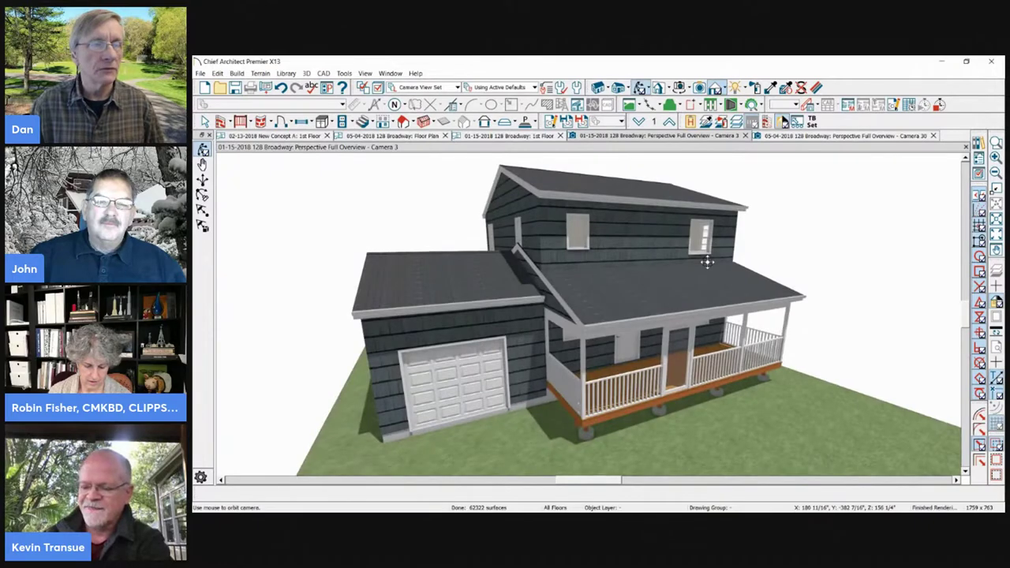
Orbit the Camera 3 perspective back and forth to inspect the house.
{"action": "left_click_drag", "start_coordinate": [715, 262], "coordinate": [557, 267]}
{"action": "scroll", "coordinate": [557, 267], "scroll_direction": "down", "scroll_amount": 5}
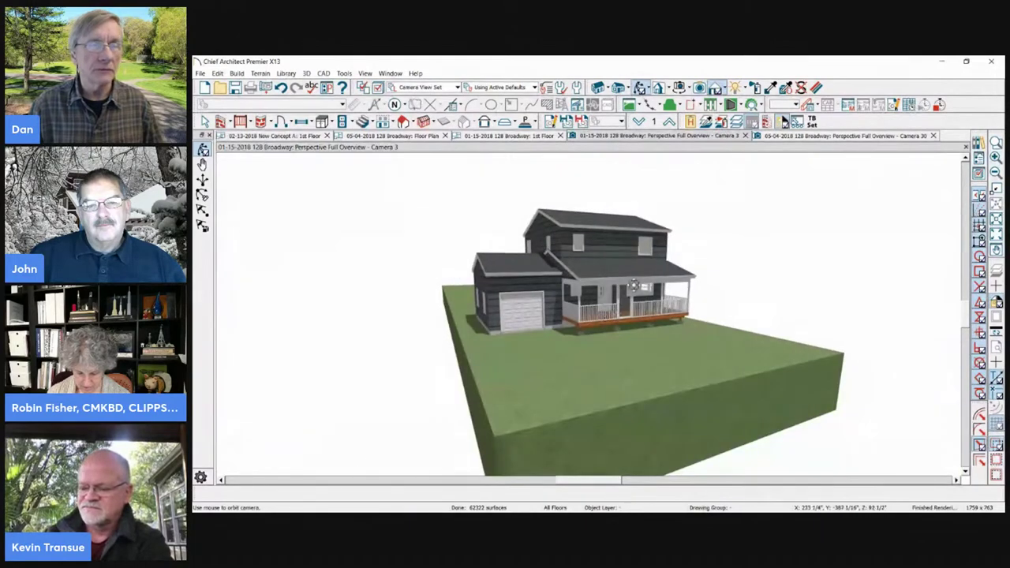
{"action": "scroll", "coordinate": [634, 284], "scroll_direction": "up", "scroll_amount": 2}
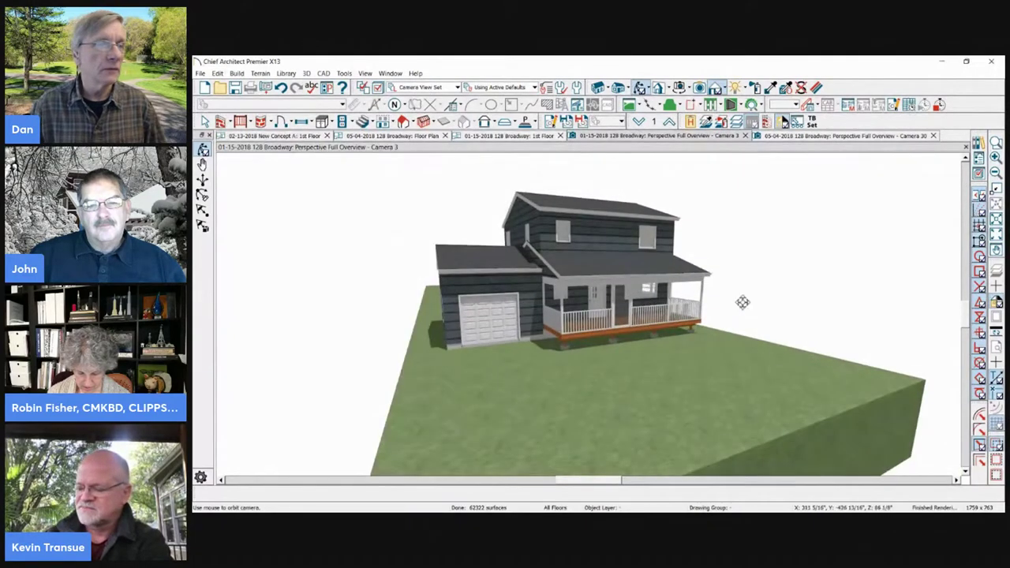
{"action": "left_click_drag", "start_coordinate": [743, 303], "coordinate": [572, 263]}
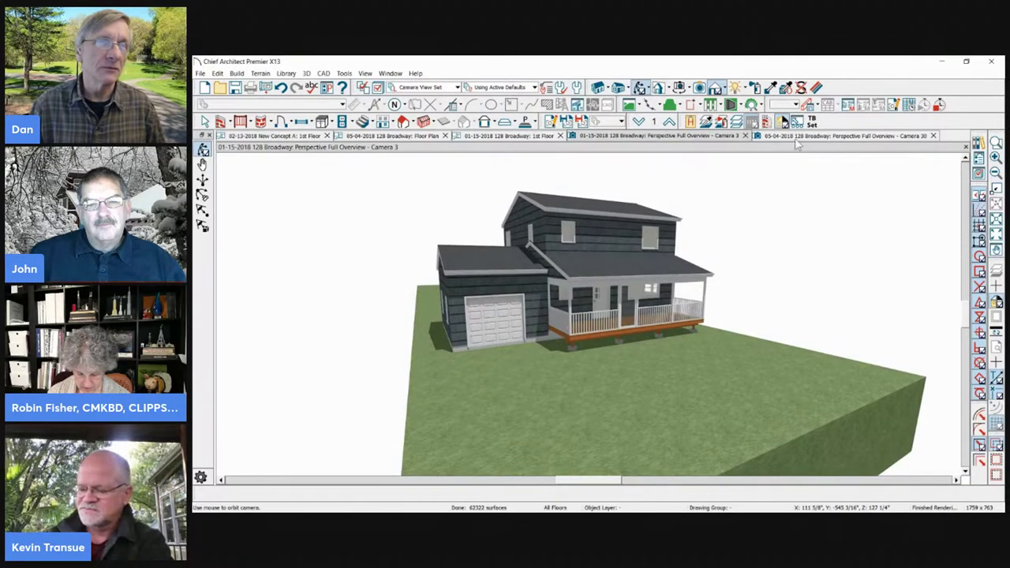
{"action": "left_click", "coordinate": [797, 136]}
{"action": "left_click_drag", "start_coordinate": [585, 237], "coordinate": [498, 257]}
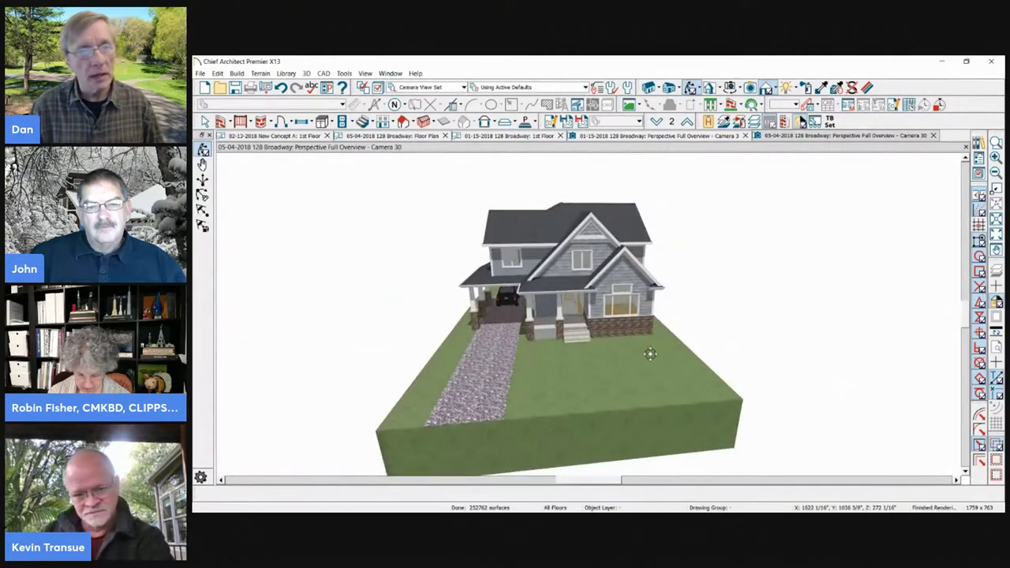
{"action": "left_click_drag", "start_coordinate": [673, 353], "coordinate": [609, 365]}
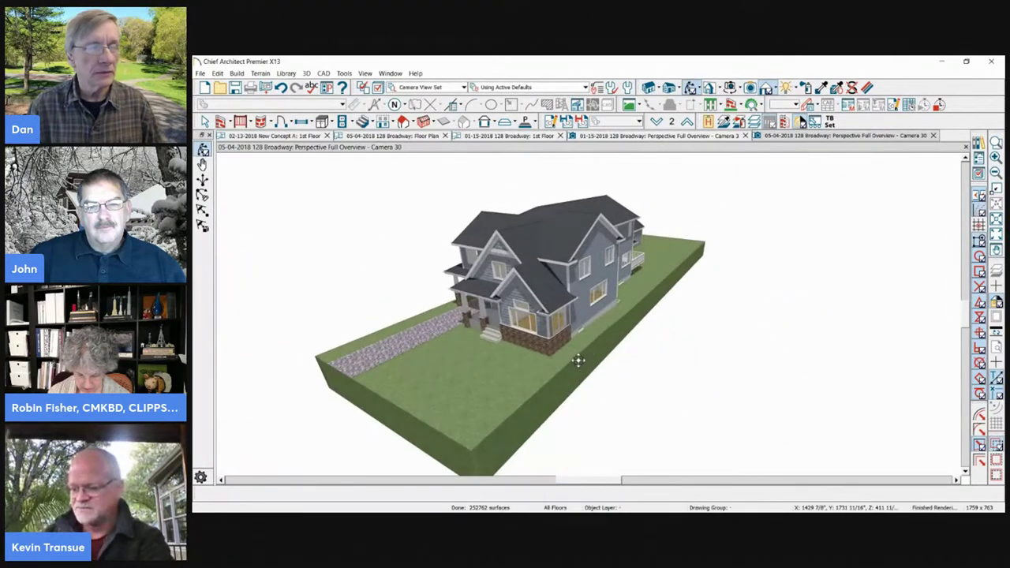
{"action": "left_click_drag", "start_coordinate": [586, 359], "coordinate": [550, 280]}
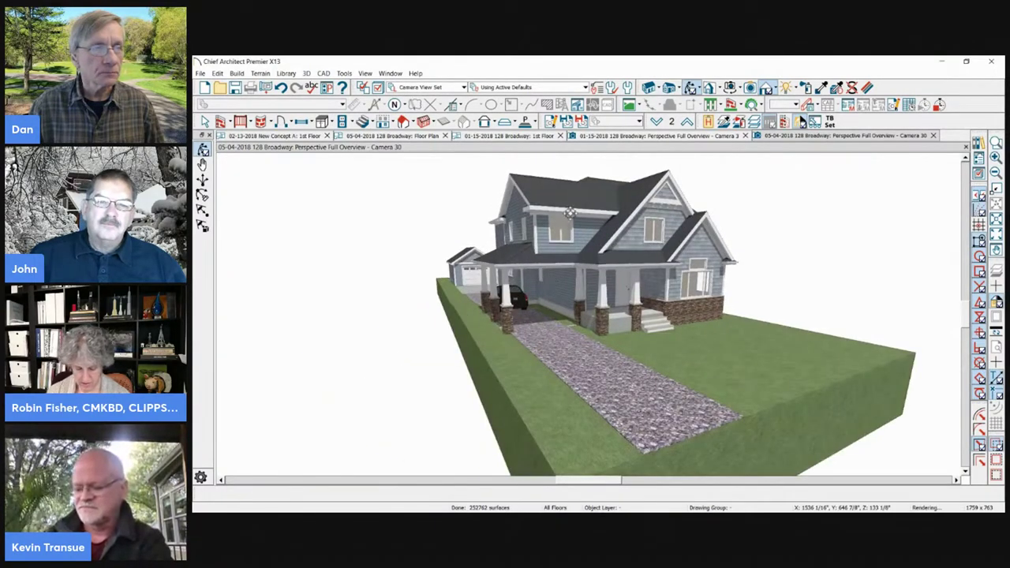
{"action": "left_click", "coordinate": [381, 137]}
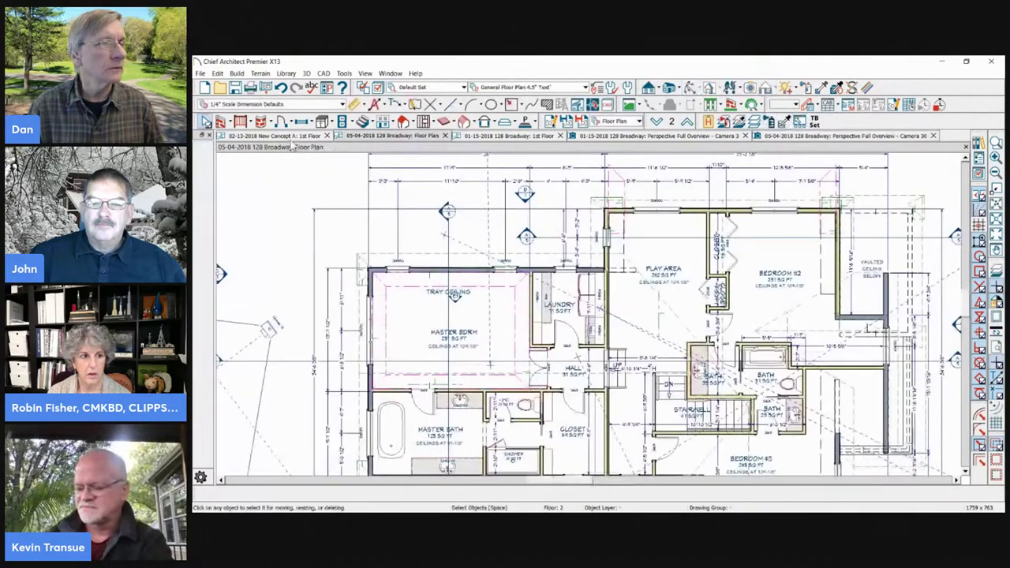
{"action": "left_click", "coordinate": [272, 136]}
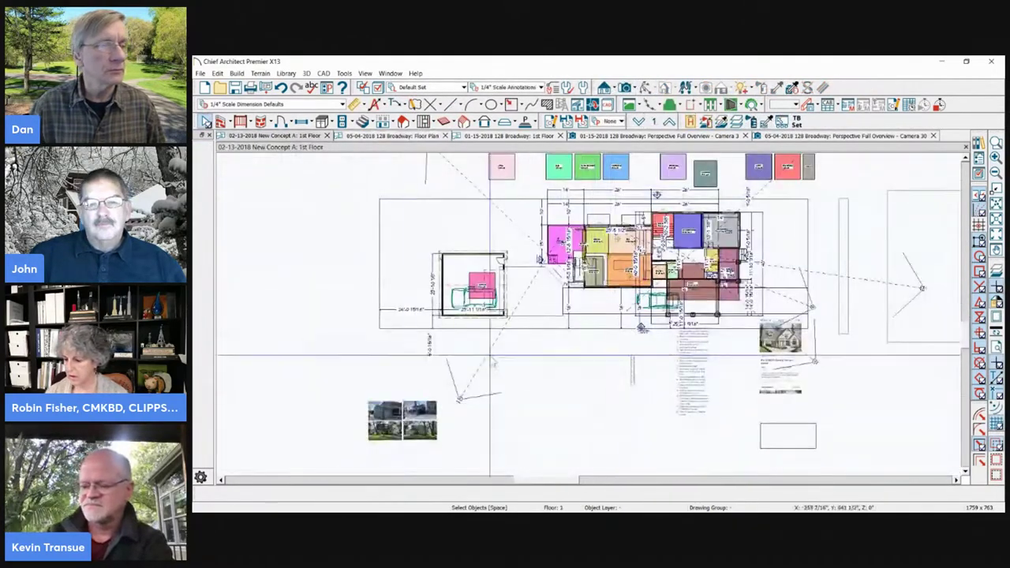
{"action": "scroll", "coordinate": [392, 464], "scroll_direction": "up", "scroll_amount": 5}
{"action": "scroll", "coordinate": [478, 298], "scroll_direction": "up", "scroll_amount": 2}
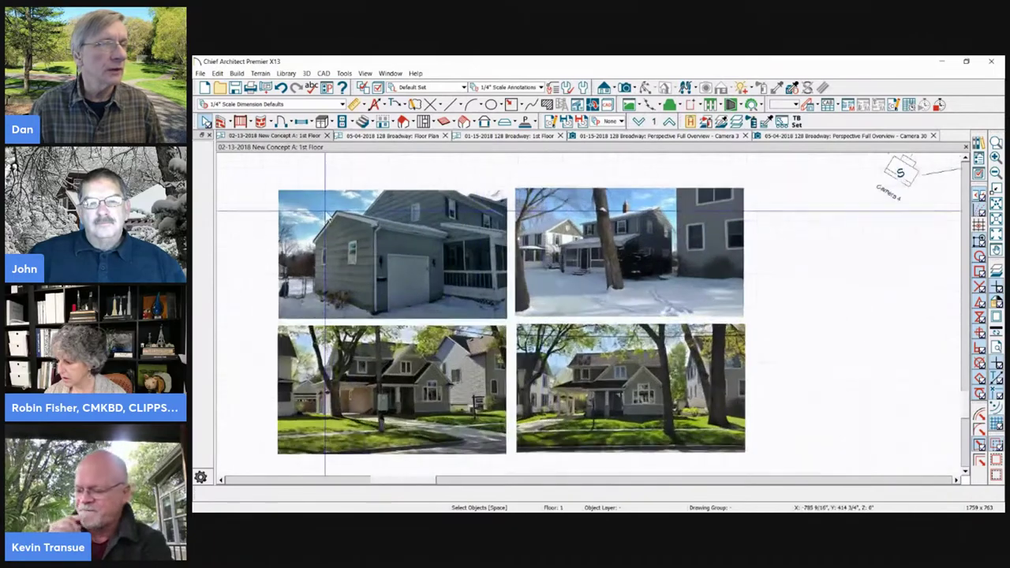
{"action": "scroll", "coordinate": [324, 210], "scroll_direction": "up", "scroll_amount": 1}
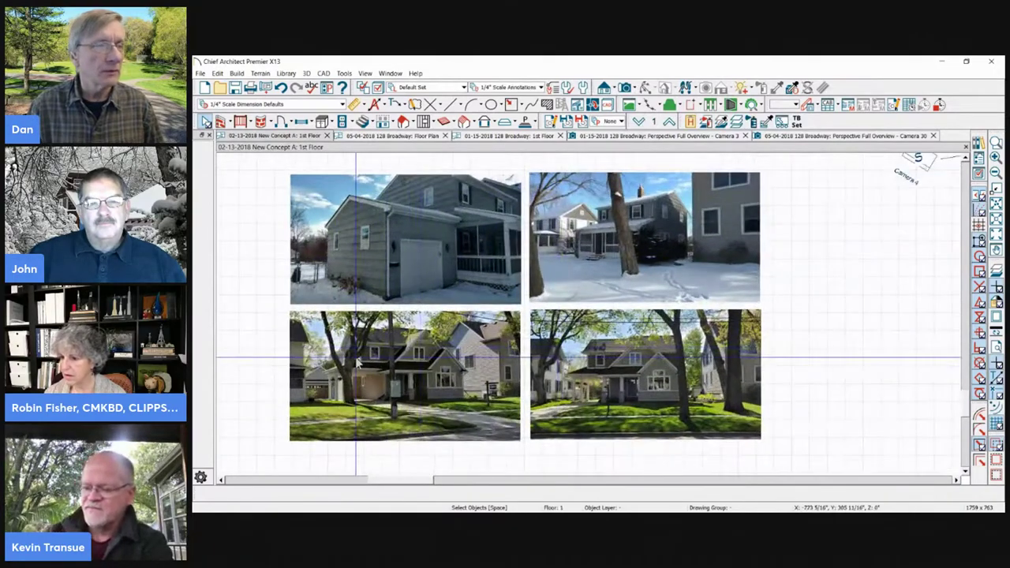
{"action": "scroll", "coordinate": [278, 362], "scroll_direction": "up", "scroll_amount": 1}
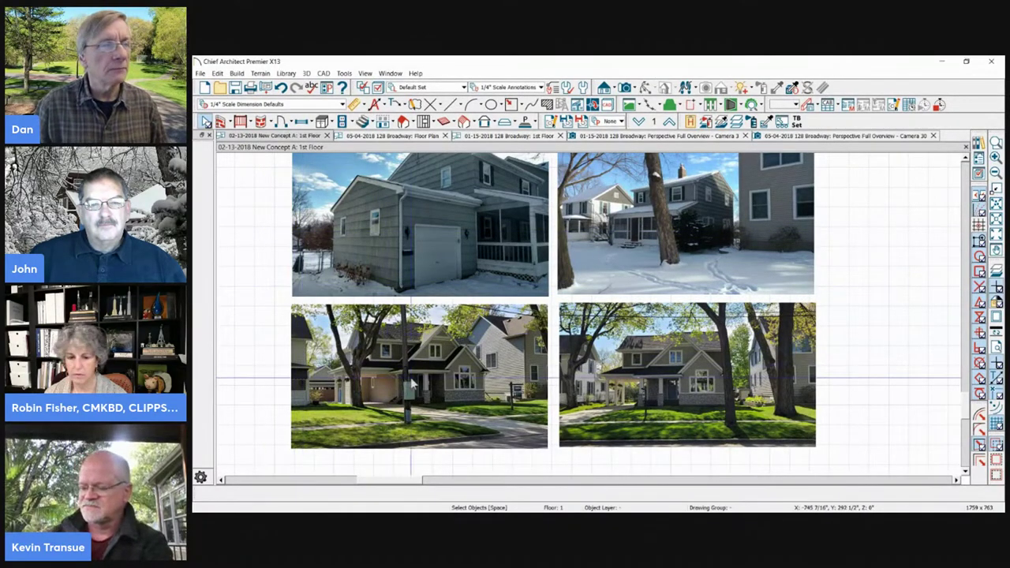
{"action": "scroll", "coordinate": [412, 385], "scroll_direction": "down", "scroll_amount": 1}
{"action": "scroll", "coordinate": [640, 223], "scroll_direction": "up", "scroll_amount": 2}
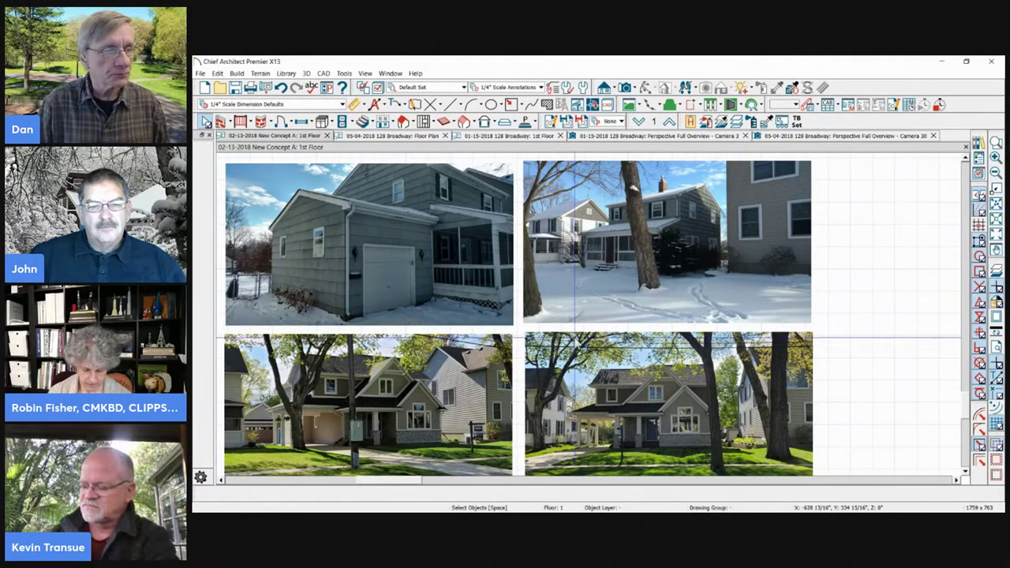
{"action": "scroll", "coordinate": [574, 341], "scroll_direction": "down", "scroll_amount": 1}
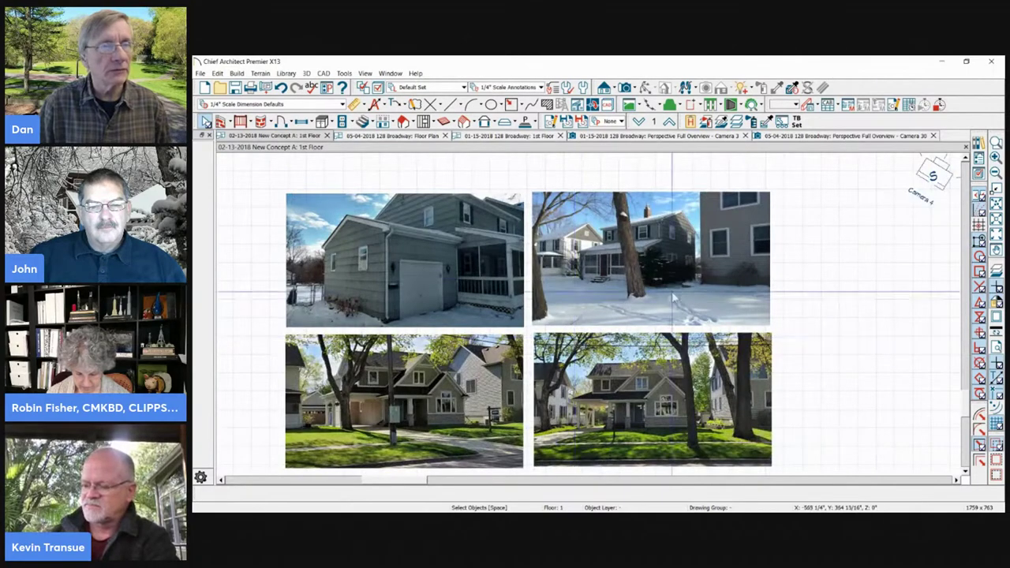
{"action": "scroll", "coordinate": [574, 337], "scroll_direction": "up", "scroll_amount": 1}
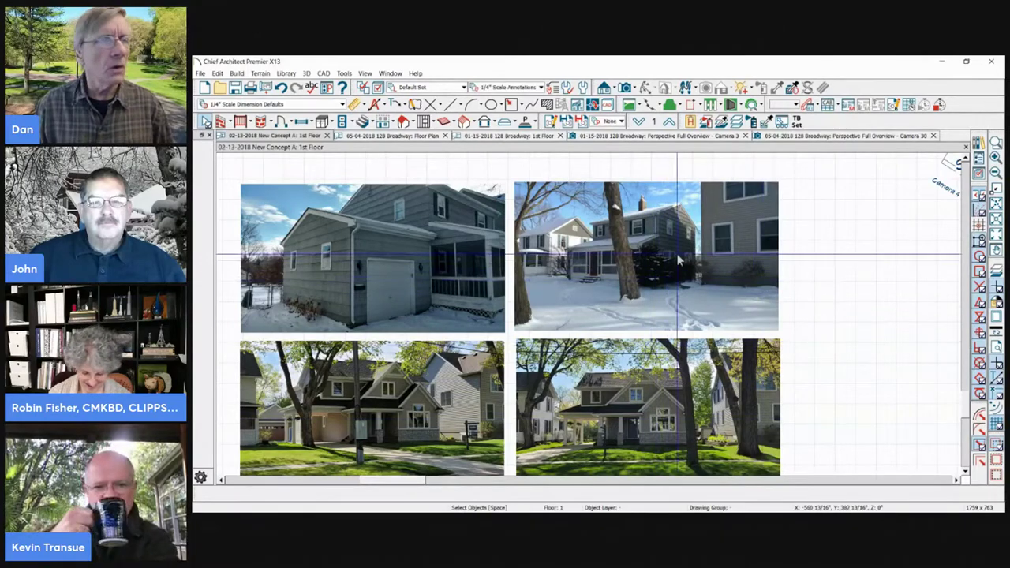
{"action": "scroll", "coordinate": [710, 241], "scroll_direction": "down", "scroll_amount": 1}
Return to the New Concept A 1st Floor plan, zoom onto its coloured room boxes, and list the layer sets.
{"action": "left_click", "coordinate": [385, 136]}
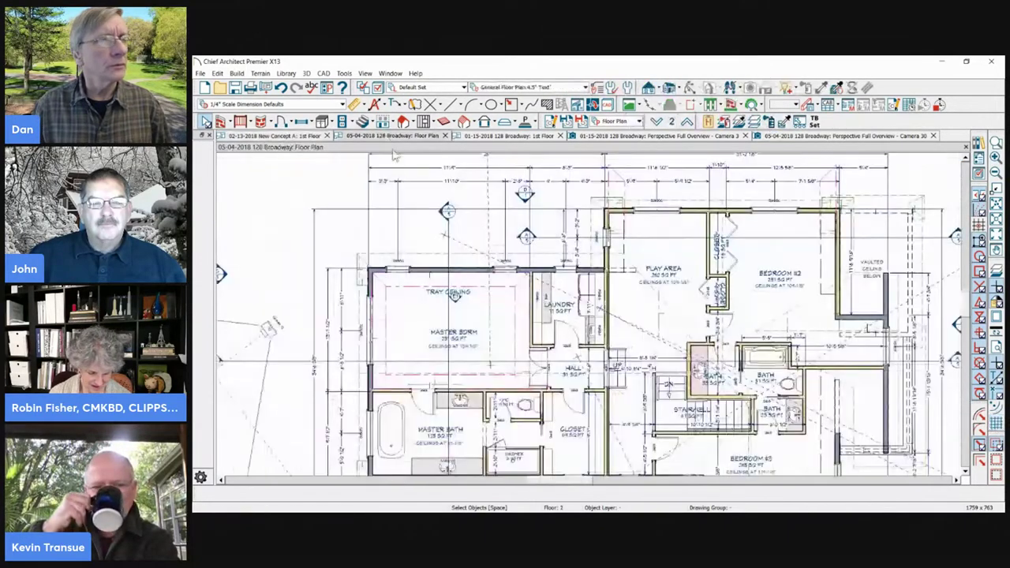
{"action": "scroll", "coordinate": [485, 307], "scroll_direction": "down", "scroll_amount": 2}
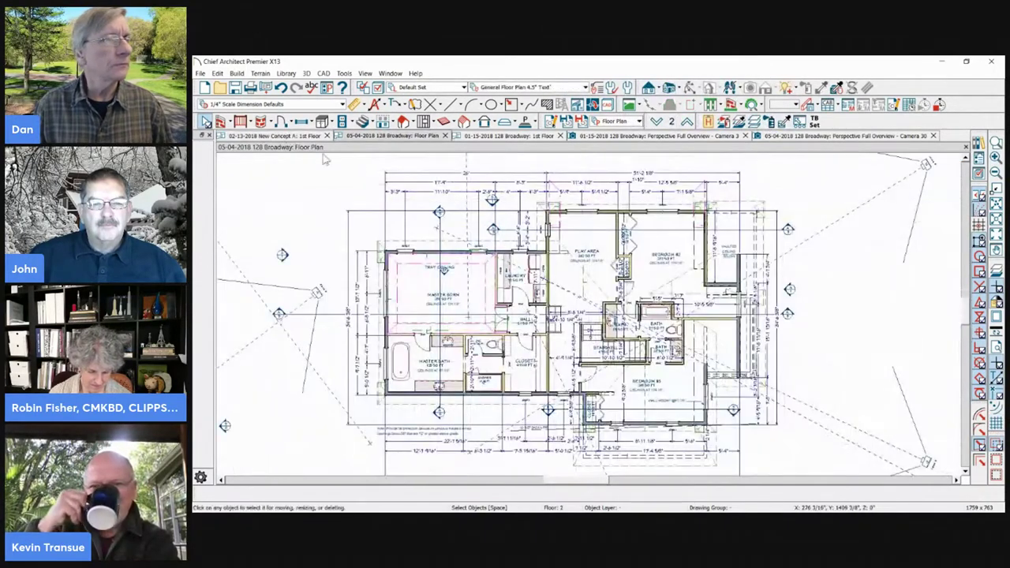
{"action": "left_click", "coordinate": [272, 136]}
{"action": "scroll", "coordinate": [550, 385], "scroll_direction": "down", "scroll_amount": 5}
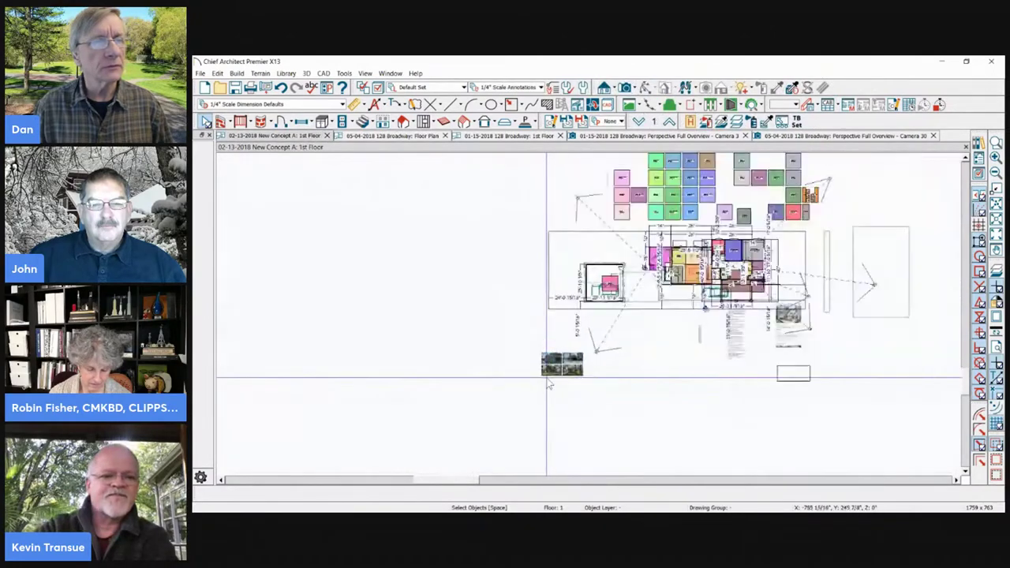
{"action": "scroll", "coordinate": [776, 284], "scroll_direction": "up", "scroll_amount": 4}
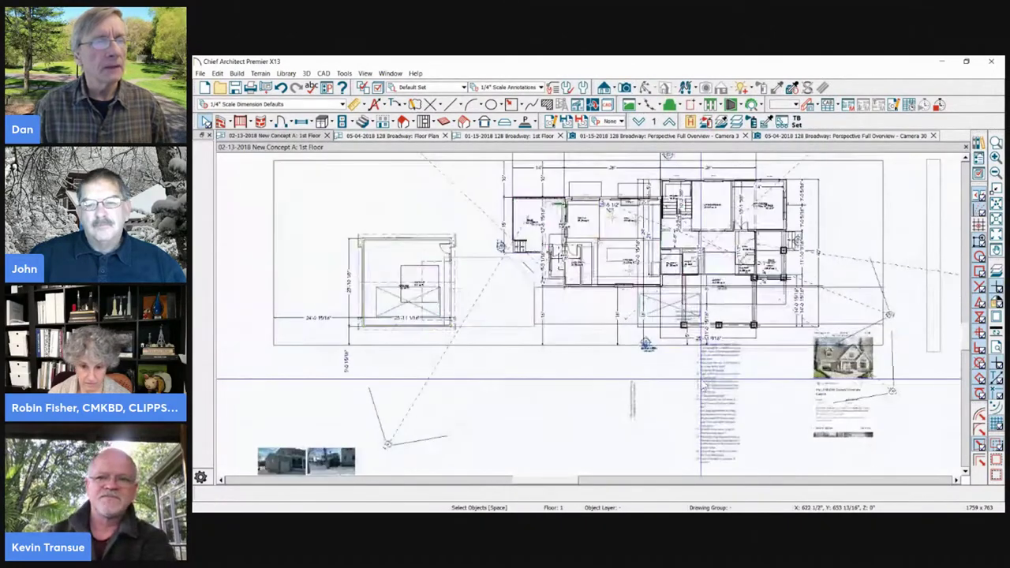
{"action": "scroll", "coordinate": [557, 237], "scroll_direction": "up", "scroll_amount": 1}
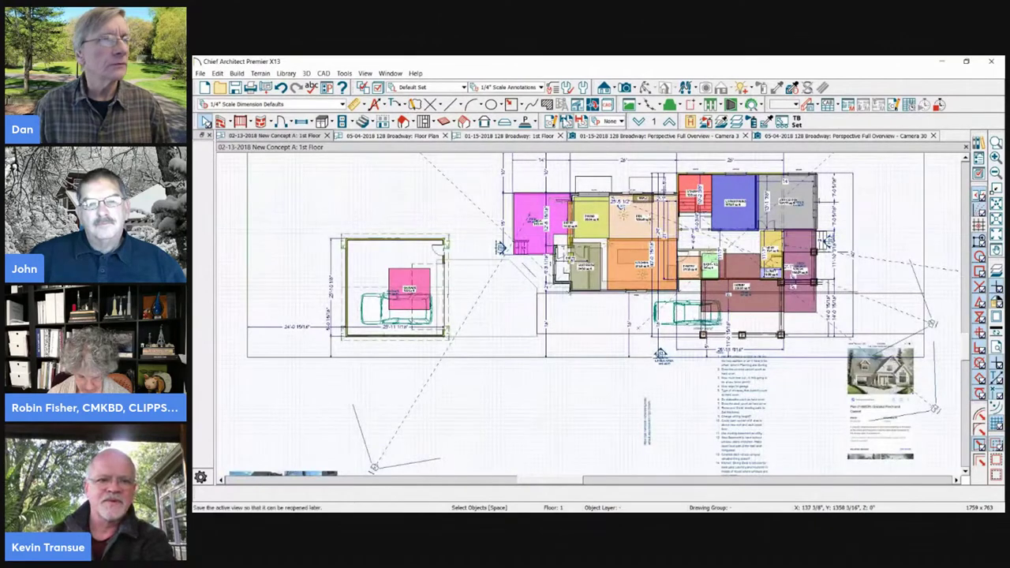
{"action": "left_click", "coordinate": [418, 90]}
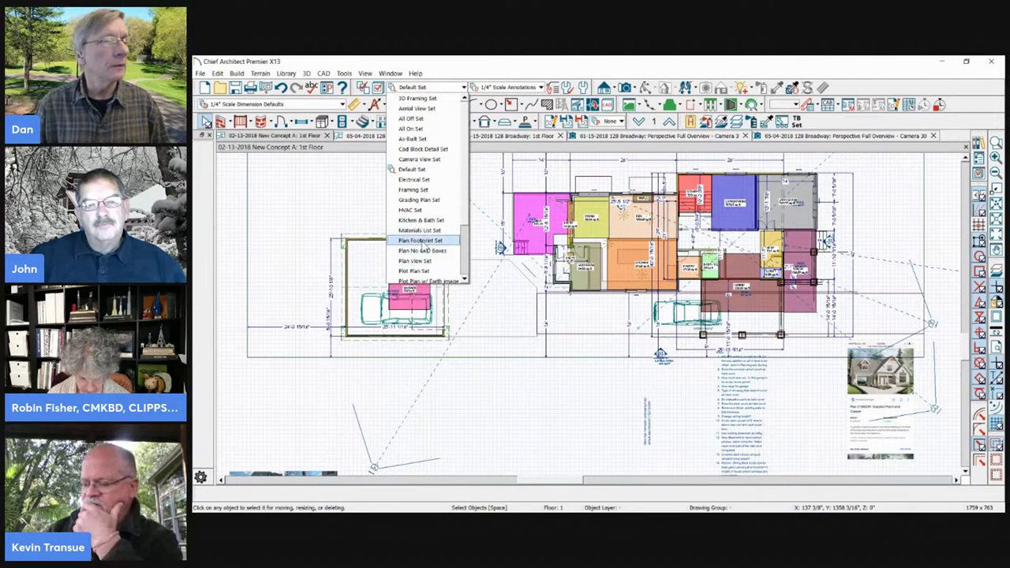
Apply the Plot Plan Annotations set to the Floor 1 site plan.
{"action": "left_click", "coordinate": [507, 88]}
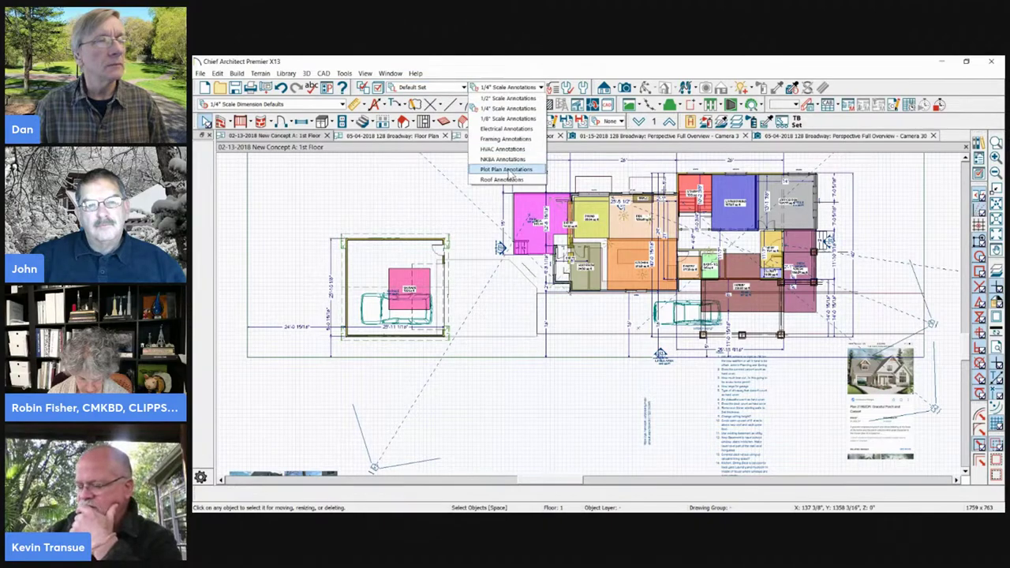
{"action": "left_click", "coordinate": [506, 169]}
{"action": "scroll", "coordinate": [455, 311], "scroll_direction": "down", "scroll_amount": 3}
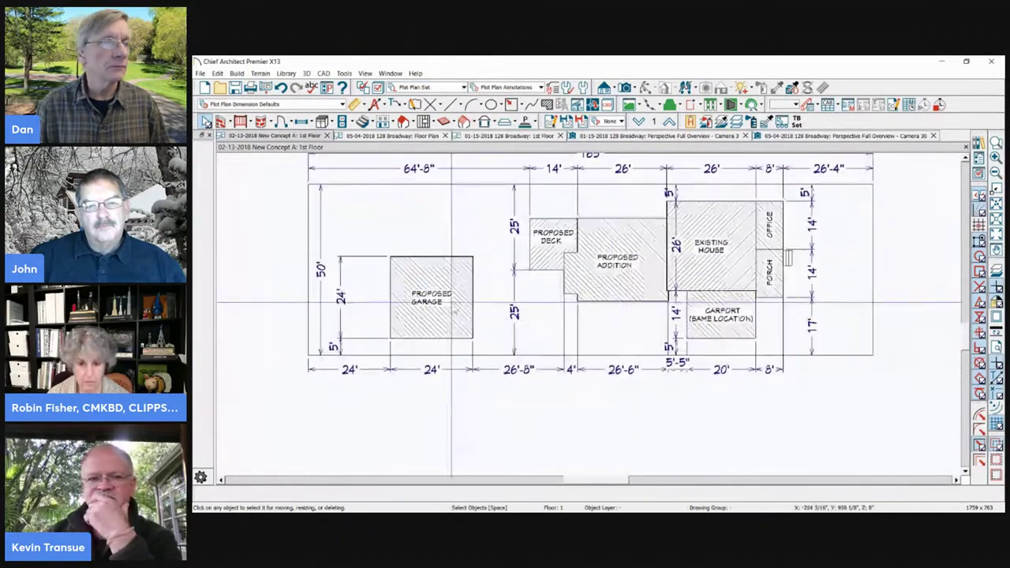
Select the proposed garage box, a dimension line and the terrain perimeter to inspect them.
{"action": "left_click", "coordinate": [453, 311]}
{"action": "right_click", "coordinate": [467, 195]}
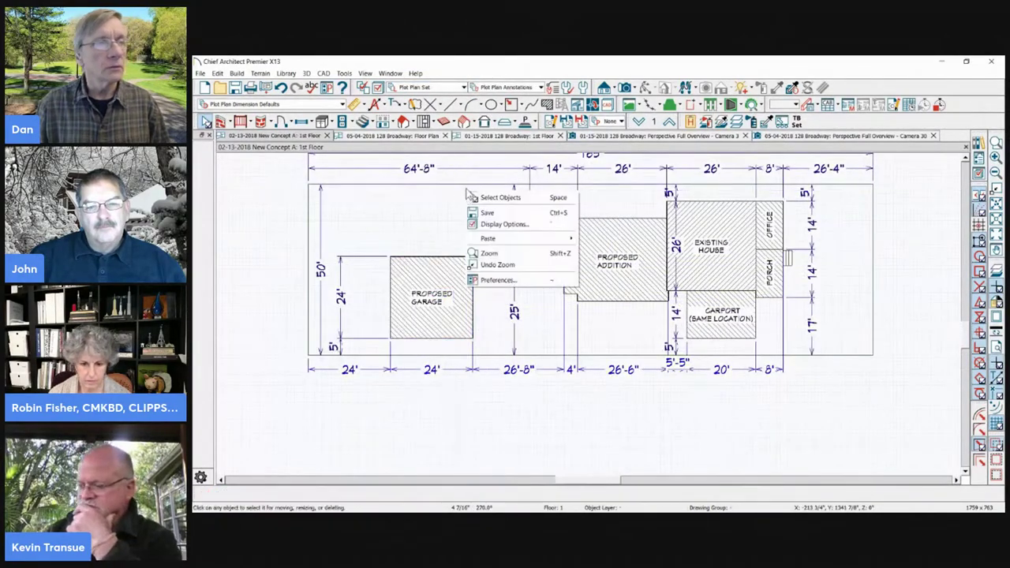
{"action": "left_click", "coordinate": [497, 198]}
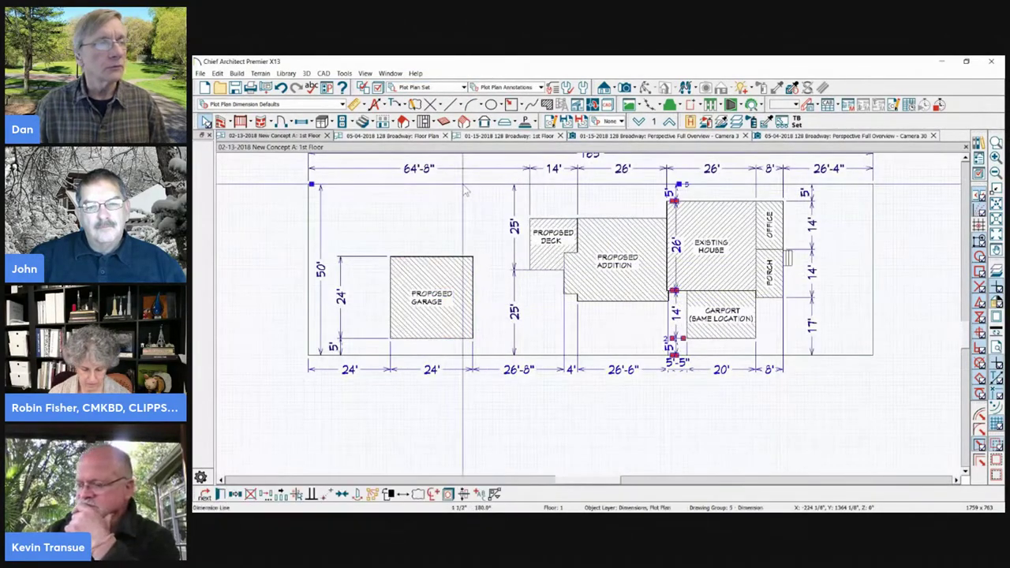
{"action": "left_click", "coordinate": [310, 243]}
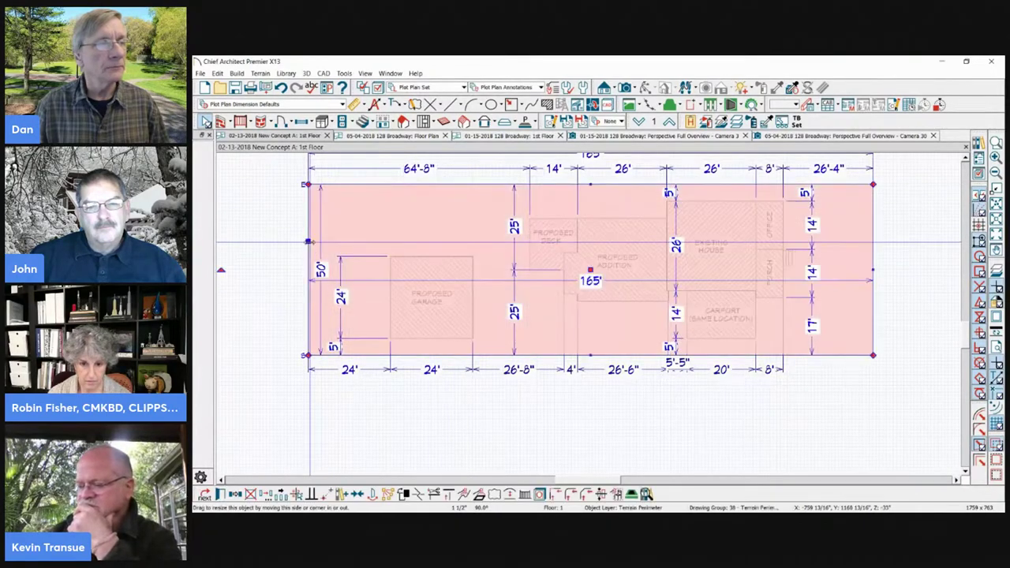
{"action": "left_click", "coordinate": [919, 229]}
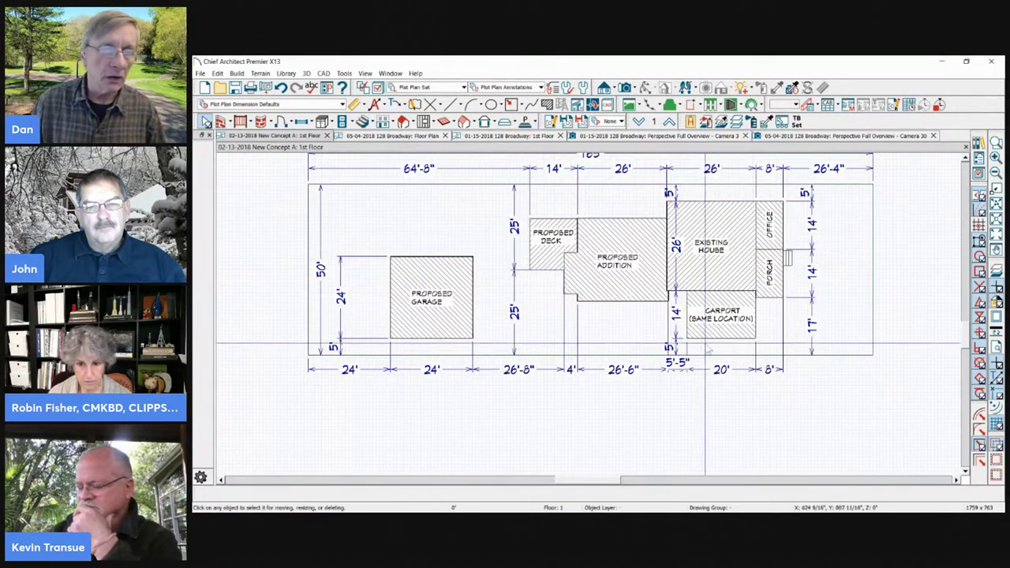
{"action": "scroll", "coordinate": [705, 347], "scroll_direction": "up", "scroll_amount": 2}
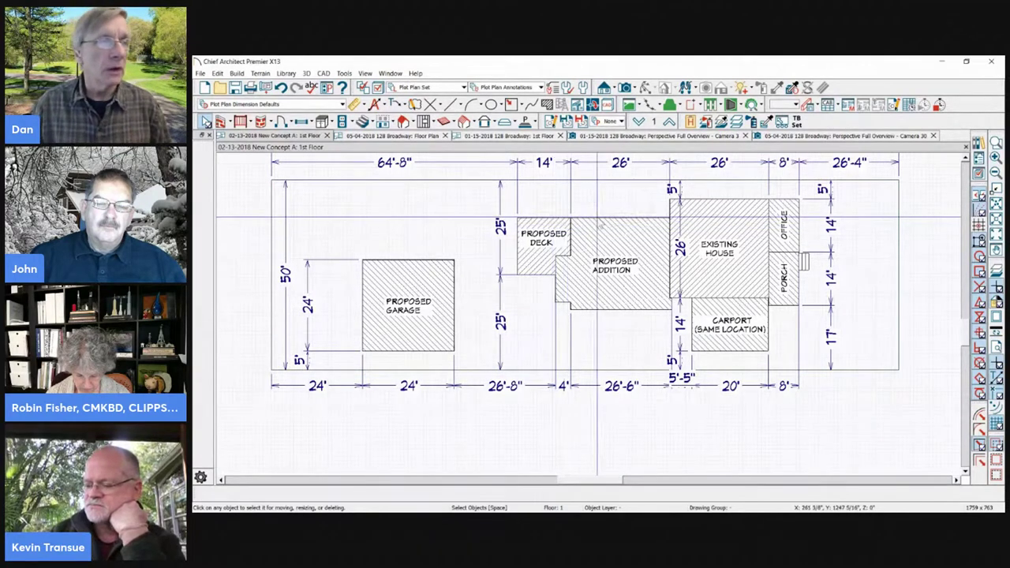
Select the proposed addition outline, the garage's top wall and the carport outline.
{"action": "left_click_drag", "start_coordinate": [585, 238], "coordinate": [583, 237]}
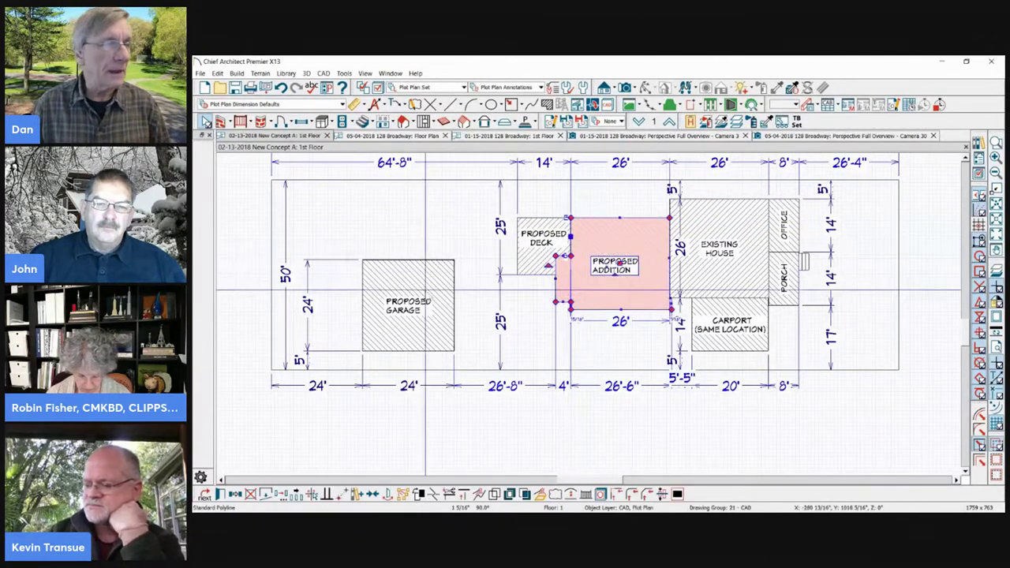
{"action": "key", "text": "Tab"}
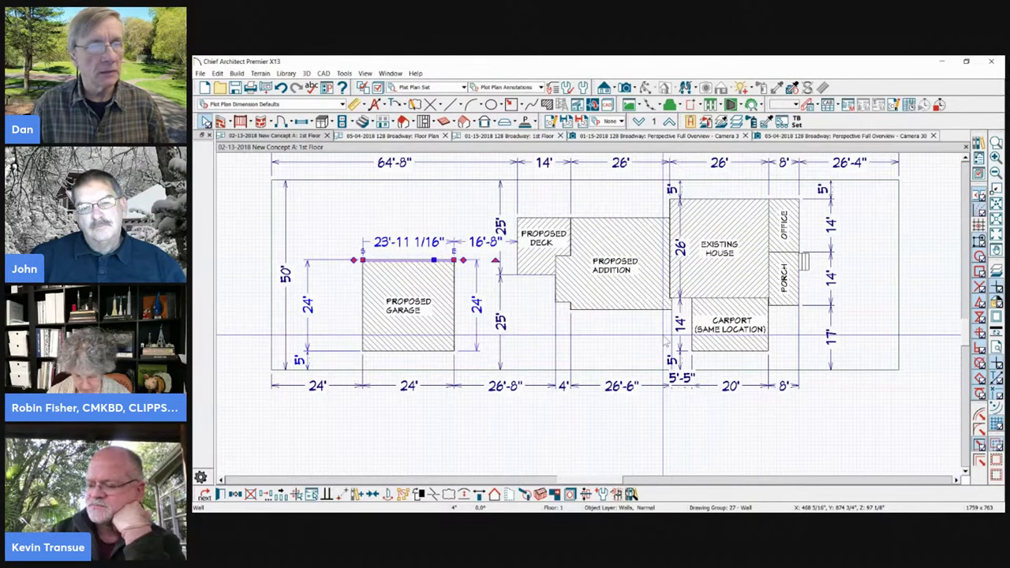
{"action": "left_click", "coordinate": [746, 351]}
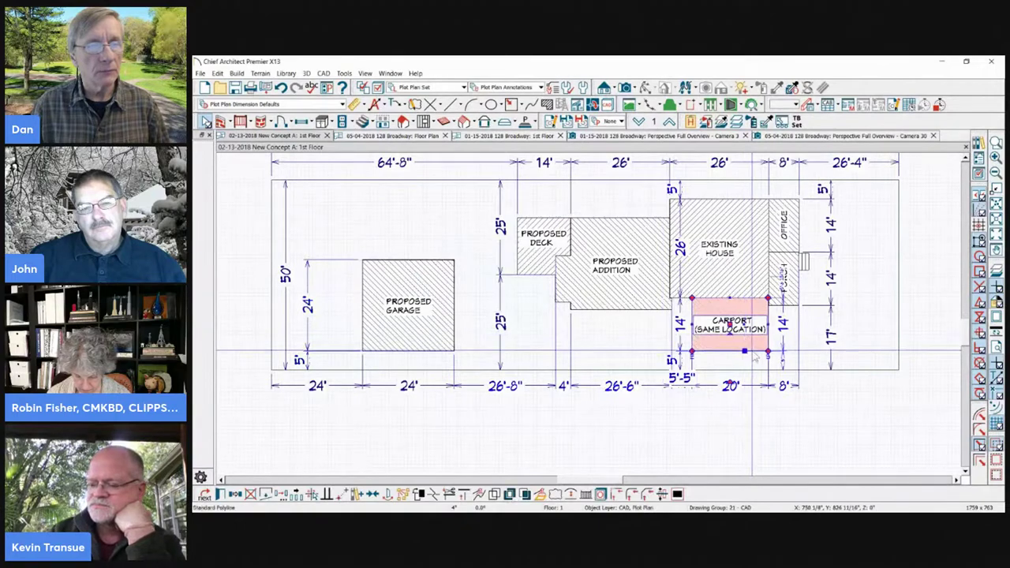
{"action": "scroll", "coordinate": [754, 358], "scroll_direction": "up", "scroll_amount": 2}
{"action": "scroll", "coordinate": [770, 336], "scroll_direction": "down", "scroll_amount": 1}
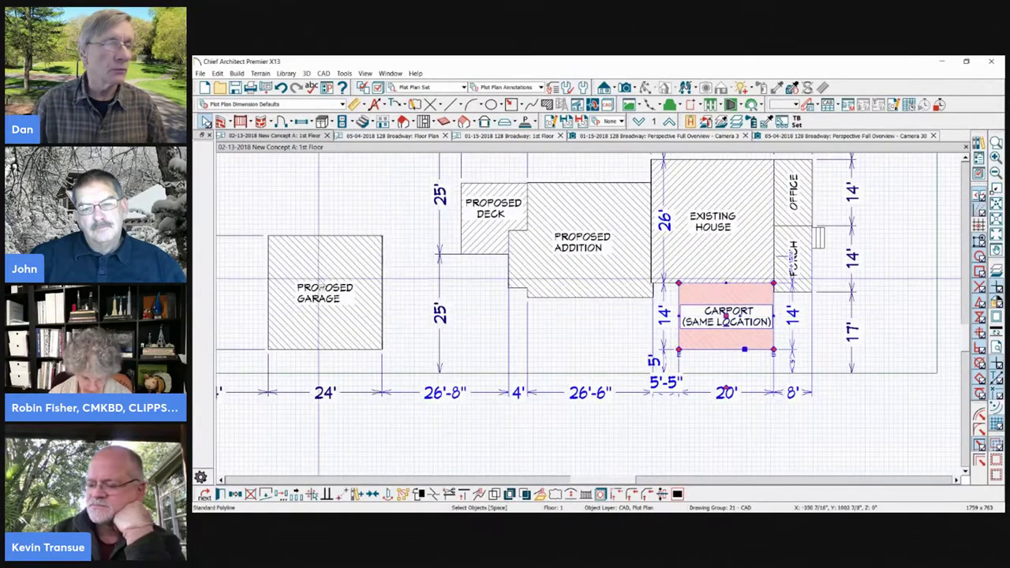
{"action": "scroll", "coordinate": [432, 296], "scroll_direction": "down", "scroll_amount": 1}
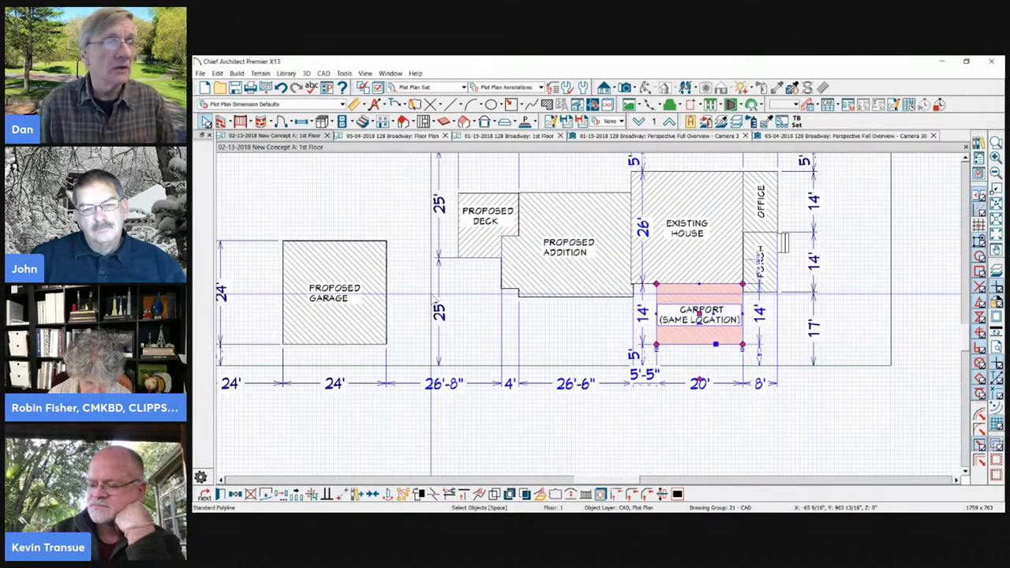
{"action": "scroll", "coordinate": [431, 296], "scroll_direction": "down", "scroll_amount": 1}
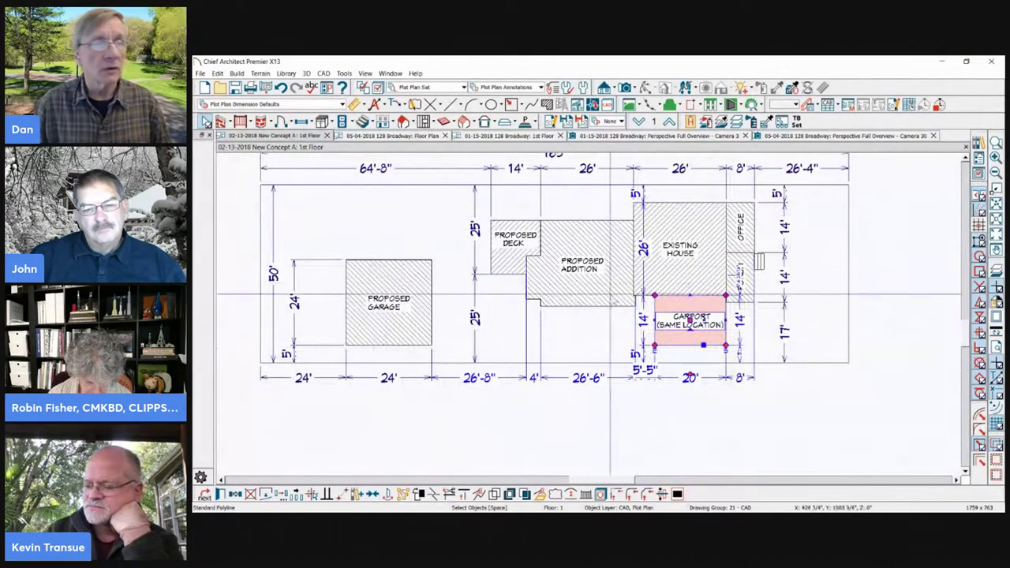
{"action": "scroll", "coordinate": [671, 225], "scroll_direction": "up", "scroll_amount": 1}
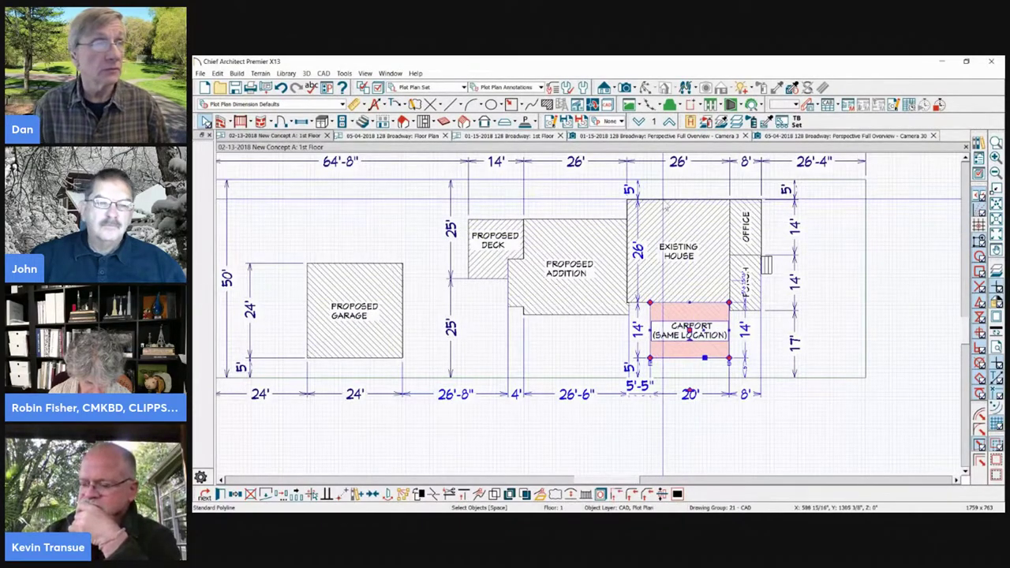
Select the existing house, the addition's top wall and the deck railing, then clear the selection.
{"action": "left_click", "coordinate": [665, 206]}
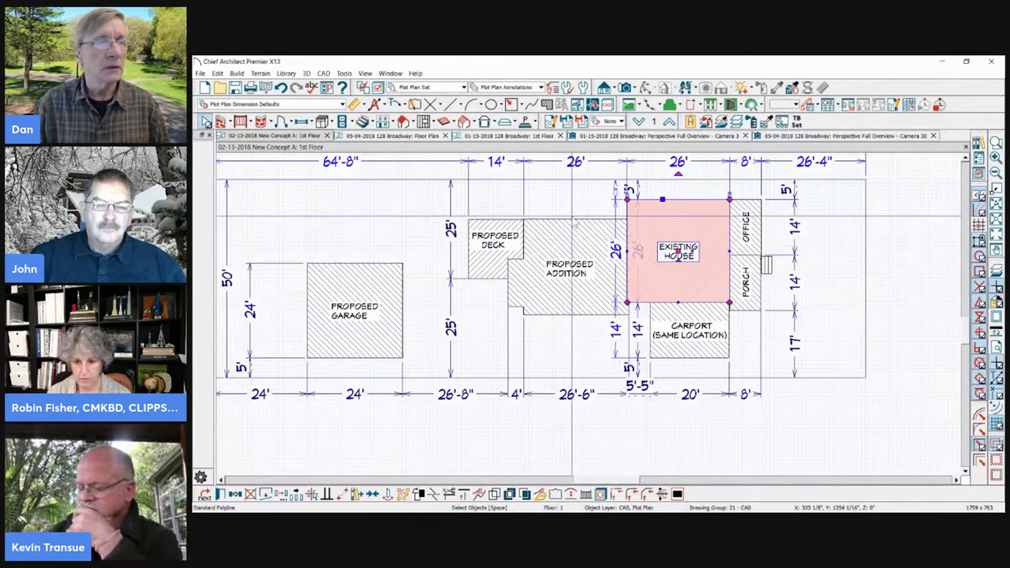
{"action": "left_click", "coordinate": [556, 220]}
{"action": "left_click", "coordinate": [505, 219]}
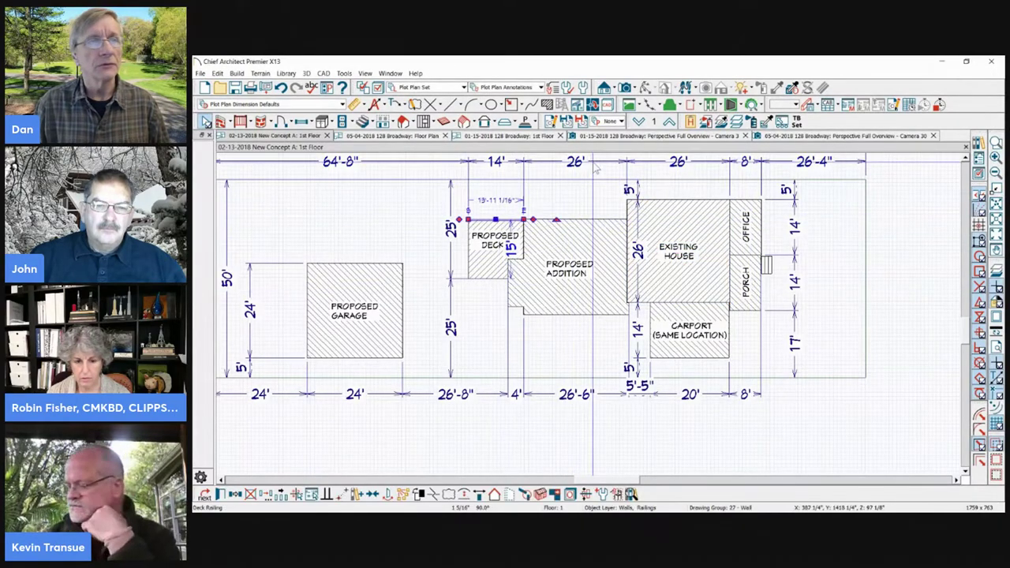
{"action": "scroll", "coordinate": [624, 221], "scroll_direction": "down", "scroll_amount": 1}
{"action": "key", "text": "Escape"}
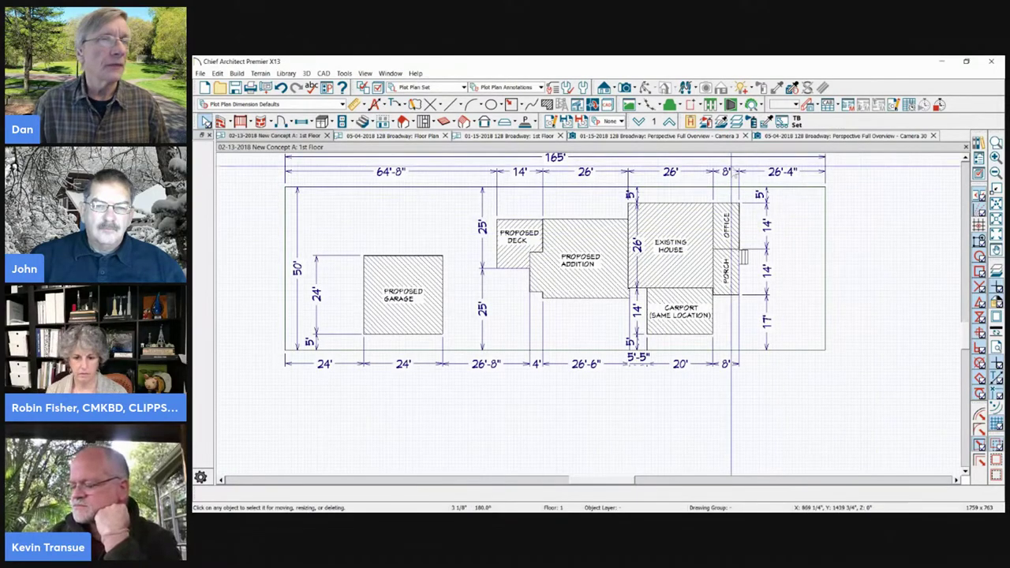
Flip to Floor 2 and back to Floor 1, then list the layer sets.
{"action": "left_click", "coordinate": [668, 123]}
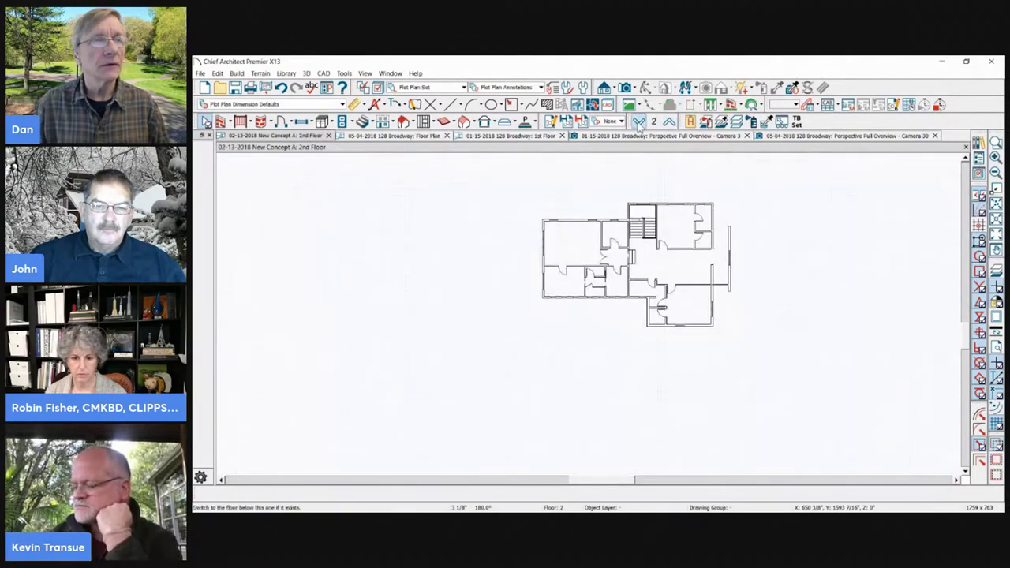
{"action": "left_click", "coordinate": [638, 122]}
{"action": "left_click", "coordinate": [433, 89]}
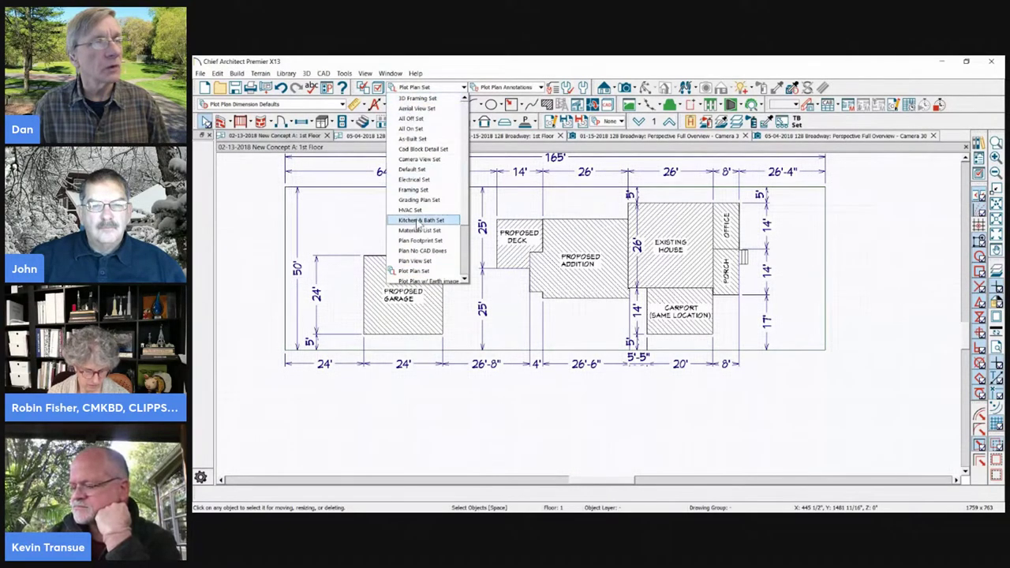
Switch the annotation set to 1/4" Scale Annotations.
{"action": "left_click", "coordinate": [509, 86]}
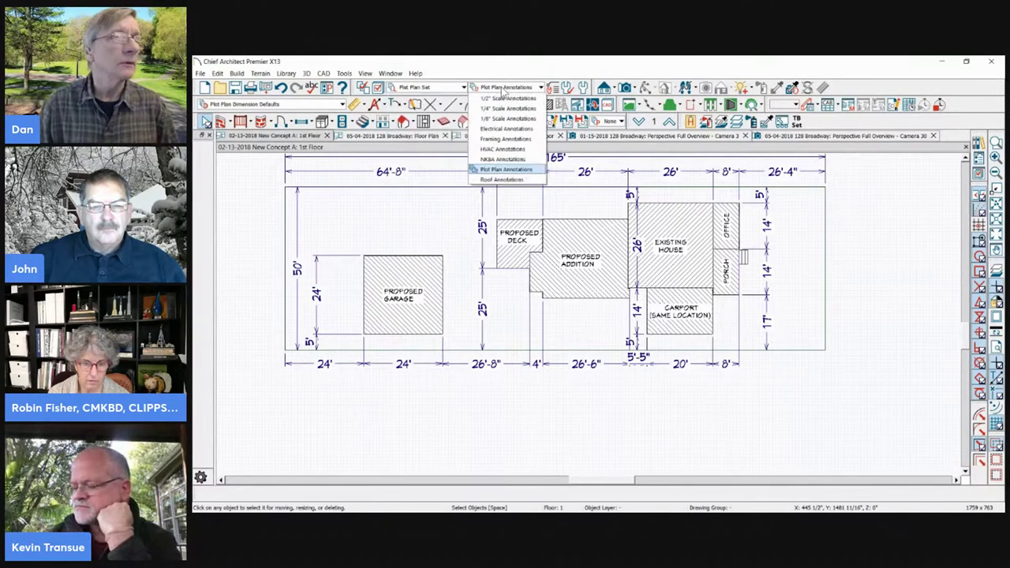
{"action": "left_click", "coordinate": [505, 110]}
{"action": "scroll", "coordinate": [644, 233], "scroll_direction": "up", "scroll_amount": 5}
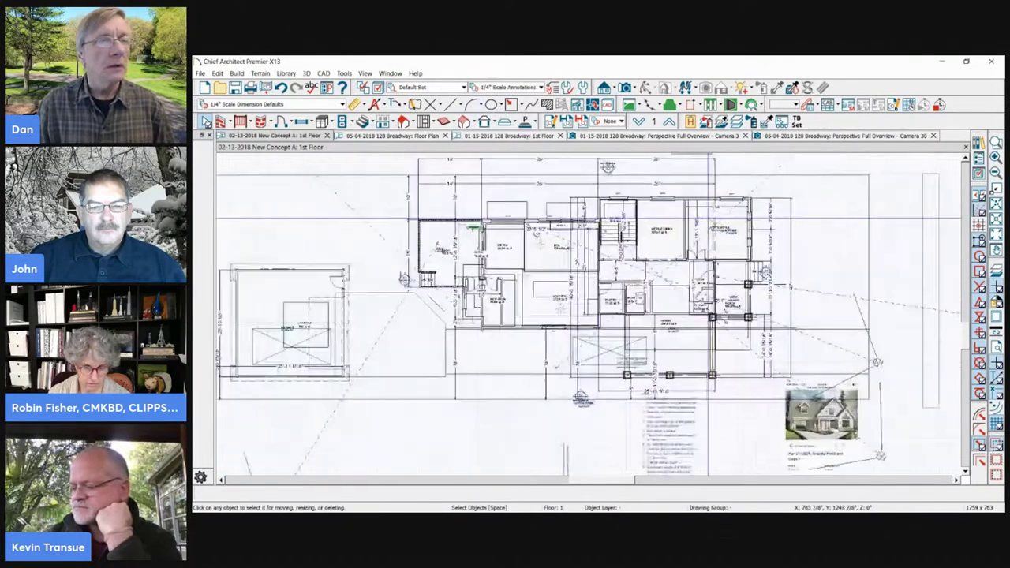
Select the Floor 1 kitchen, dining room and Pantry room blocks.
{"action": "left_click", "coordinate": [533, 348]}
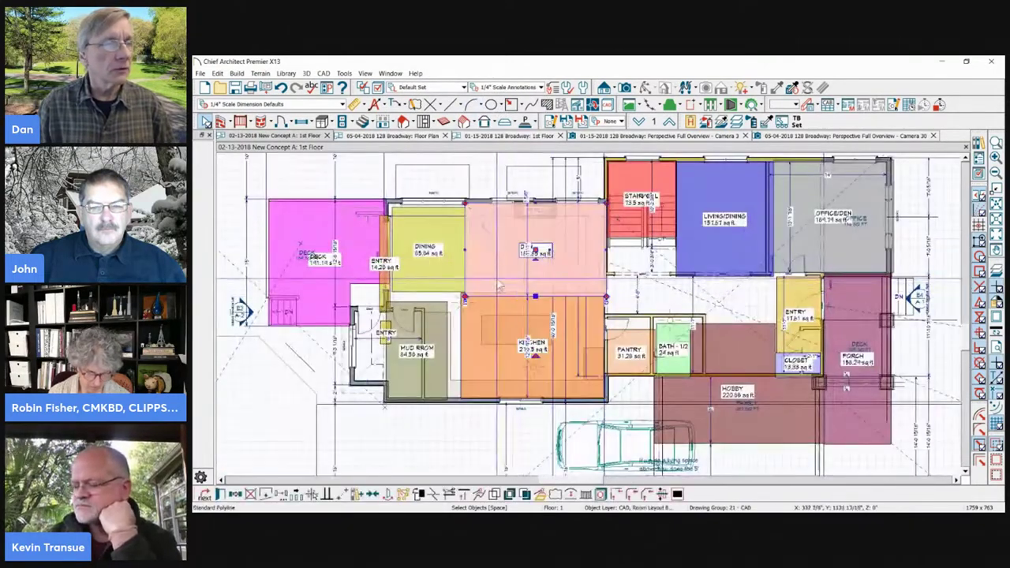
{"action": "left_click", "coordinate": [426, 253]}
{"action": "scroll", "coordinate": [664, 241], "scroll_direction": "down", "scroll_amount": 1}
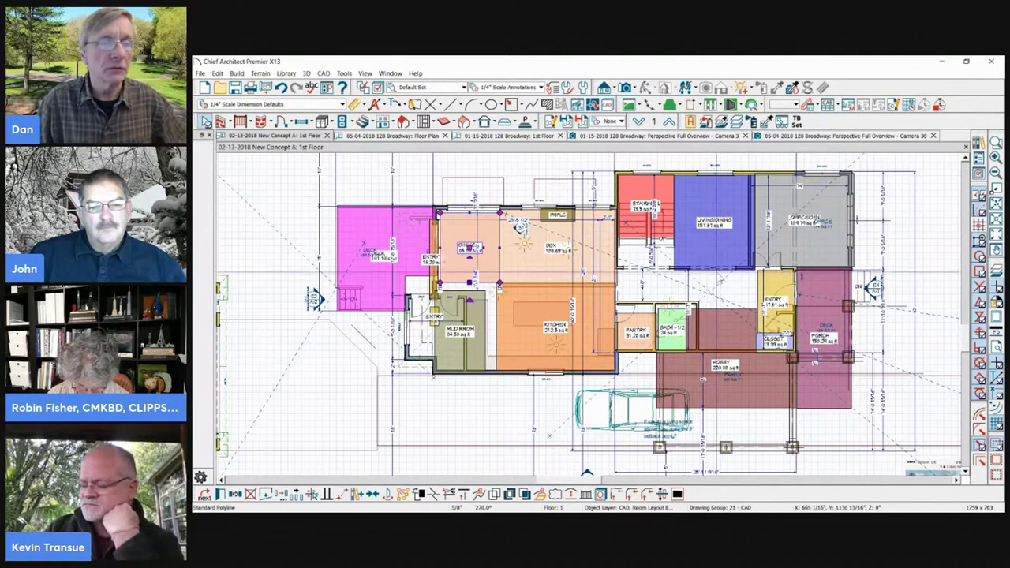
{"action": "scroll", "coordinate": [517, 369], "scroll_direction": "up", "scroll_amount": 2}
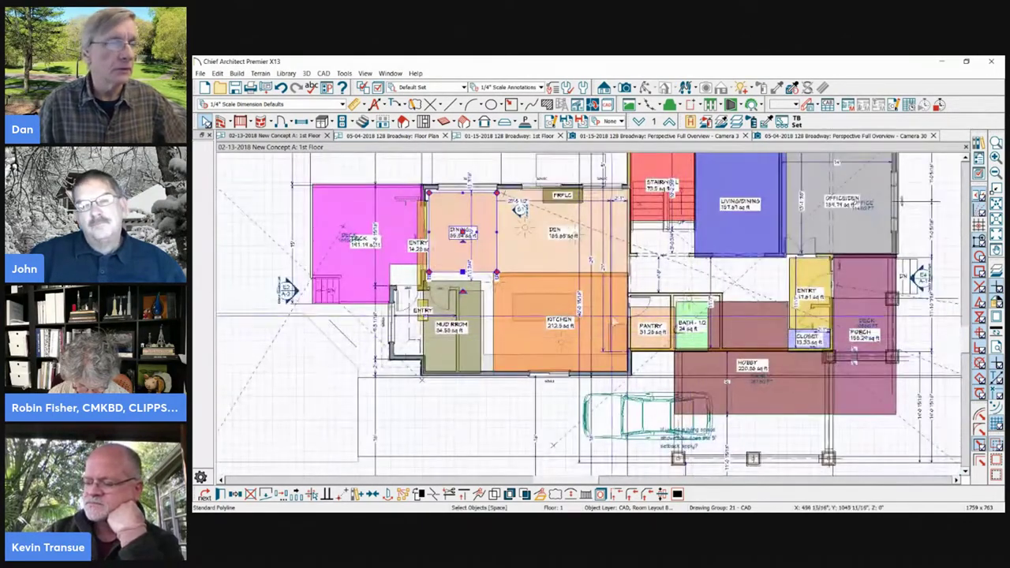
{"action": "left_click", "coordinate": [652, 325]}
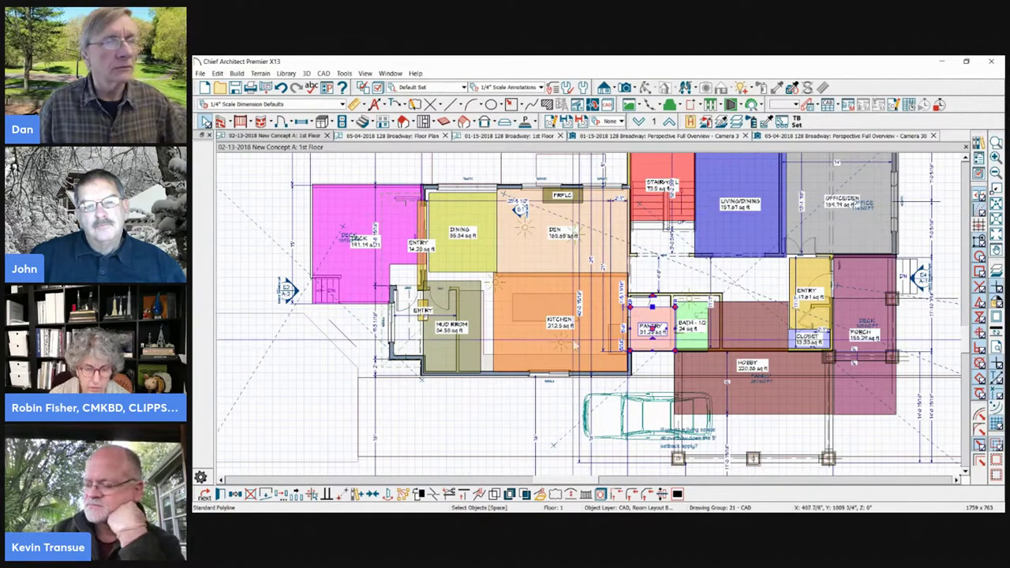
{"action": "scroll", "coordinate": [683, 375], "scroll_direction": "down", "scroll_amount": 1}
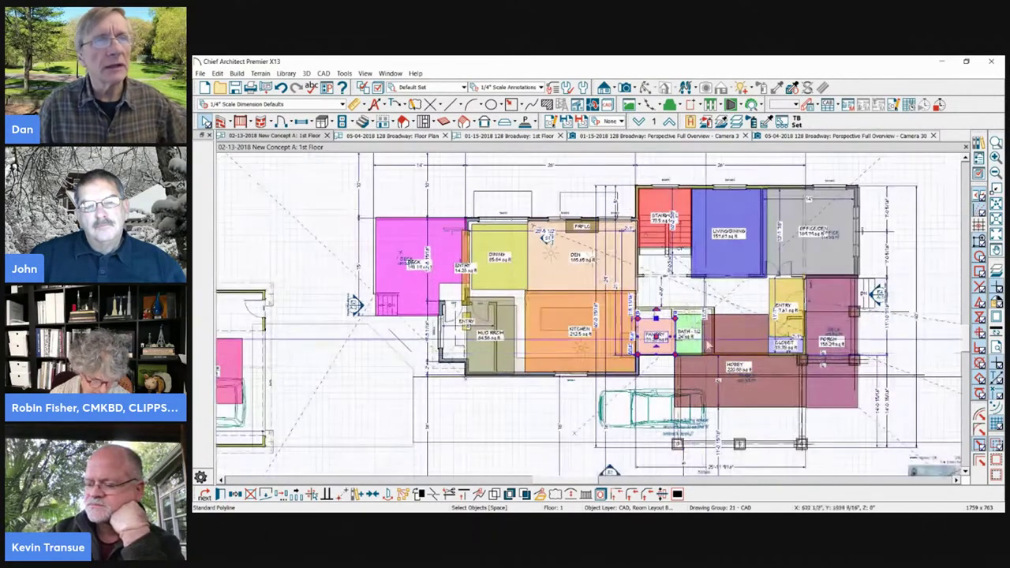
Move up to Floor 2 and review its room blocks, selecting Bedroom #2.
{"action": "left_click", "coordinate": [669, 123]}
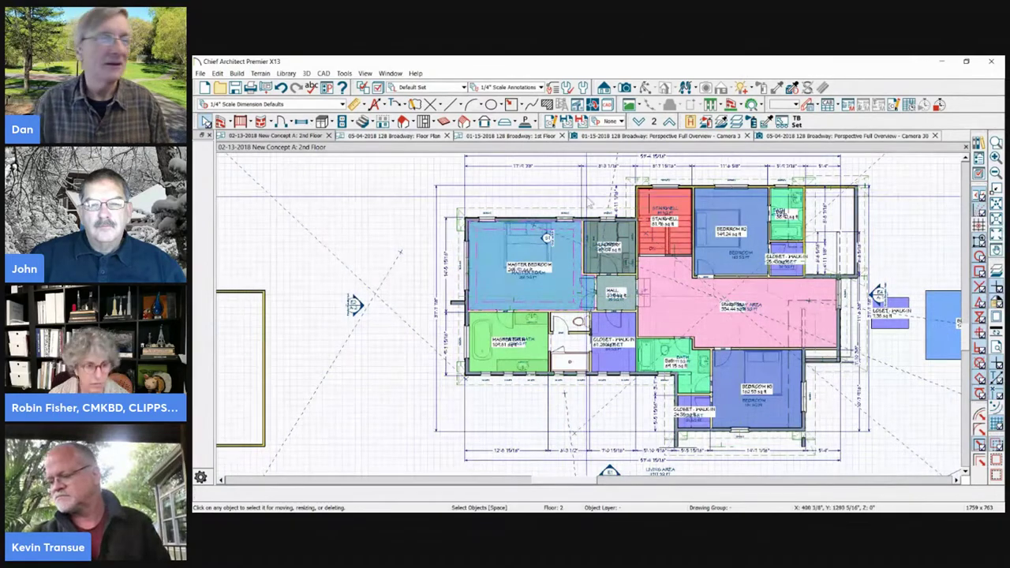
{"action": "scroll", "coordinate": [636, 314], "scroll_direction": "up", "scroll_amount": 1}
{"action": "scroll", "coordinate": [637, 313], "scroll_direction": "up", "scroll_amount": 1}
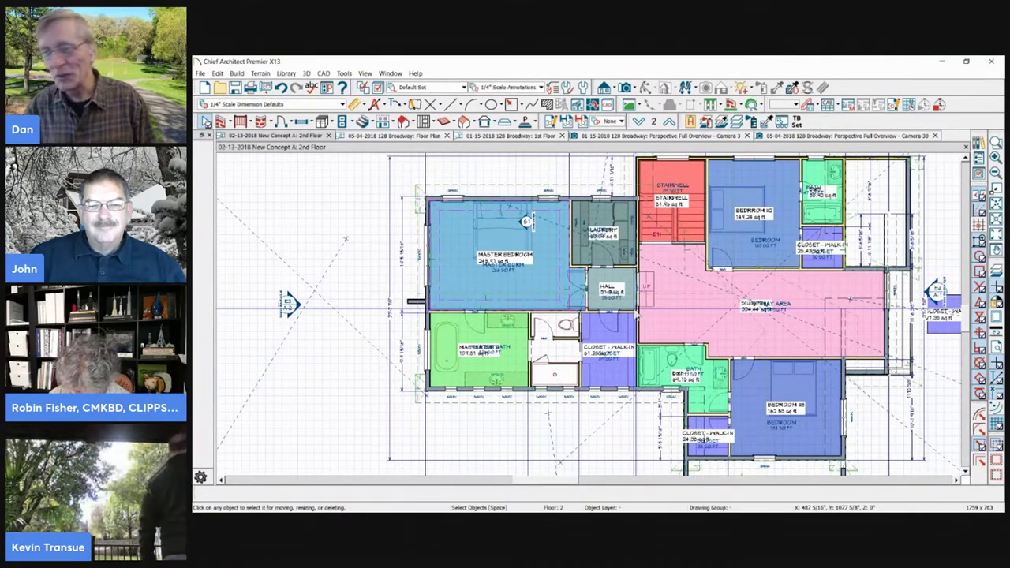
{"action": "scroll", "coordinate": [636, 312], "scroll_direction": "up", "scroll_amount": 1}
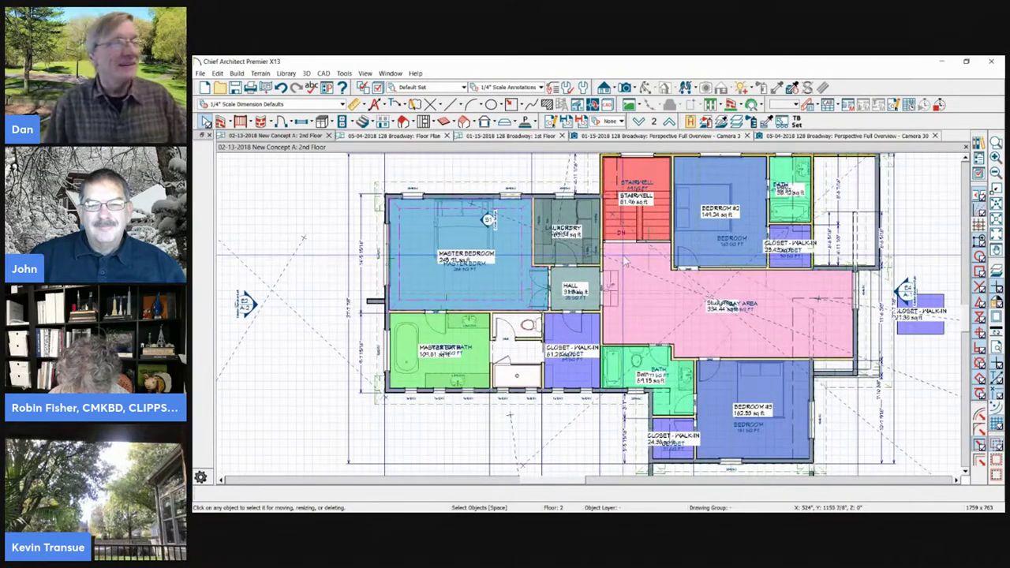
{"action": "scroll", "coordinate": [527, 229], "scroll_direction": "down", "scroll_amount": 1}
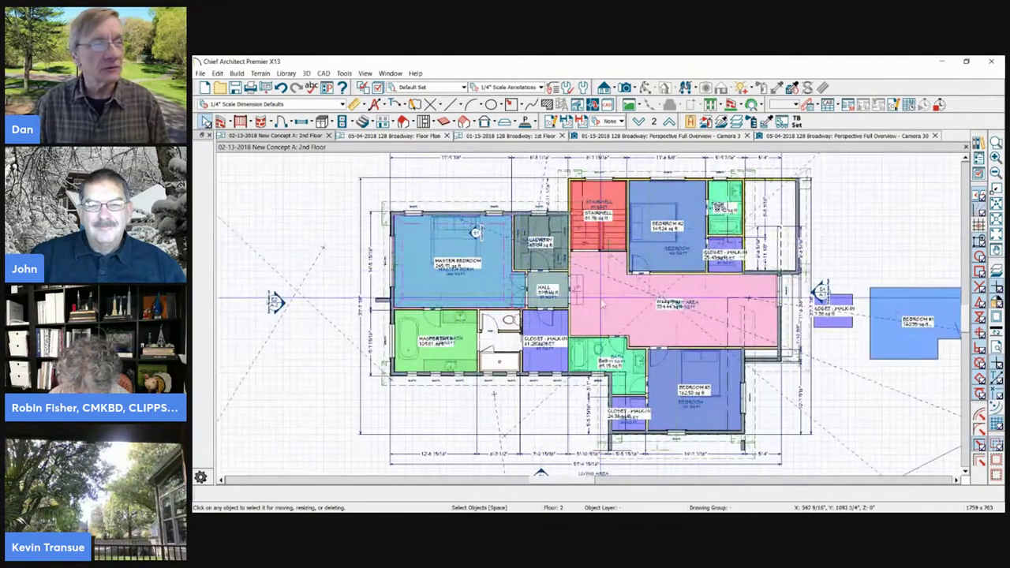
{"action": "left_click", "coordinate": [669, 266]}
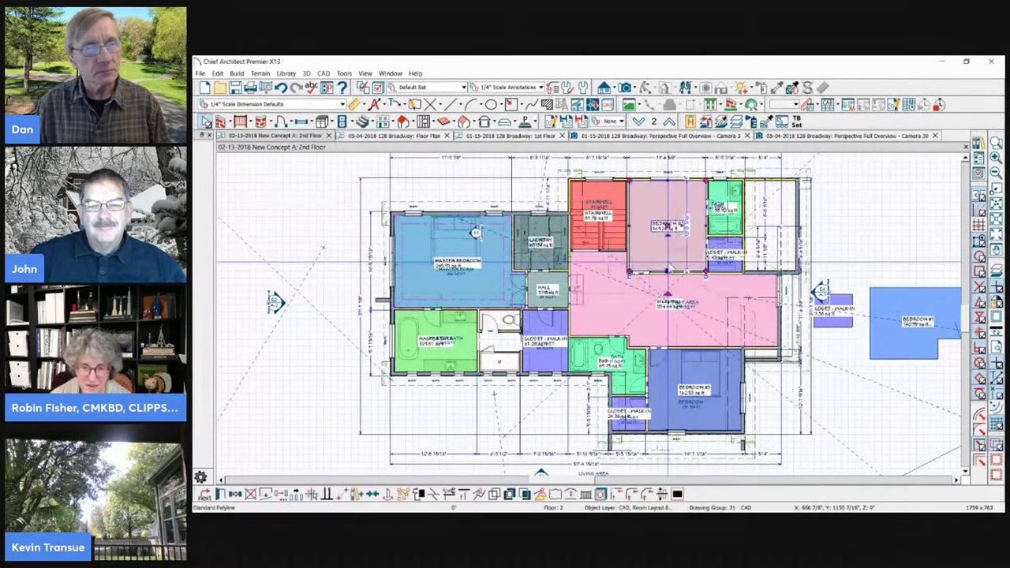
{"action": "scroll", "coordinate": [666, 248], "scroll_direction": "up", "scroll_amount": 1}
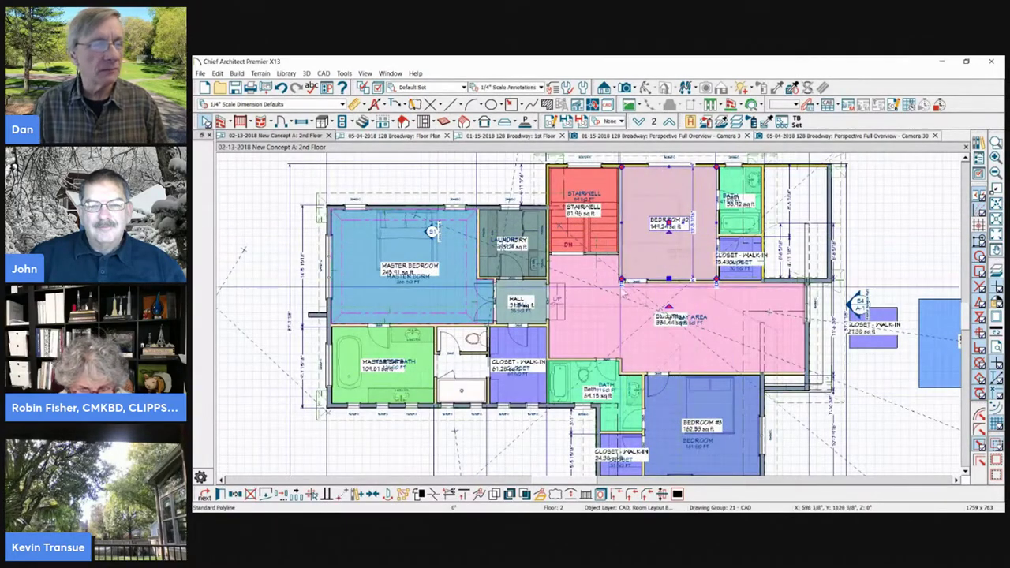
{"action": "scroll", "coordinate": [671, 395], "scroll_direction": "down", "scroll_amount": 1}
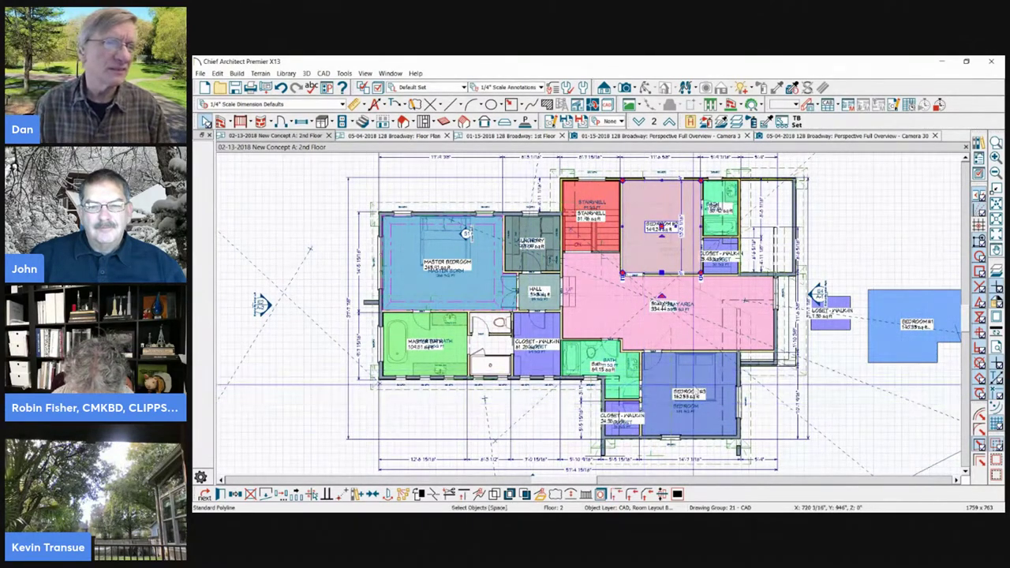
{"action": "scroll", "coordinate": [669, 280], "scroll_direction": "down", "scroll_amount": 1}
{"action": "scroll", "coordinate": [687, 269], "scroll_direction": "up", "scroll_amount": 1}
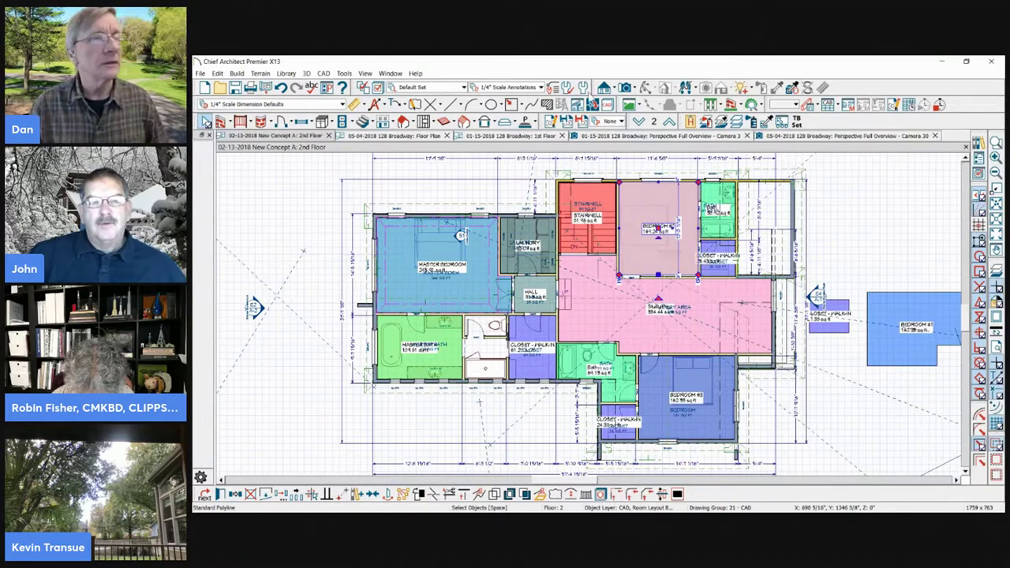
{"action": "left_click", "coordinate": [492, 138]}
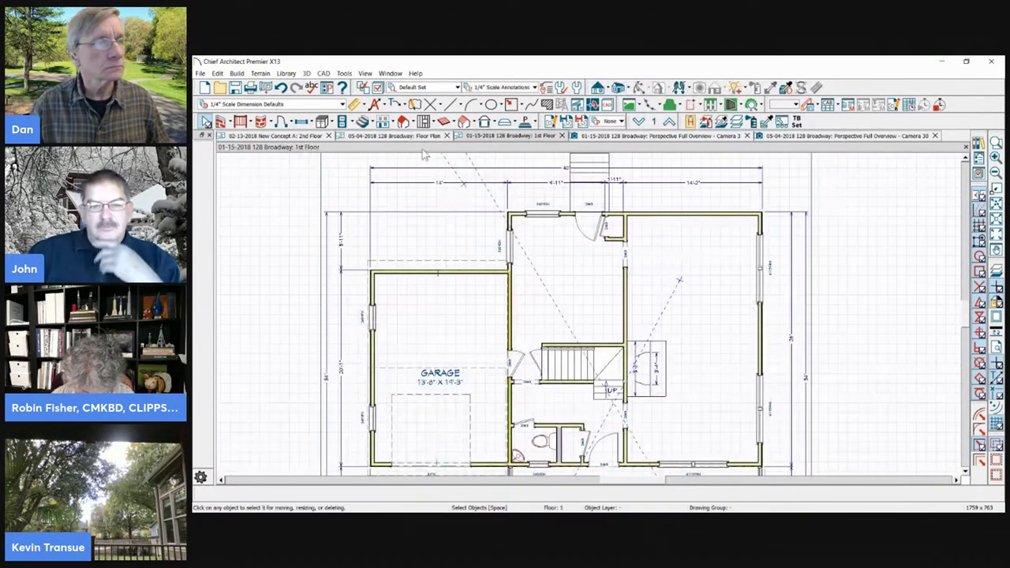
{"action": "left_click", "coordinate": [395, 136]}
{"action": "left_click", "coordinate": [658, 121]}
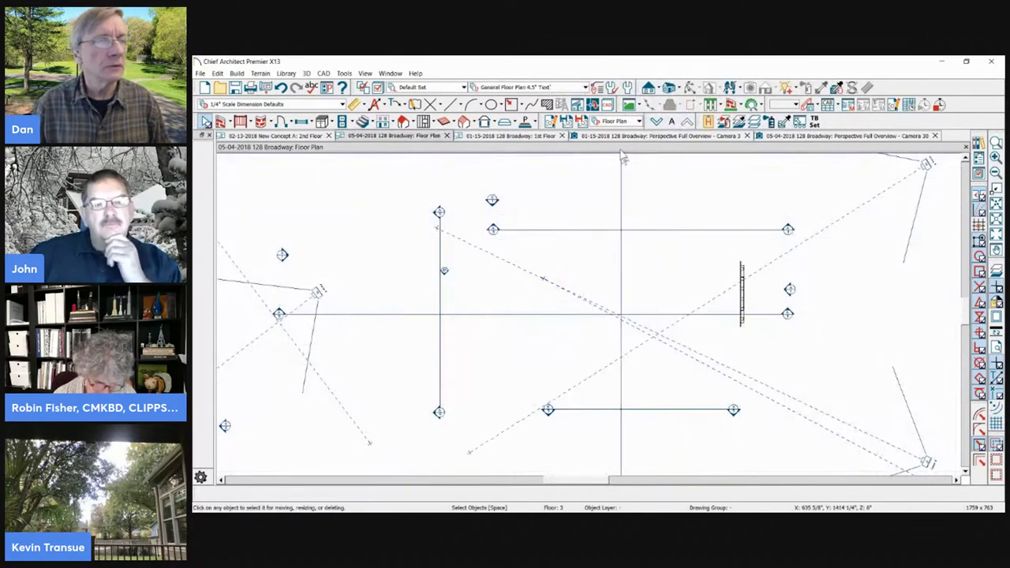
{"action": "left_click", "coordinate": [658, 121]}
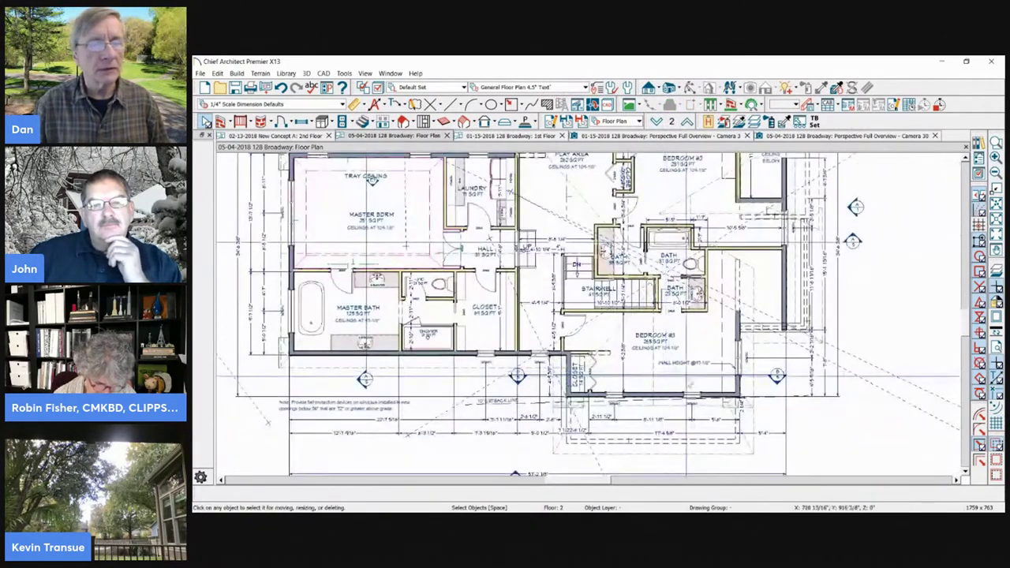
Inspect Bedroom #3 and the section camera, then go to the New Concept A 2nd Floor plan.
{"action": "left_click", "coordinate": [710, 360]}
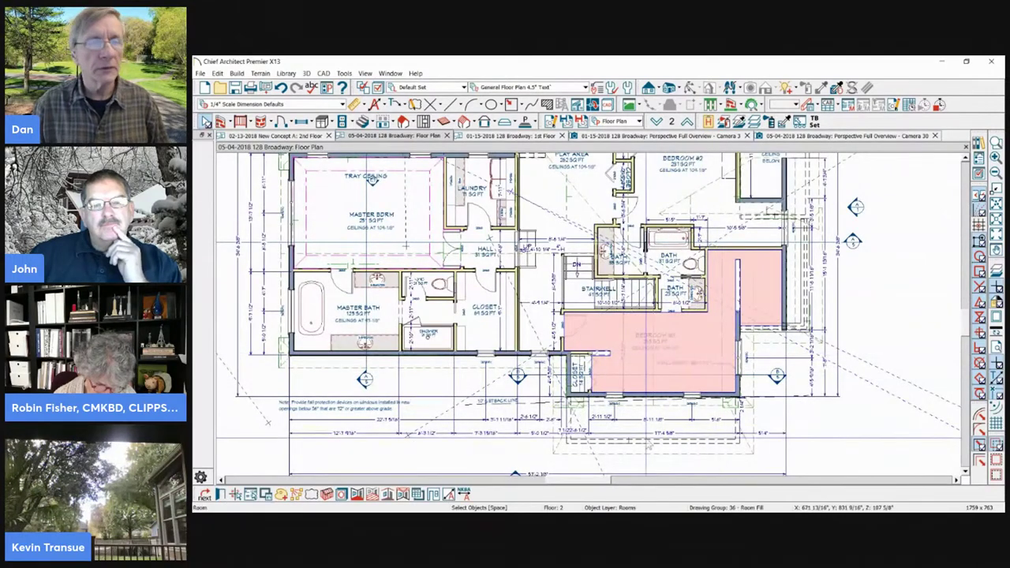
{"action": "scroll", "coordinate": [689, 338], "scroll_direction": "down", "scroll_amount": 2}
{"action": "scroll", "coordinate": [669, 409], "scroll_direction": "up", "scroll_amount": 2}
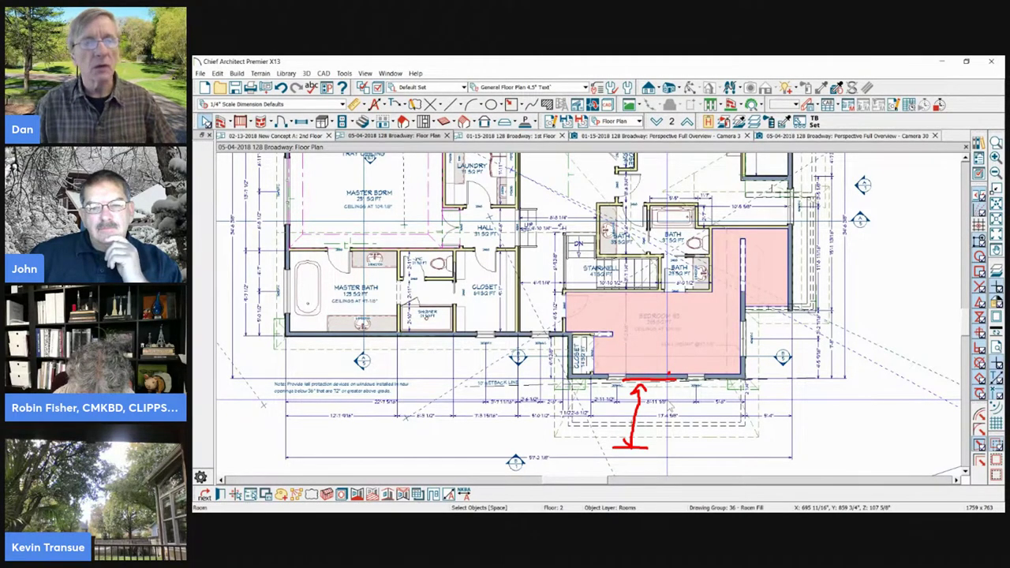
{"action": "scroll", "coordinate": [670, 407], "scroll_direction": "down", "scroll_amount": 2}
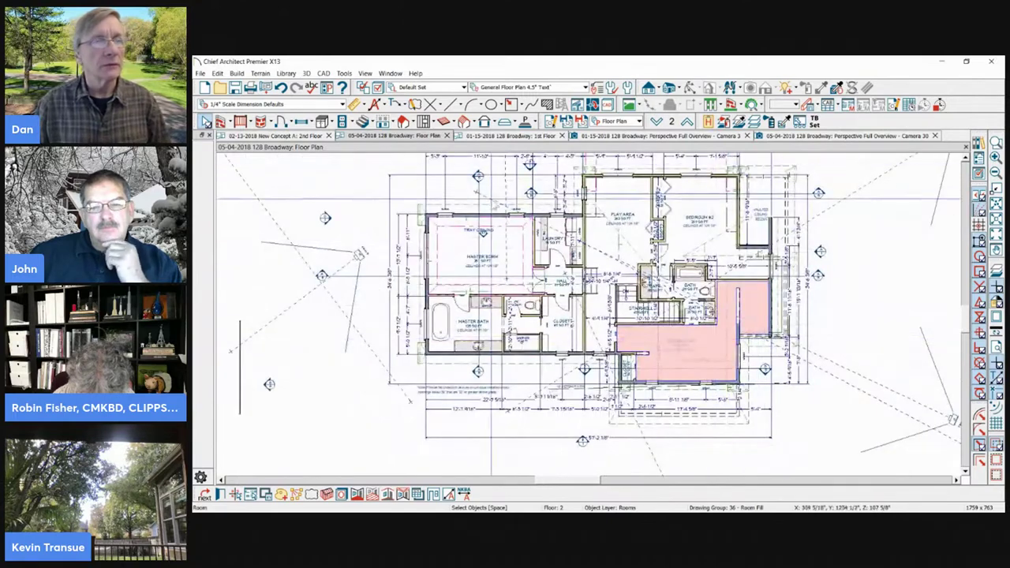
{"action": "scroll", "coordinate": [492, 202], "scroll_direction": "up", "scroll_amount": 1}
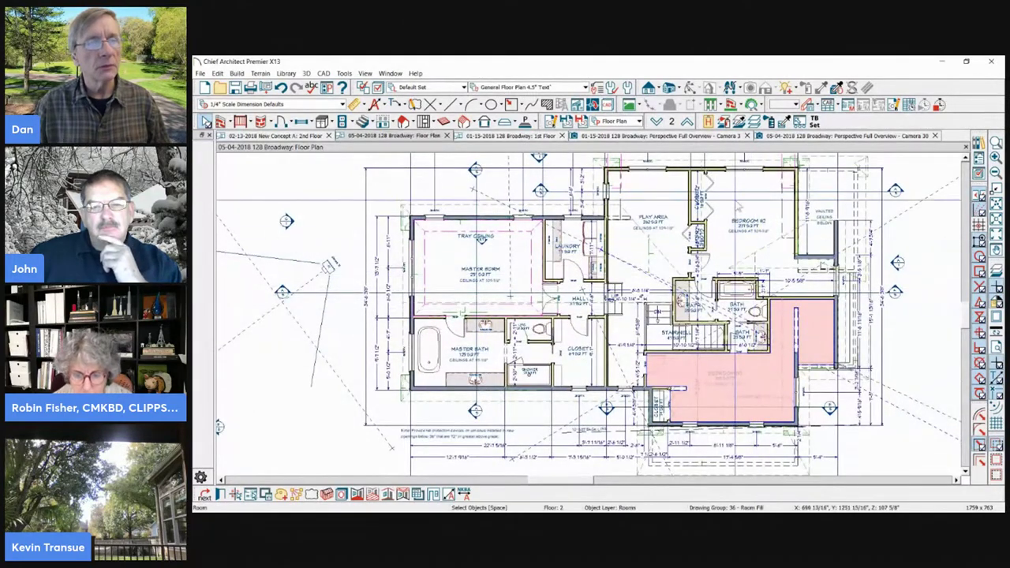
{"action": "left_click", "coordinate": [655, 191]}
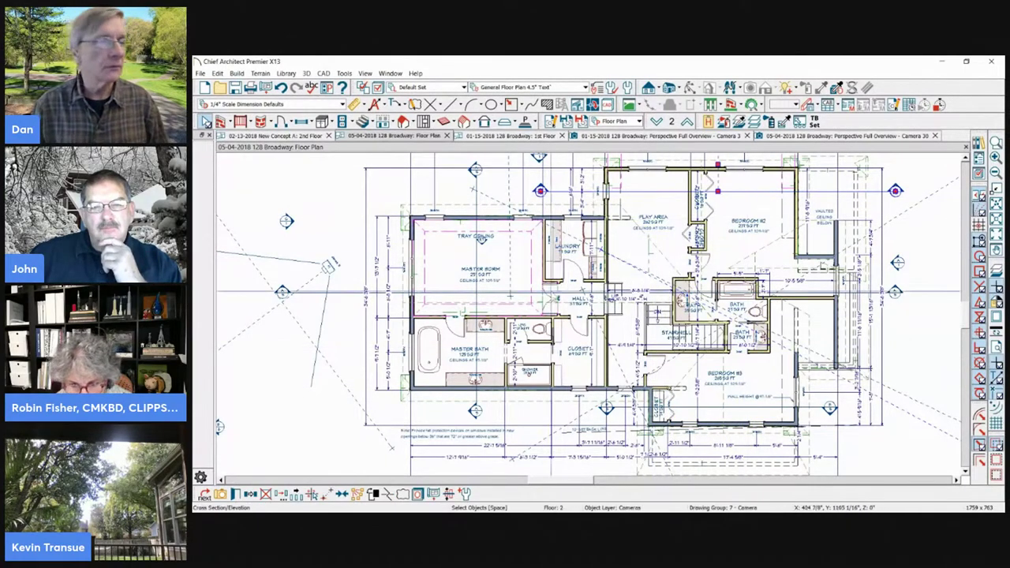
{"action": "left_click", "coordinate": [810, 138]}
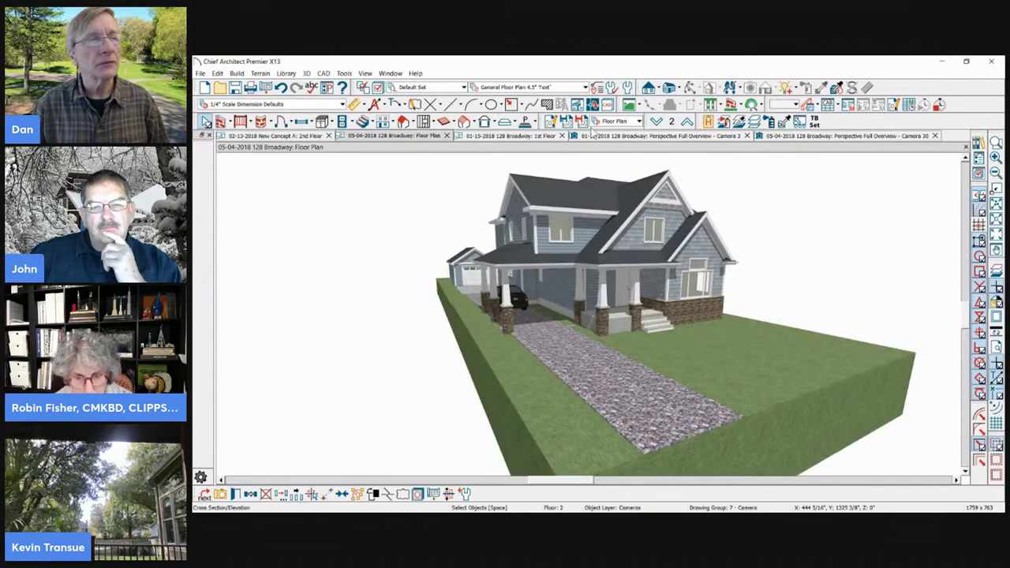
{"action": "left_click", "coordinate": [290, 138]}
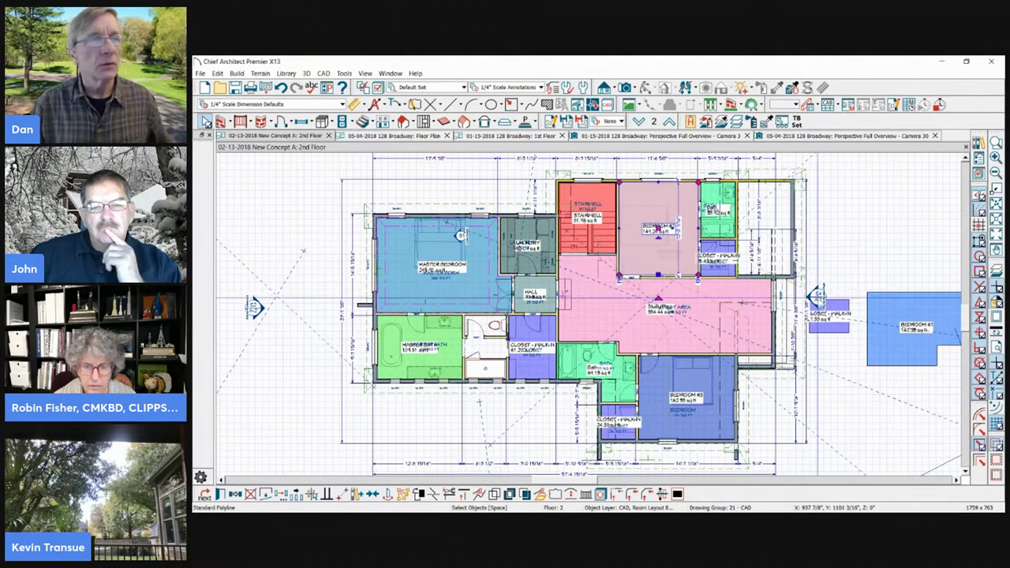
Open the Library Browser, enlarge it and return to the full catalog folder tree.
{"action": "scroll", "coordinate": [563, 273], "scroll_direction": "down", "scroll_amount": 3}
{"action": "scroll", "coordinate": [562, 262], "scroll_direction": "up", "scroll_amount": 1}
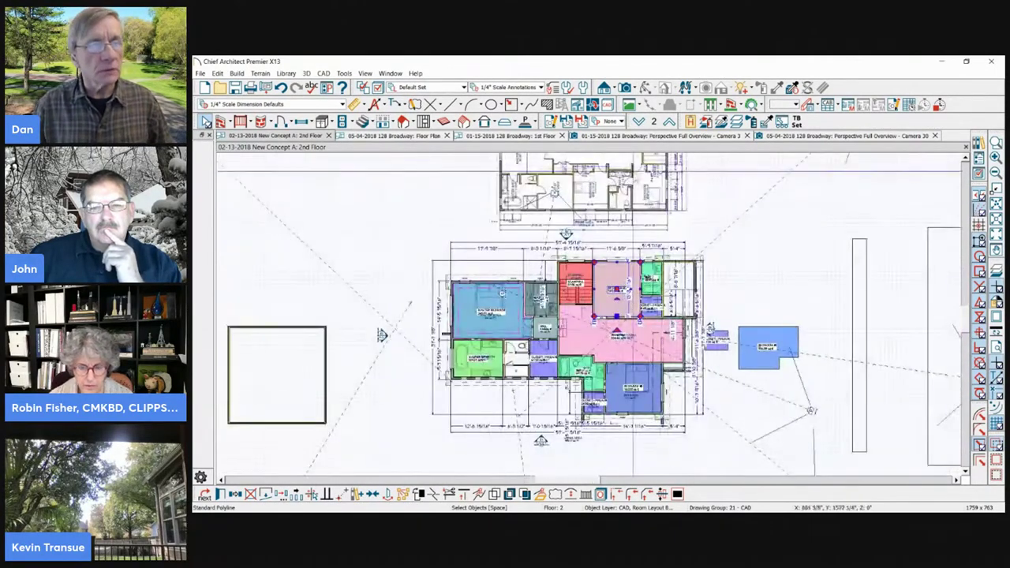
{"action": "scroll", "coordinate": [683, 171], "scroll_direction": "down", "scroll_amount": 2}
{"action": "scroll", "coordinate": [683, 170], "scroll_direction": "up", "scroll_amount": 1}
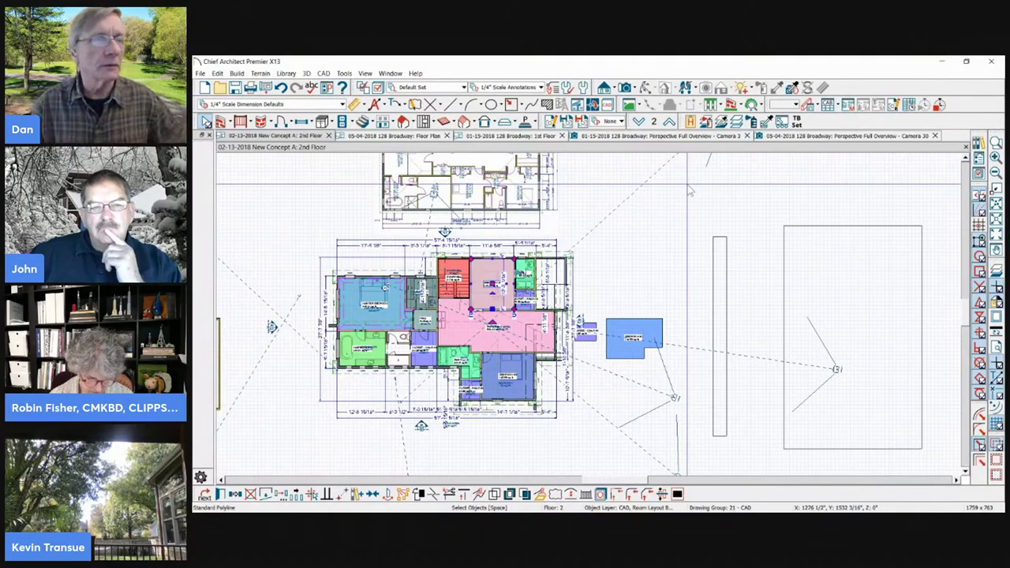
{"action": "left_click", "coordinate": [978, 158]}
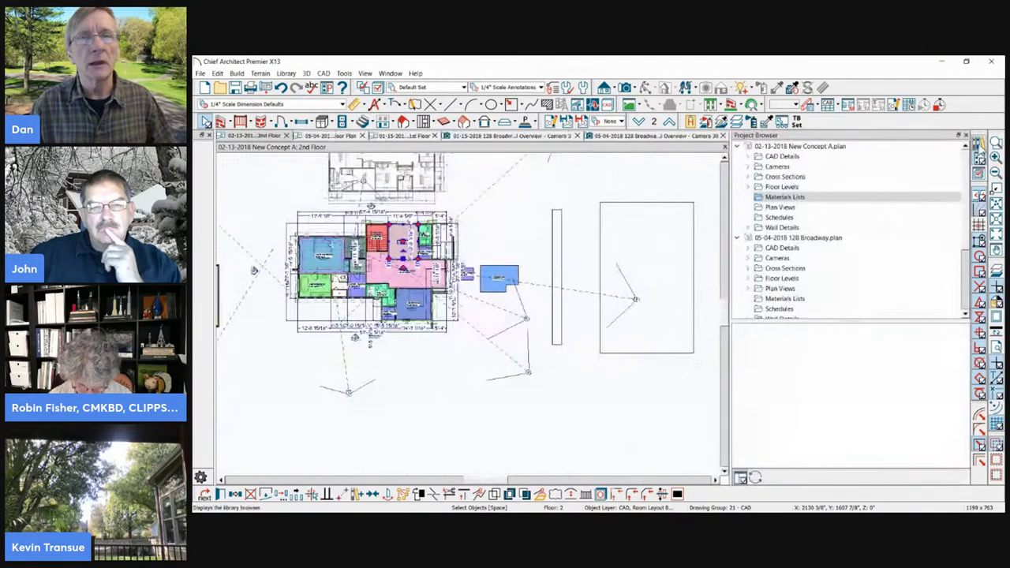
{"action": "left_click", "coordinate": [966, 136]}
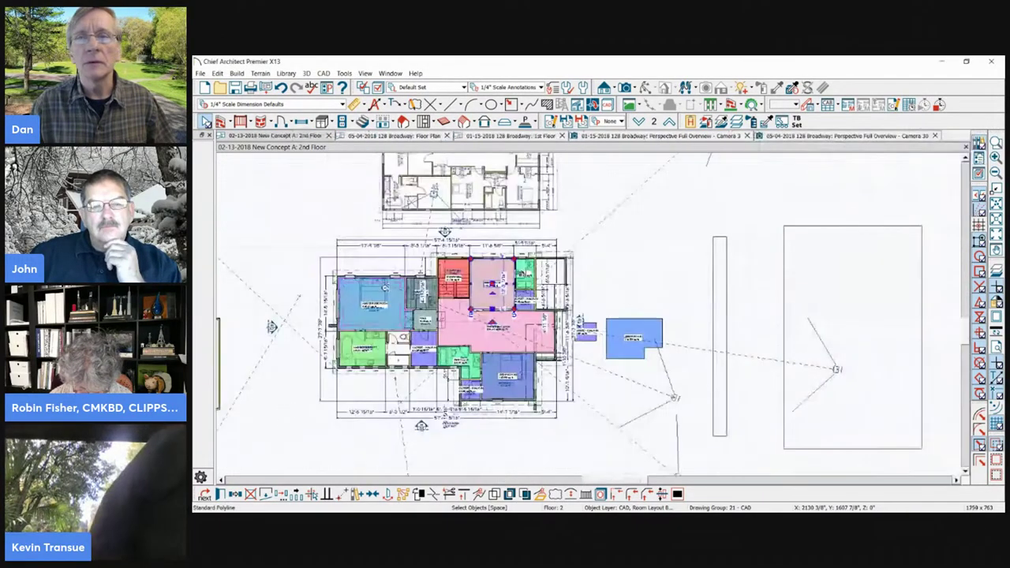
{"action": "left_click_drag", "start_coordinate": [735, 68], "coordinate": [676, 68]}
{"action": "scroll", "coordinate": [622, 275], "scroll_direction": "down", "scroll_amount": 10}
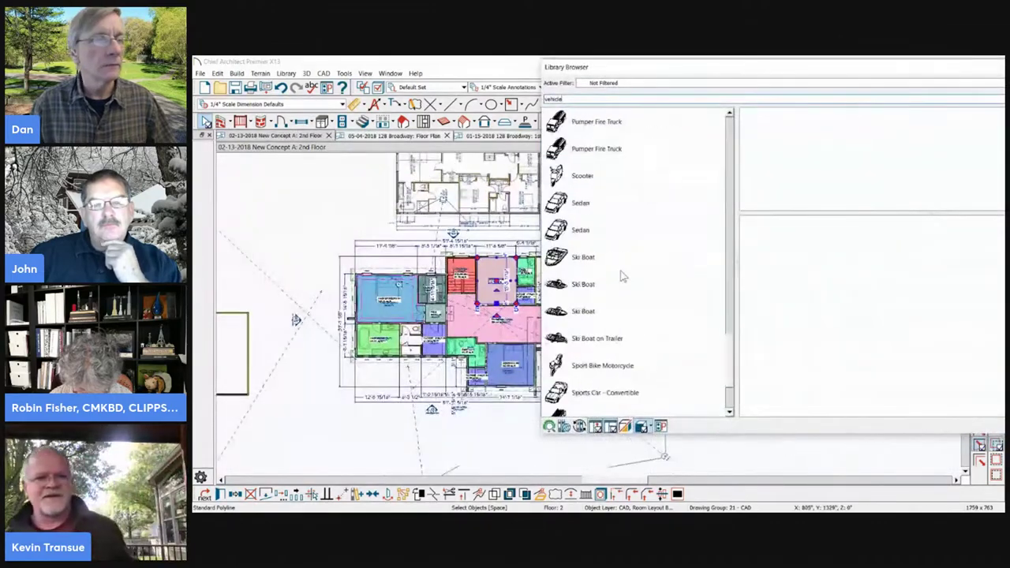
{"action": "double_click", "coordinate": [754, 63]}
{"action": "left_click", "coordinate": [904, 103]}
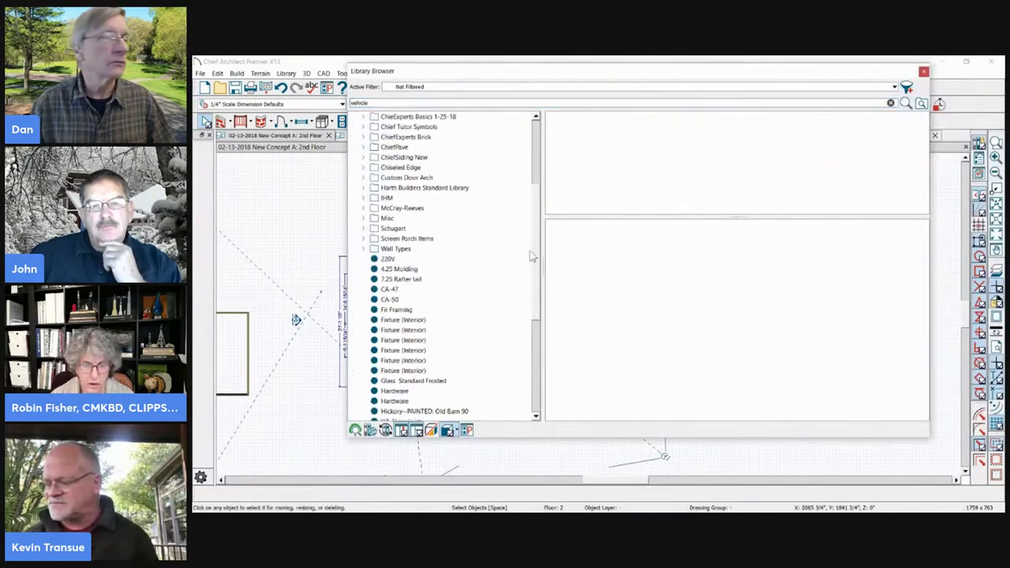
Browse to User Catalog > CEA Room Layout Boxes and select the 2D CAD Room Boxes block.
{"action": "left_click", "coordinate": [364, 190]}
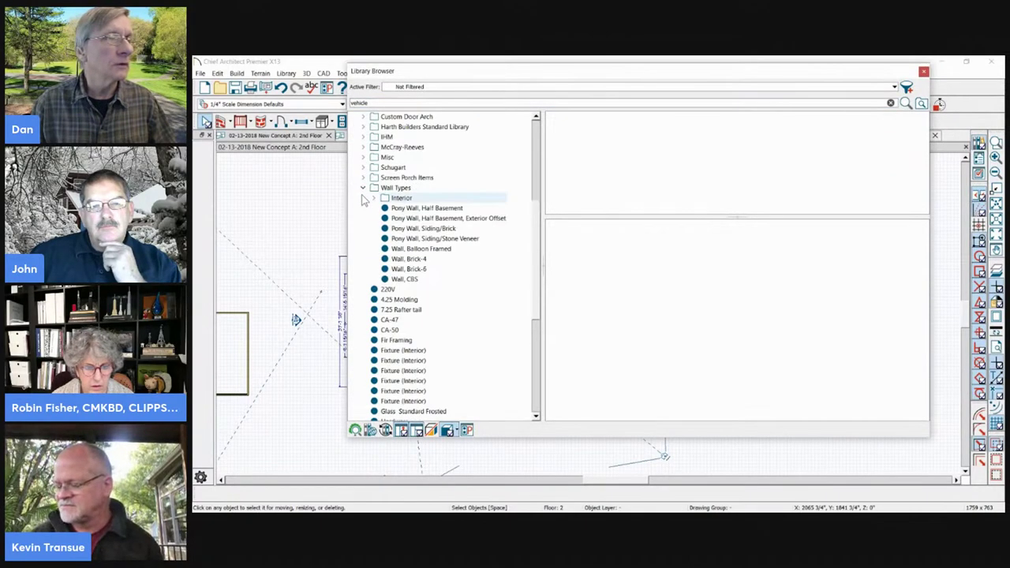
{"action": "scroll", "coordinate": [419, 310], "scroll_direction": "down", "scroll_amount": 5}
{"action": "scroll", "coordinate": [432, 323], "scroll_direction": "up", "scroll_amount": 8}
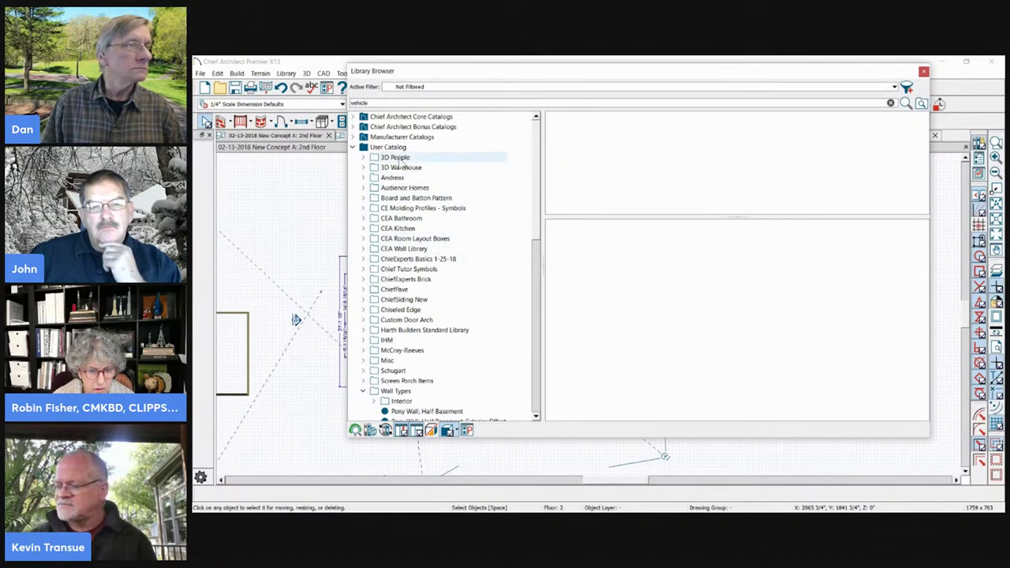
{"action": "left_click_drag", "start_coordinate": [467, 83], "coordinate": [543, 90]}
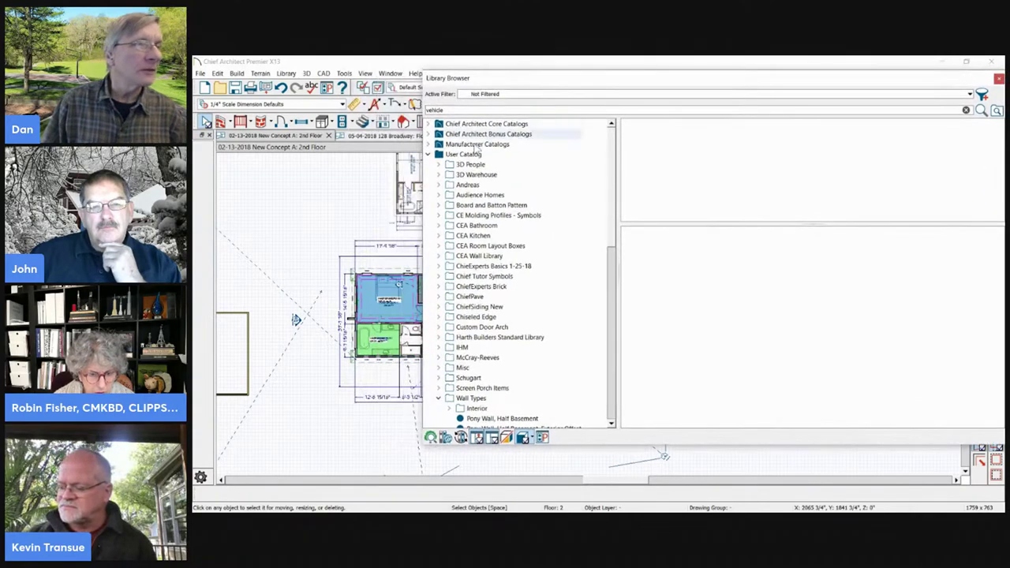
{"action": "left_click", "coordinate": [473, 205]}
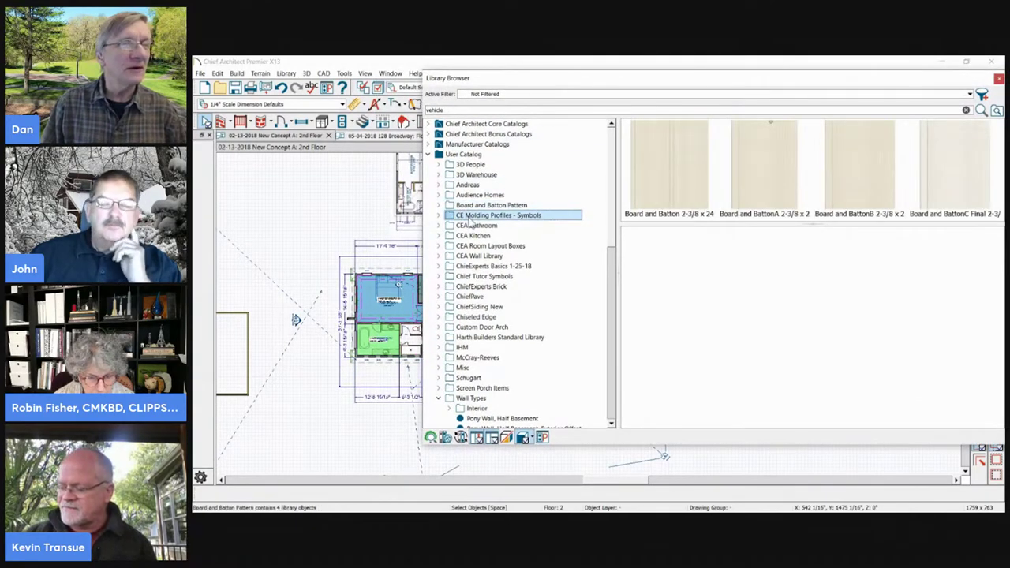
{"action": "left_click", "coordinate": [470, 226]}
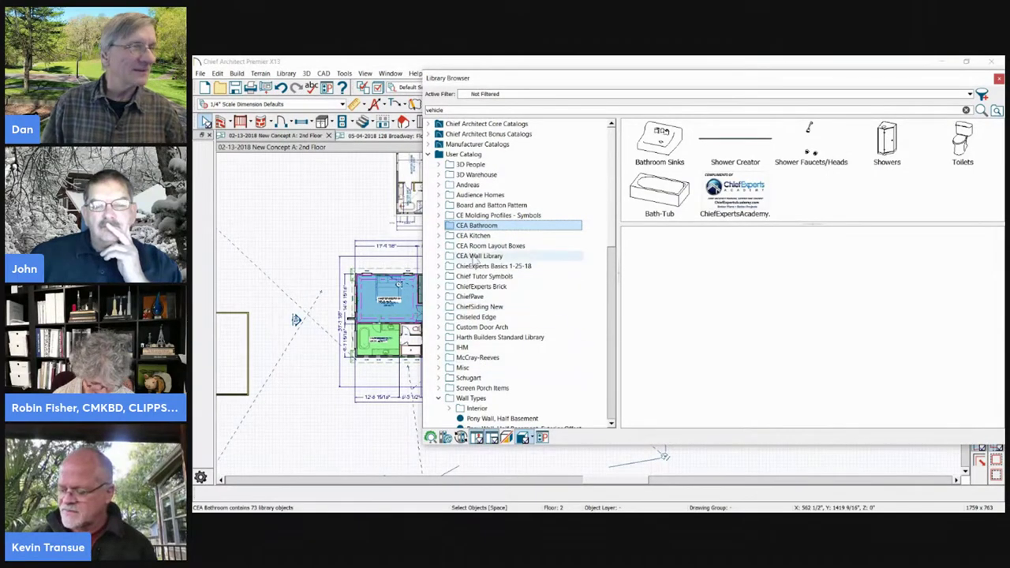
{"action": "left_click", "coordinate": [483, 246]}
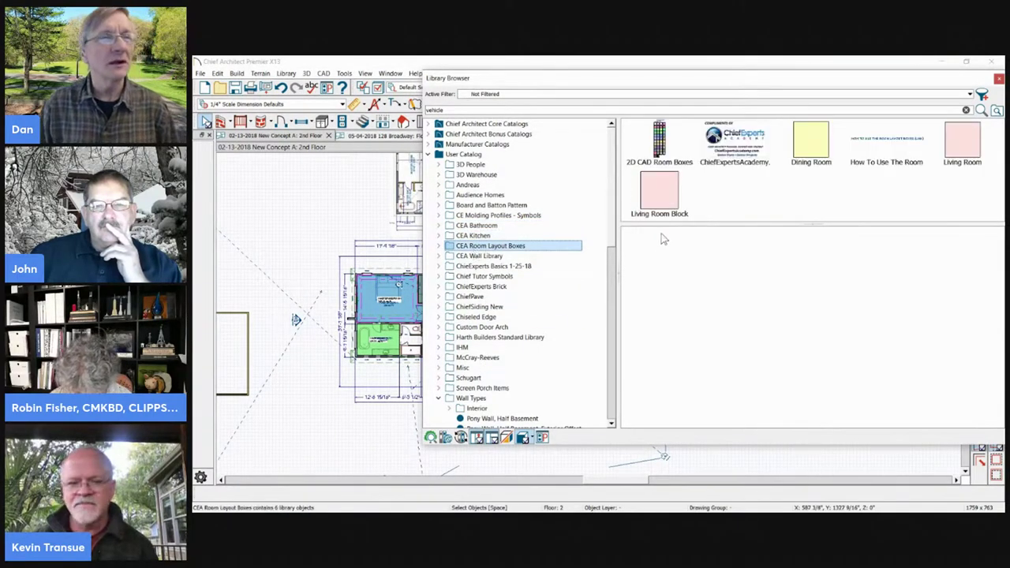
{"action": "left_click", "coordinate": [684, 142]}
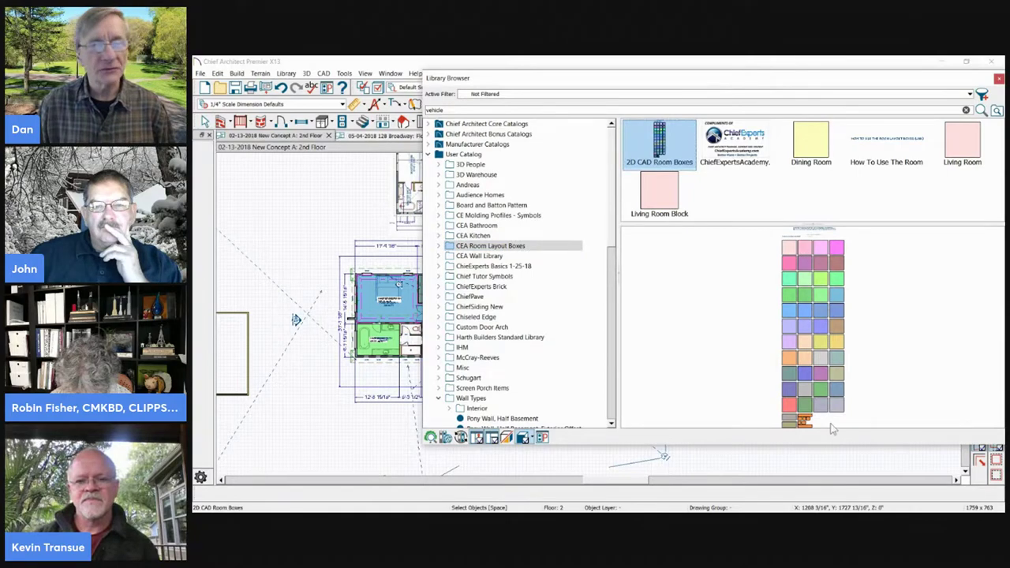
{"action": "left_click_drag", "start_coordinate": [726, 82], "coordinate": [941, 96]}
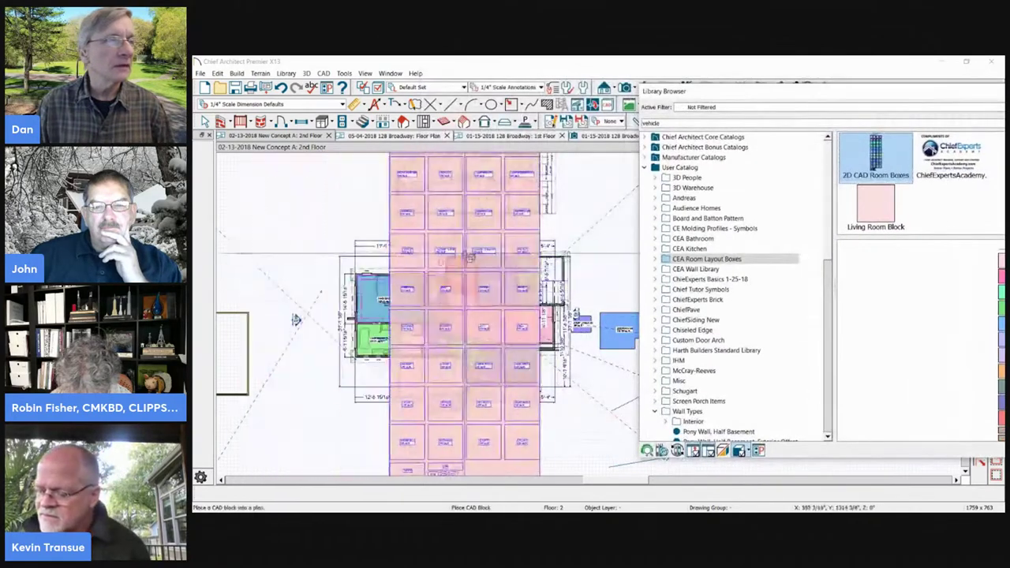
Place the 2D CAD Room Boxes grid left of the empty outline and move the Library Browser away.
{"action": "left_click", "coordinate": [297, 305]}
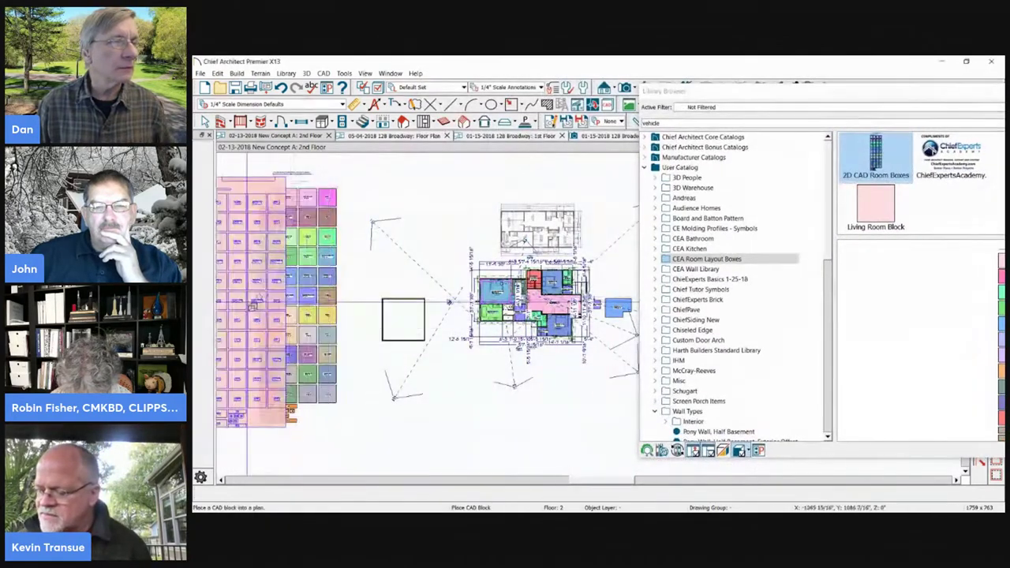
{"action": "scroll", "coordinate": [252, 225], "scroll_direction": "up", "scroll_amount": 8}
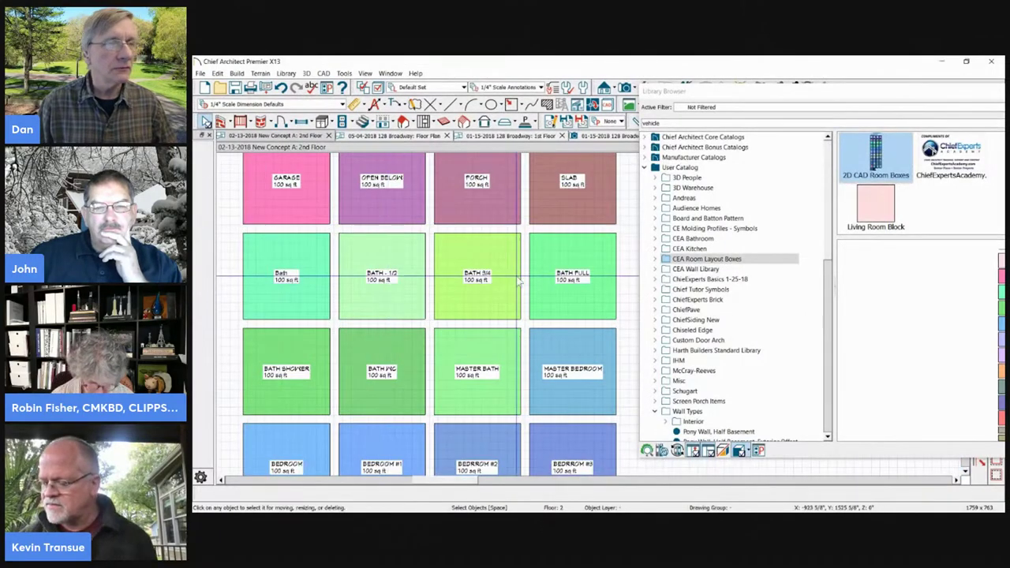
{"action": "scroll", "coordinate": [395, 352], "scroll_direction": "down", "scroll_amount": 1}
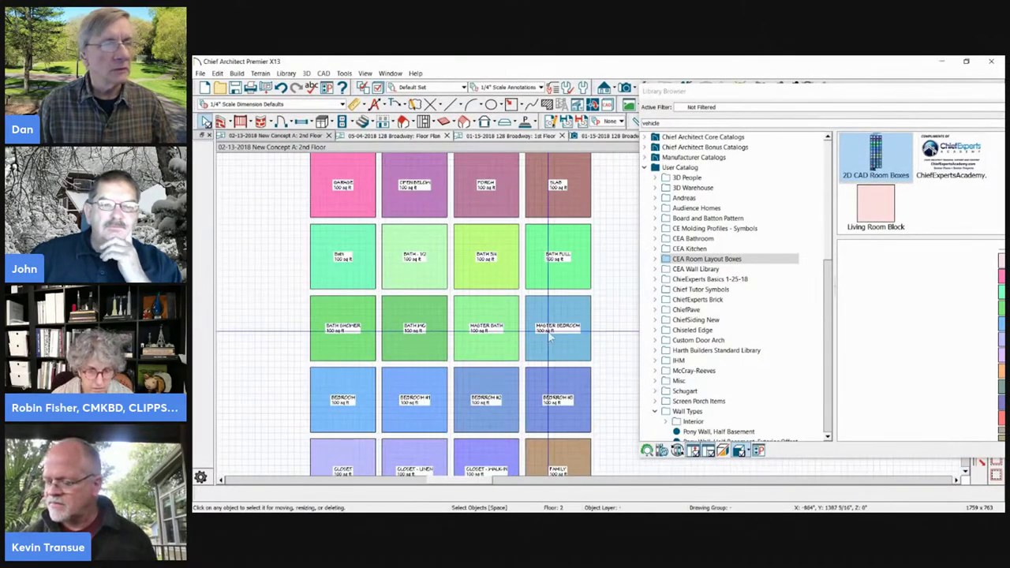
{"action": "left_click_drag", "start_coordinate": [742, 93], "coordinate": [1009, 93]}
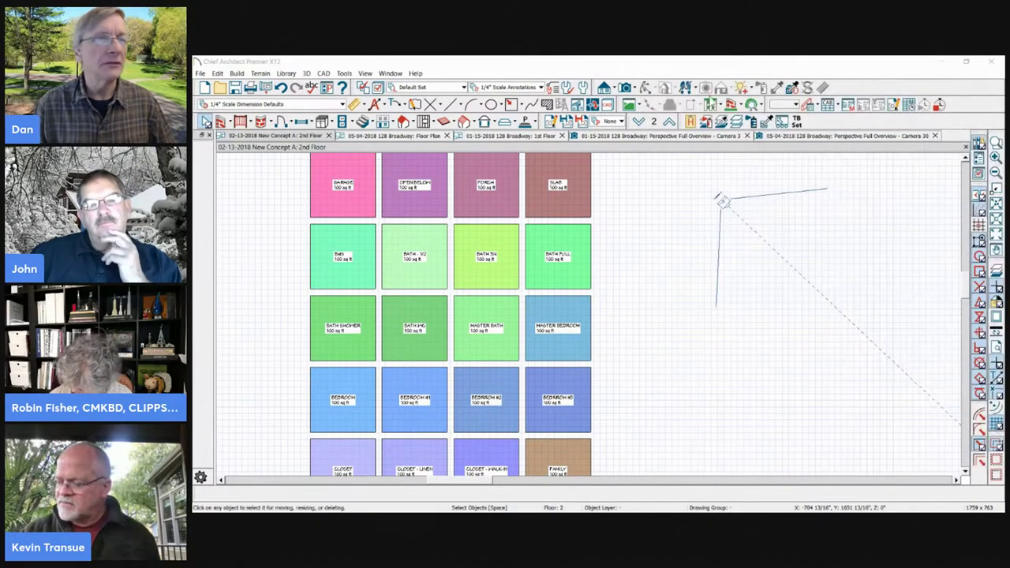
{"action": "scroll", "coordinate": [789, 379], "scroll_direction": "down", "scroll_amount": 2}
{"action": "left_click", "coordinate": [683, 397]}
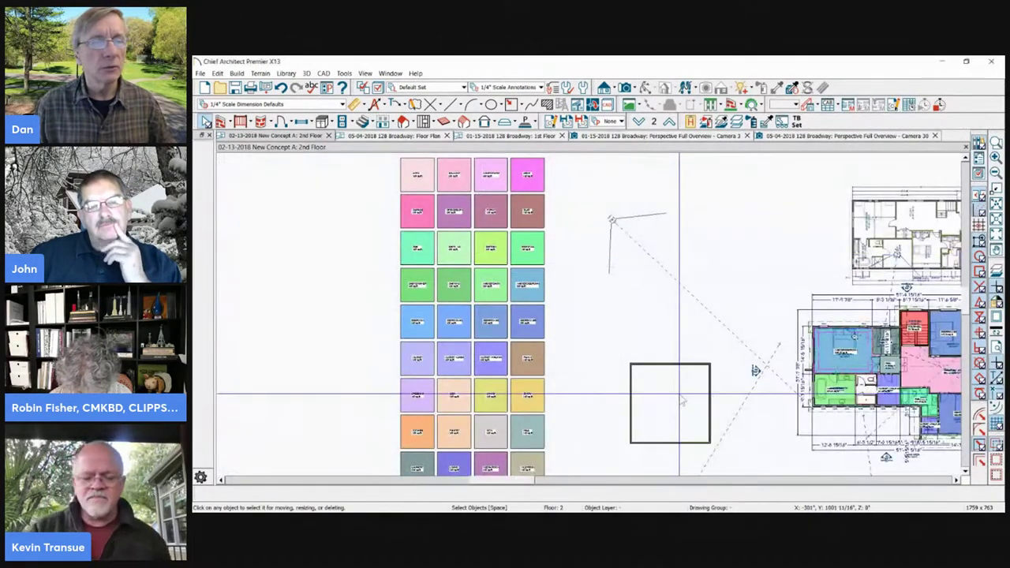
{"action": "scroll", "coordinate": [684, 397], "scroll_direction": "up", "scroll_amount": 2}
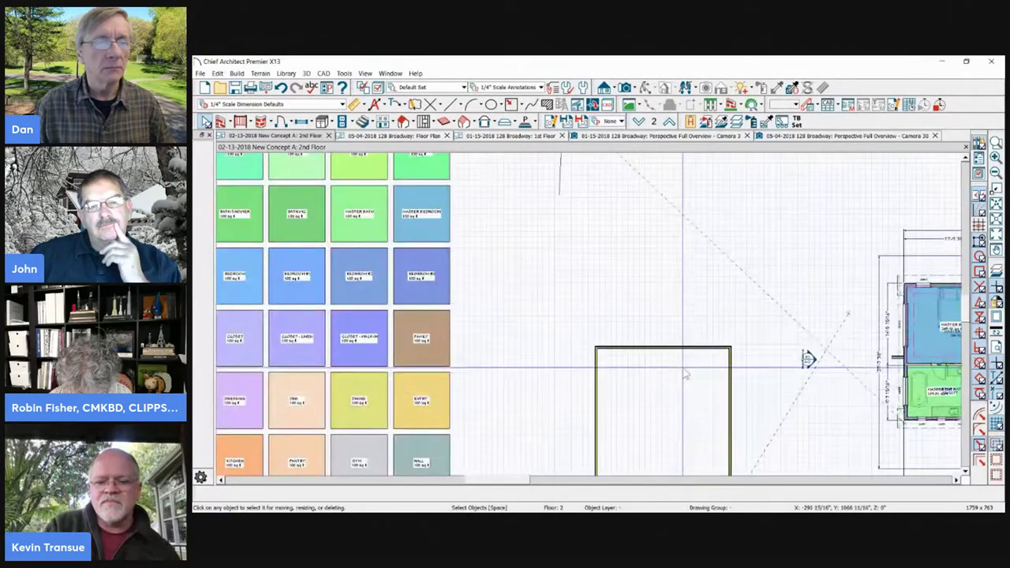
{"action": "scroll", "coordinate": [807, 355], "scroll_direction": "down", "scroll_amount": 2}
Select the blue room's layout polyline and view its specification without changes.
{"action": "left_click", "coordinate": [824, 318]}
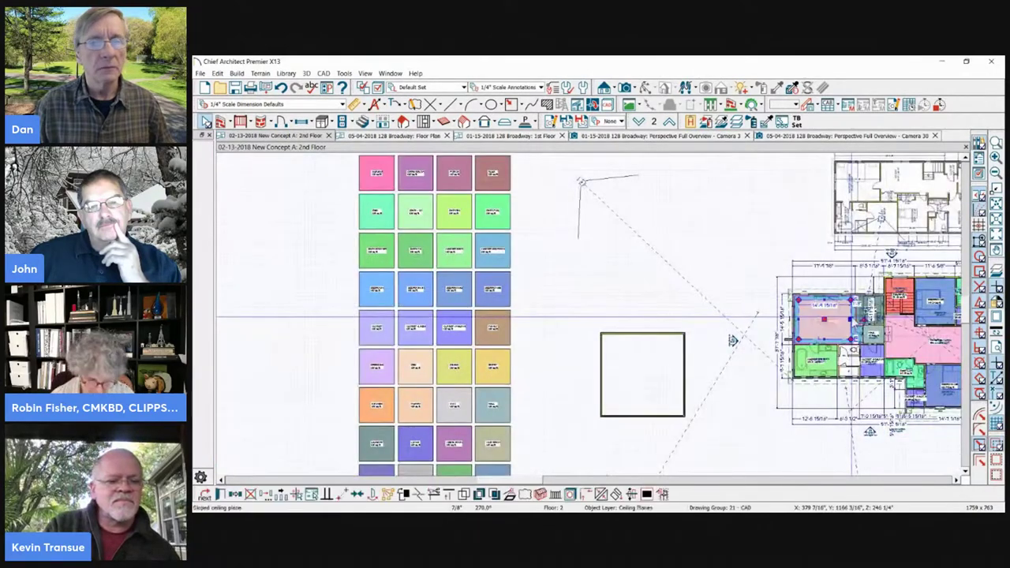
{"action": "key", "text": "Tab"}
{"action": "key", "text": "Tab"}
{"action": "key", "text": "Tab"}
{"action": "key", "text": "Tab"}
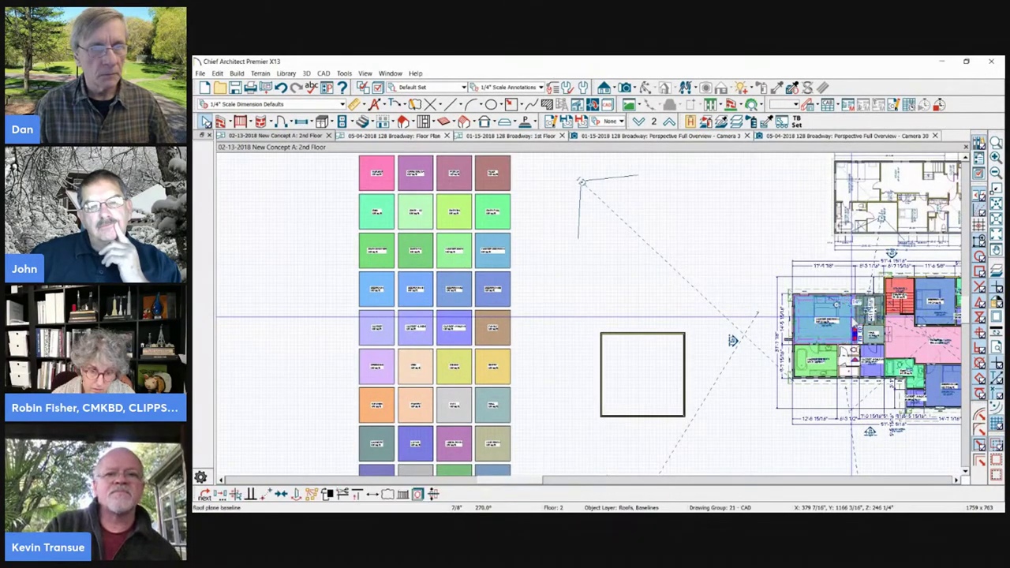
{"action": "key", "text": "ctrl+e"}
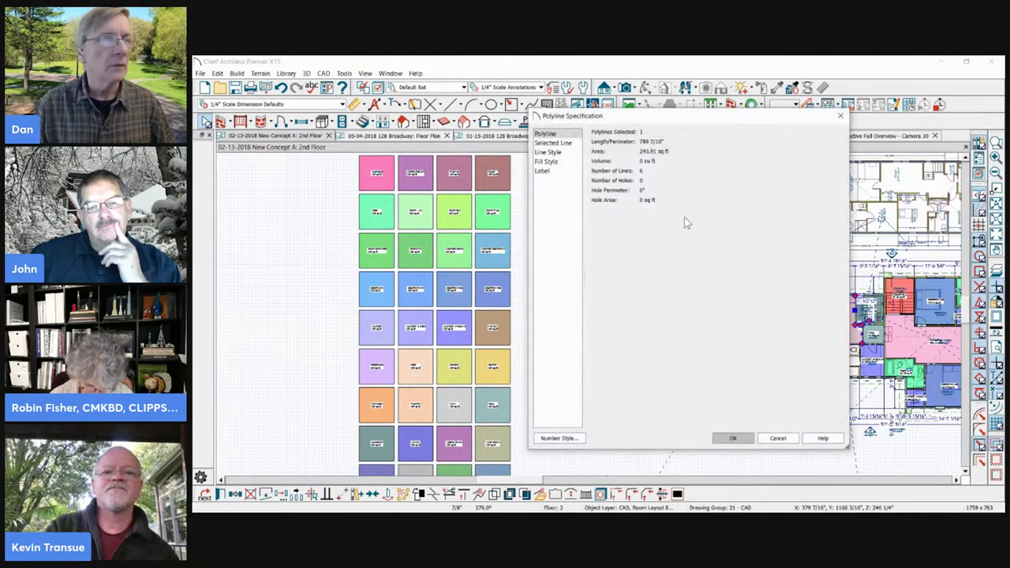
{"action": "key", "text": "Escape"}
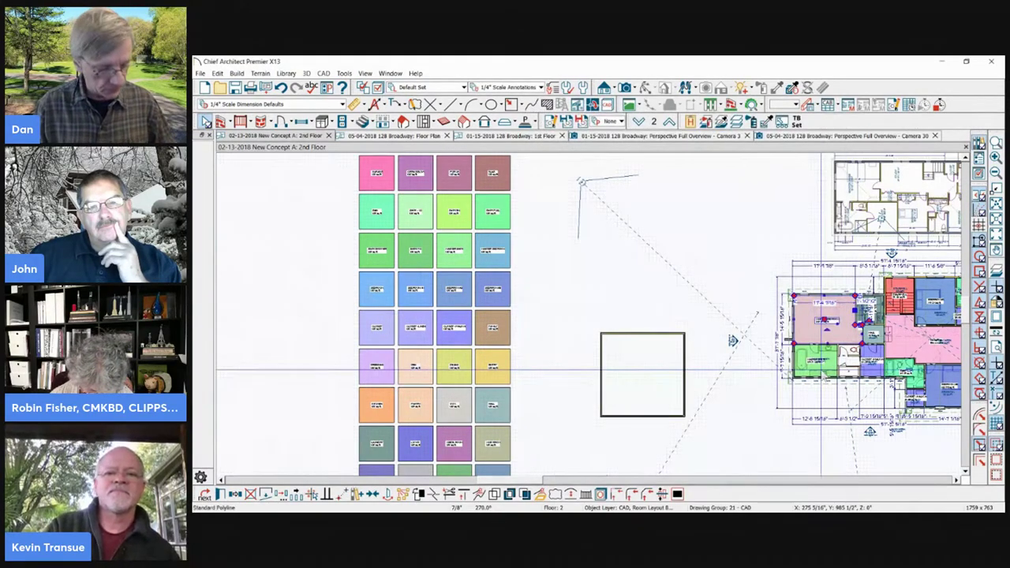
Open the room's Room Specification and browse the Room Type list, leaving it Master Bdrm.
{"action": "key", "text": "Tab"}
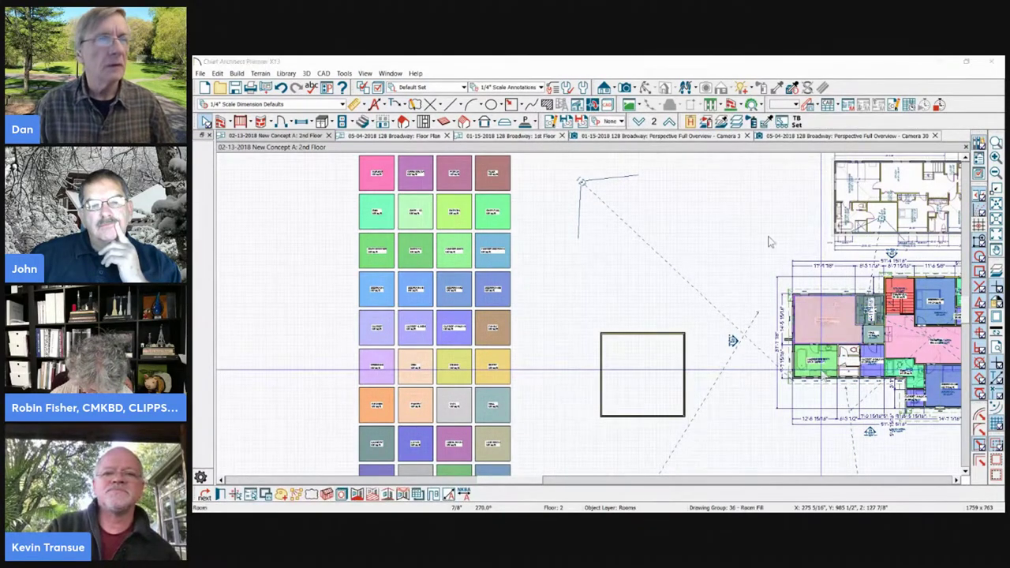
{"action": "key", "text": "ctrl+e"}
{"action": "left_click", "coordinate": [387, 112]}
{"action": "left_click", "coordinate": [521, 122]}
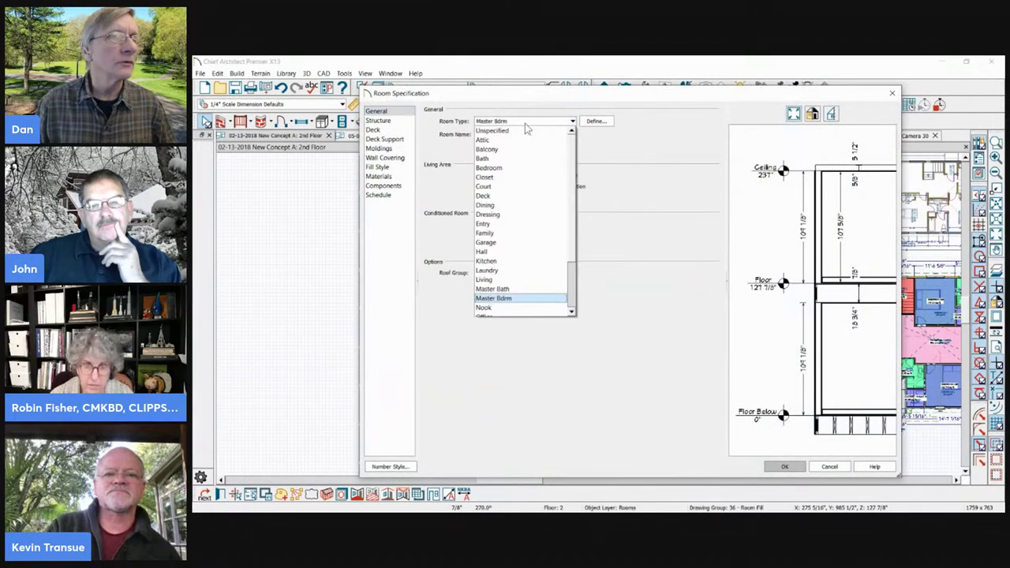
{"action": "scroll", "coordinate": [575, 263], "scroll_direction": "down", "scroll_amount": 1}
{"action": "scroll", "coordinate": [571, 288], "scroll_direction": "up", "scroll_amount": 1}
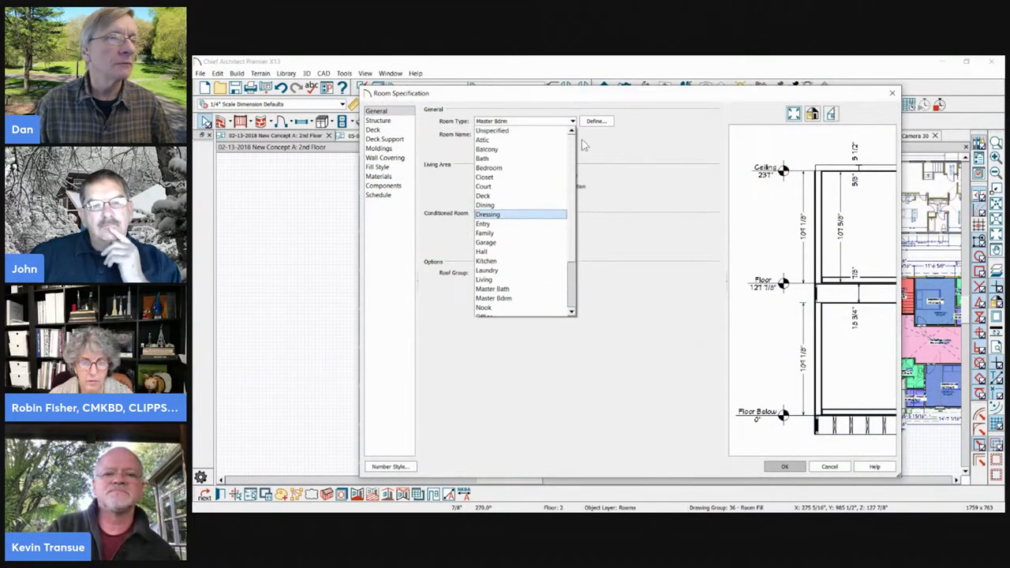
{"action": "scroll", "coordinate": [560, 315], "scroll_direction": "down", "scroll_amount": 2}
{"action": "scroll", "coordinate": [564, 282], "scroll_direction": "up", "scroll_amount": 1}
{"action": "scroll", "coordinate": [563, 282], "scroll_direction": "up", "scroll_amount": 2}
{"action": "scroll", "coordinate": [565, 285], "scroll_direction": "down", "scroll_amount": 2}
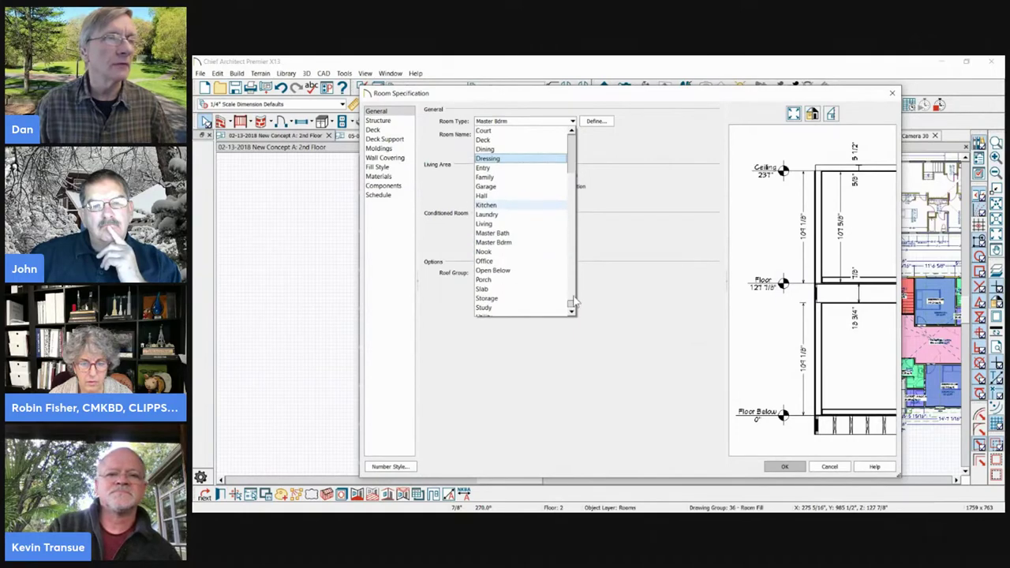
{"action": "scroll", "coordinate": [569, 289], "scroll_direction": "down", "scroll_amount": 1}
{"action": "left_click", "coordinate": [884, 99]}
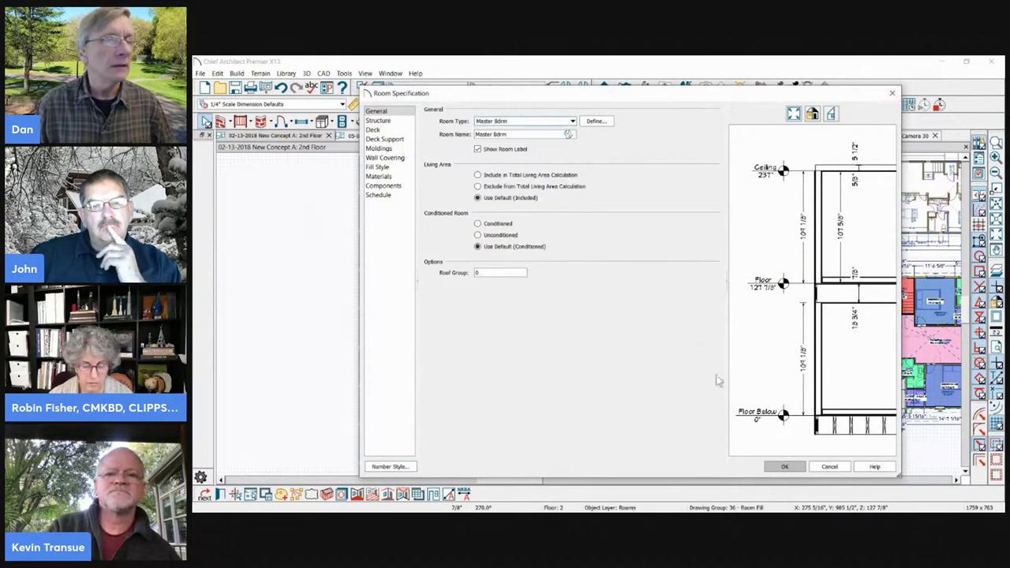
Cancel the Room Specification dialog, keeping the room unchanged.
{"action": "left_click", "coordinate": [824, 468]}
{"action": "scroll", "coordinate": [734, 340], "scroll_direction": "up", "scroll_amount": 2}
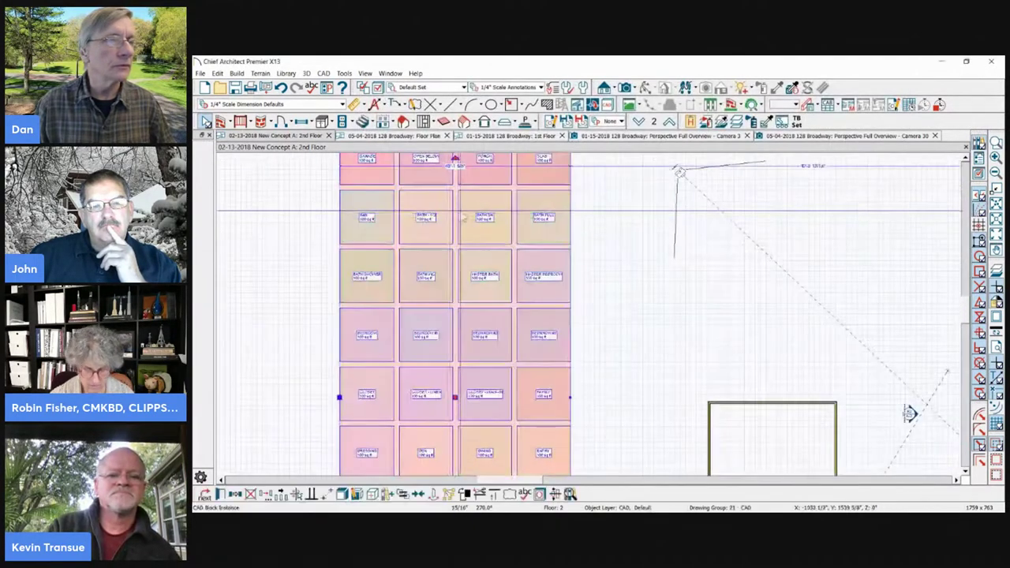
{"action": "scroll", "coordinate": [539, 211], "scroll_direction": "down", "scroll_amount": 1}
Deselect the block and zoom to frame the coloured Attic, Balcony, Garage, Bath and Bedroom boxes.
{"action": "scroll", "coordinate": [539, 212], "scroll_direction": "down", "scroll_amount": 1}
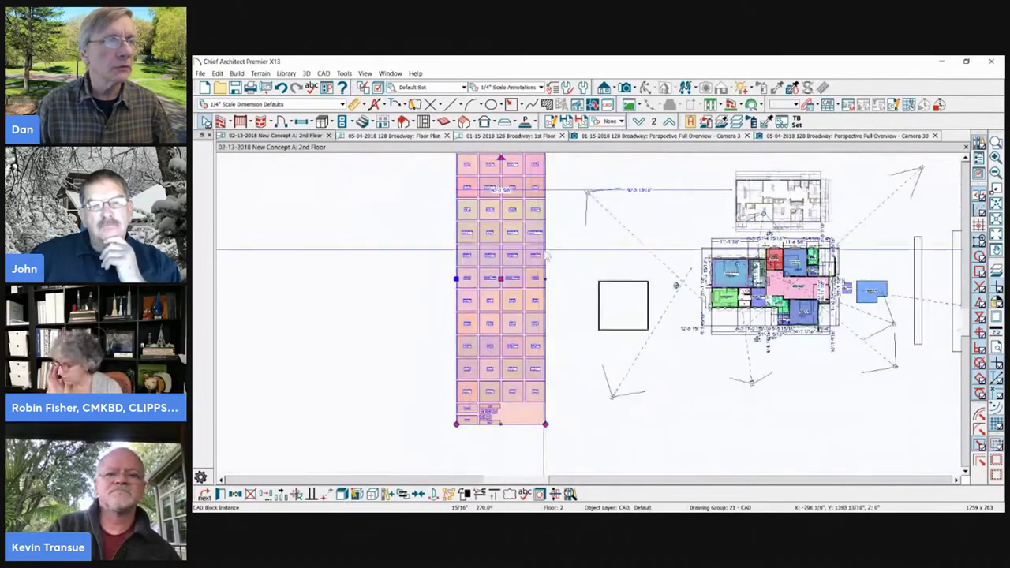
{"action": "scroll", "coordinate": [505, 229], "scroll_direction": "down", "scroll_amount": 2}
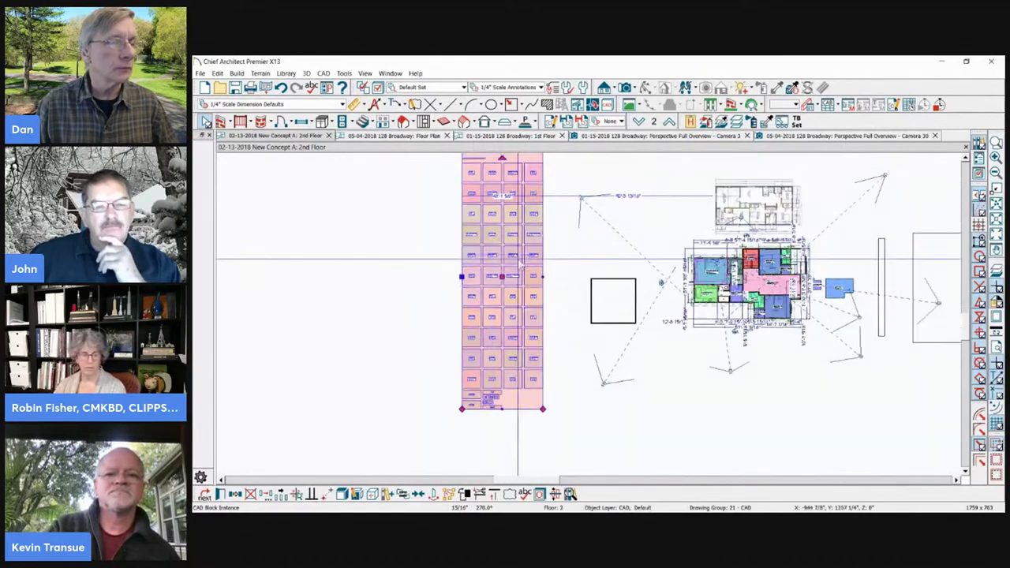
{"action": "left_click", "coordinate": [344, 498]}
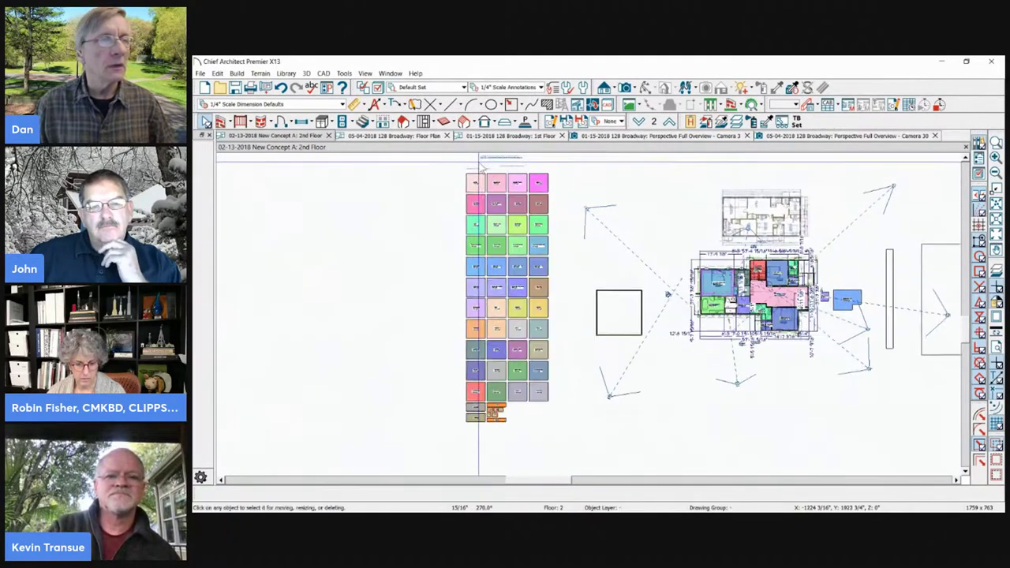
{"action": "scroll", "coordinate": [477, 172], "scroll_direction": "up", "scroll_amount": 2}
{"action": "scroll", "coordinate": [411, 190], "scroll_direction": "up", "scroll_amount": 1}
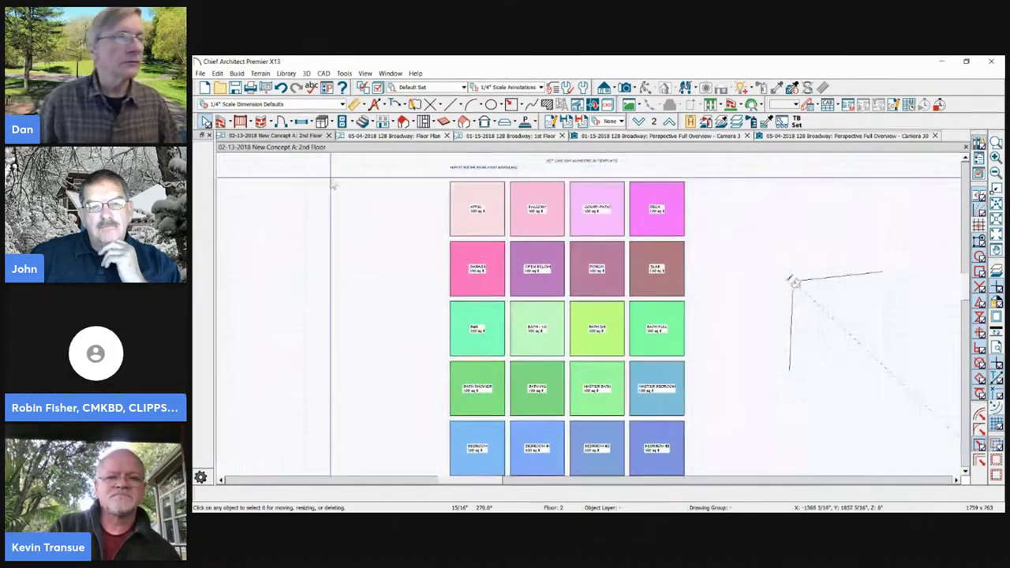
{"action": "scroll", "coordinate": [398, 221], "scroll_direction": "down", "scroll_amount": 1}
{"action": "scroll", "coordinate": [400, 224], "scroll_direction": "up", "scroll_amount": 1}
{"action": "scroll", "coordinate": [367, 219], "scroll_direction": "down", "scroll_amount": 2}
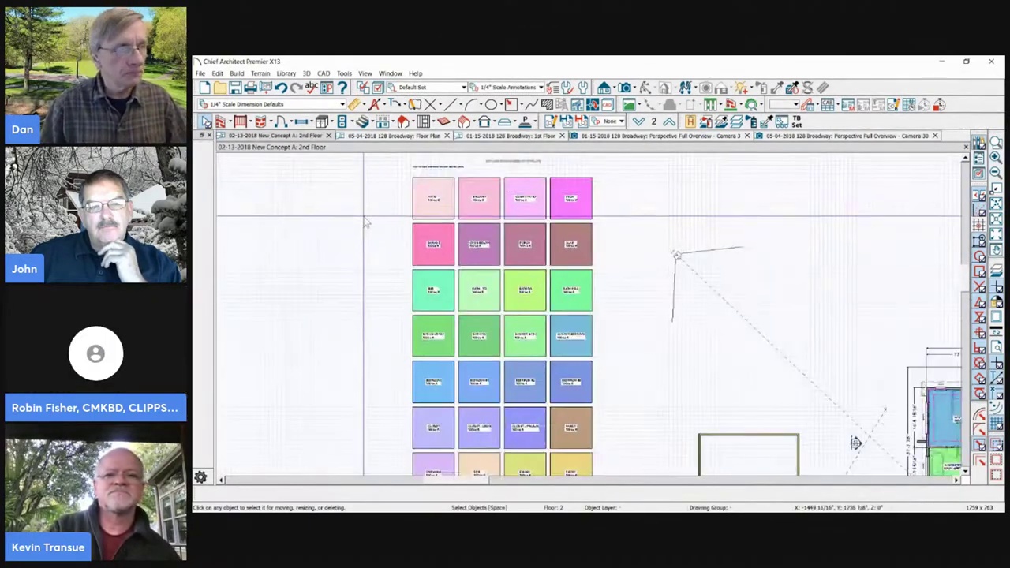
{"action": "scroll", "coordinate": [430, 265], "scroll_direction": "up", "scroll_amount": 1}
{"action": "scroll", "coordinate": [431, 265], "scroll_direction": "down", "scroll_amount": 1}
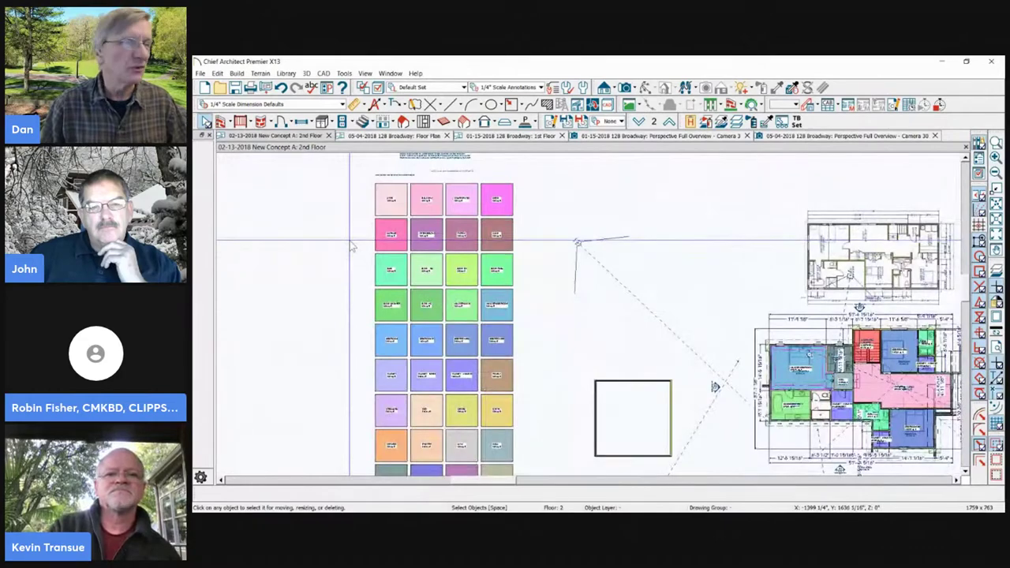
{"action": "scroll", "coordinate": [547, 273], "scroll_direction": "up", "scroll_amount": 1}
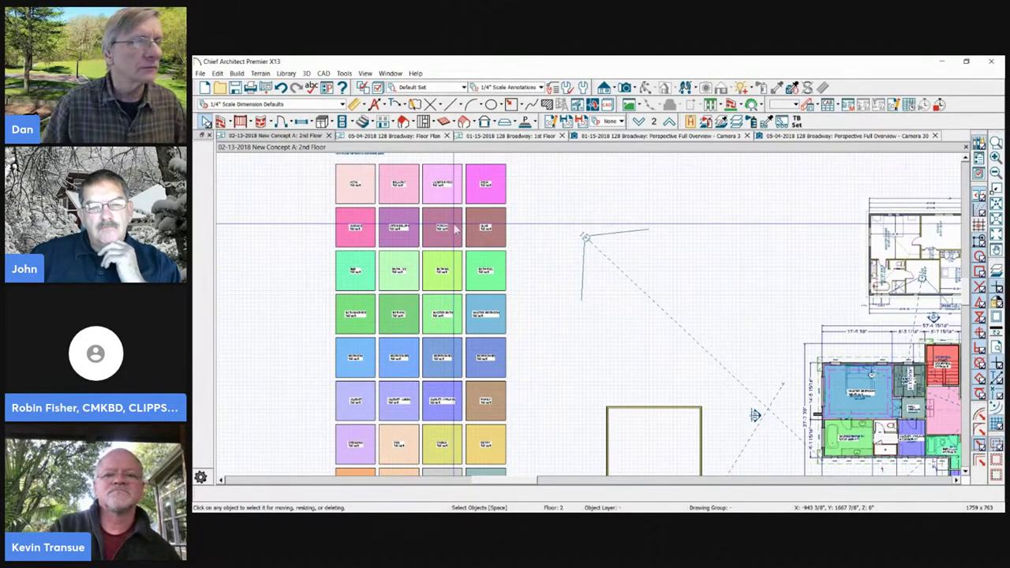
Pull the Porch, Bath - 1/2 and Master Bath boxes out of the grid beside the footprint.
{"action": "left_click_drag", "start_coordinate": [442, 226], "coordinate": [779, 215]}
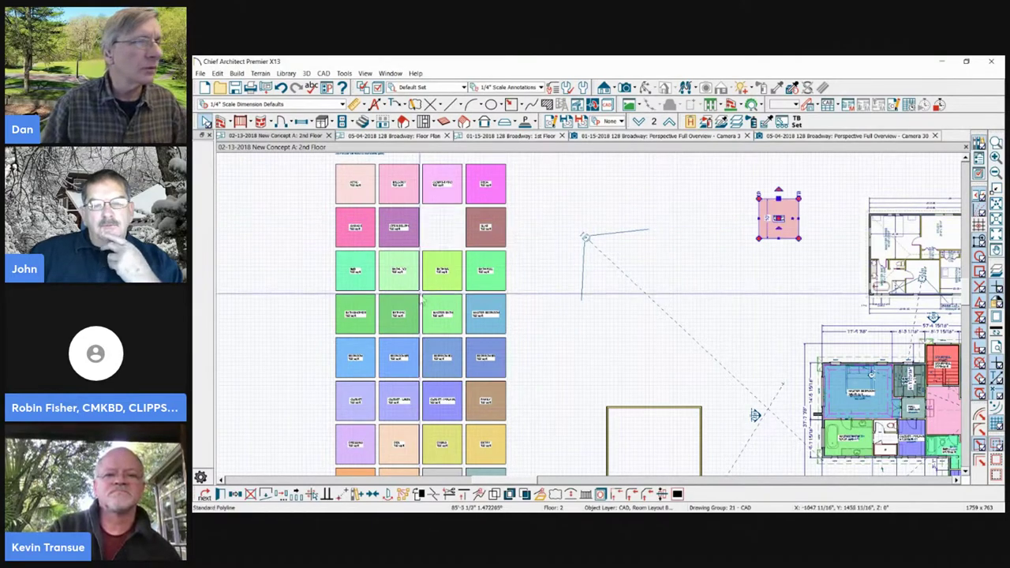
{"action": "scroll", "coordinate": [419, 291], "scroll_direction": "up", "scroll_amount": 2}
{"action": "left_click", "coordinate": [387, 264]}
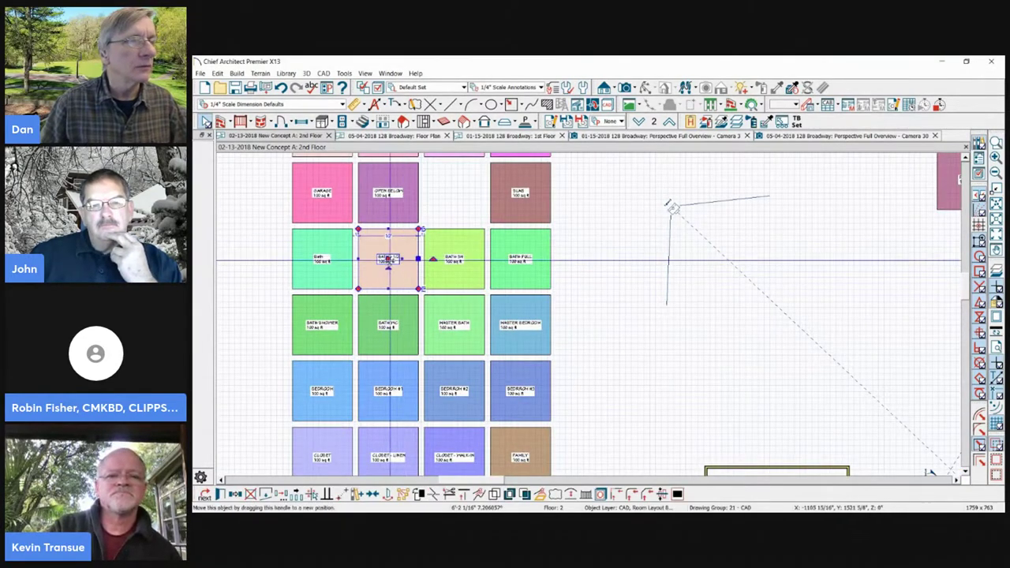
{"action": "left_click_drag", "start_coordinate": [404, 258], "coordinate": [853, 219]}
{"action": "left_click", "coordinate": [453, 326]}
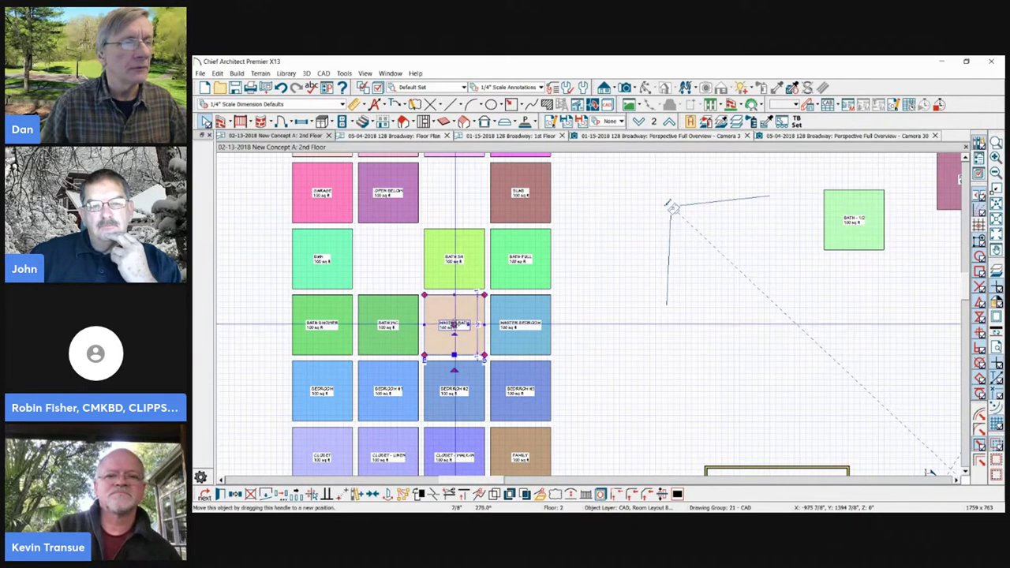
{"action": "left_click_drag", "start_coordinate": [454, 326], "coordinate": [897, 280]}
Move Master Bedroom next to Master Bath and nudge the plain Bedroom box slightly left.
{"action": "scroll", "coordinate": [587, 234], "scroll_direction": "down", "scroll_amount": 1}
{"action": "left_click", "coordinate": [532, 310]}
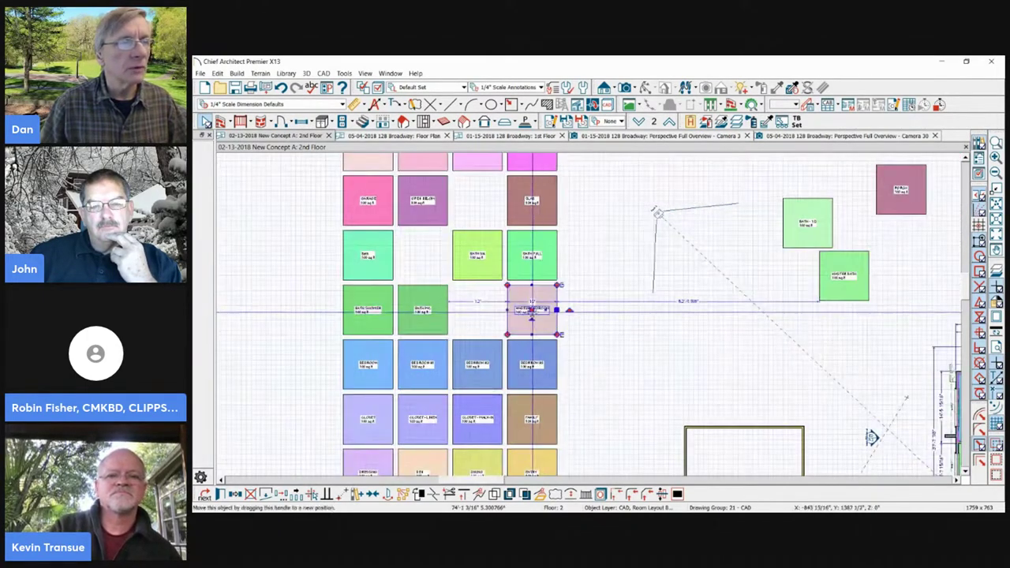
{"action": "left_click_drag", "start_coordinate": [532, 309], "coordinate": [774, 281]}
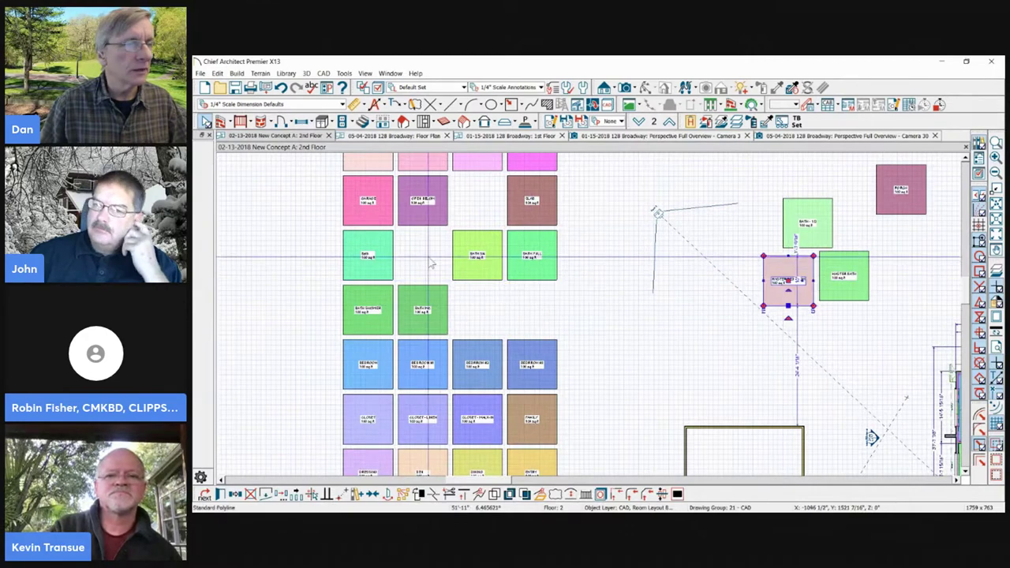
{"action": "scroll", "coordinate": [472, 451], "scroll_direction": "up", "scroll_amount": 3}
{"action": "left_click", "coordinate": [385, 310]}
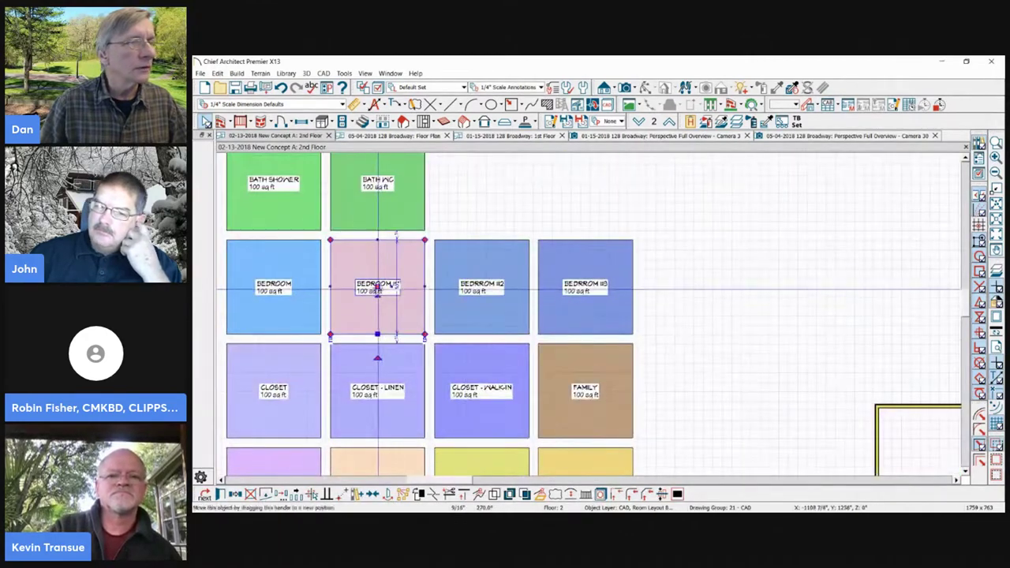
{"action": "scroll", "coordinate": [377, 289], "scroll_direction": "down", "scroll_amount": 1}
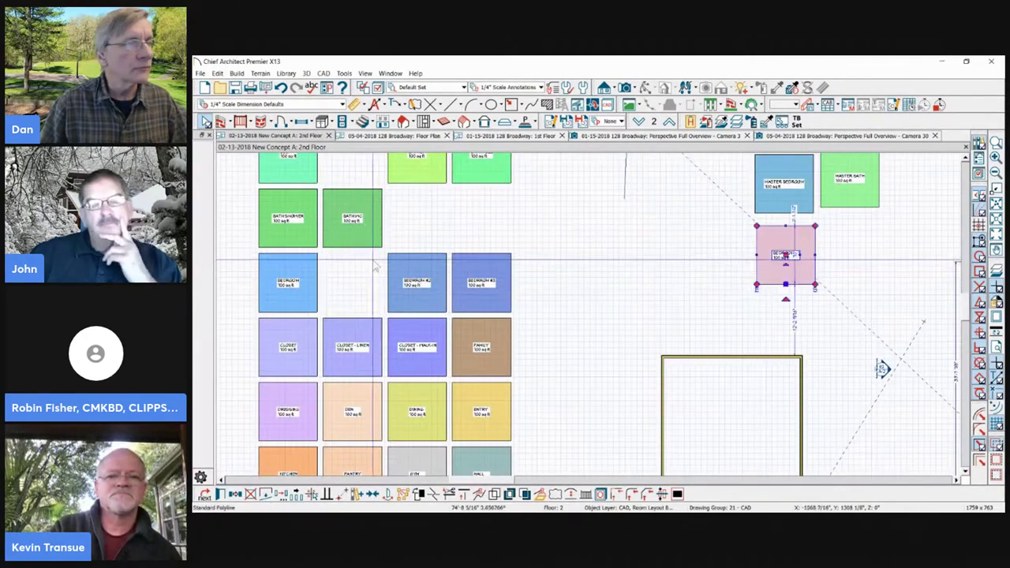
{"action": "left_click", "coordinate": [289, 276]}
{"action": "mouse_move", "coordinate": [288, 283]}
{"action": "left_mouse_down"}
{"action": "mouse_move", "coordinate": [858, 254]}
{"action": "mouse_move", "coordinate": [269, 286]}
{"action": "left_mouse_up"}
{"action": "key", "text": "Escape"}
Move Bedroom #2 out beside Bedroom #1.
{"action": "left_click", "coordinate": [411, 284]}
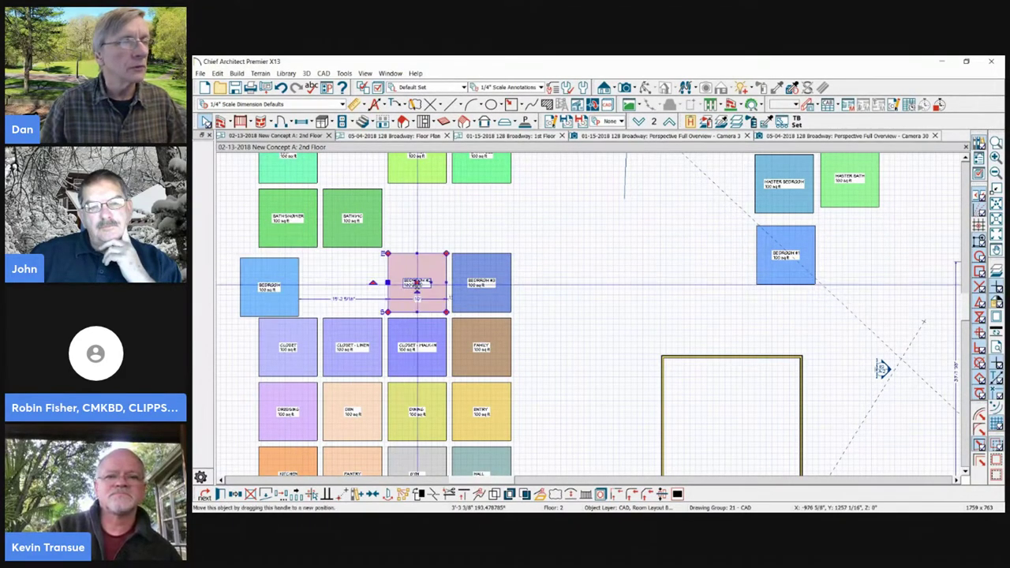
{"action": "left_click_drag", "start_coordinate": [748, 264], "coordinate": [839, 255]}
{"action": "scroll", "coordinate": [839, 255], "scroll_direction": "down", "scroll_amount": 5}
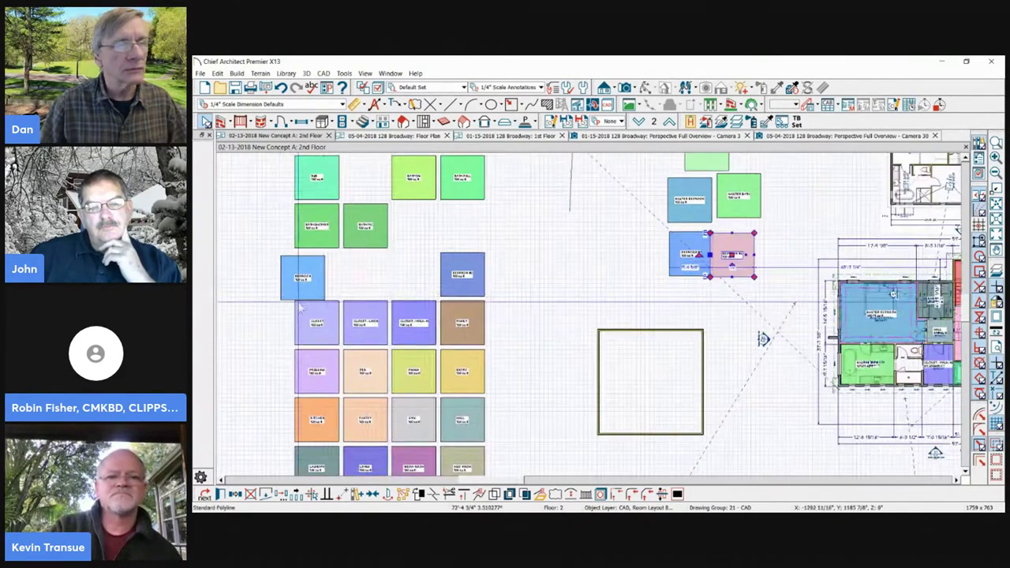
{"action": "scroll", "coordinate": [617, 327], "scroll_direction": "up", "scroll_amount": 3}
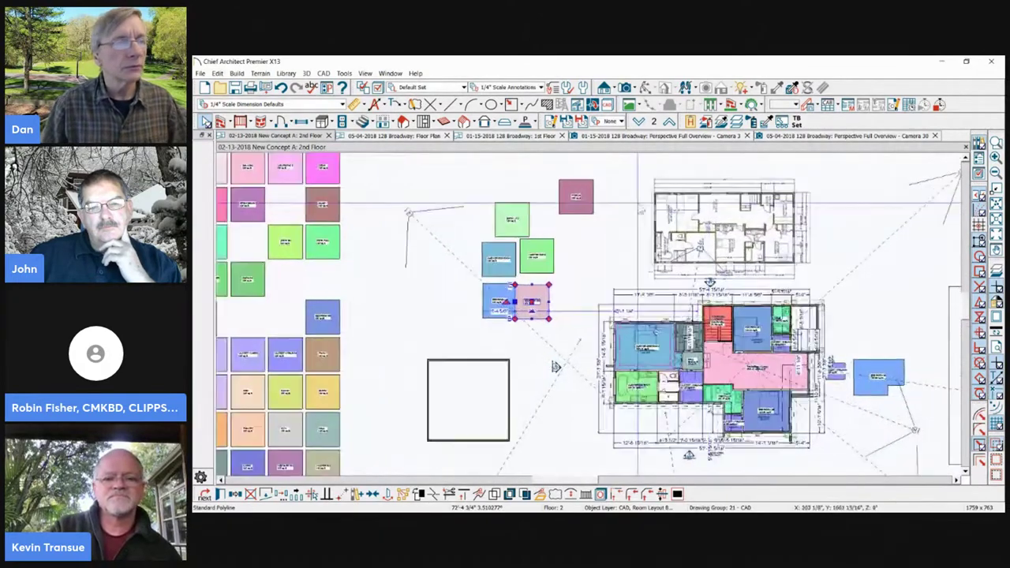
{"action": "left_click", "coordinate": [555, 367]}
Bring the Porch box down next to the plan and shift Master Bedroom up and left.
{"action": "scroll", "coordinate": [556, 367], "scroll_direction": "up", "scroll_amount": 2}
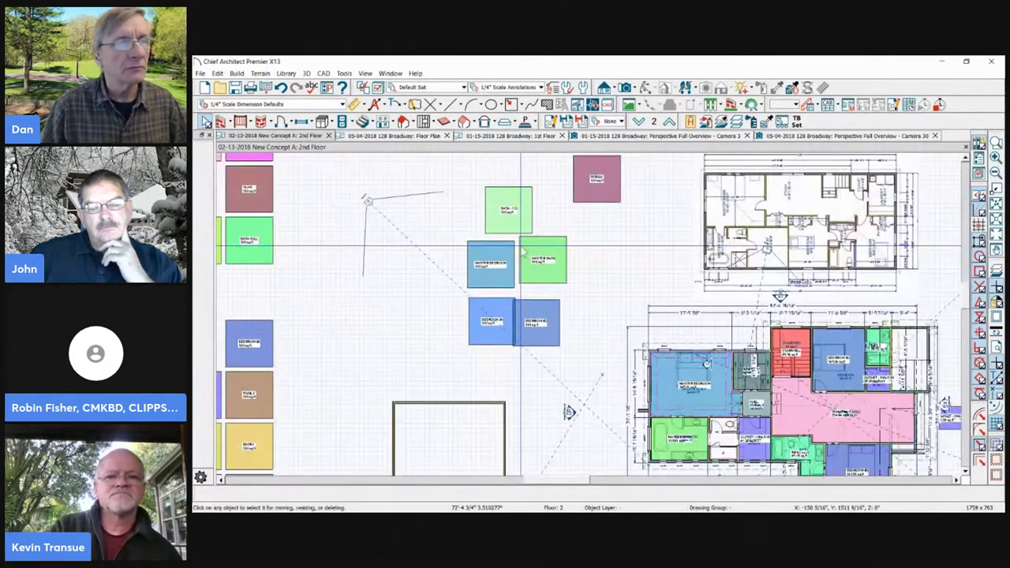
{"action": "left_click", "coordinate": [597, 186]}
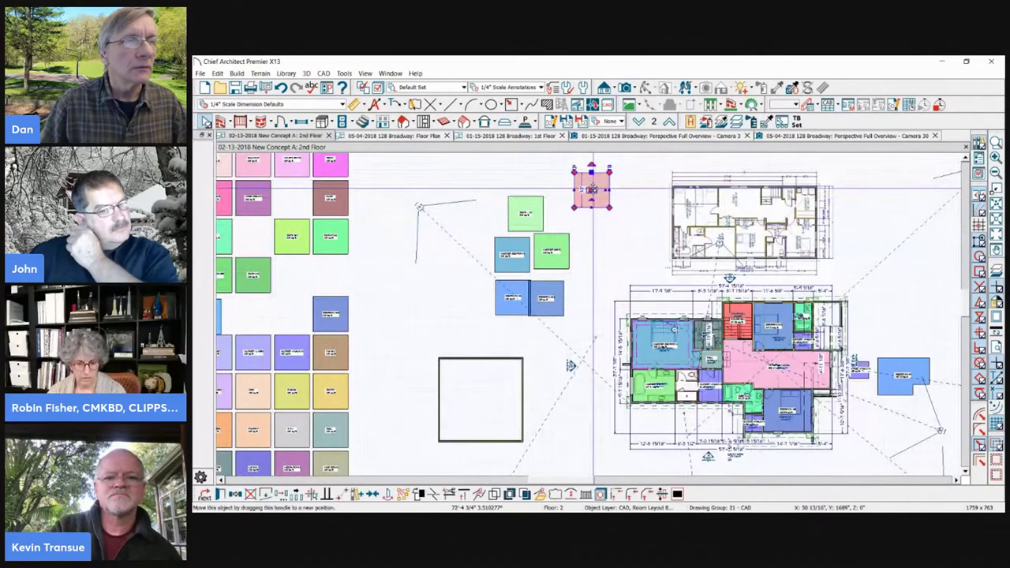
{"action": "left_click_drag", "start_coordinate": [598, 186], "coordinate": [671, 273]}
{"action": "scroll", "coordinate": [547, 241], "scroll_direction": "up", "scroll_amount": 2}
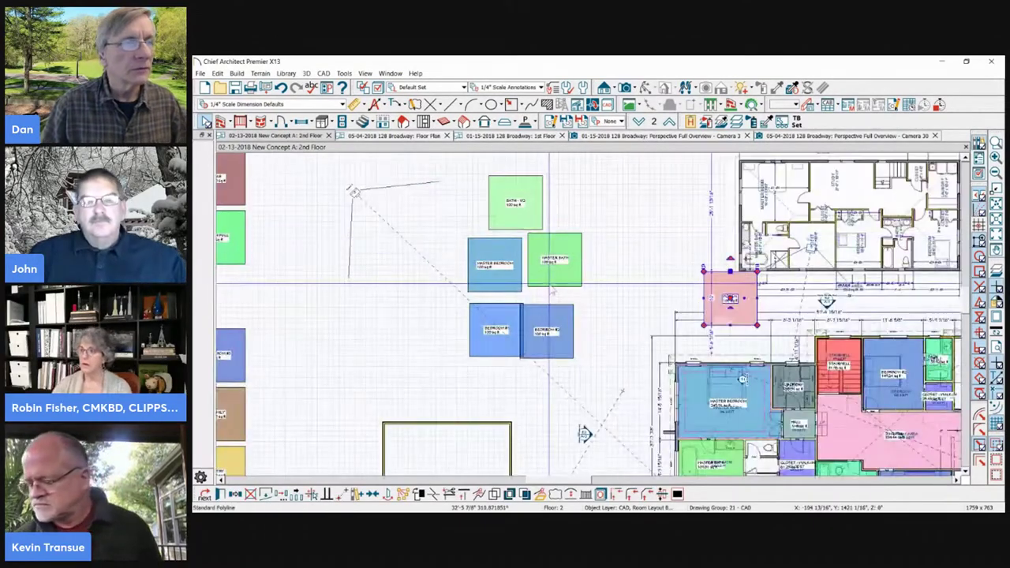
{"action": "left_click", "coordinate": [548, 244]}
{"action": "left_click", "coordinate": [499, 269]}
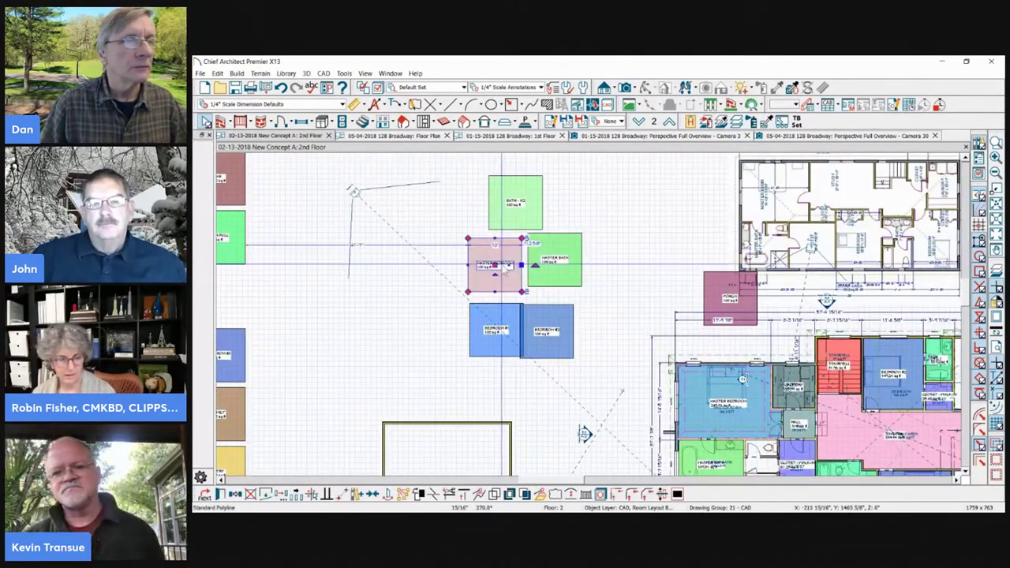
{"action": "left_click_drag", "start_coordinate": [499, 268], "coordinate": [471, 243]}
Rearrange the Bath - 1/2, Master Bath, Bedroom #1 and Bedroom #2 boxes into a tighter group.
{"action": "left_click", "coordinate": [518, 206]}
{"action": "left_click_drag", "start_coordinate": [517, 204], "coordinate": [627, 309]}
{"action": "left_click", "coordinate": [555, 260]}
{"action": "left_click_drag", "start_coordinate": [555, 259], "coordinate": [658, 246]}
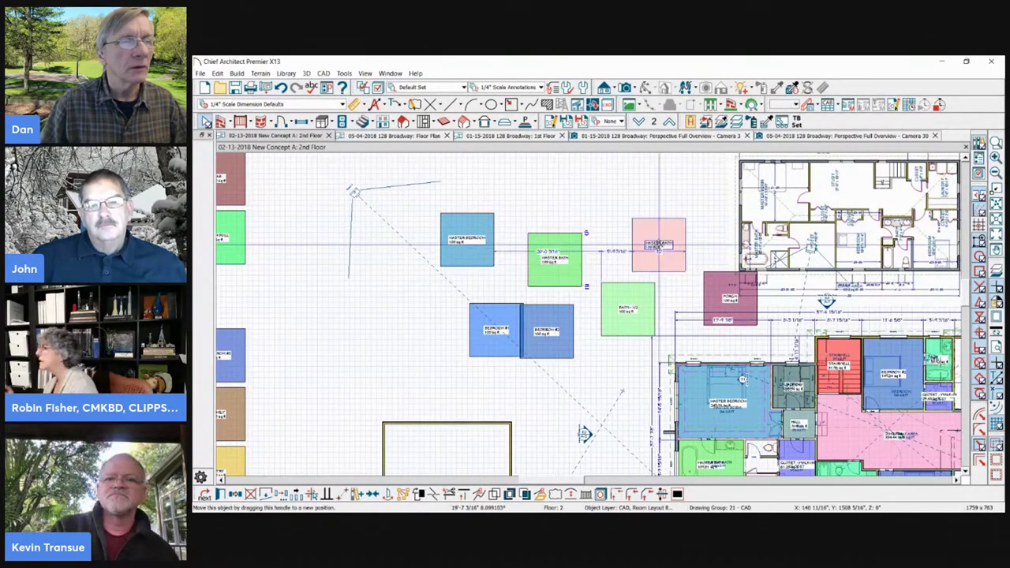
{"action": "left_click", "coordinate": [505, 331]}
{"action": "left_click", "coordinate": [505, 332]}
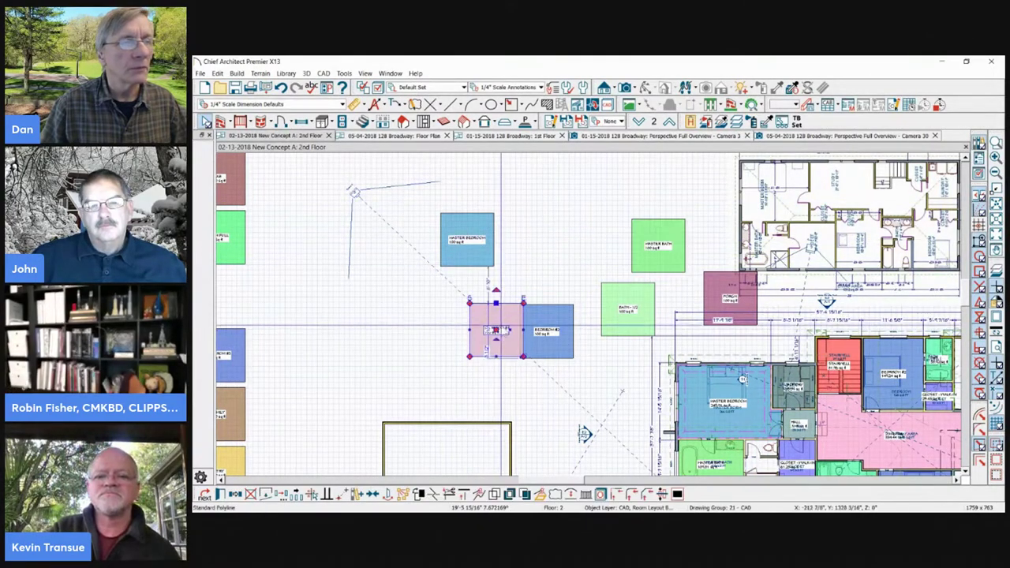
{"action": "left_click_drag", "start_coordinate": [494, 330], "coordinate": [645, 212]}
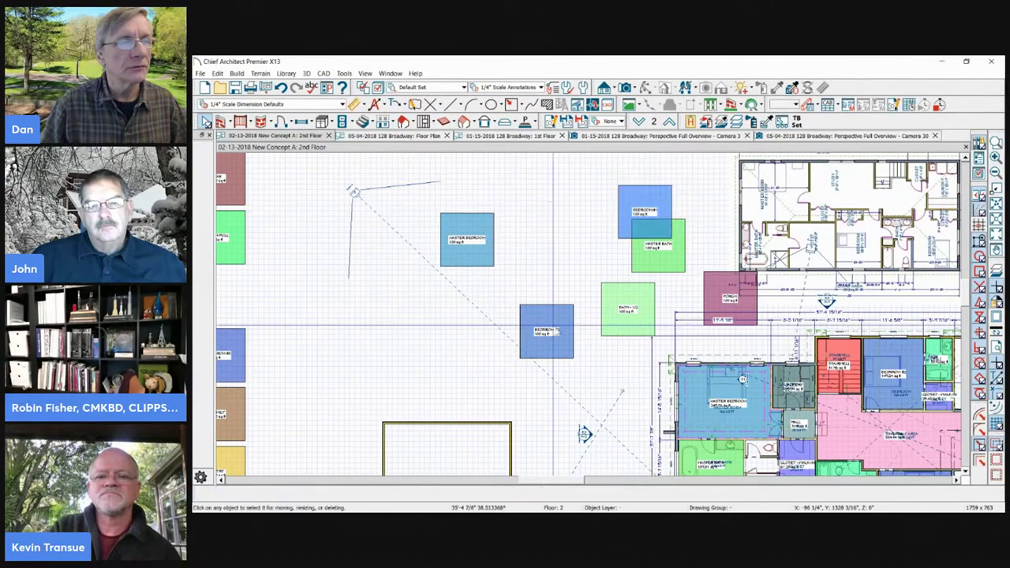
{"action": "left_click", "coordinate": [547, 331]}
{"action": "left_click_drag", "start_coordinate": [547, 331], "coordinate": [468, 309]}
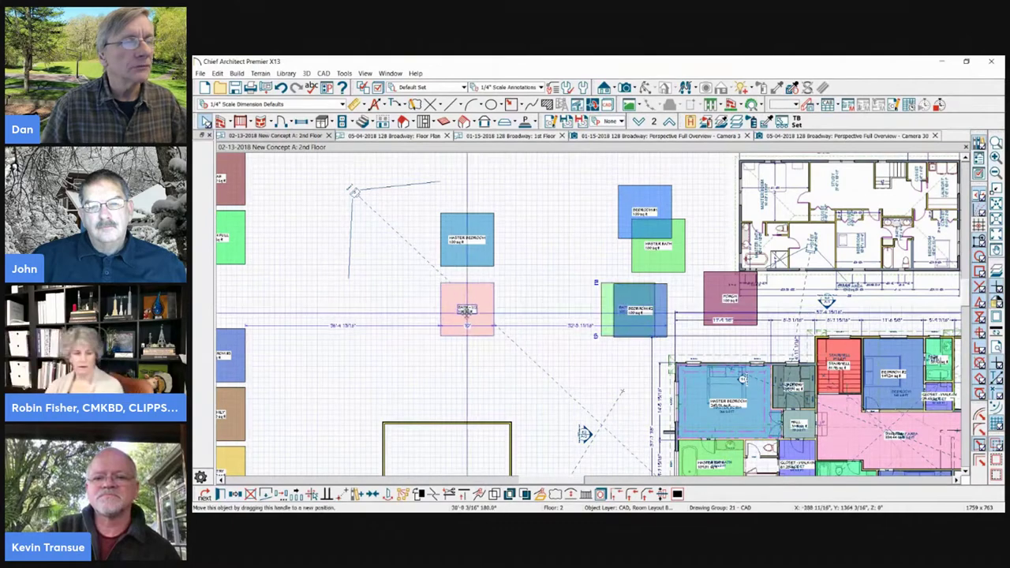
Stretch the Master Bedroom box to the right to about 24'-7" wide.
{"action": "left_click", "coordinate": [468, 239]}
{"action": "left_click_drag", "start_coordinate": [493, 239], "coordinate": [548, 230]}
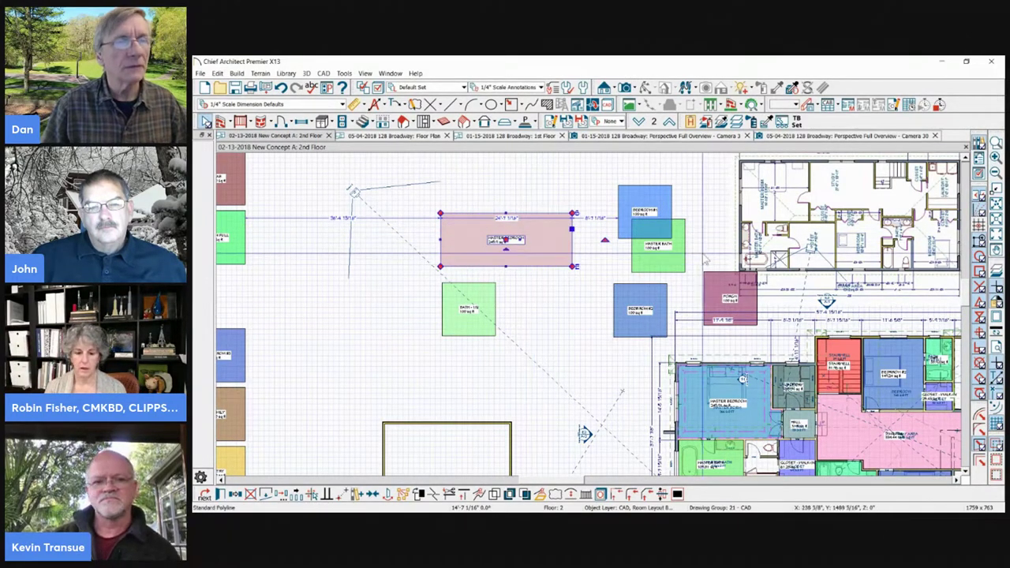
{"action": "scroll", "coordinate": [485, 260], "scroll_direction": "down", "scroll_amount": 2}
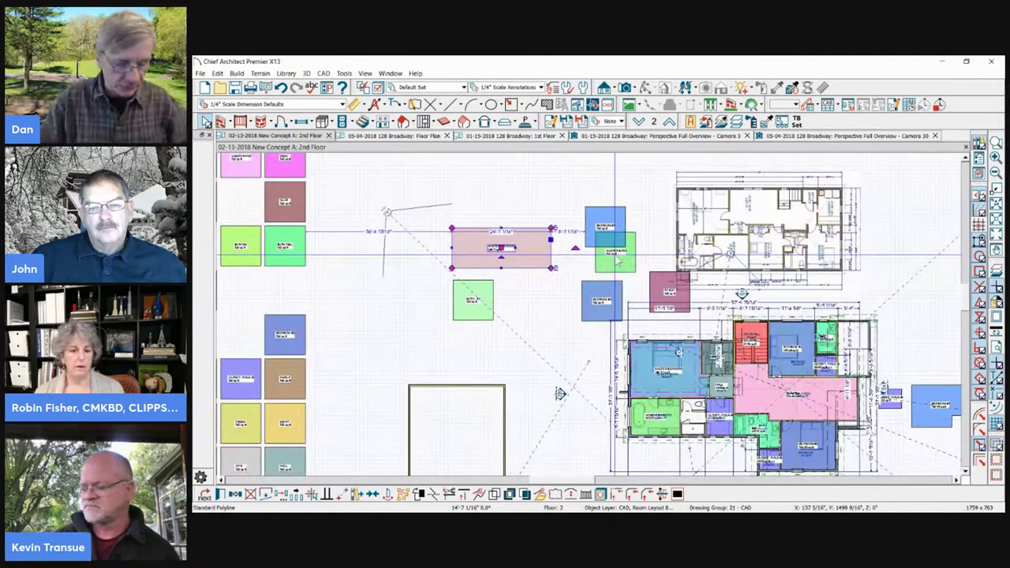
Pull part of Master Bedroom's bottom edge down and shift a corner to start the L shape.
{"action": "scroll", "coordinate": [516, 273], "scroll_direction": "up", "scroll_amount": 2}
{"action": "scroll", "coordinate": [516, 278], "scroll_direction": "up", "scroll_amount": 1}
{"action": "left_click", "coordinate": [510, 273]}
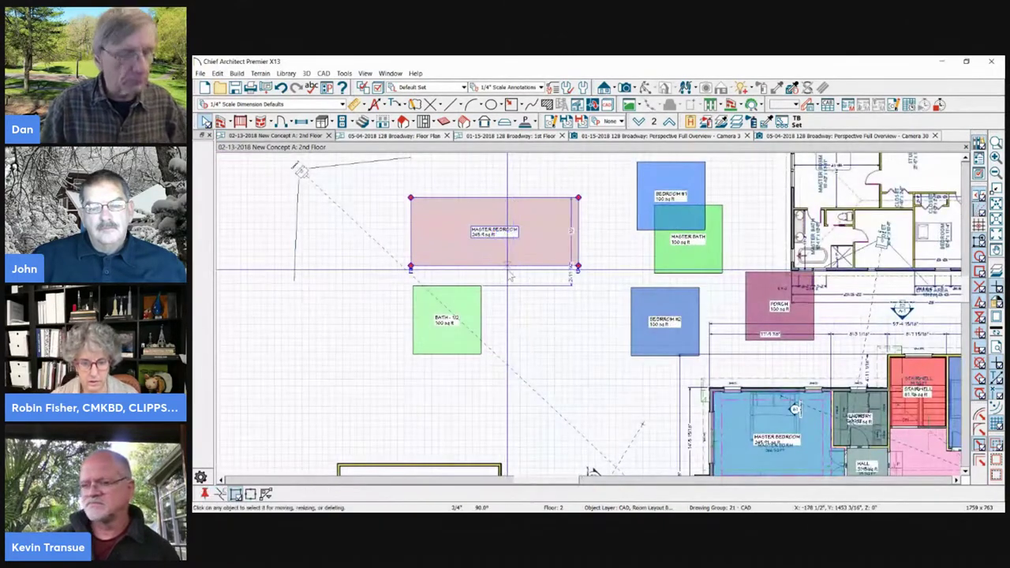
{"action": "left_click", "coordinate": [517, 270]}
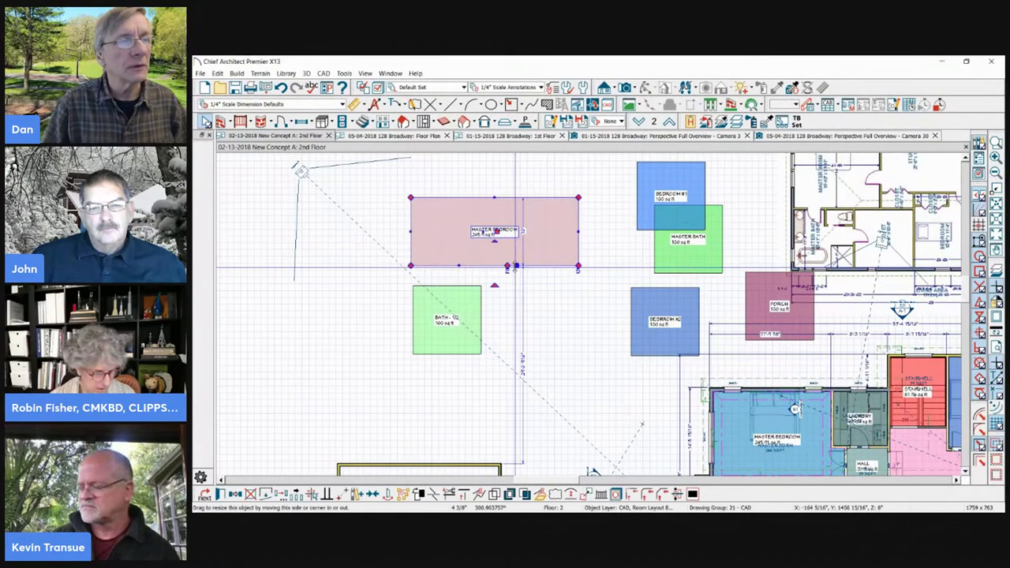
{"action": "left_click_drag", "start_coordinate": [517, 267], "coordinate": [517, 298]}
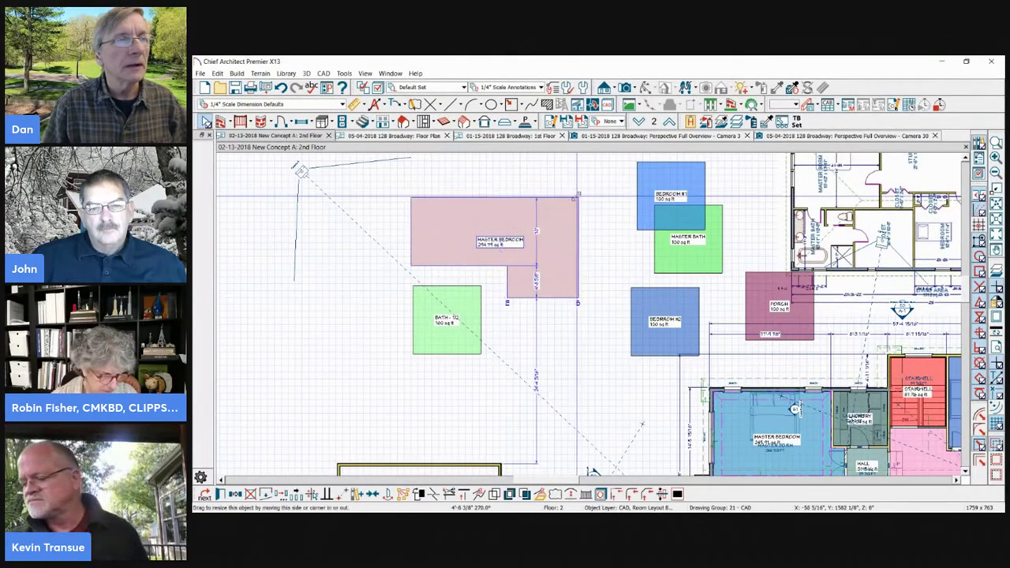
{"action": "left_click_drag", "start_coordinate": [577, 195], "coordinate": [551, 196]}
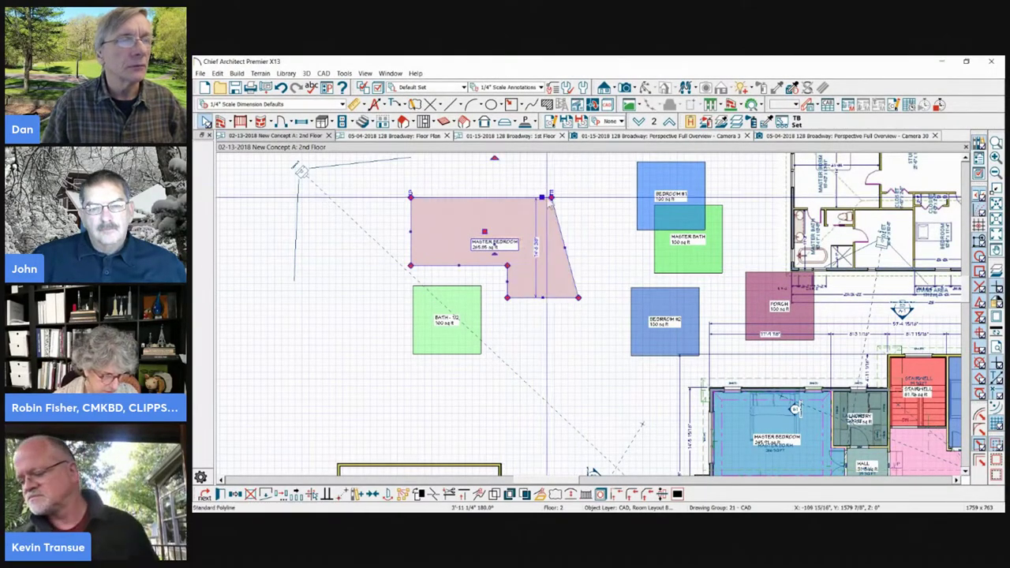
Narrow the Bath box by moving its side inward.
{"action": "left_click", "coordinate": [454, 316]}
{"action": "left_click_drag", "start_coordinate": [481, 319], "coordinate": [428, 298]}
{"action": "key", "text": "Escape"}
{"action": "scroll", "coordinate": [468, 213], "scroll_direction": "down", "scroll_amount": 2}
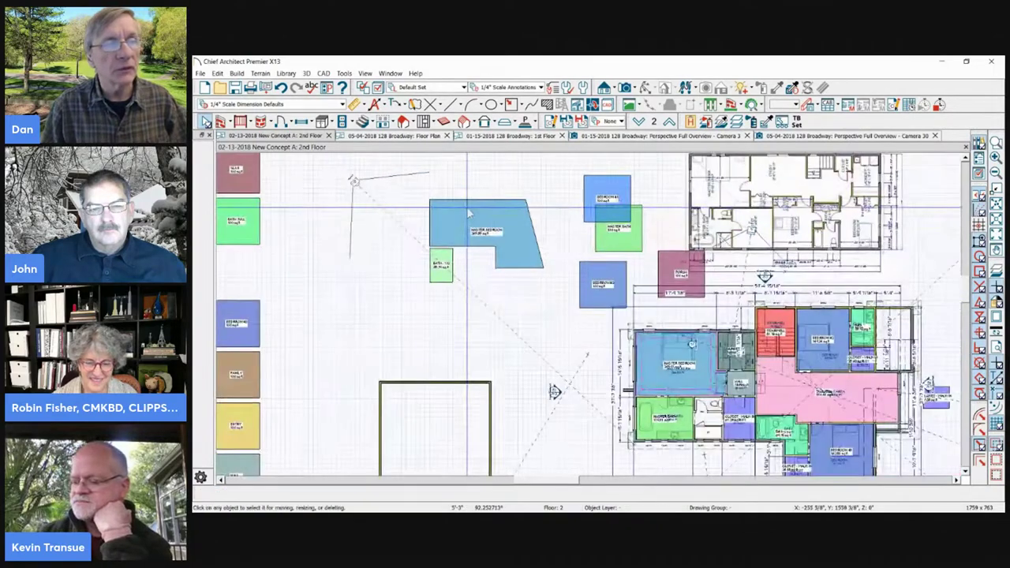
{"action": "scroll", "coordinate": [493, 253], "scroll_direction": "up", "scroll_amount": 1}
Move a Master Bedroom corner to square up its L-shaped outline.
{"action": "left_click", "coordinate": [552, 268]}
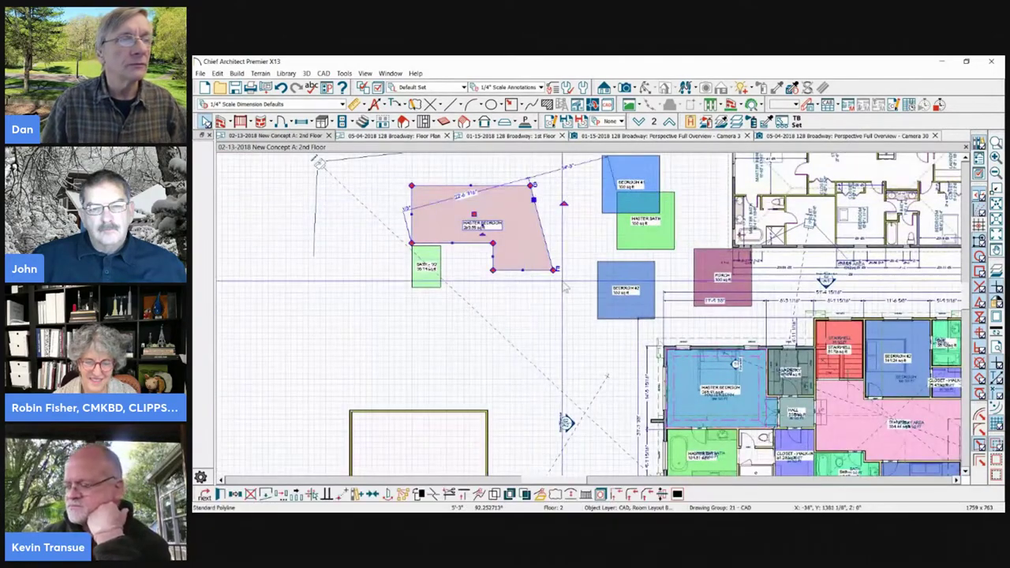
{"action": "left_click_drag", "start_coordinate": [555, 270], "coordinate": [529, 237]}
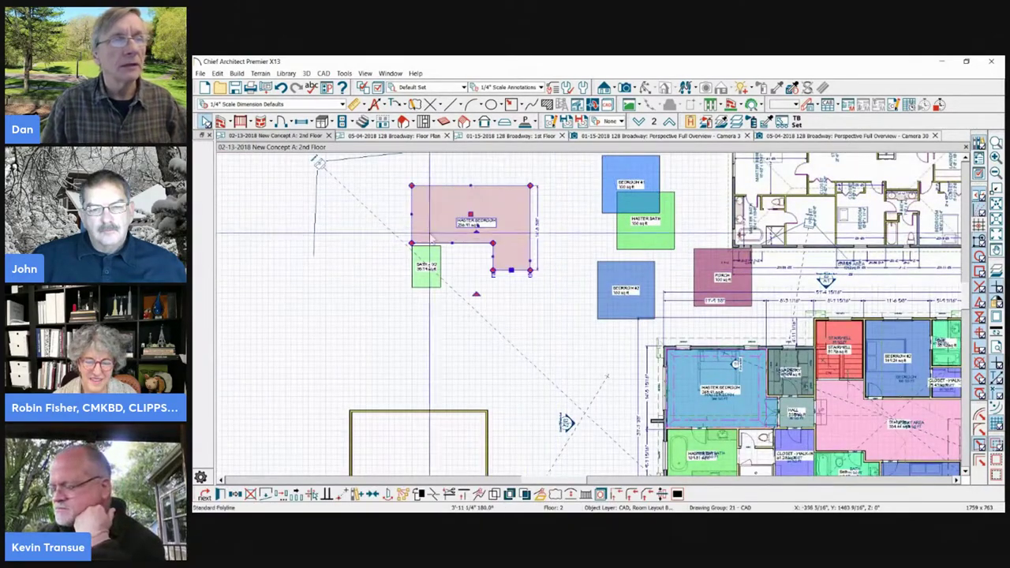
{"action": "key", "text": "Escape"}
{"action": "scroll", "coordinate": [537, 361], "scroll_direction": "down", "scroll_amount": 3}
{"action": "scroll", "coordinate": [478, 270], "scroll_direction": "up", "scroll_amount": 1}
{"action": "scroll", "coordinate": [478, 270], "scroll_direction": "up", "scroll_amount": 1}
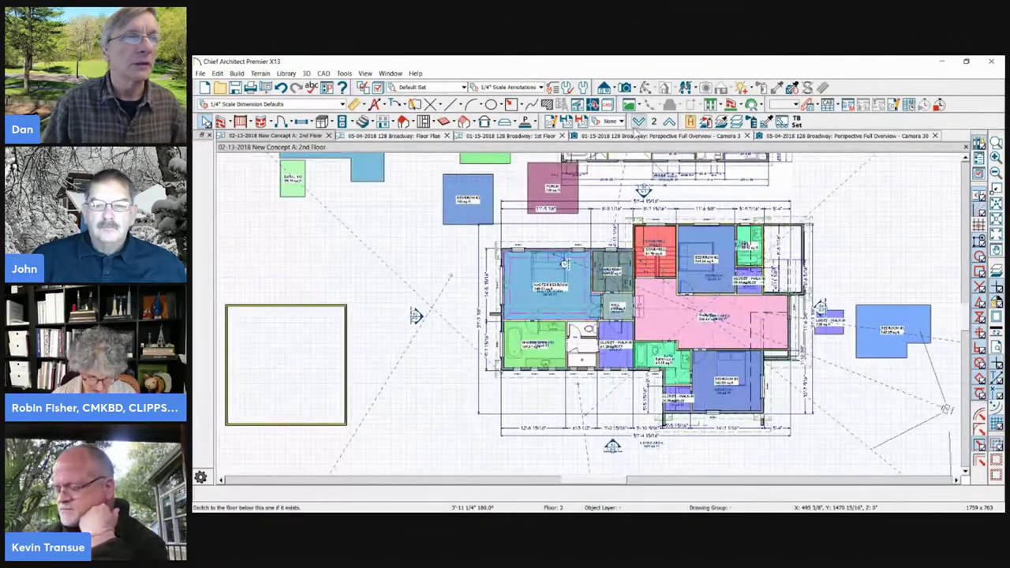
Go down to the 1st floor plan and select the HOBBY, then KITCHEN, room outlines.
{"action": "left_click", "coordinate": [638, 123]}
{"action": "scroll", "coordinate": [543, 250], "scroll_direction": "up", "scroll_amount": 1}
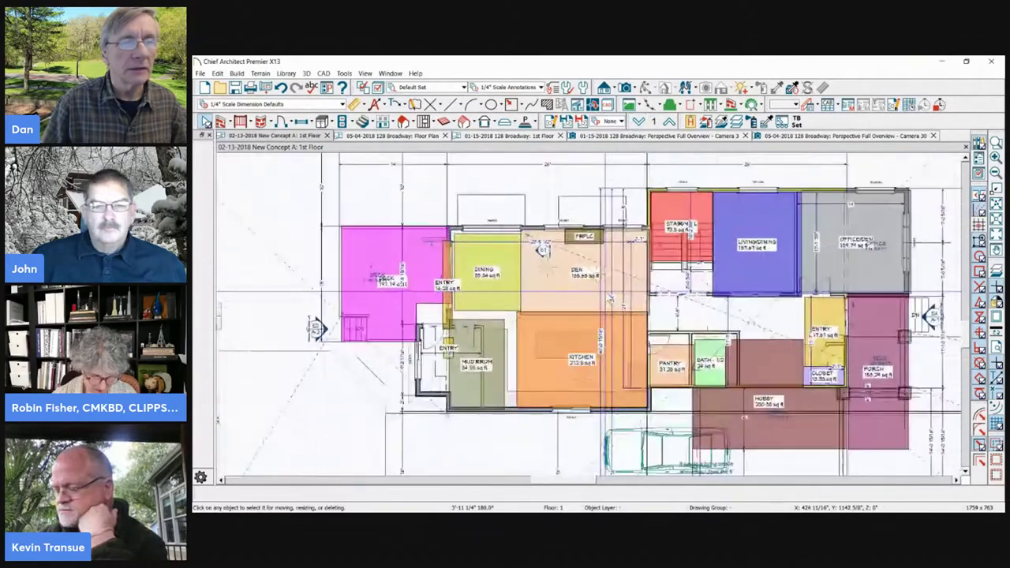
{"action": "left_click", "coordinate": [764, 363]}
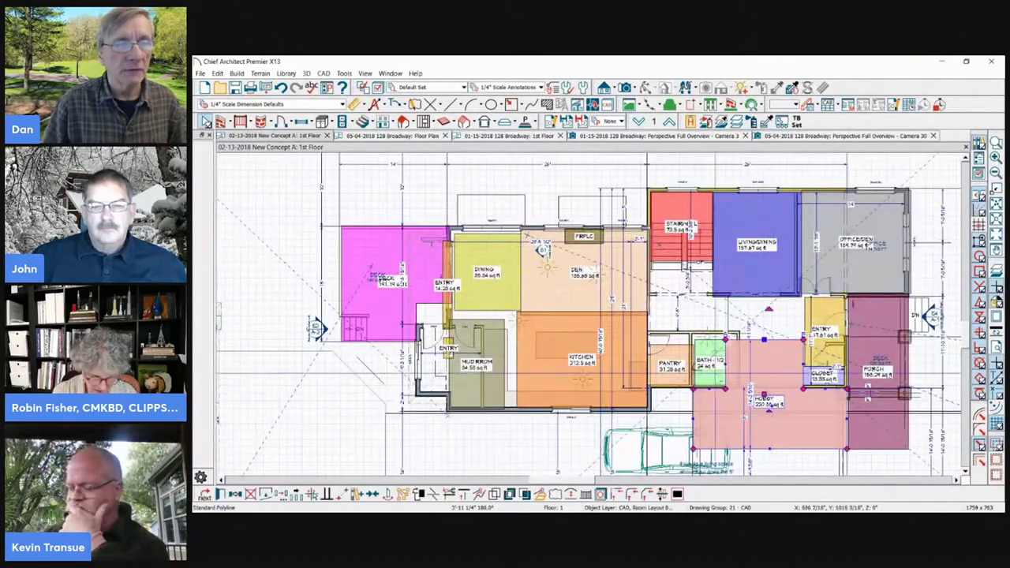
{"action": "left_click", "coordinate": [564, 326]}
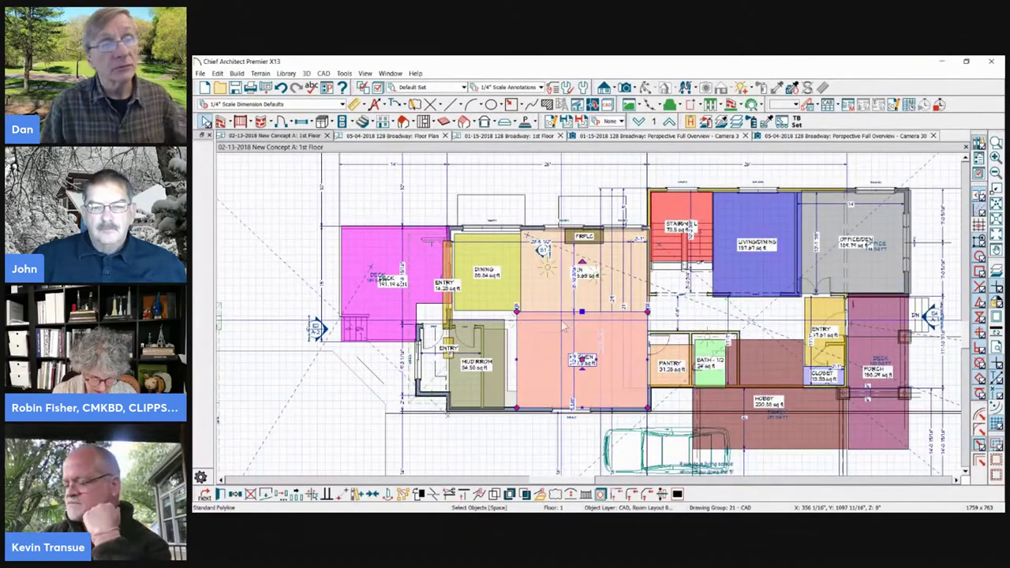
Zoom around the 1st floor to review the Storage, Nook, Stairwell and kitchen fixture boxes.
{"action": "scroll", "coordinate": [785, 284], "scroll_direction": "right", "scroll_amount": 1}
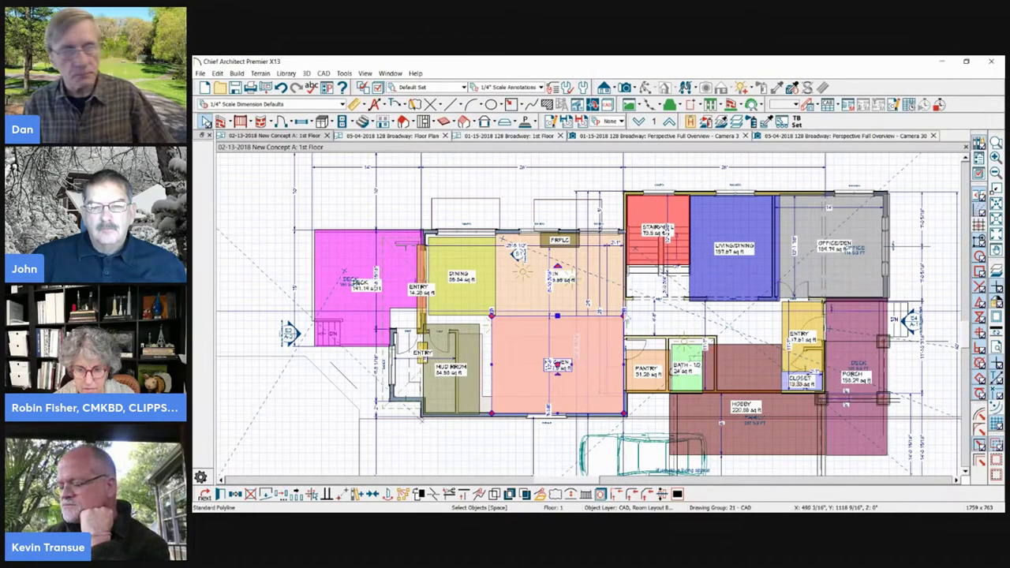
{"action": "scroll", "coordinate": [614, 324], "scroll_direction": "down", "scroll_amount": 2}
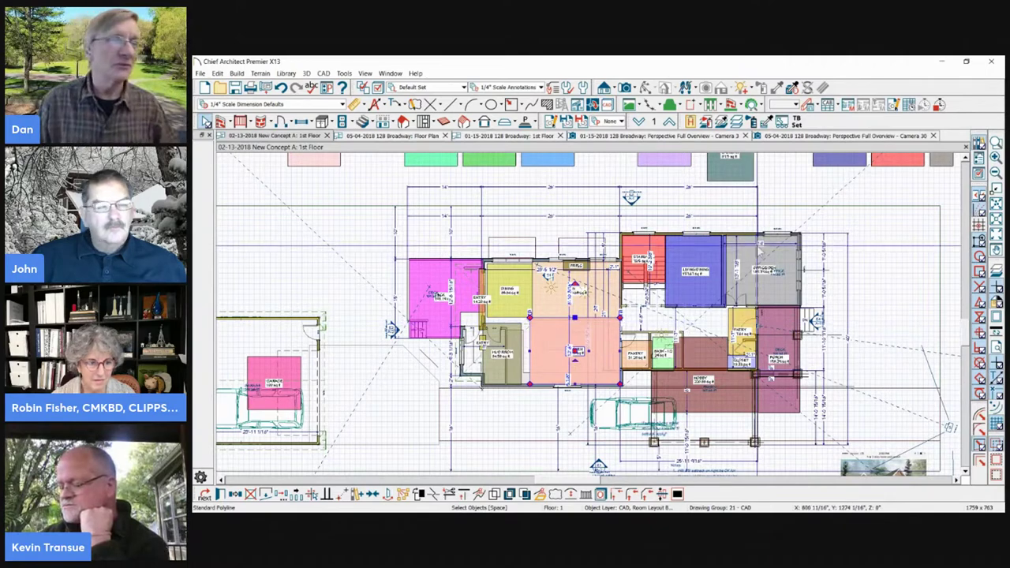
{"action": "scroll", "coordinate": [613, 329], "scroll_direction": "up", "scroll_amount": 1}
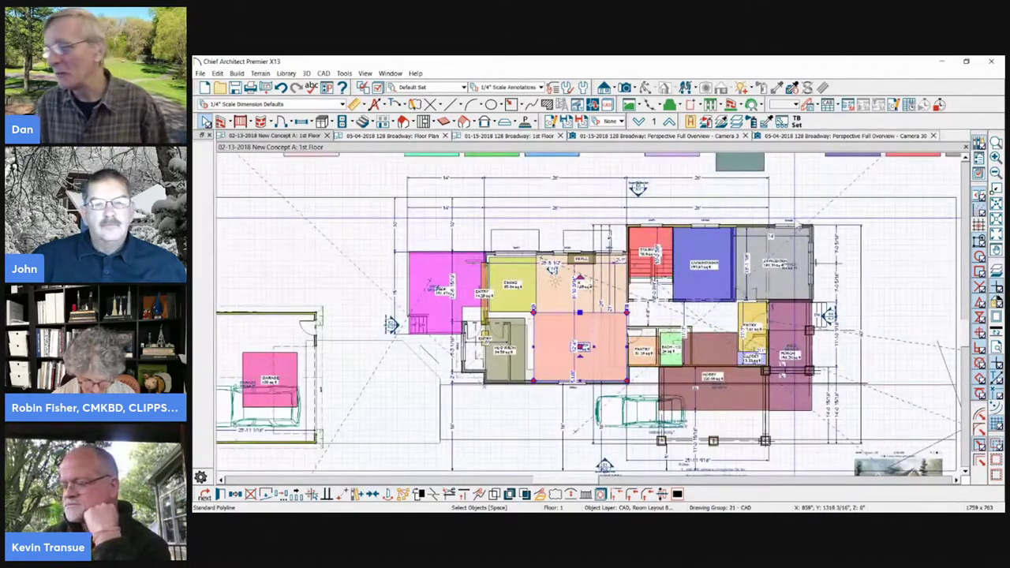
{"action": "scroll", "coordinate": [579, 433], "scroll_direction": "down", "scroll_amount": 1}
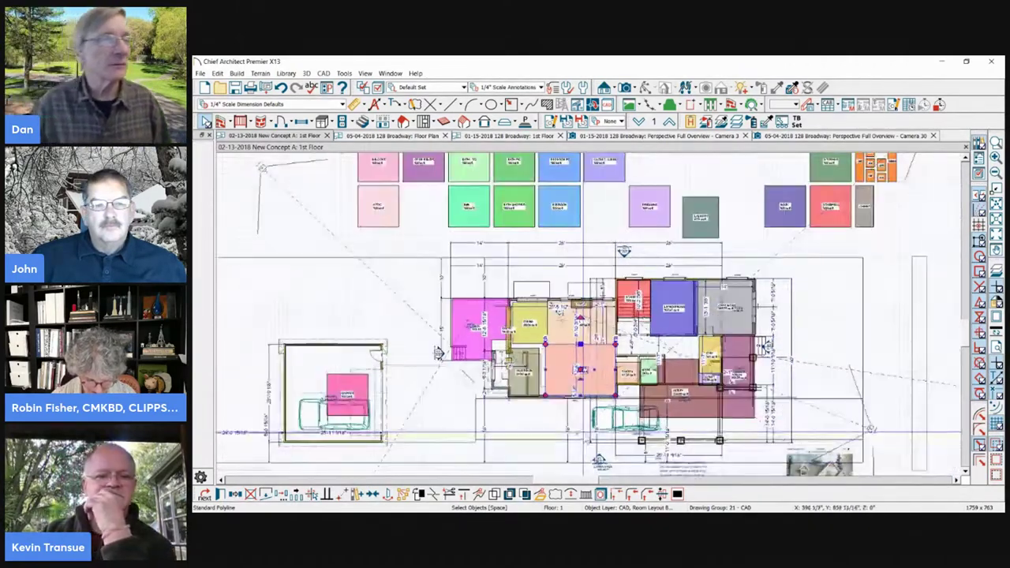
{"action": "scroll", "coordinate": [579, 433], "scroll_direction": "down", "scroll_amount": 1}
{"action": "scroll", "coordinate": [719, 186], "scroll_direction": "up", "scroll_amount": 1}
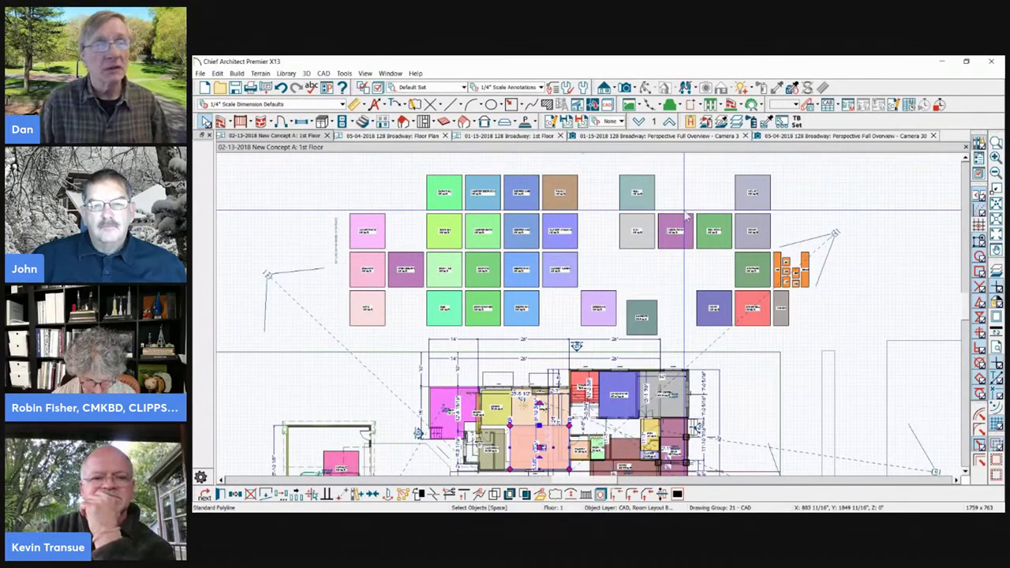
{"action": "scroll", "coordinate": [682, 215], "scroll_direction": "down", "scroll_amount": 1}
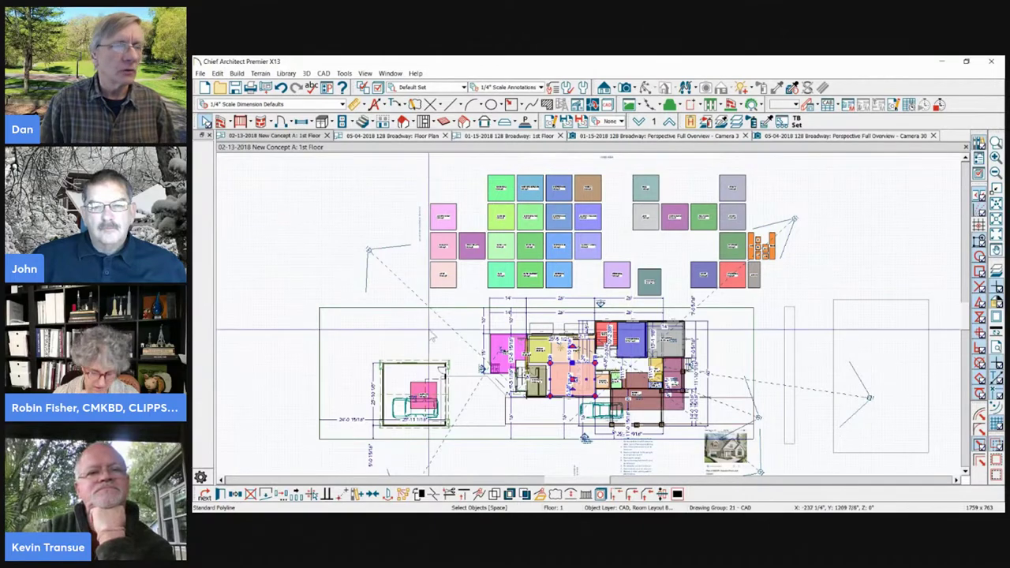
{"action": "scroll", "coordinate": [703, 213], "scroll_direction": "up", "scroll_amount": 2}
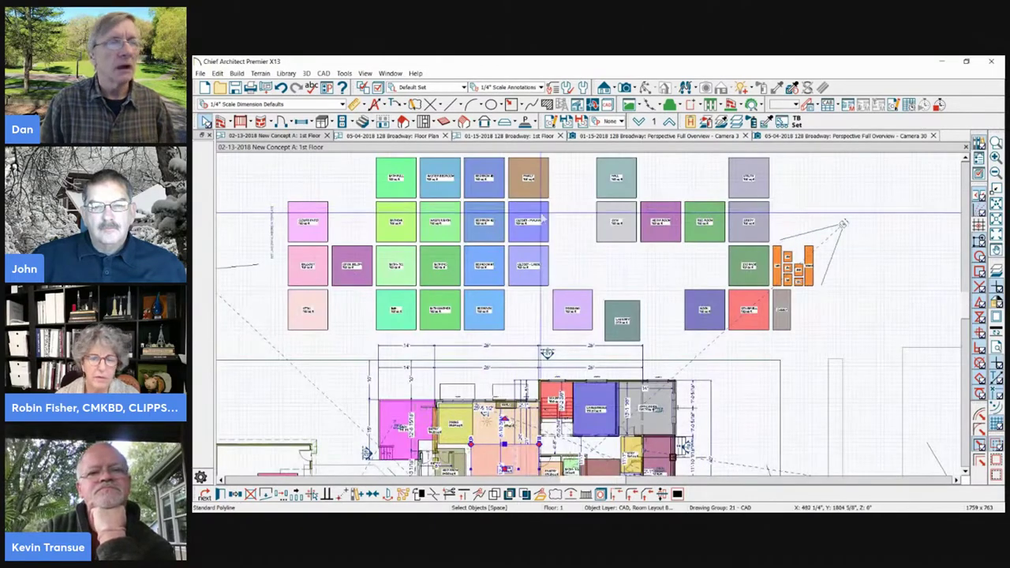
{"action": "scroll", "coordinate": [431, 208], "scroll_direction": "down", "scroll_amount": 1}
{"action": "scroll", "coordinate": [547, 338], "scroll_direction": "up", "scroll_amount": 2}
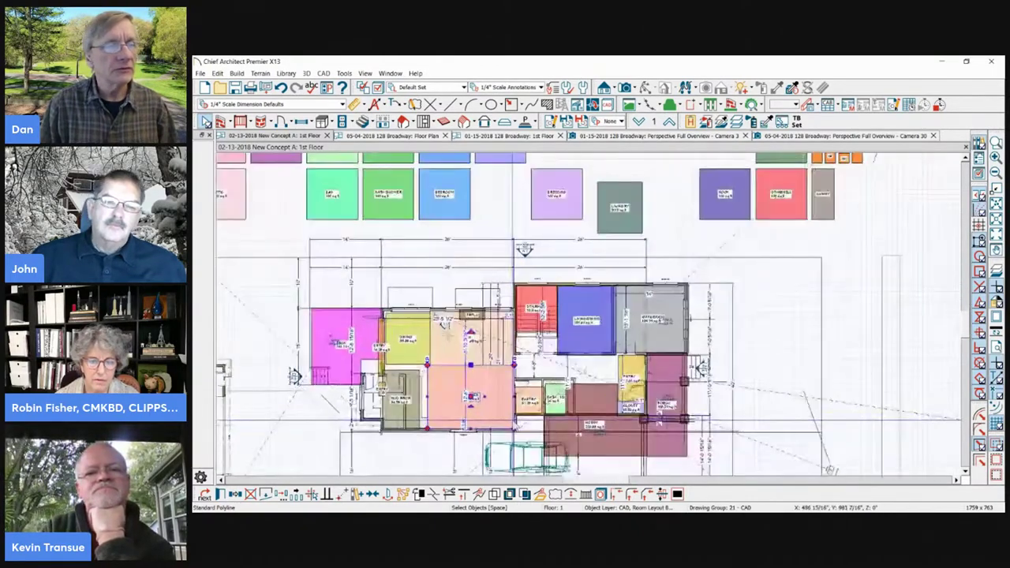
{"action": "scroll", "coordinate": [560, 308], "scroll_direction": "down", "scroll_amount": 1}
{"action": "scroll", "coordinate": [568, 284], "scroll_direction": "up", "scroll_amount": 1}
{"action": "scroll", "coordinate": [574, 274], "scroll_direction": "down", "scroll_amount": 1}
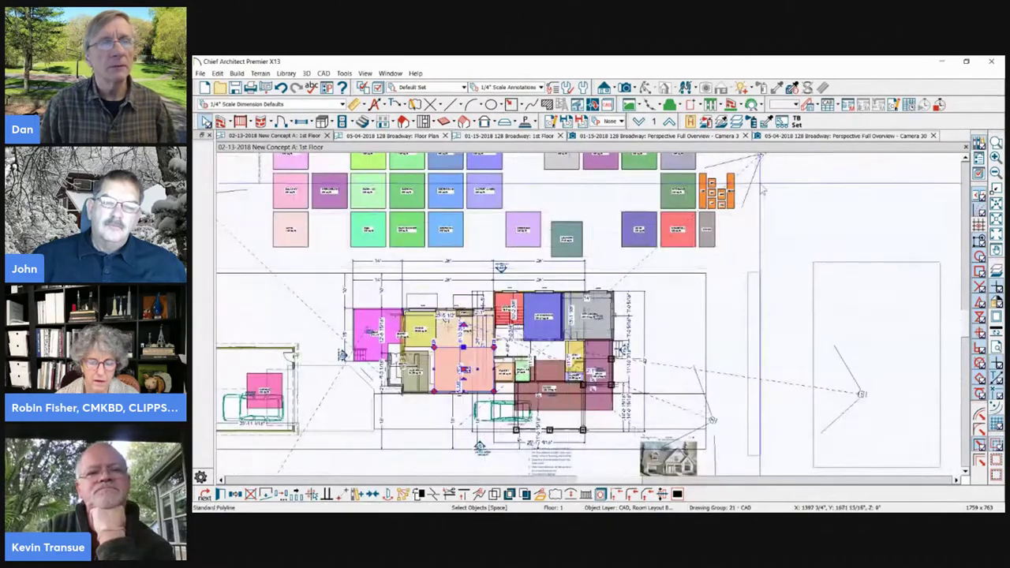
{"action": "scroll", "coordinate": [584, 252], "scroll_direction": "up", "scroll_amount": 4}
Move the seven orange kitchen item boxes farther to the right.
{"action": "left_click_drag", "start_coordinate": [539, 152], "coordinate": [653, 278]}
{"action": "scroll", "coordinate": [602, 234], "scroll_direction": "down", "scroll_amount": 1}
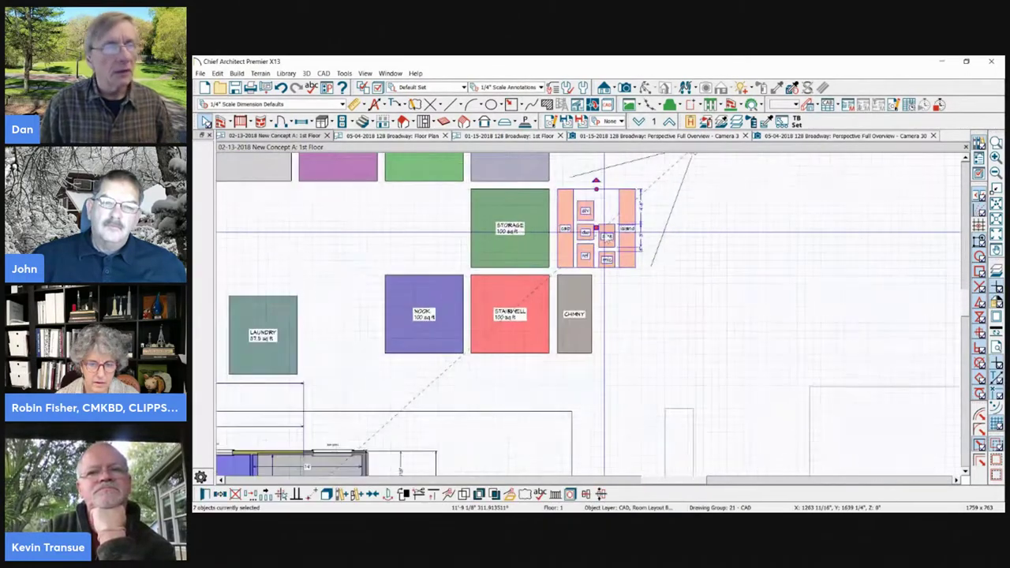
{"action": "left_click_drag", "start_coordinate": [600, 228], "coordinate": [795, 301]}
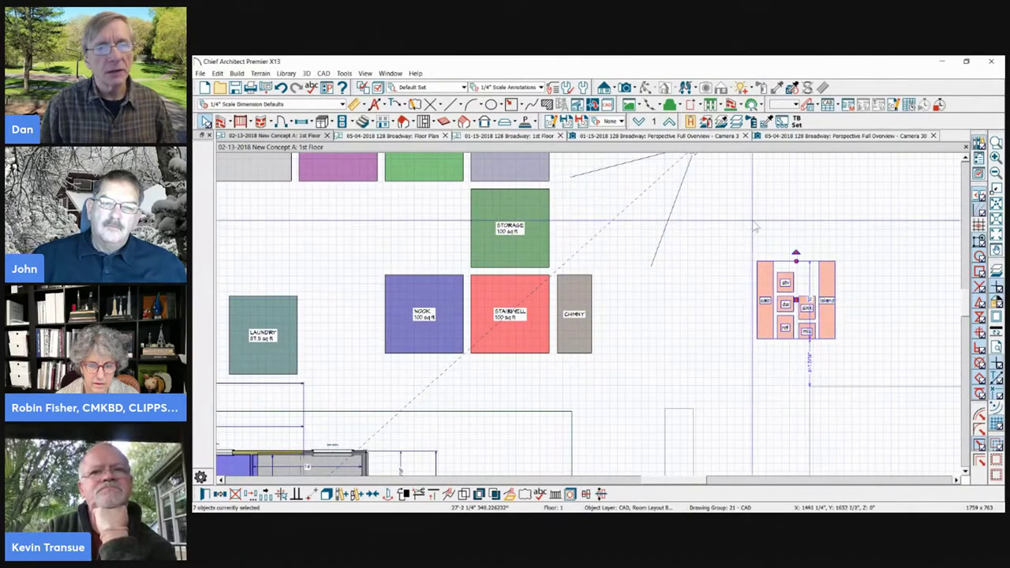
{"action": "scroll", "coordinate": [796, 301], "scroll_direction": "up", "scroll_amount": 2}
{"action": "key", "text": "Escape"}
{"action": "scroll", "coordinate": [795, 301], "scroll_direction": "down", "scroll_amount": 1}
{"action": "scroll", "coordinate": [760, 270], "scroll_direction": "up", "scroll_amount": 1}
{"action": "scroll", "coordinate": [761, 271], "scroll_direction": "down", "scroll_amount": 2}
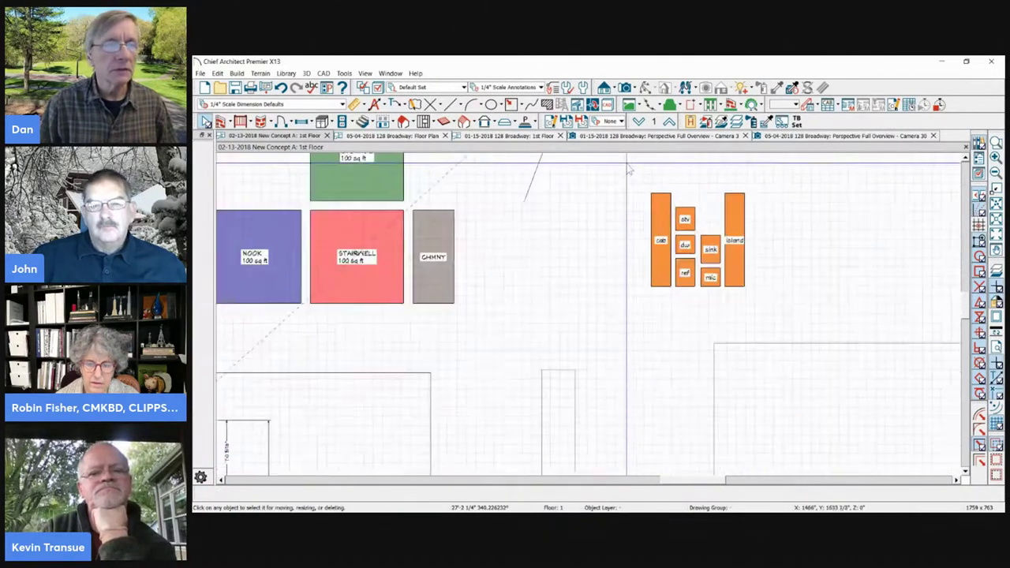
{"action": "scroll", "coordinate": [795, 310], "scroll_direction": "up", "scroll_amount": 1}
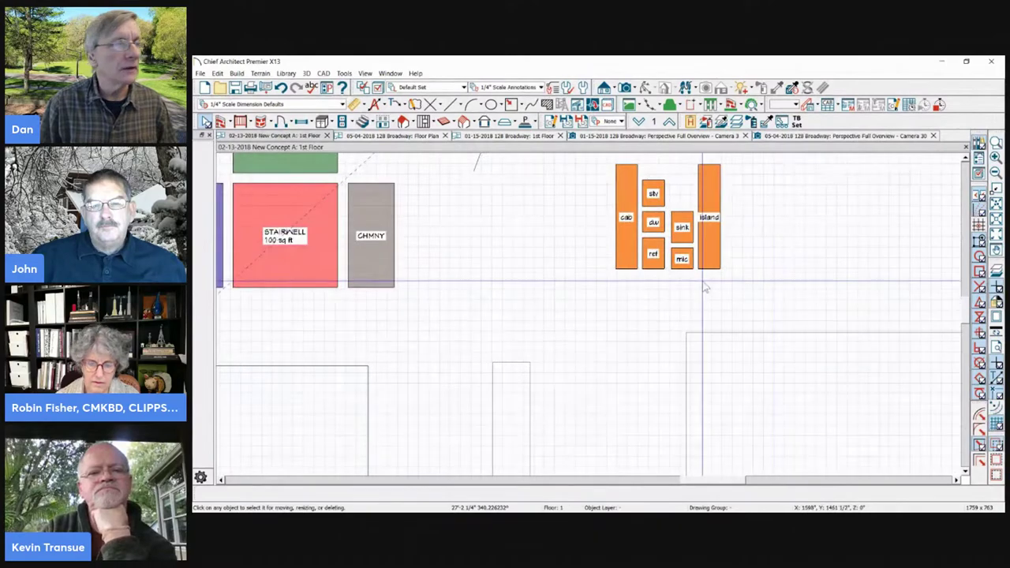
{"action": "scroll", "coordinate": [707, 288], "scroll_direction": "down", "scroll_amount": 4}
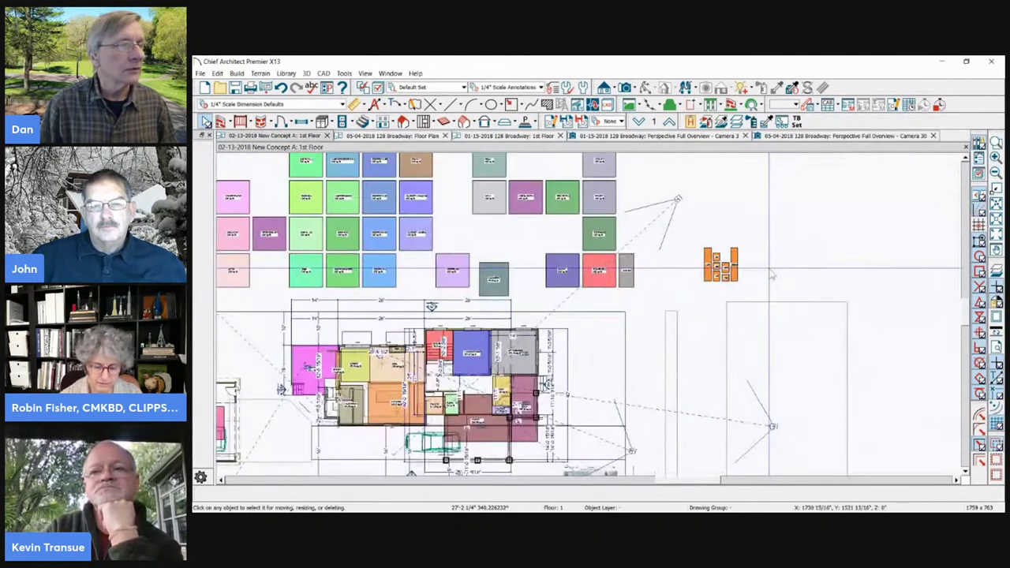
{"action": "scroll", "coordinate": [300, 402], "scroll_direction": "up", "scroll_amount": 3}
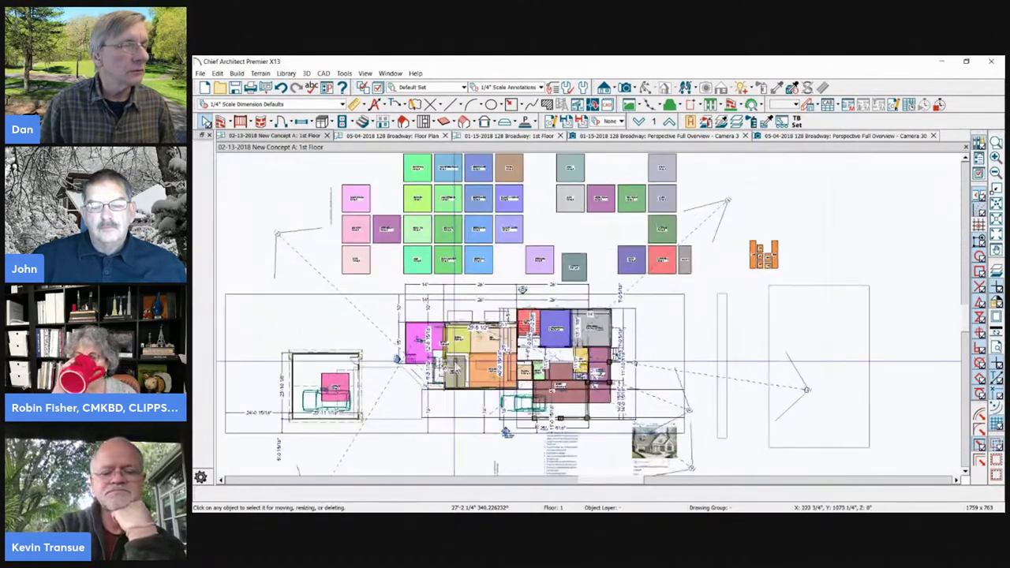
Place the kitchen room outline inside the empty right-hand rectangle.
{"action": "left_click", "coordinate": [503, 364]}
{"action": "scroll", "coordinate": [502, 364], "scroll_direction": "down", "scroll_amount": 3}
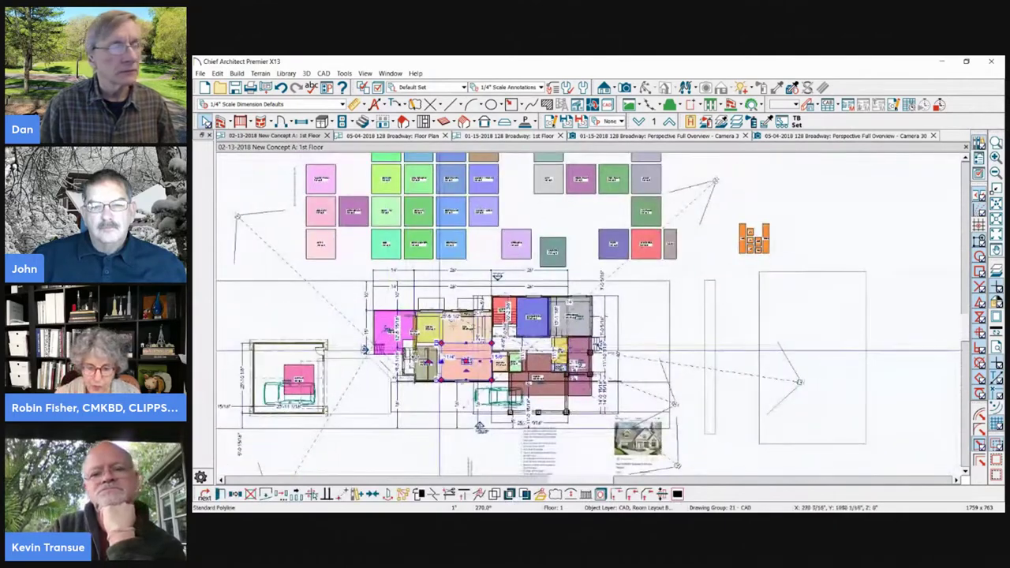
{"action": "left_click_drag", "start_coordinate": [465, 361], "coordinate": [787, 296]}
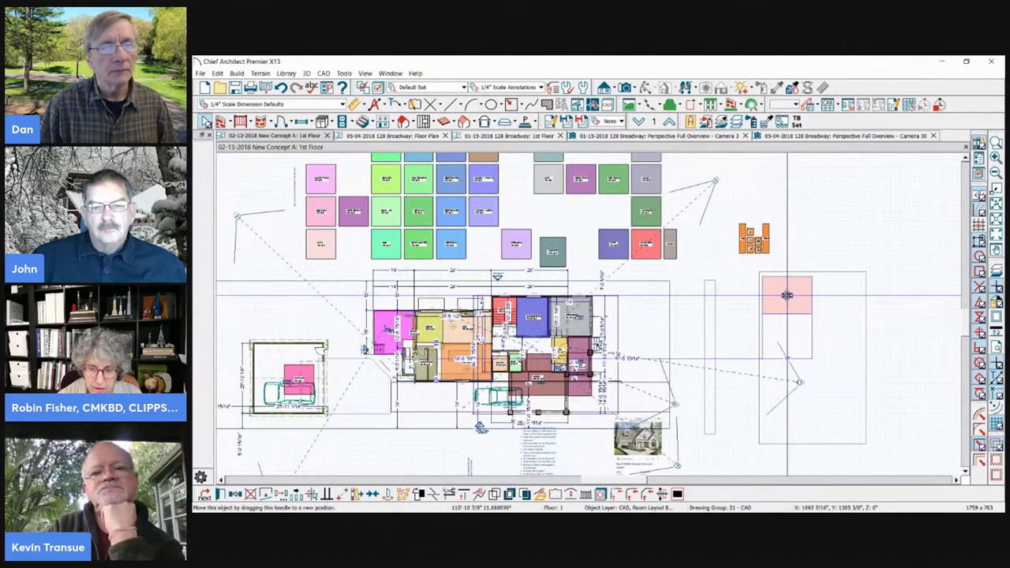
Move the small sink, stove and counter pieces down into the KITCHEN box.
{"action": "scroll", "coordinate": [787, 295], "scroll_direction": "up", "scroll_amount": 2}
{"action": "scroll", "coordinate": [809, 292], "scroll_direction": "up", "scroll_amount": 1}
{"action": "key", "text": "Escape"}
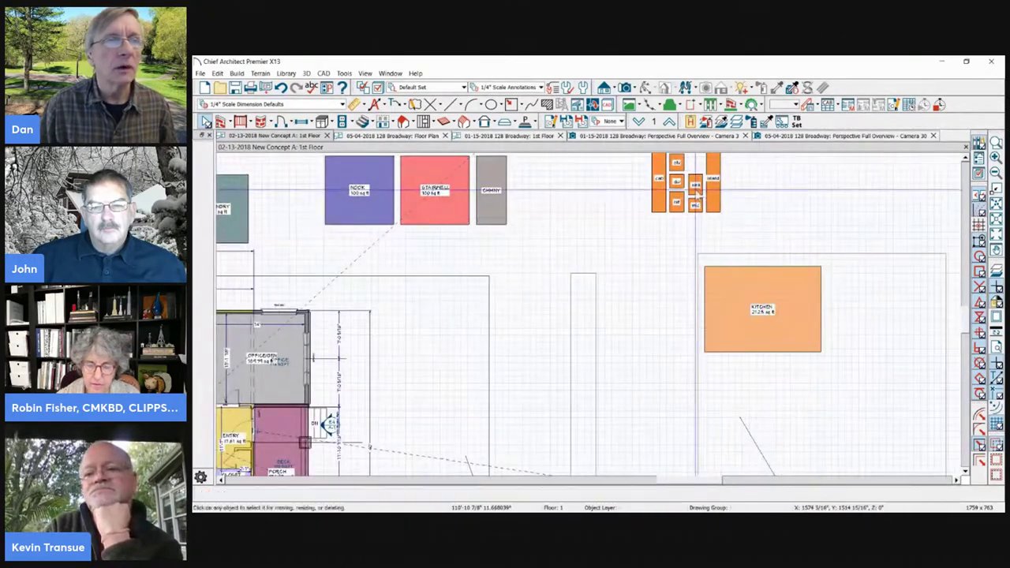
{"action": "left_click", "coordinate": [694, 187]}
{"action": "left_click_drag", "start_coordinate": [695, 187], "coordinate": [763, 344]}
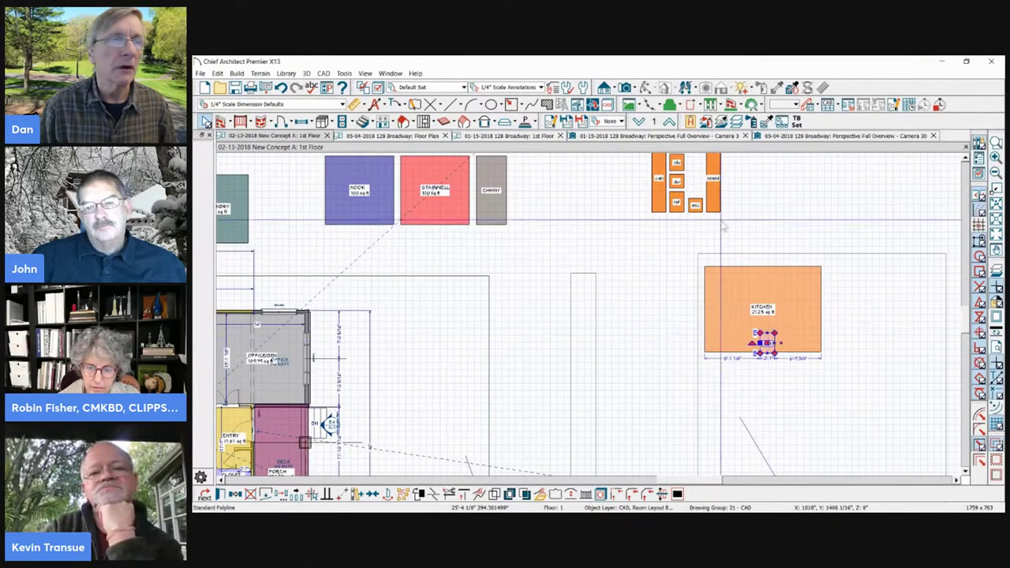
{"action": "left_click", "coordinate": [676, 197]}
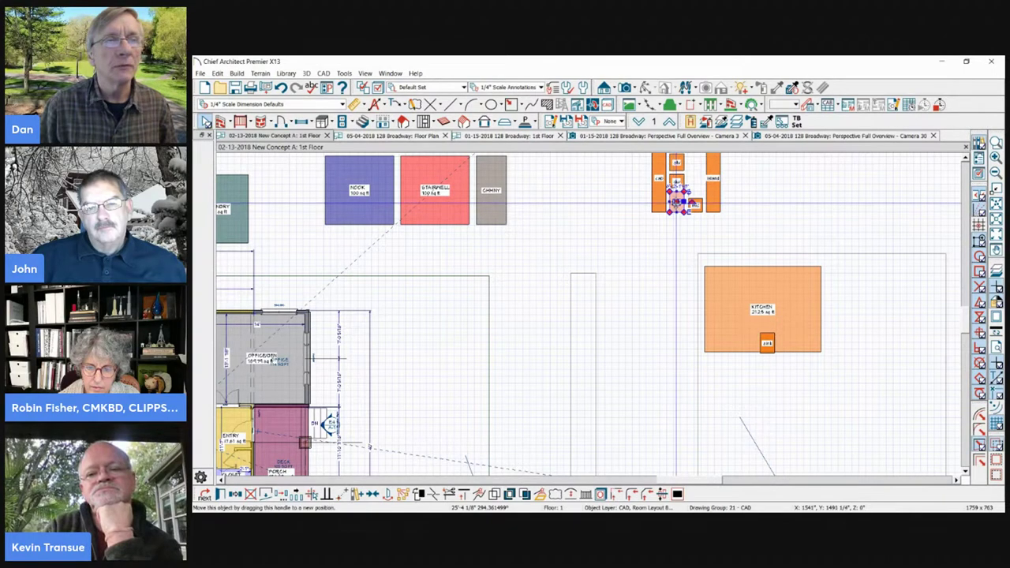
{"action": "left_click_drag", "start_coordinate": [675, 197], "coordinate": [738, 322]}
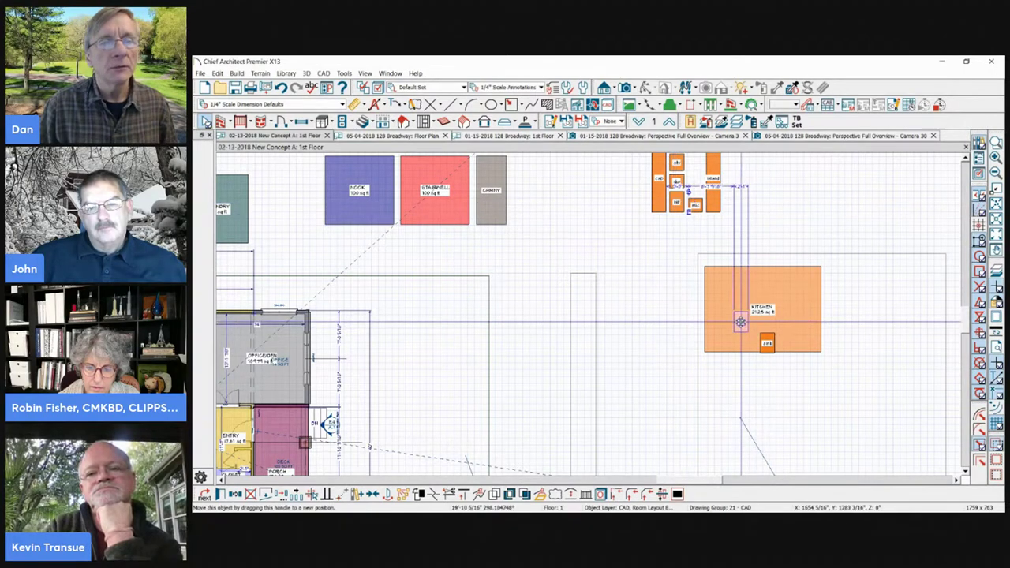
{"action": "left_click", "coordinate": [675, 180]}
{"action": "left_click_drag", "start_coordinate": [676, 180], "coordinate": [797, 319]}
{"action": "left_click", "coordinate": [663, 213]}
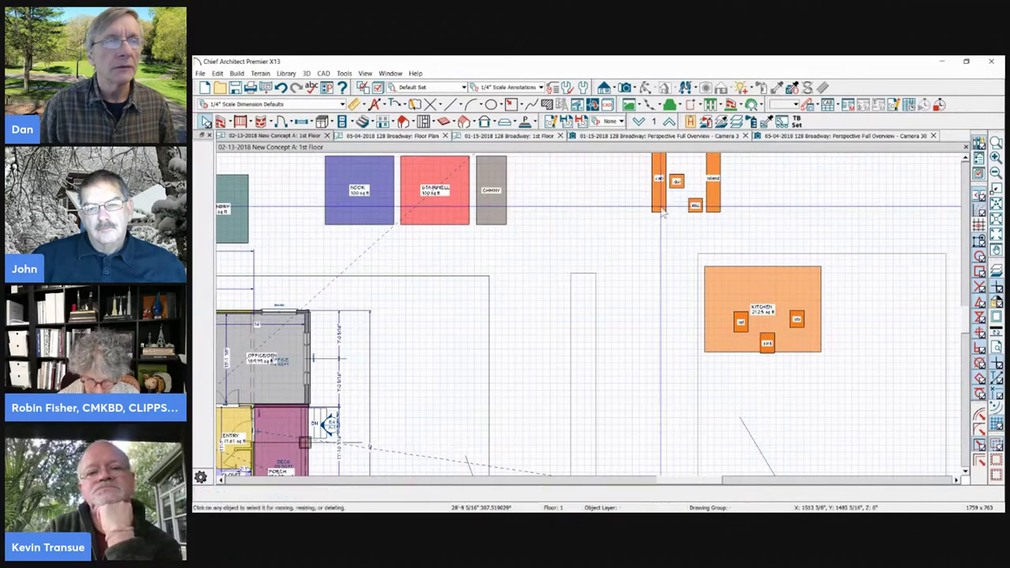
Turn the tall cabinet horizontal and place it in the kitchen as the island.
{"action": "left_click", "coordinate": [662, 207]}
{"action": "mouse_move", "coordinate": [663, 211]}
{"action": "left_mouse_down"}
{"action": "mouse_move", "coordinate": [691, 221]}
{"action": "mouse_move", "coordinate": [659, 226]}
{"action": "left_mouse_up"}
{"action": "left_click_drag", "start_coordinate": [659, 178], "coordinate": [770, 343]}
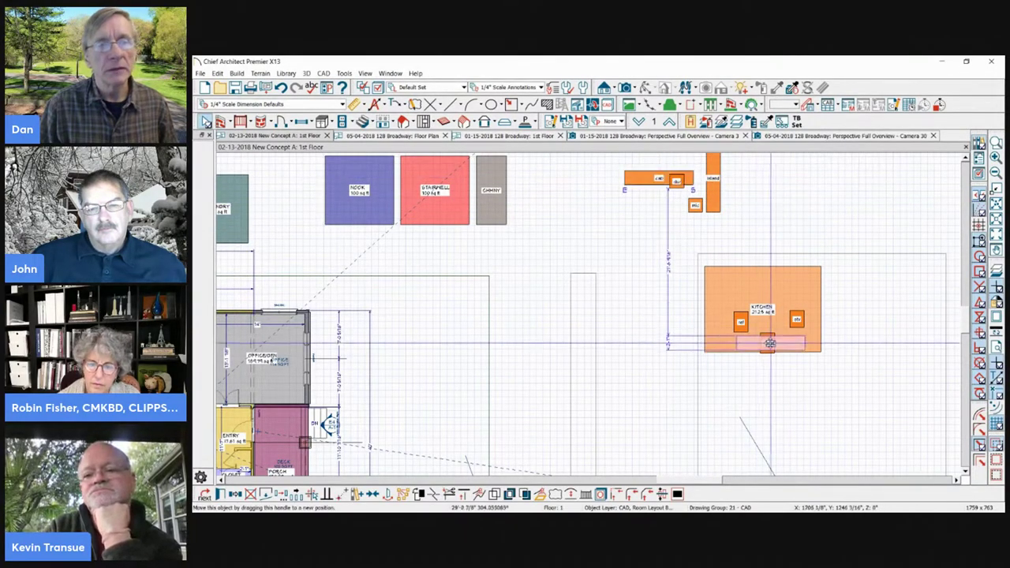
{"action": "right_click", "coordinate": [713, 178]}
{"action": "key", "text": "Escape"}
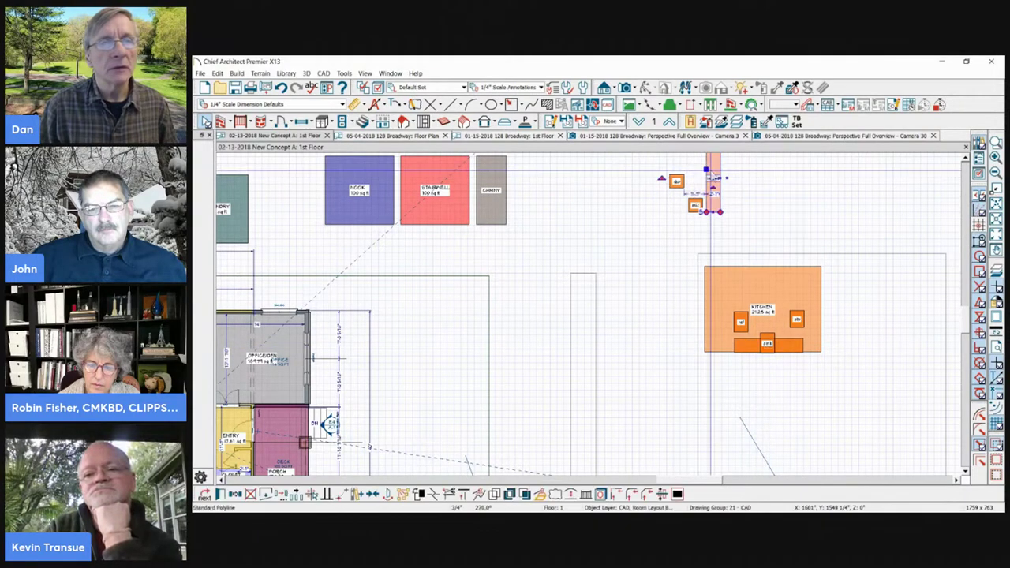
{"action": "left_click_drag", "start_coordinate": [713, 176], "coordinate": [742, 316]}
{"action": "scroll", "coordinate": [829, 347], "scroll_direction": "up", "scroll_amount": 3}
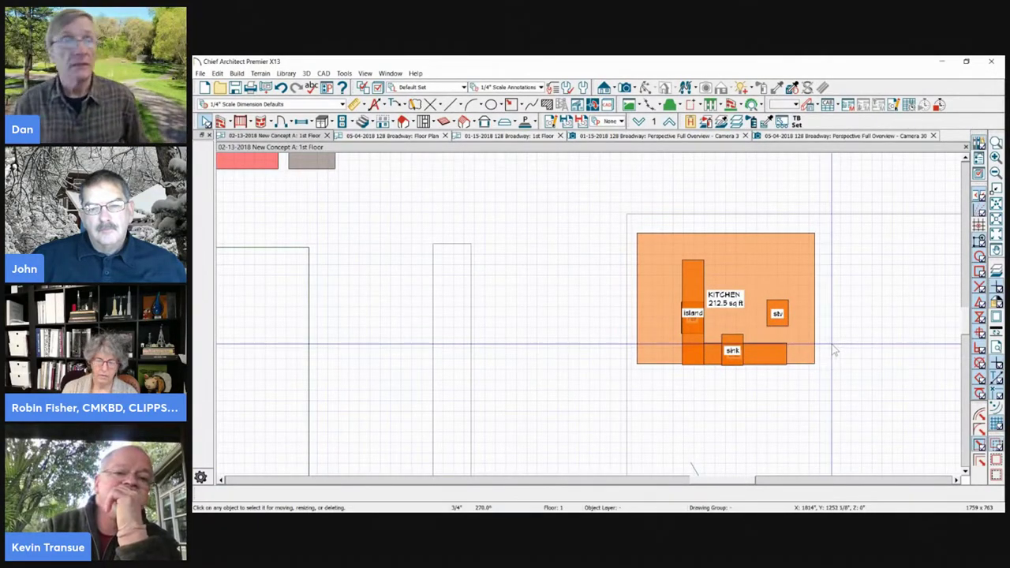
{"action": "scroll", "coordinate": [858, 257], "scroll_direction": "down", "scroll_amount": 4}
{"action": "scroll", "coordinate": [856, 261], "scroll_direction": "down", "scroll_amount": 2}
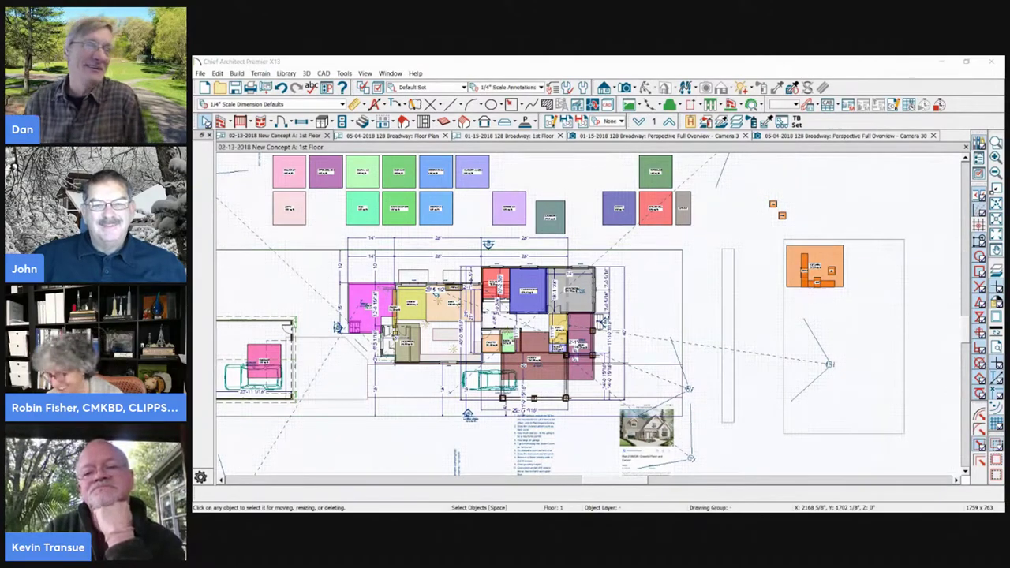
Select the Rectangular Polyline tool and draw a trial rectangle, then discard it.
{"action": "scroll", "coordinate": [375, 287], "scroll_direction": "up", "scroll_amount": 1}
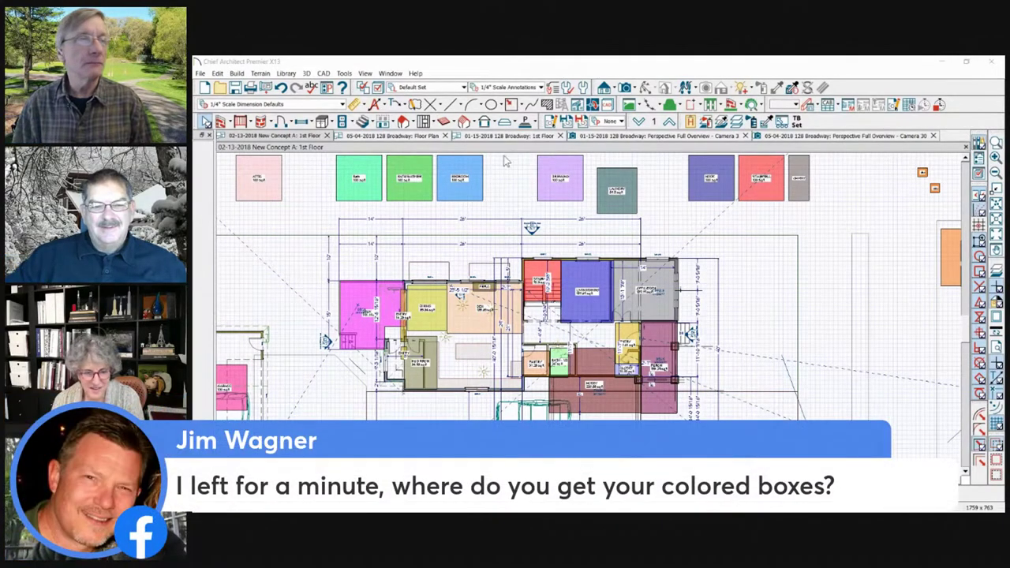
{"action": "scroll", "coordinate": [505, 161], "scroll_direction": "down", "scroll_amount": 3}
{"action": "scroll", "coordinate": [695, 198], "scroll_direction": "up", "scroll_amount": 4}
{"action": "scroll", "coordinate": [704, 202], "scroll_direction": "down", "scroll_amount": 1}
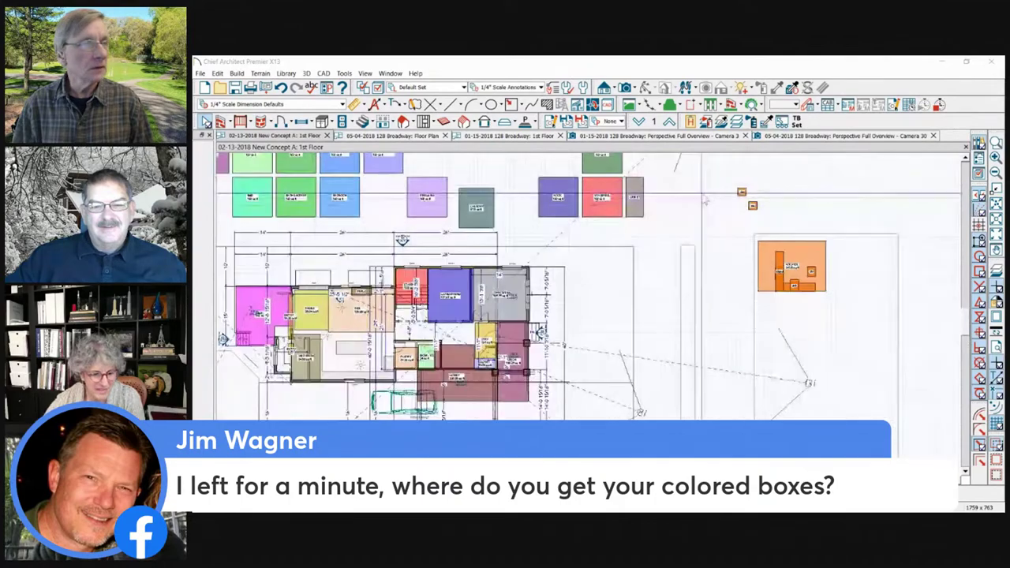
{"action": "scroll", "coordinate": [700, 196], "scroll_direction": "up", "scroll_amount": 2}
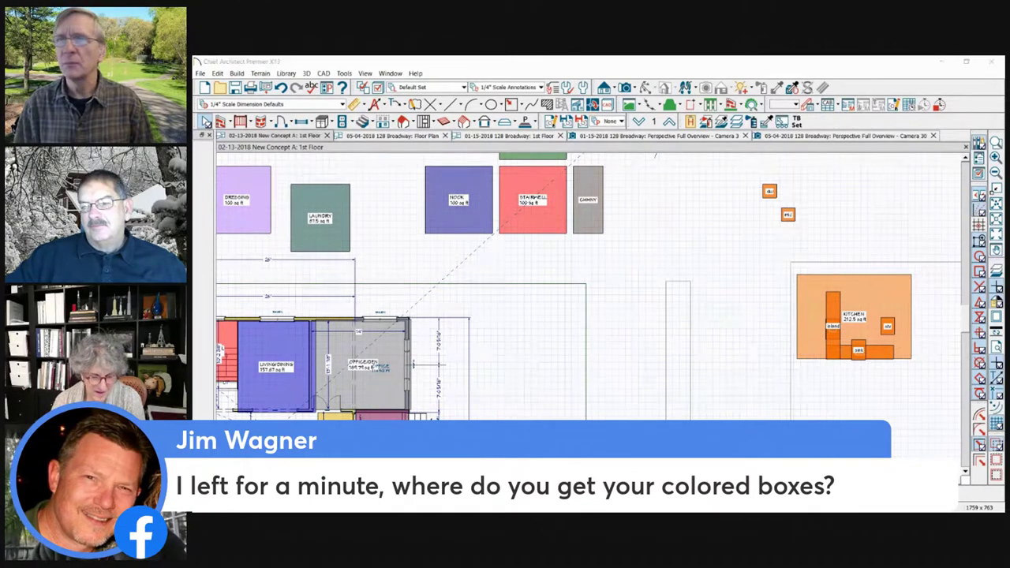
{"action": "scroll", "coordinate": [617, 206], "scroll_direction": "down", "scroll_amount": 2}
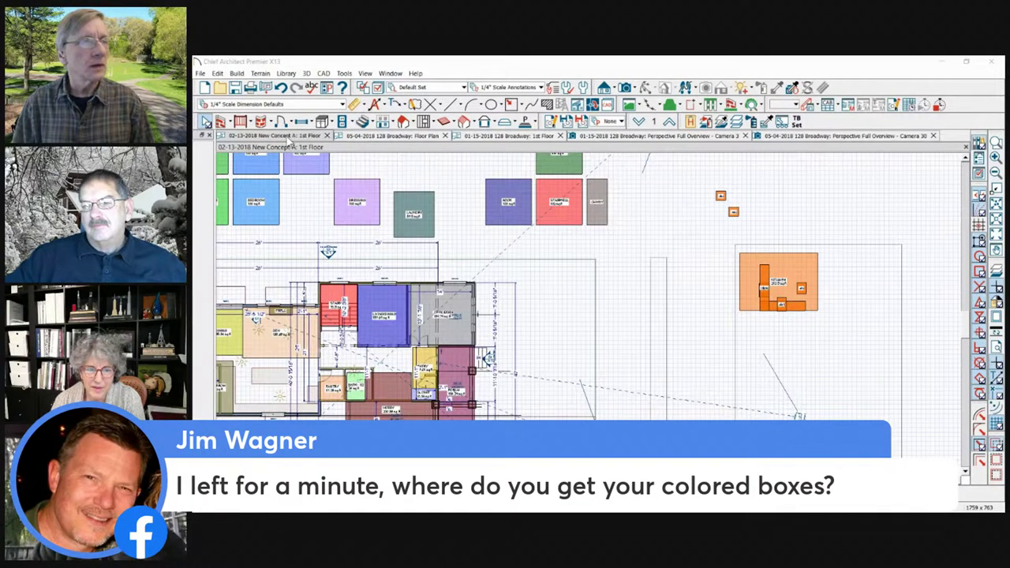
{"action": "left_click", "coordinate": [523, 106]}
{"action": "left_click", "coordinate": [521, 118]}
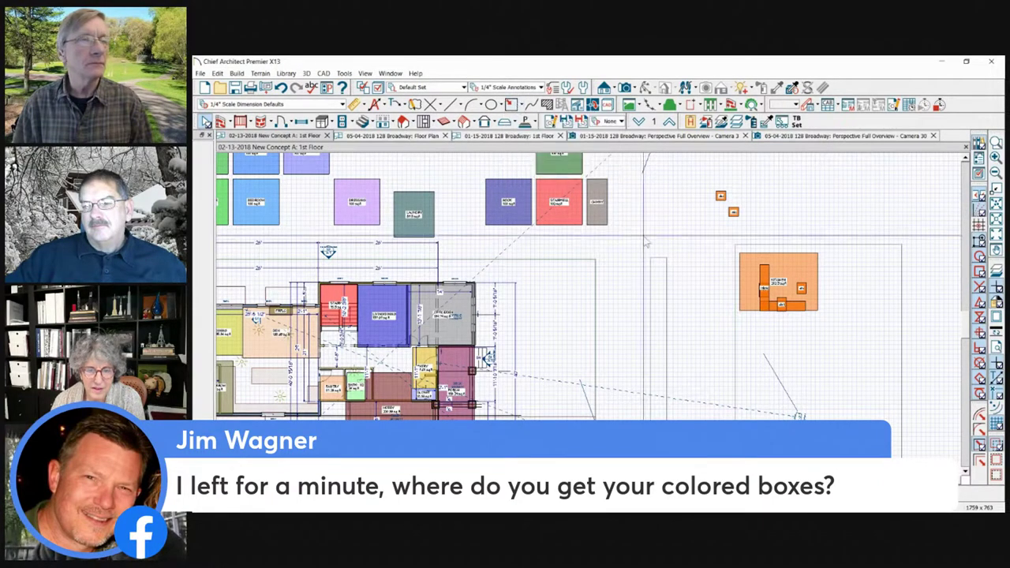
{"action": "left_click_drag", "start_coordinate": [652, 248], "coordinate": [715, 186]}
{"action": "key", "text": "Escape"}
{"action": "scroll", "coordinate": [715, 241], "scroll_direction": "up", "scroll_amount": 2}
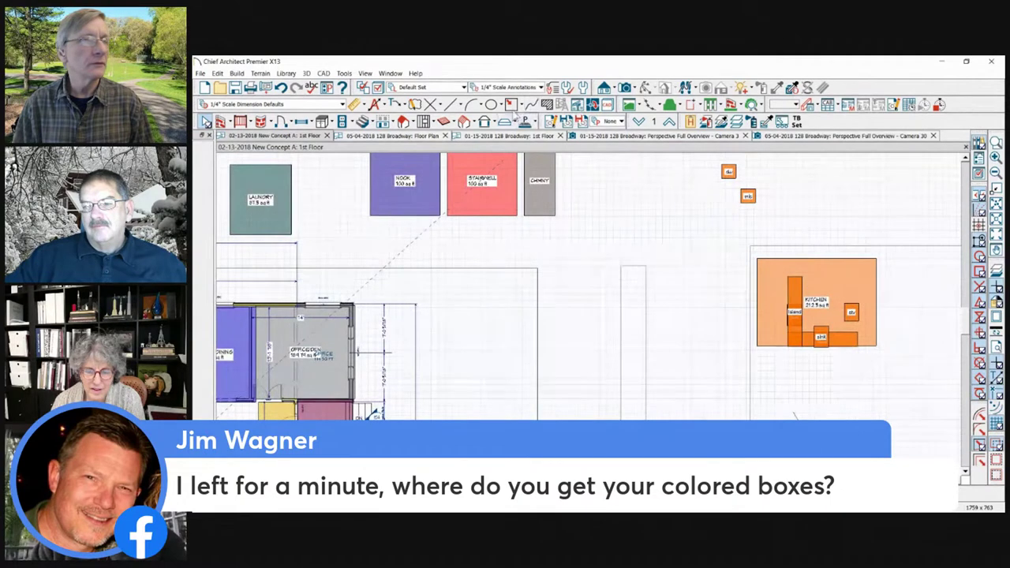
Draw a rectangle right of the CHMNY box and give it a semi-transparent solid orange fill.
{"action": "left_click_drag", "start_coordinate": [636, 211], "coordinate": [690, 255]}
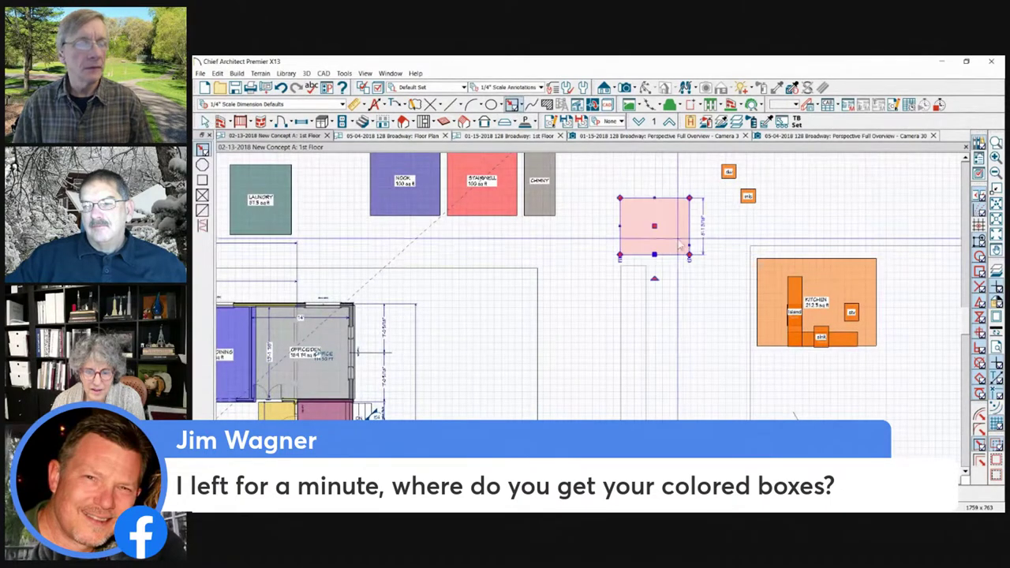
{"action": "double_click", "coordinate": [666, 223]}
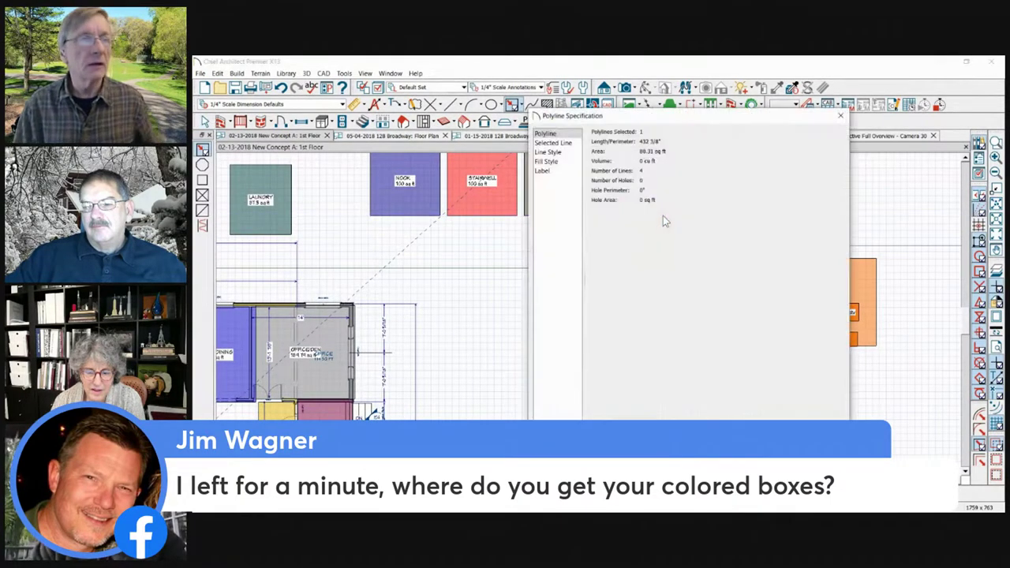
{"action": "left_click", "coordinate": [553, 146]}
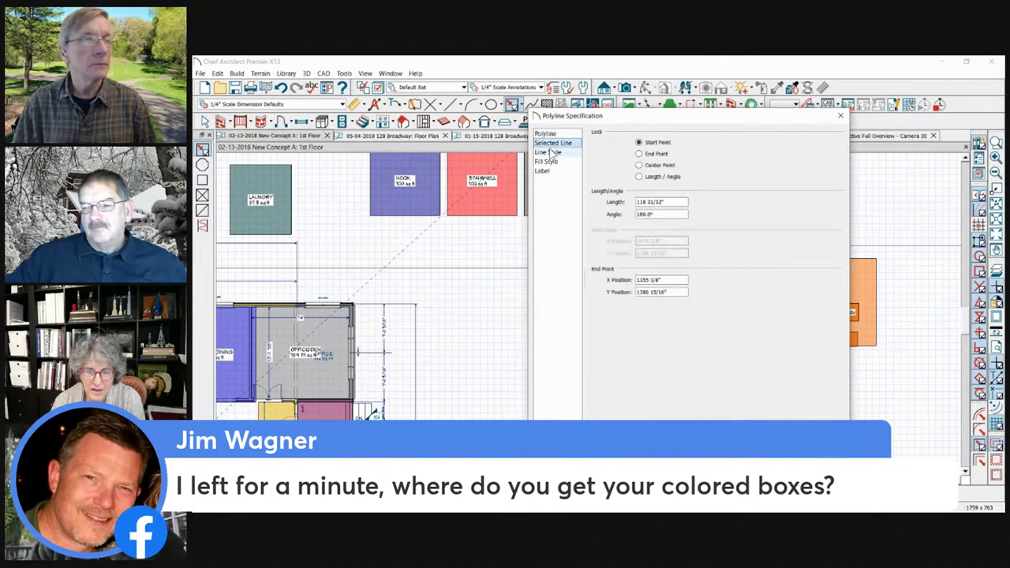
{"action": "left_click", "coordinate": [546, 162]}
{"action": "left_click", "coordinate": [683, 143]}
{"action": "left_click", "coordinate": [667, 168]}
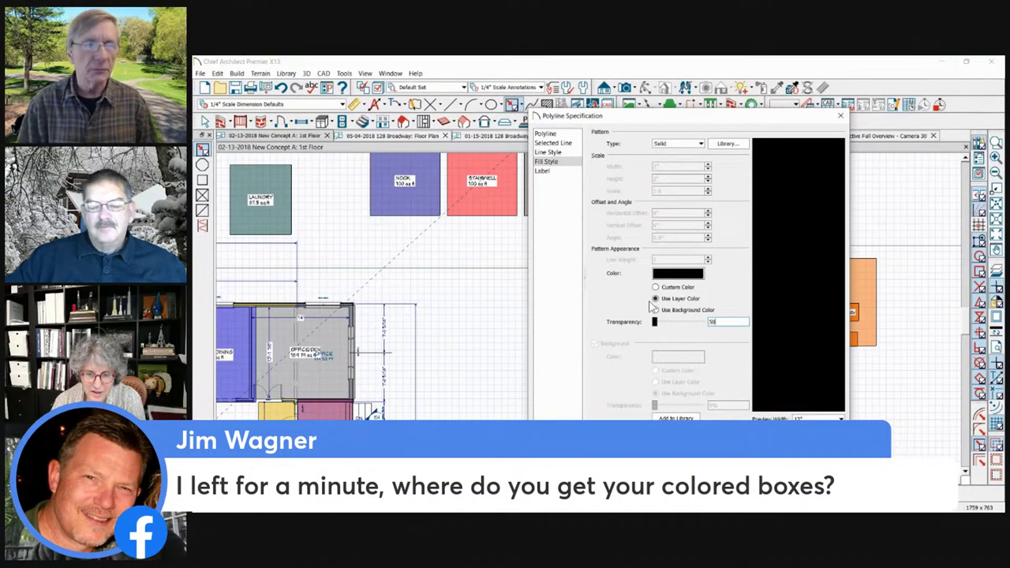
{"action": "left_click", "coordinate": [677, 274]}
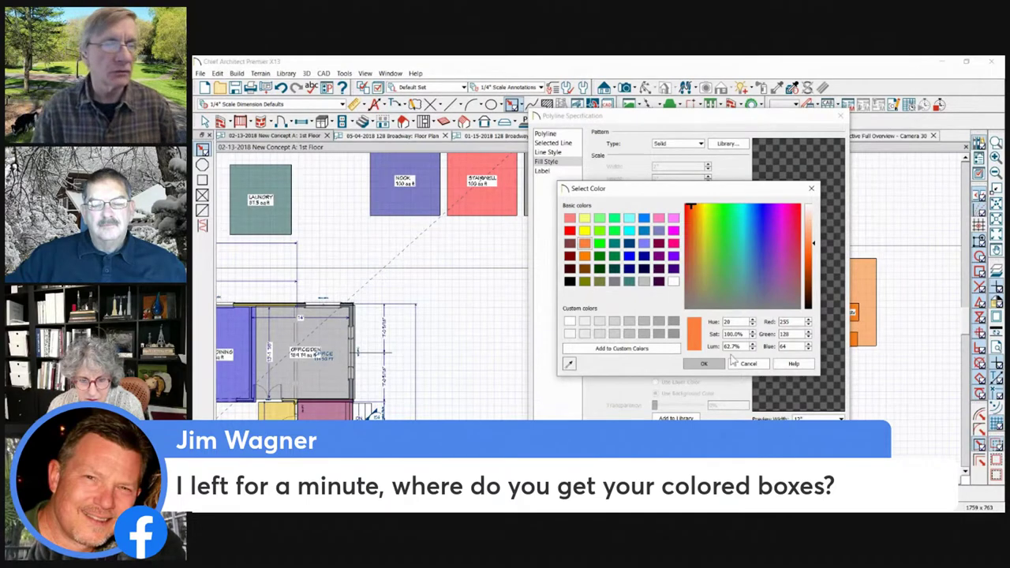
{"action": "left_click", "coordinate": [703, 364]}
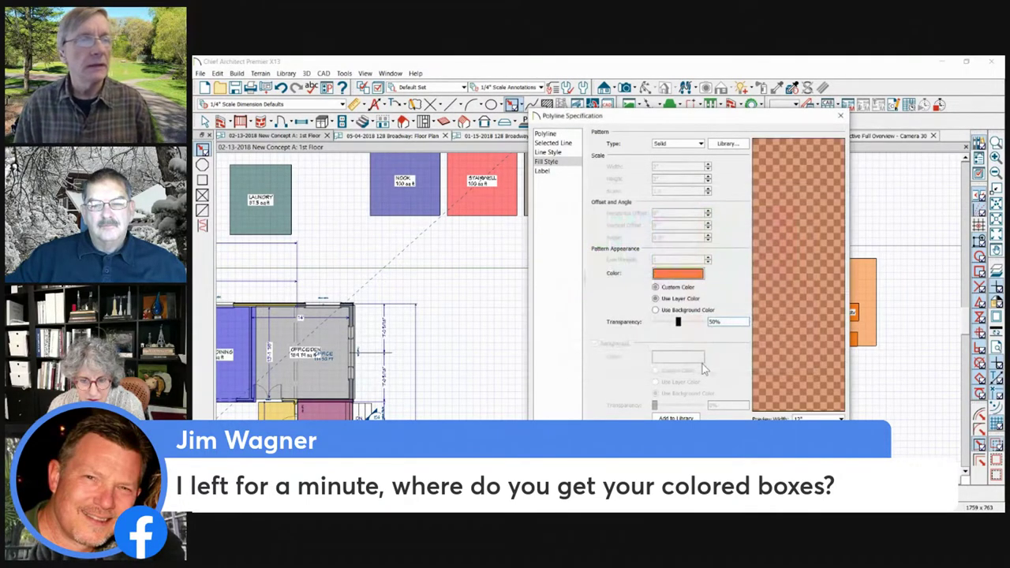
Label the rectangle 'Kitchen' with its %area% value on a second line.
{"action": "left_click", "coordinate": [541, 172]}
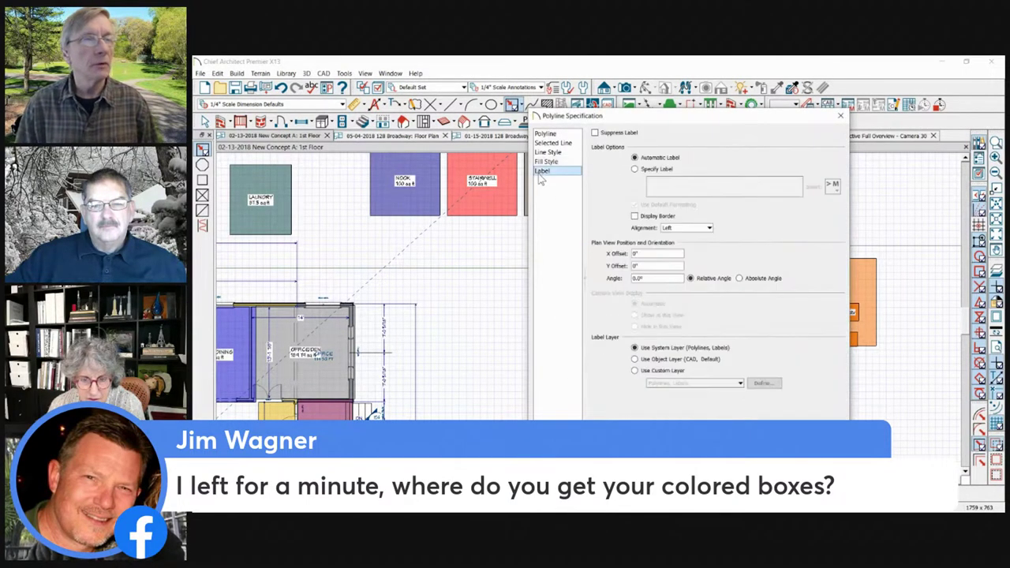
{"action": "left_click", "coordinate": [634, 169]}
{"action": "left_click", "coordinate": [669, 180]}
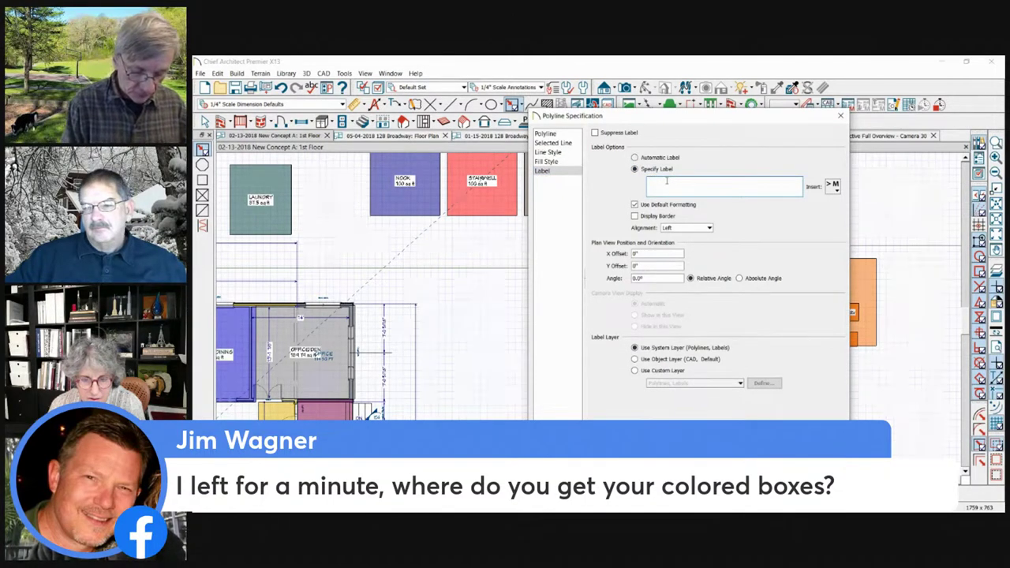
{"action": "type", "text": "Kitchen"}
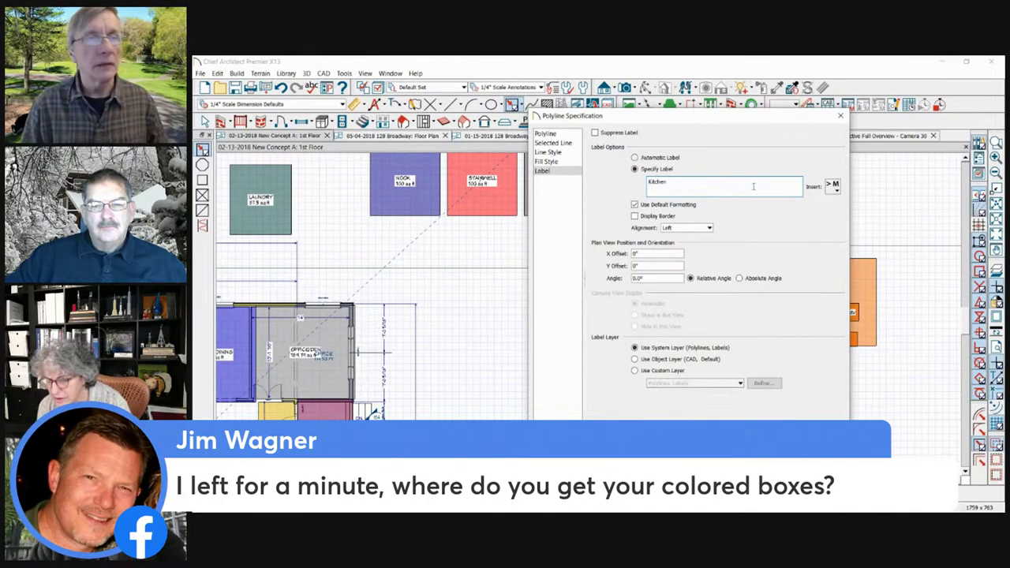
{"action": "left_click", "coordinate": [835, 188]}
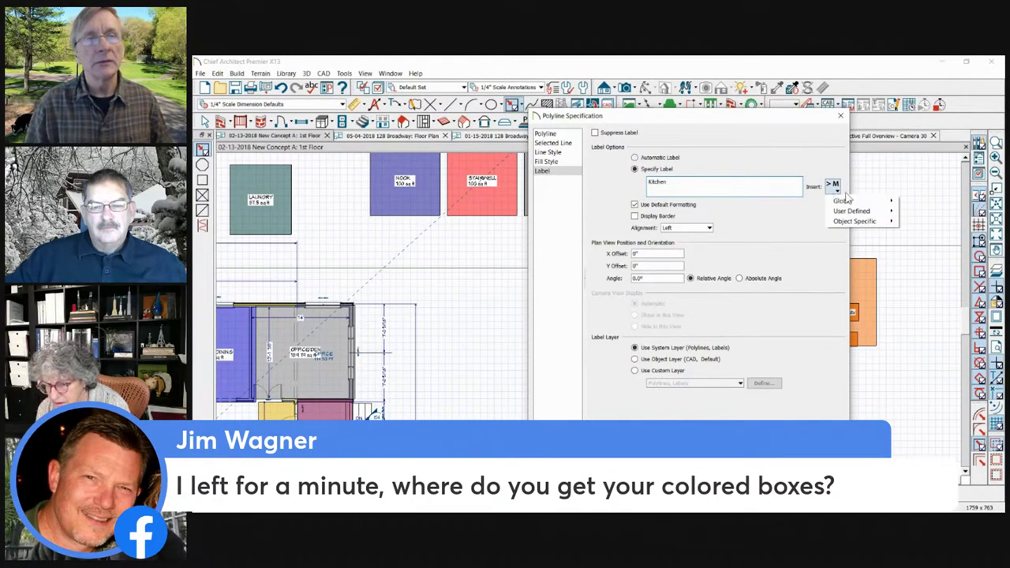
{"action": "mouse_move", "coordinate": [847, 203]}
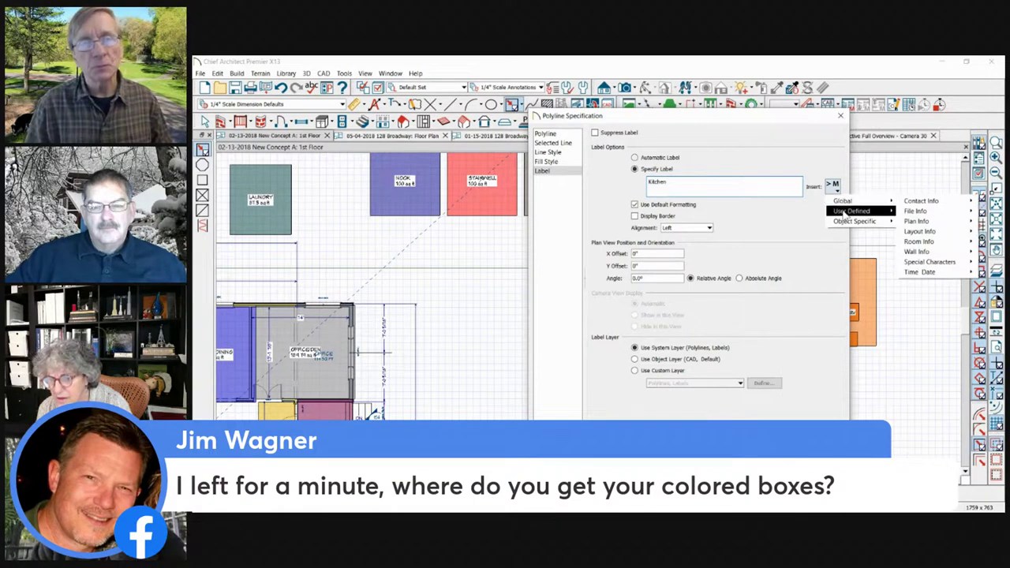
{"action": "mouse_move", "coordinate": [843, 228]}
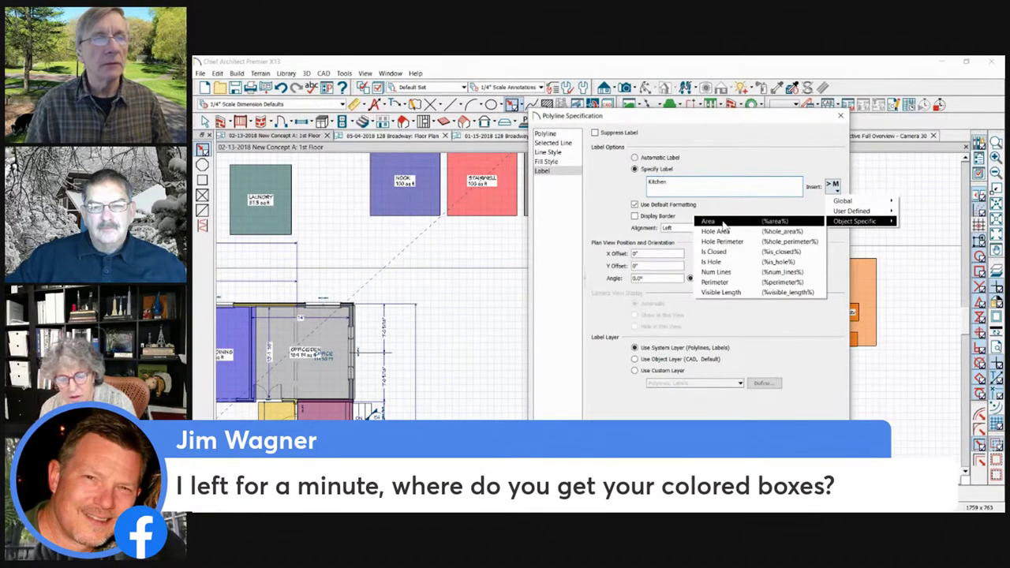
{"action": "left_click", "coordinate": [718, 222]}
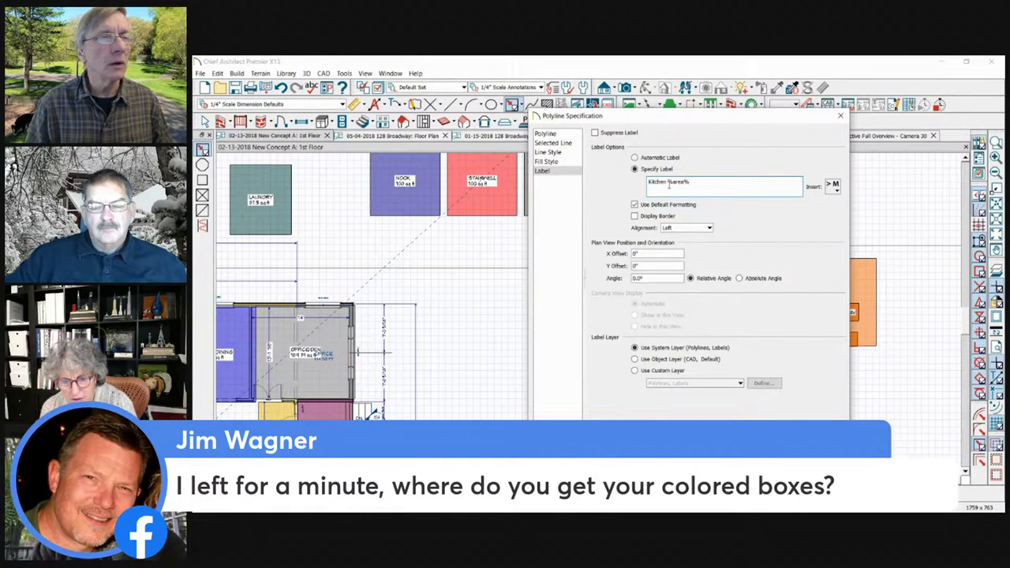
{"action": "left_click", "coordinate": [669, 183]}
{"action": "key", "text": "Return"}
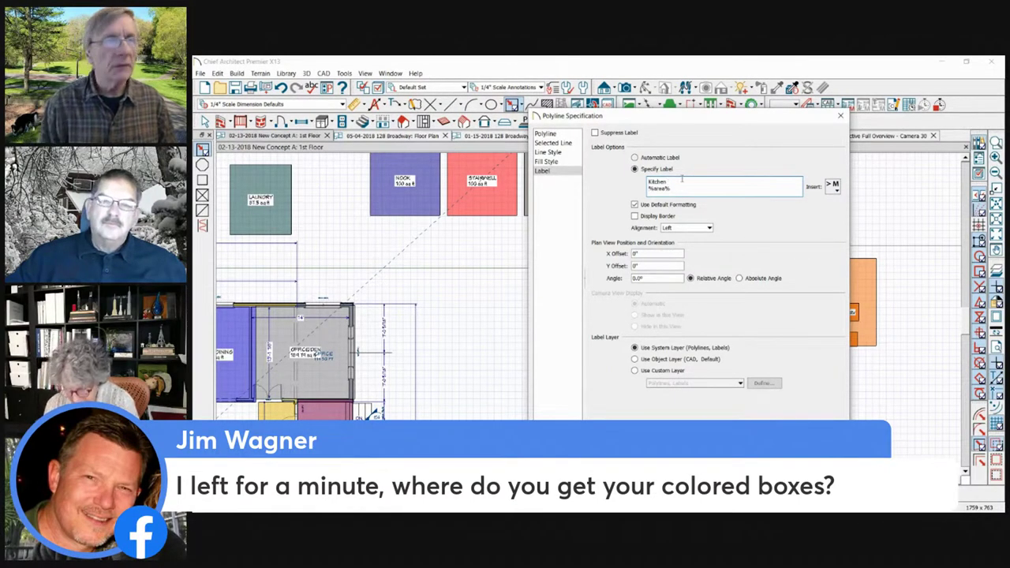
{"action": "left_click", "coordinate": [757, 466]}
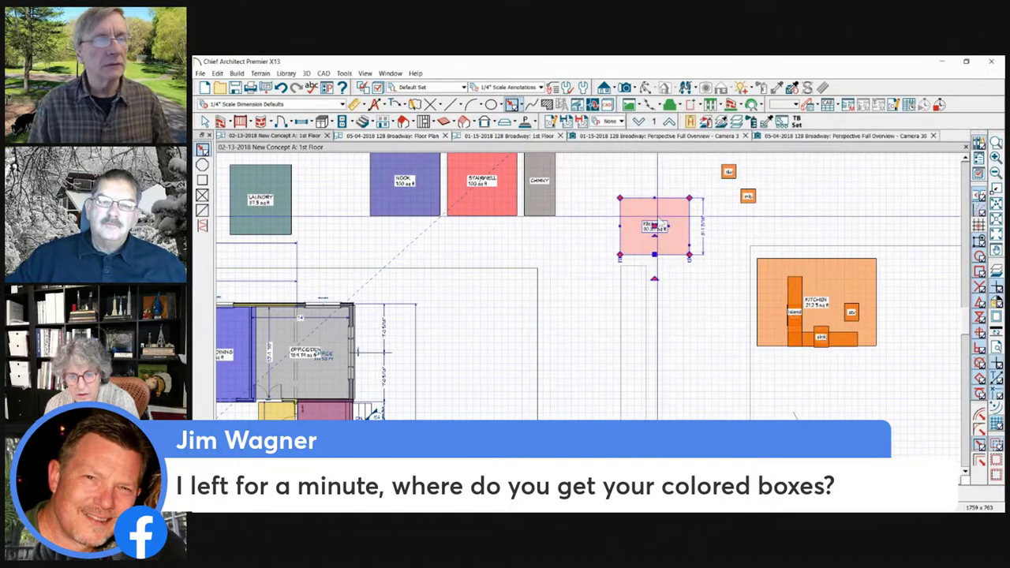
{"action": "scroll", "coordinate": [677, 289], "scroll_direction": "up", "scroll_amount": 3}
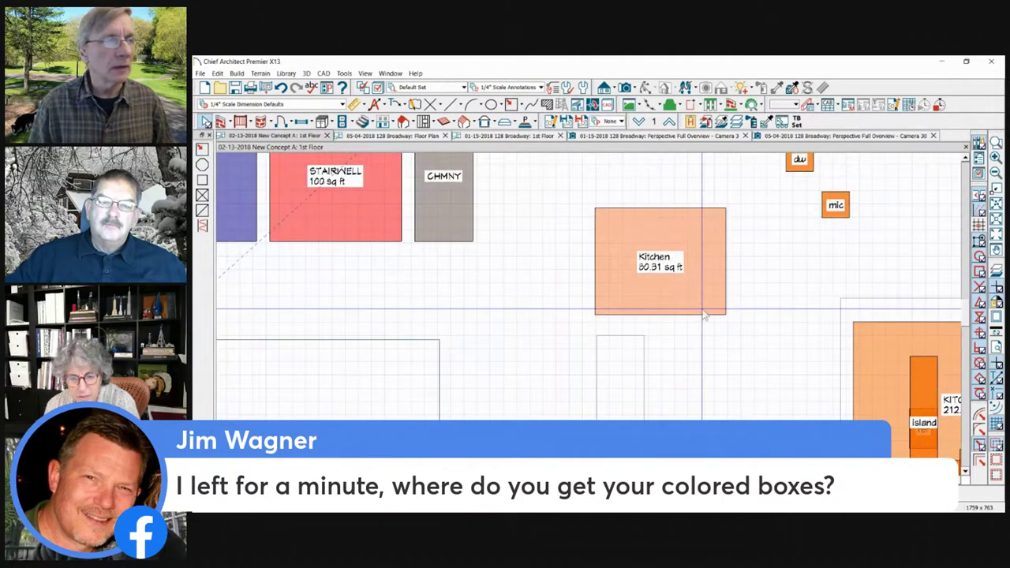
{"action": "scroll", "coordinate": [730, 180], "scroll_direction": "down", "scroll_amount": 1}
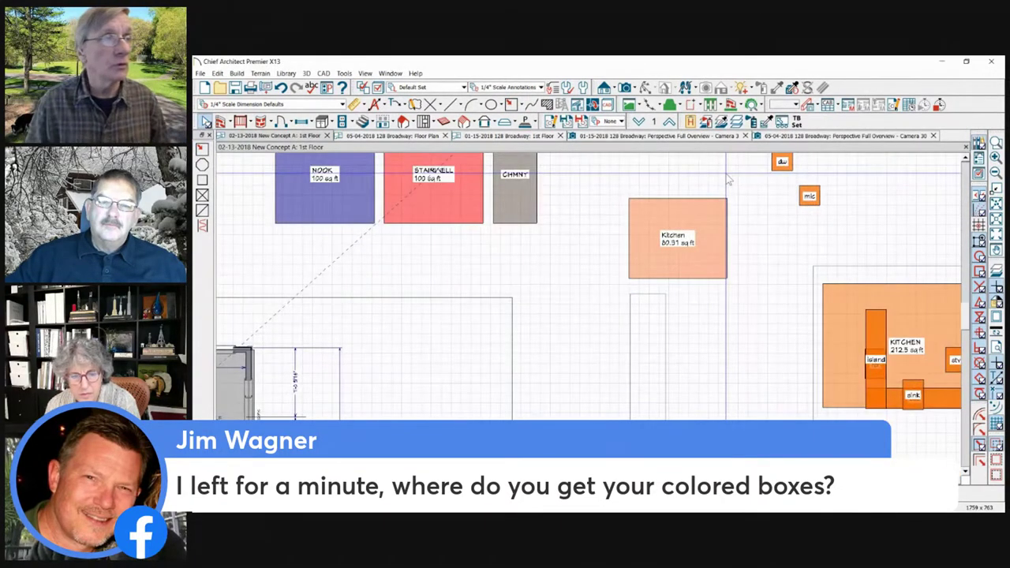
{"action": "scroll", "coordinate": [742, 233], "scroll_direction": "down", "scroll_amount": 1}
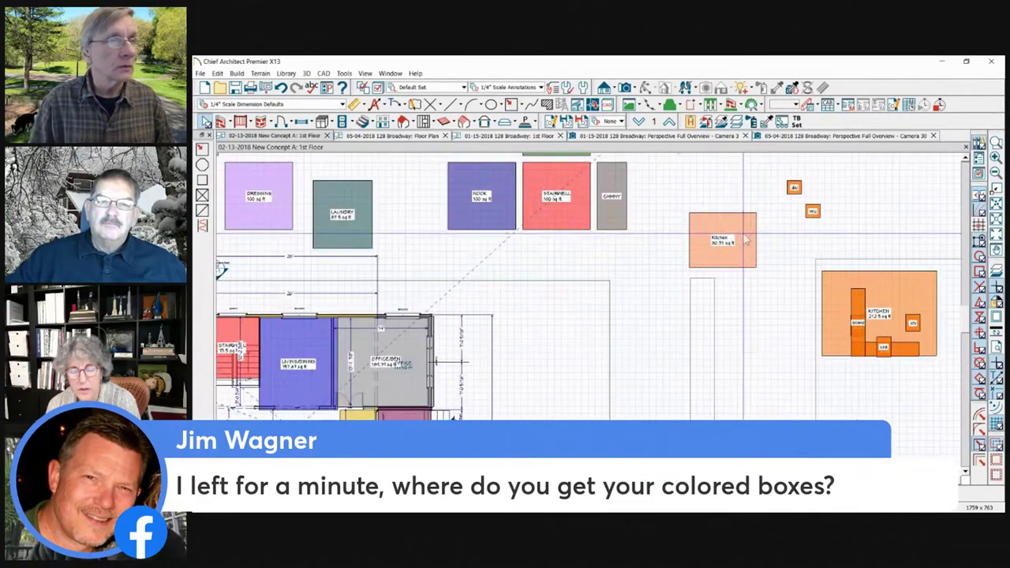
{"action": "scroll", "coordinate": [746, 241], "scroll_direction": "up", "scroll_amount": 1}
{"action": "left_click", "coordinate": [686, 247]}
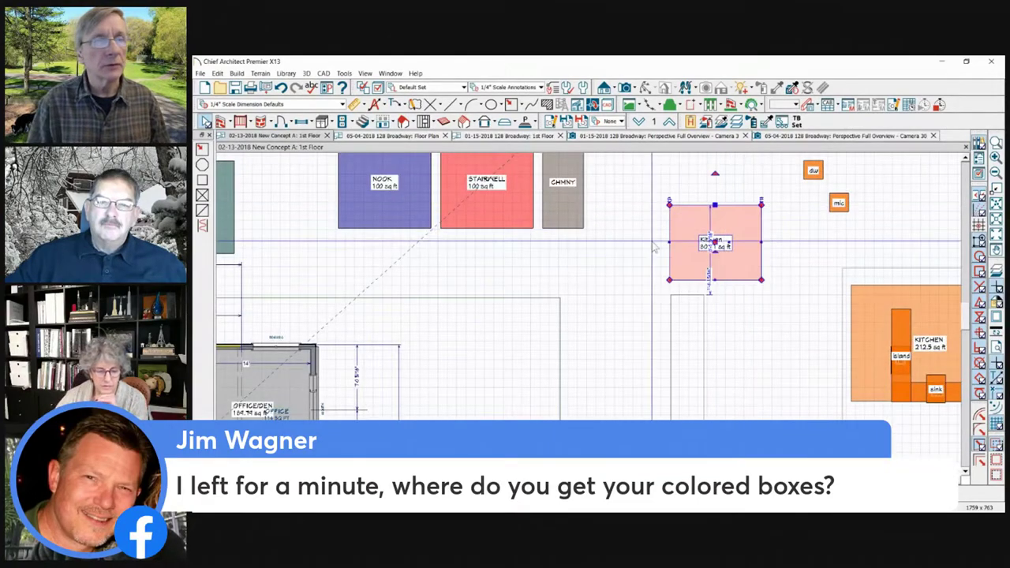
{"action": "scroll", "coordinate": [653, 248], "scroll_direction": "down", "scroll_amount": 2}
{"action": "scroll", "coordinate": [678, 284], "scroll_direction": "down", "scroll_amount": 1}
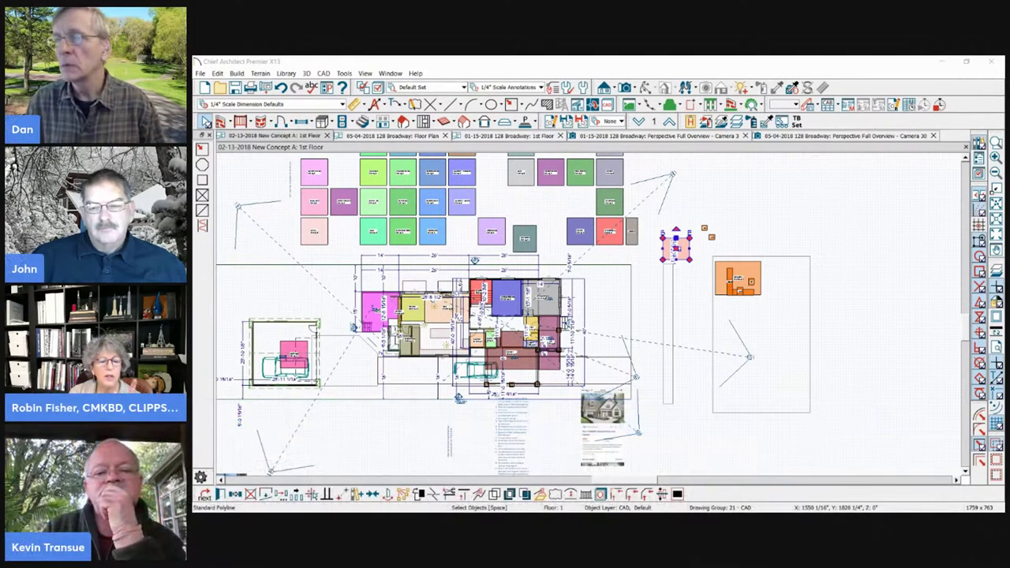
Widen the Utility and Hall room boxes by dragging their right edges outward.
{"action": "scroll", "coordinate": [660, 255], "scroll_direction": "down", "scroll_amount": 1}
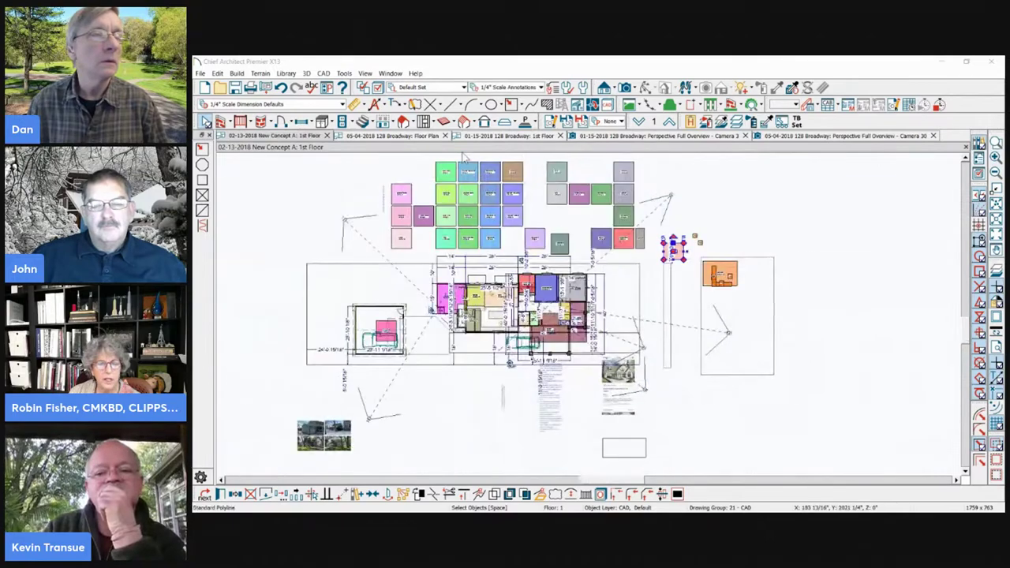
{"action": "scroll", "coordinate": [464, 157], "scroll_direction": "up", "scroll_amount": 1}
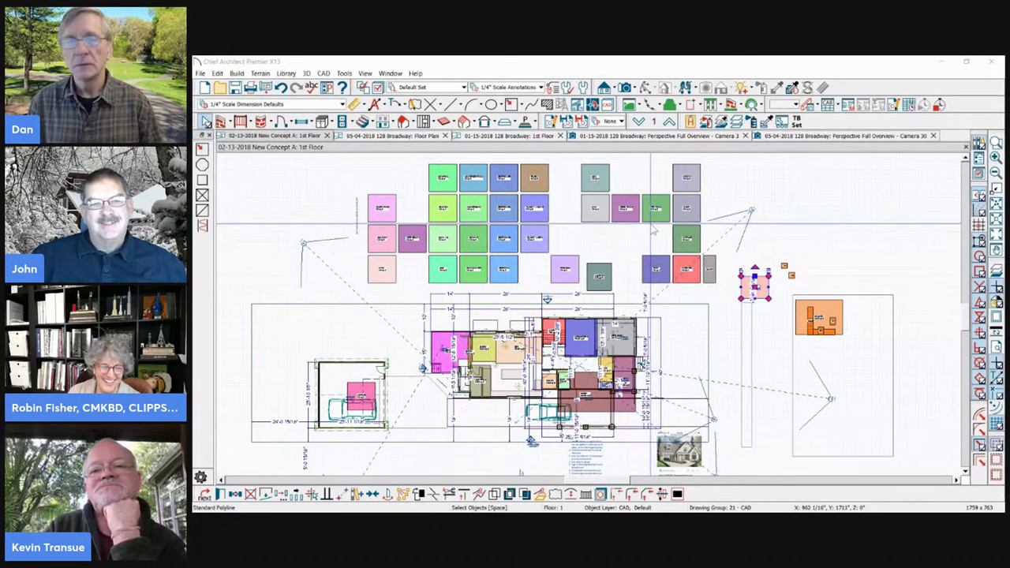
{"action": "scroll", "coordinate": [646, 176], "scroll_direction": "up", "scroll_amount": 2}
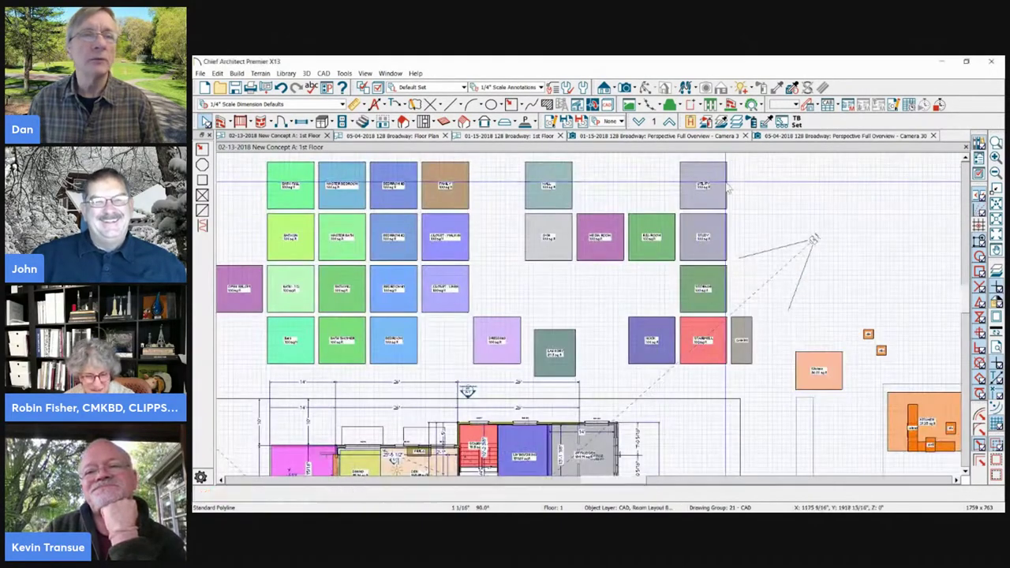
{"action": "left_click", "coordinate": [720, 178]}
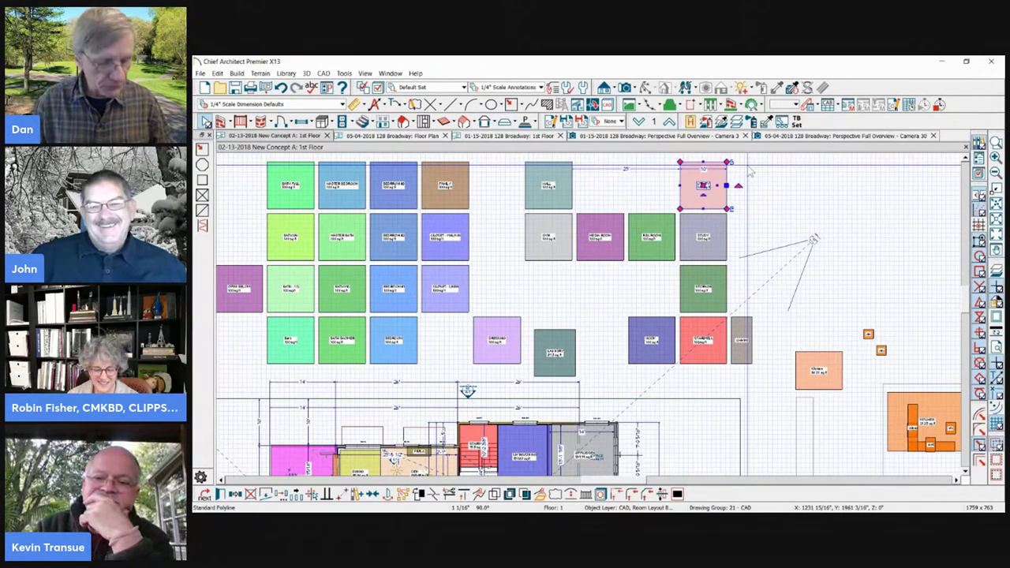
{"action": "left_click_drag", "start_coordinate": [728, 189], "coordinate": [787, 195]}
{"action": "left_click", "coordinate": [574, 186]}
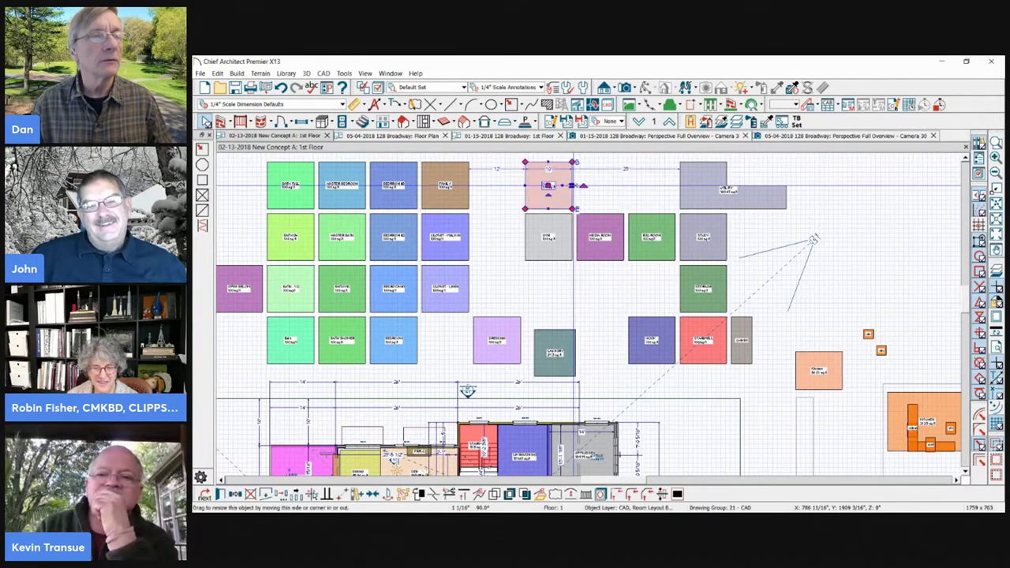
{"action": "left_click_drag", "start_coordinate": [574, 186], "coordinate": [622, 187]}
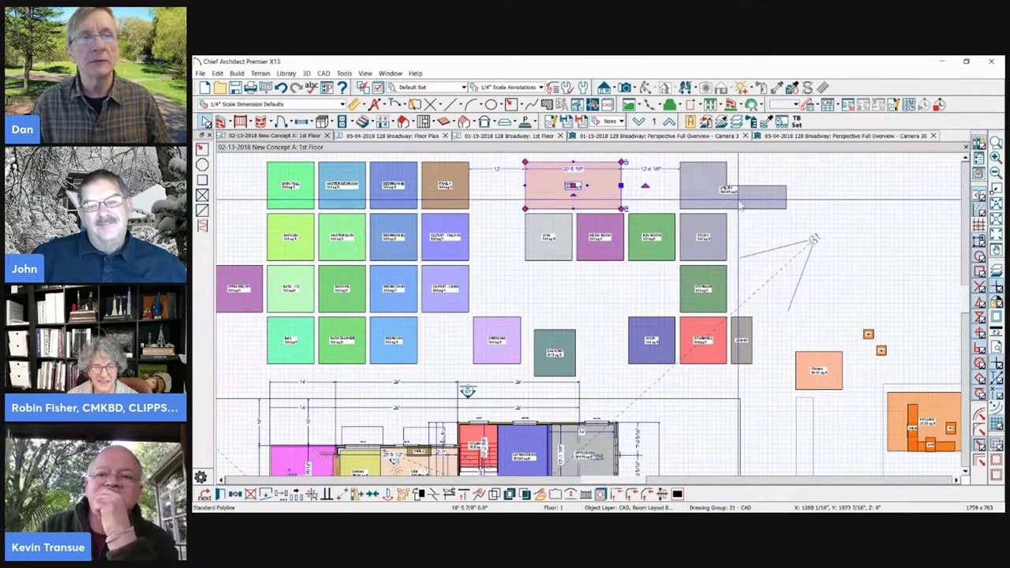
Rotate the Utility room box to a 45° angle.
{"action": "scroll", "coordinate": [741, 204], "scroll_direction": "down", "scroll_amount": 2}
{"action": "left_click", "coordinate": [734, 197]}
{"action": "scroll", "coordinate": [734, 199], "scroll_direction": "up", "scroll_amount": 3}
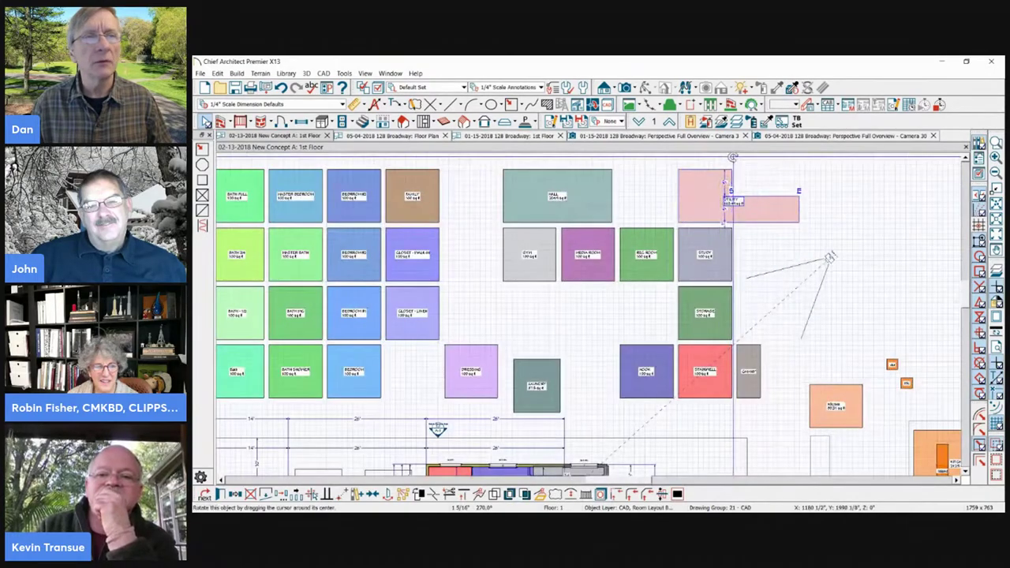
{"action": "left_click_drag", "start_coordinate": [732, 157], "coordinate": [809, 202]}
{"action": "left_click", "coordinate": [812, 202]}
Stretch the Rec Room box taller by dragging its top edge upward.
{"action": "scroll", "coordinate": [811, 203], "scroll_direction": "down", "scroll_amount": 2}
{"action": "scroll", "coordinate": [624, 241], "scroll_direction": "up", "scroll_amount": 3}
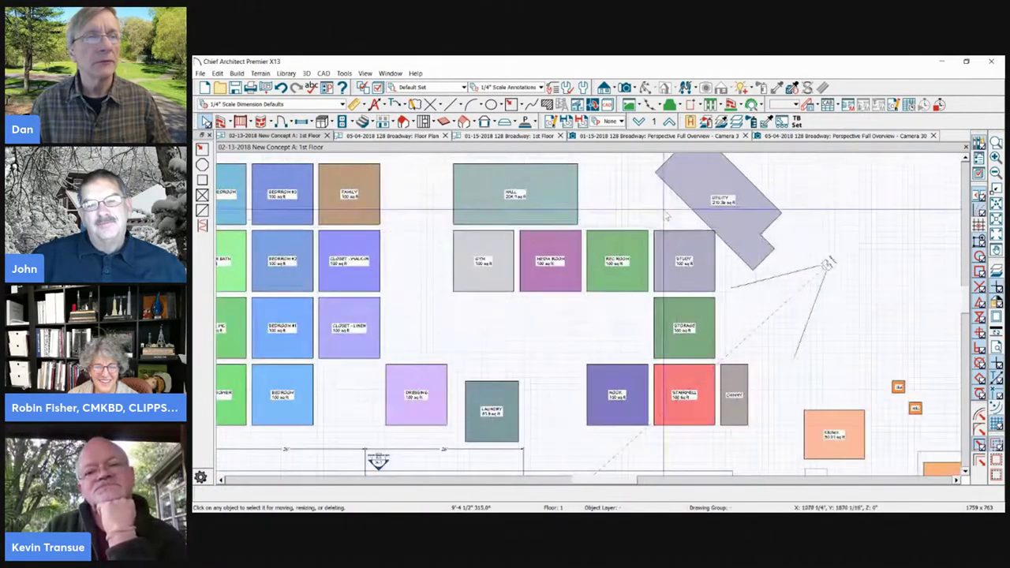
{"action": "left_click", "coordinate": [623, 241]}
{"action": "left_click_drag", "start_coordinate": [617, 231], "coordinate": [617, 174]}
{"action": "key", "text": "Escape"}
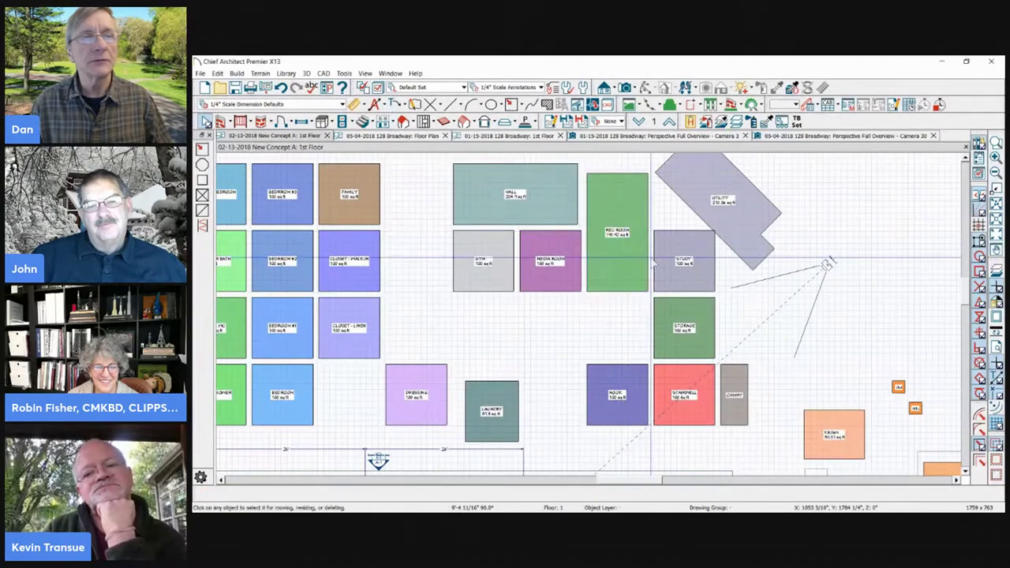
{"action": "scroll", "coordinate": [714, 234], "scroll_direction": "down", "scroll_amount": 2}
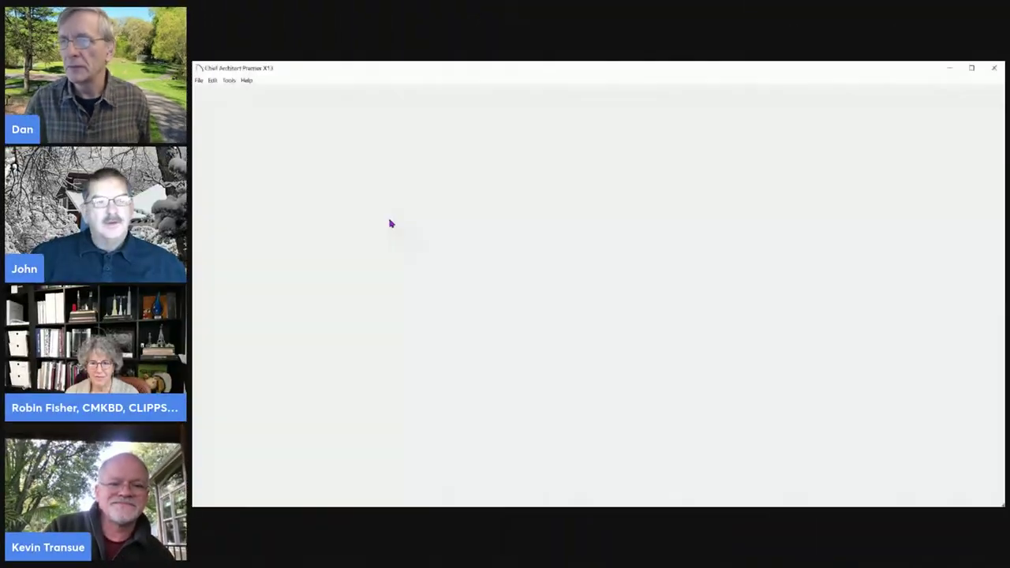
Maximize the Chief Architect window and bring up the File menu.
{"action": "left_click", "coordinate": [973, 68]}
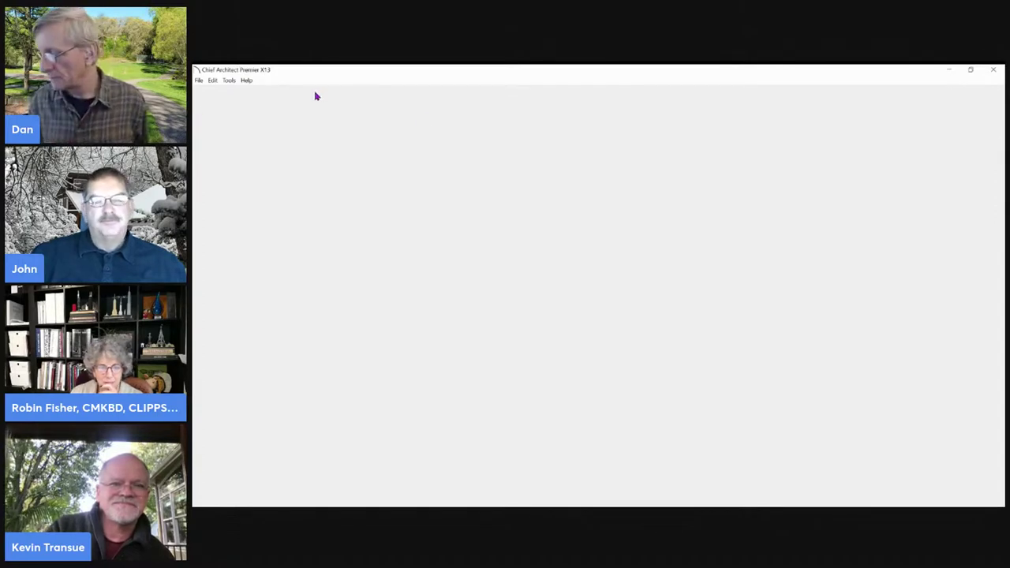
{"action": "left_click", "coordinate": [200, 80]}
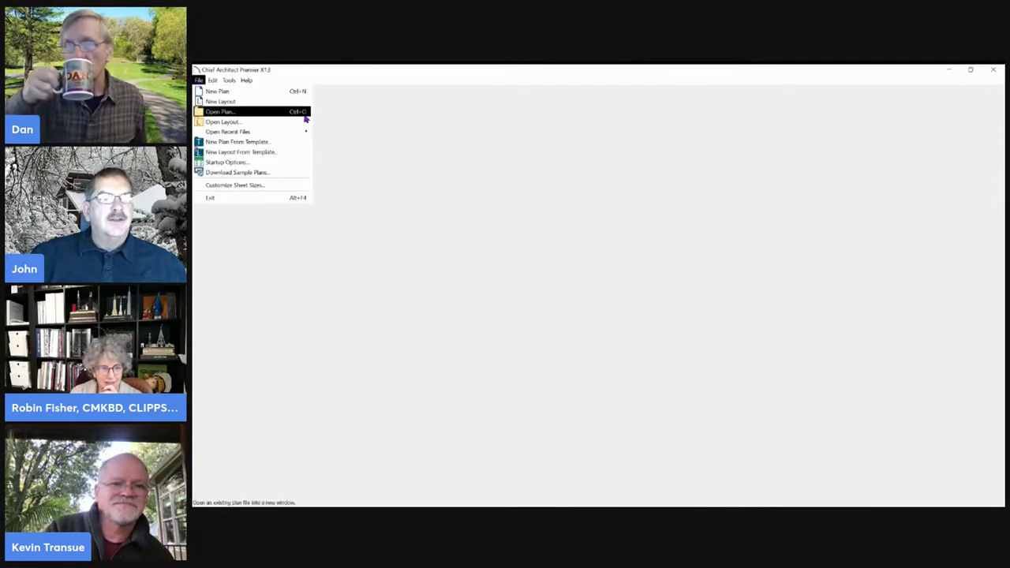
Start a new plan and draw a rectangular polyline using an absolute end point entered as 75.
{"action": "left_click", "coordinate": [230, 93]}
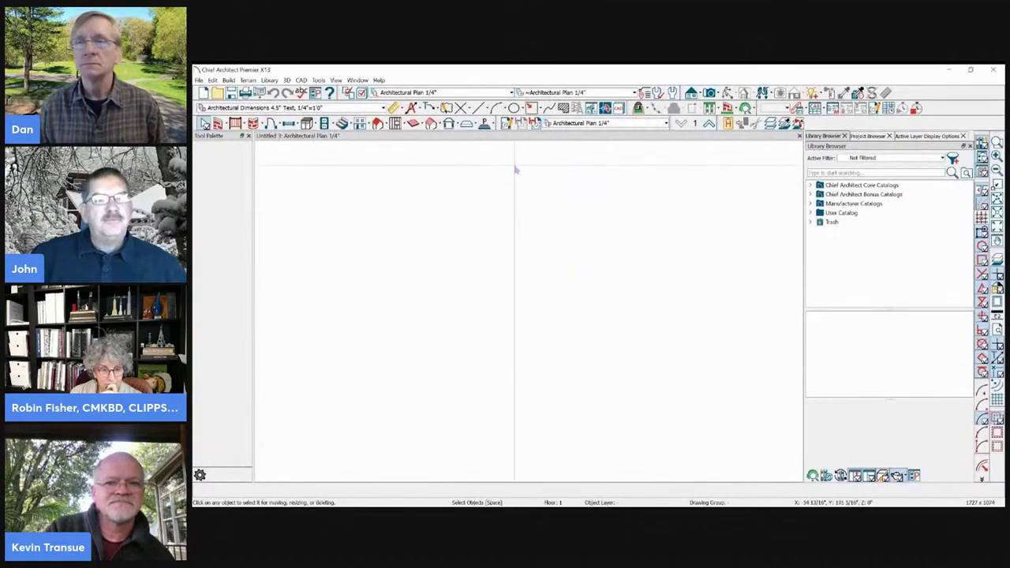
{"action": "left_click", "coordinate": [532, 108]}
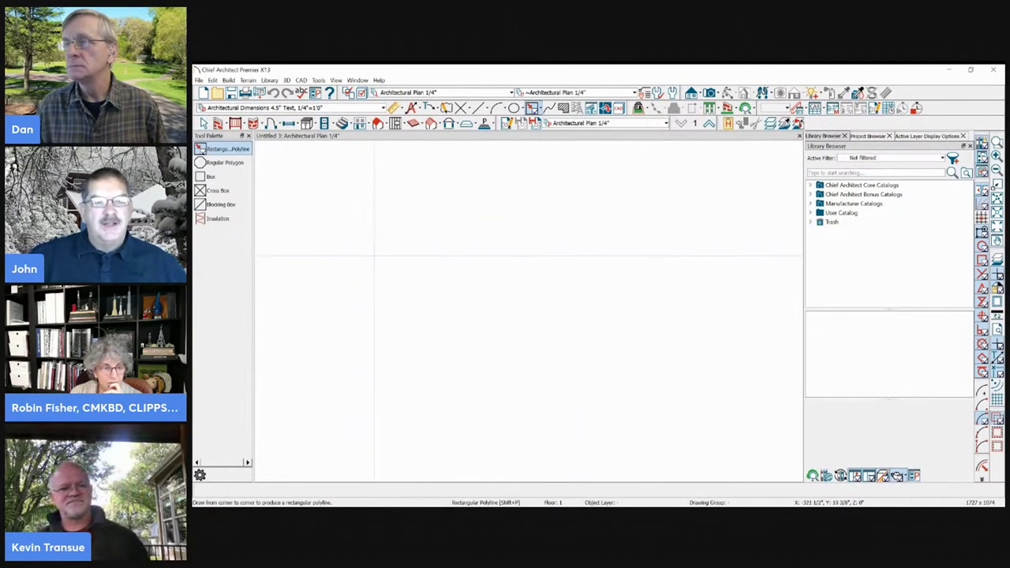
{"action": "left_click_drag", "start_coordinate": [363, 243], "coordinate": [532, 281]}
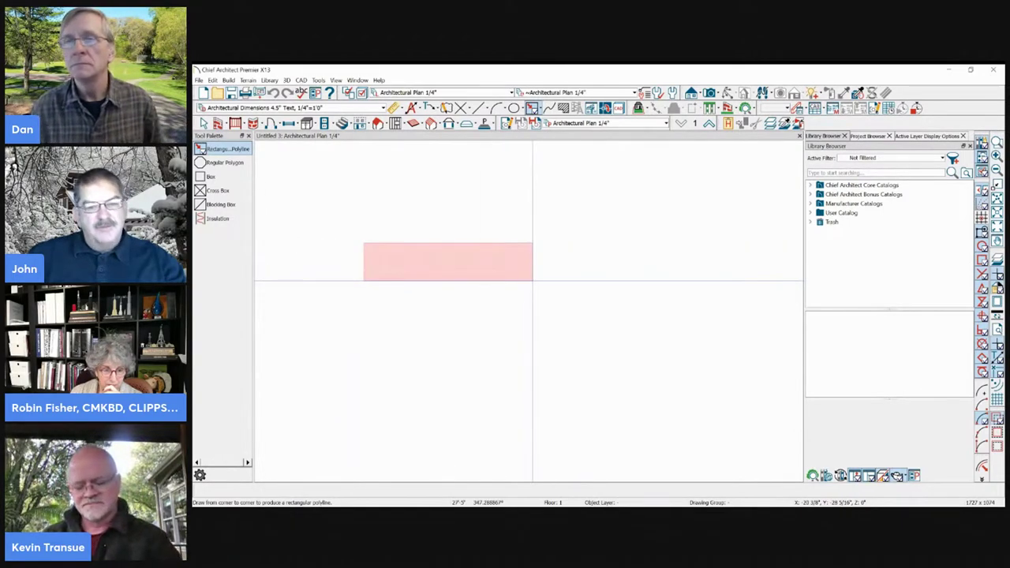
{"action": "key", "text": "Tab"}
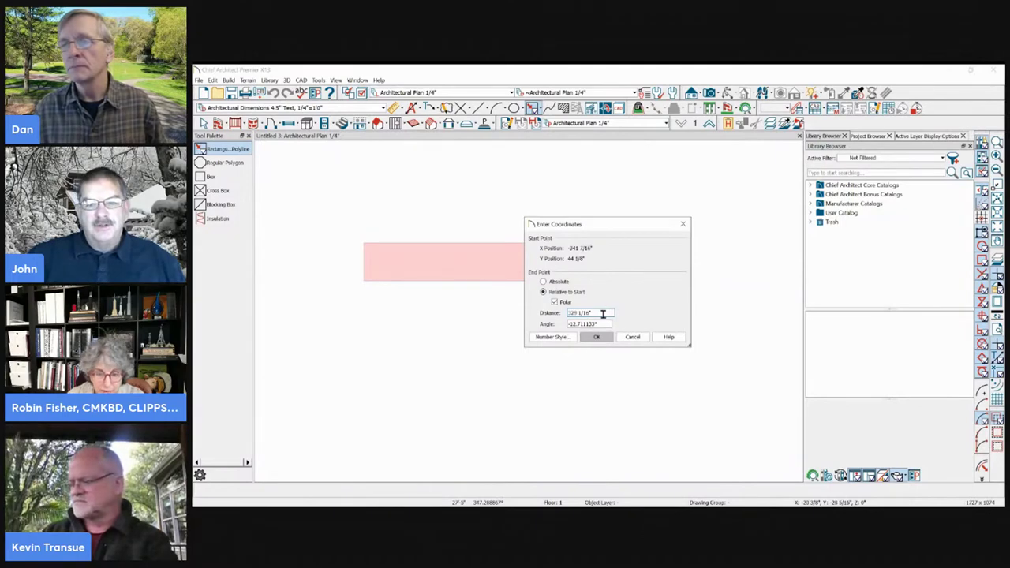
{"action": "left_click", "coordinate": [544, 281]}
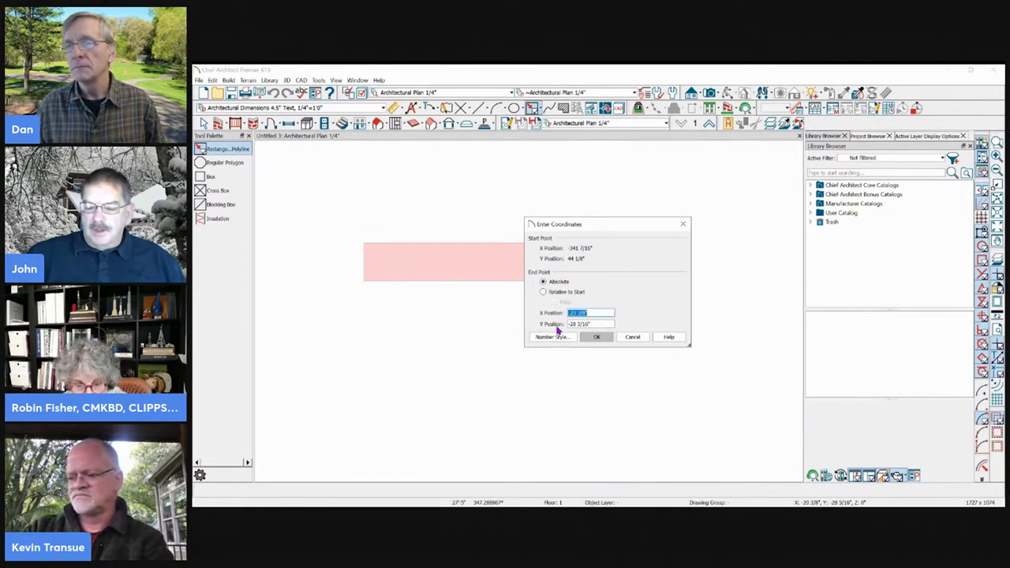
{"action": "type", "text": "750"}
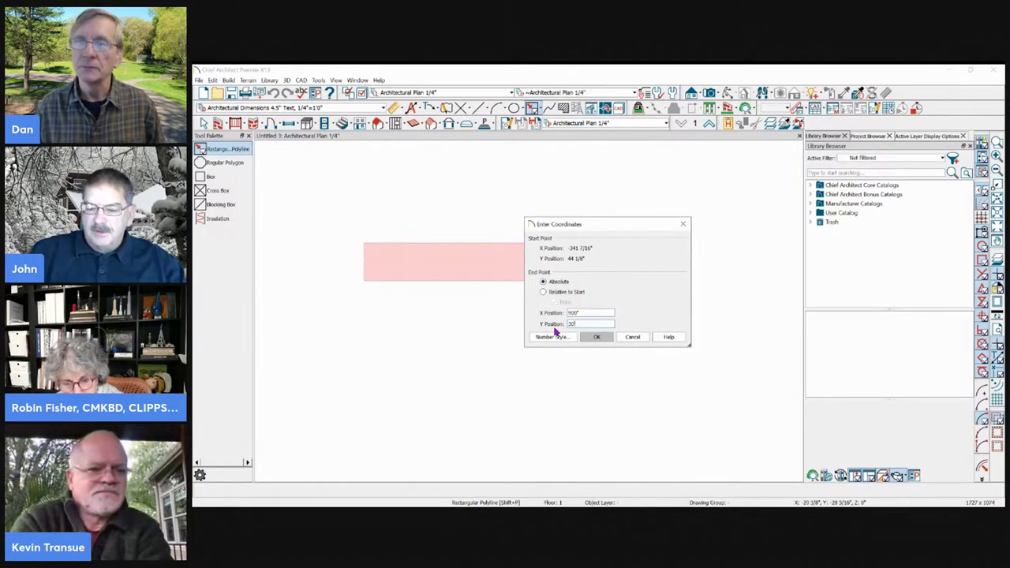
{"action": "key", "text": "Return"}
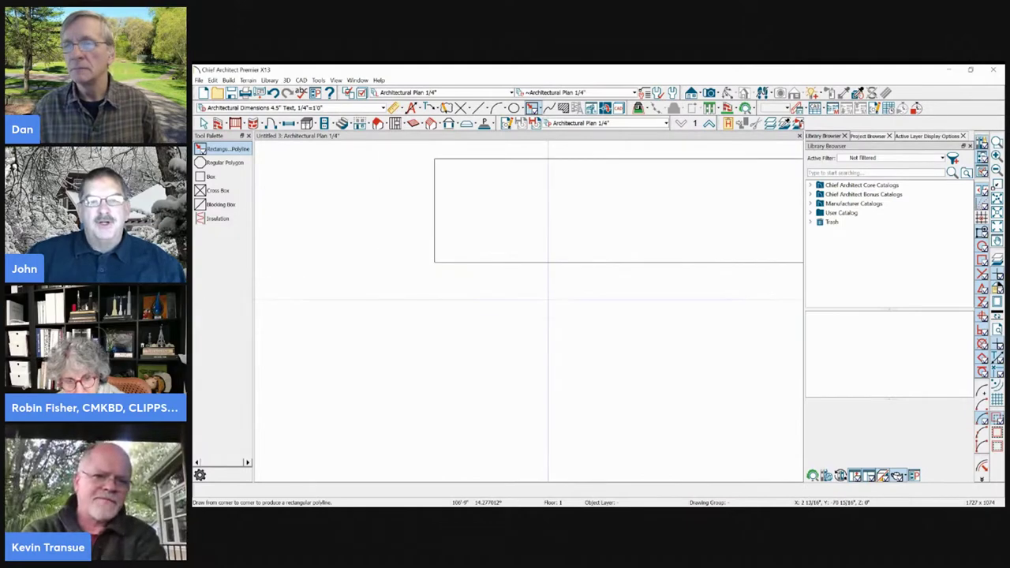
{"action": "scroll", "coordinate": [529, 312], "scroll_direction": "down", "scroll_amount": 3}
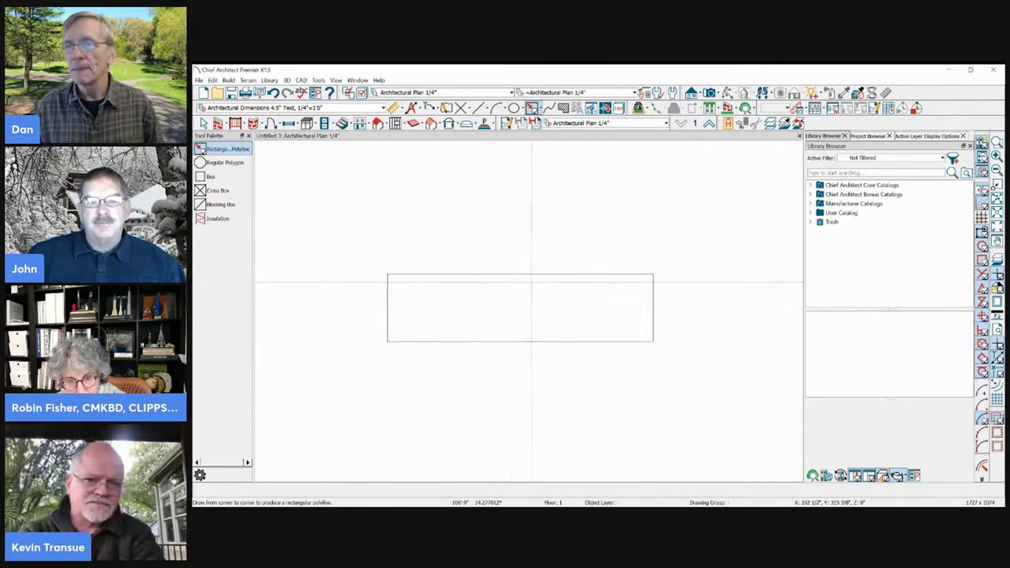
{"action": "scroll", "coordinate": [531, 282], "scroll_direction": "up", "scroll_amount": 1}
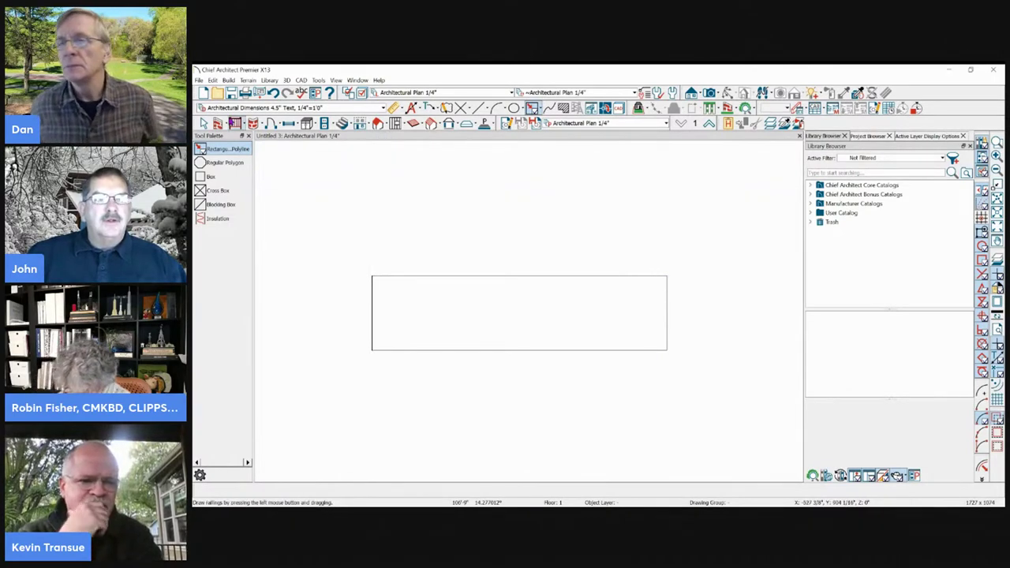
Launch the Space Planning Assistant and choose two floors with a 2-car first garage.
{"action": "left_click", "coordinate": [318, 79]}
{"action": "mouse_move", "coordinate": [350, 157]}
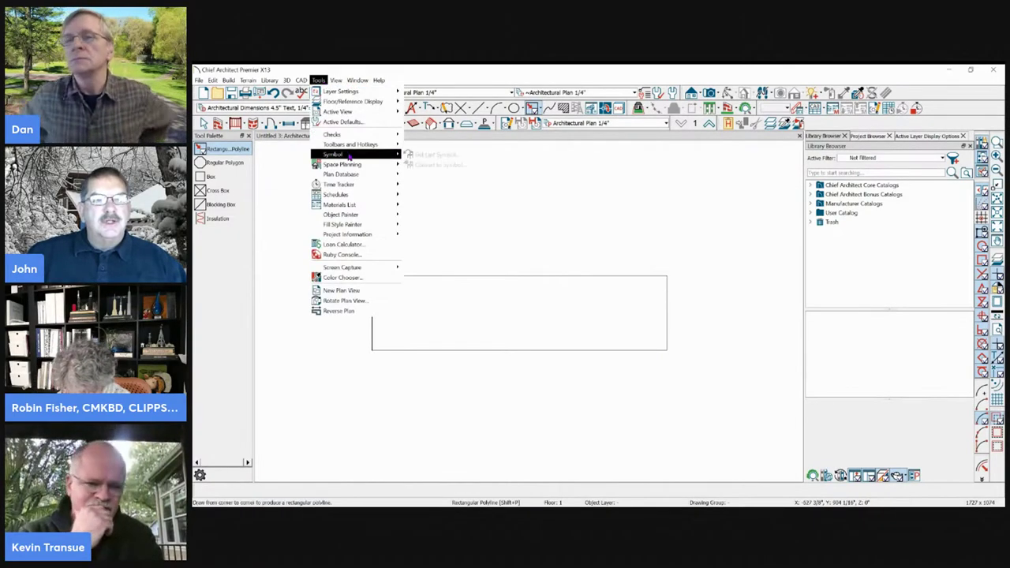
{"action": "mouse_move", "coordinate": [349, 112]}
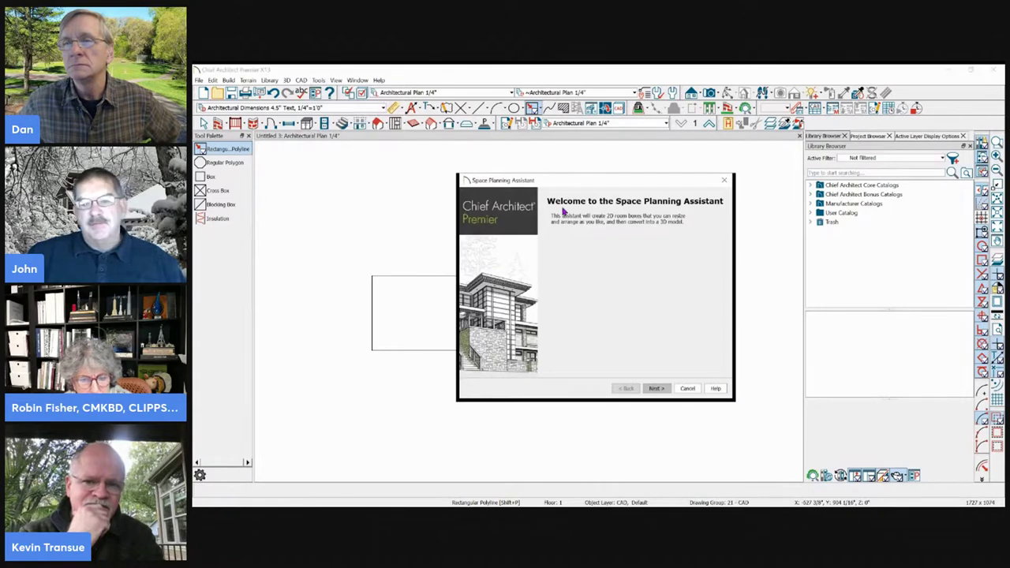
{"action": "left_click", "coordinate": [655, 389]}
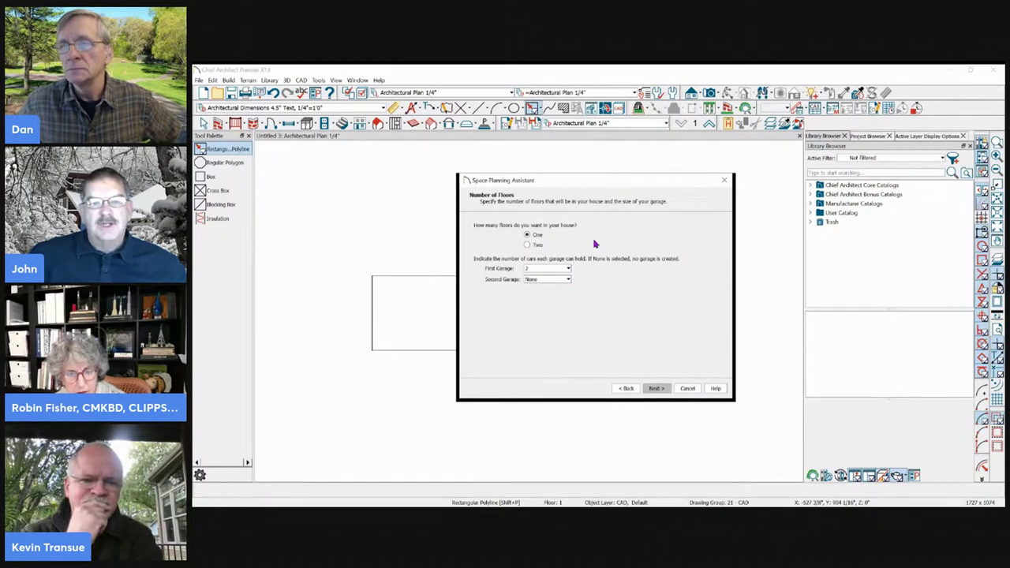
{"action": "left_click", "coordinate": [530, 246]}
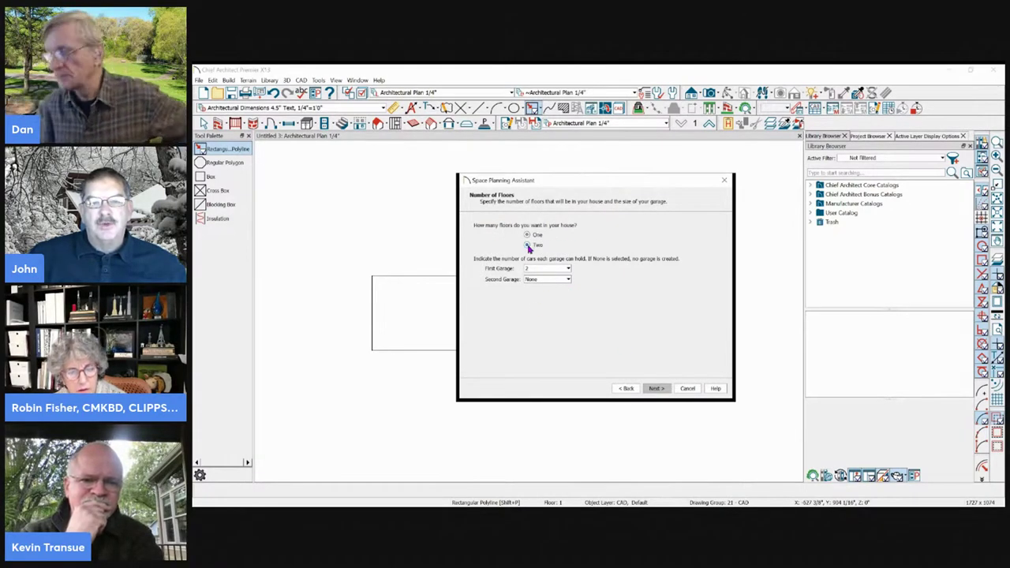
{"action": "left_click", "coordinate": [569, 270]}
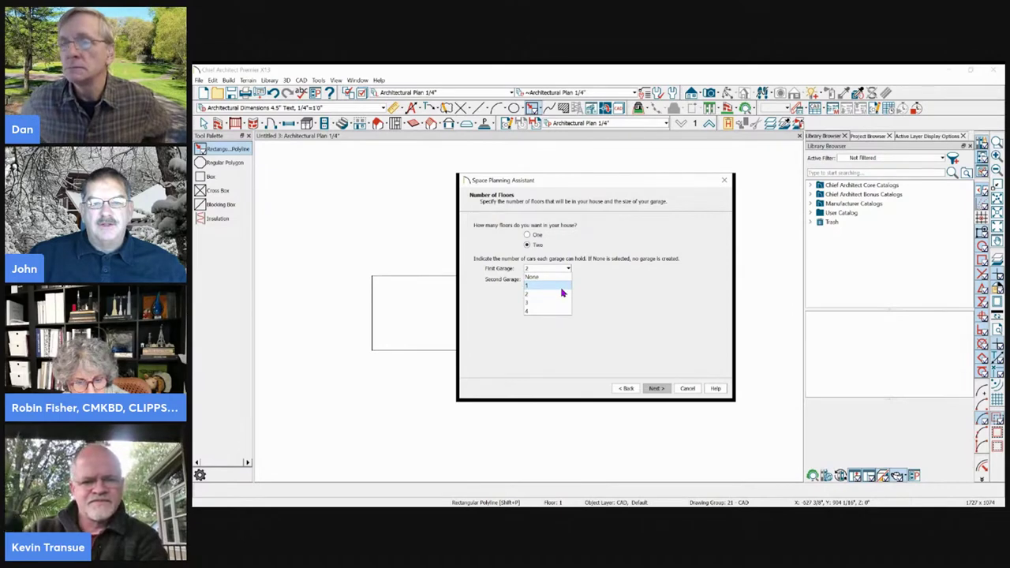
{"action": "left_click", "coordinate": [558, 293]}
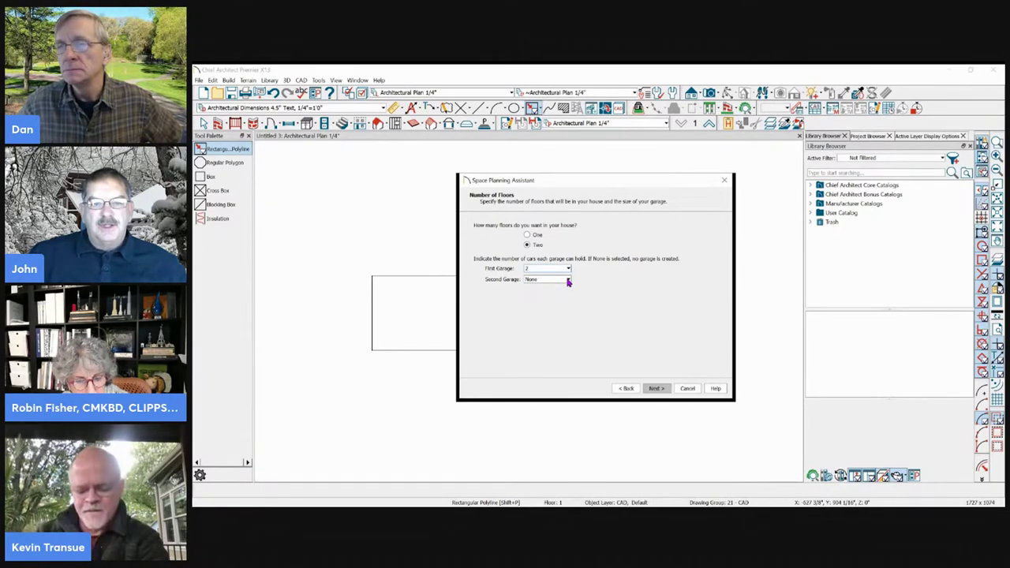
Set first-floor main rooms to 1 bedroom and 1 full bath, with Formal Dining and no Living Room.
{"action": "left_click", "coordinate": [658, 389]}
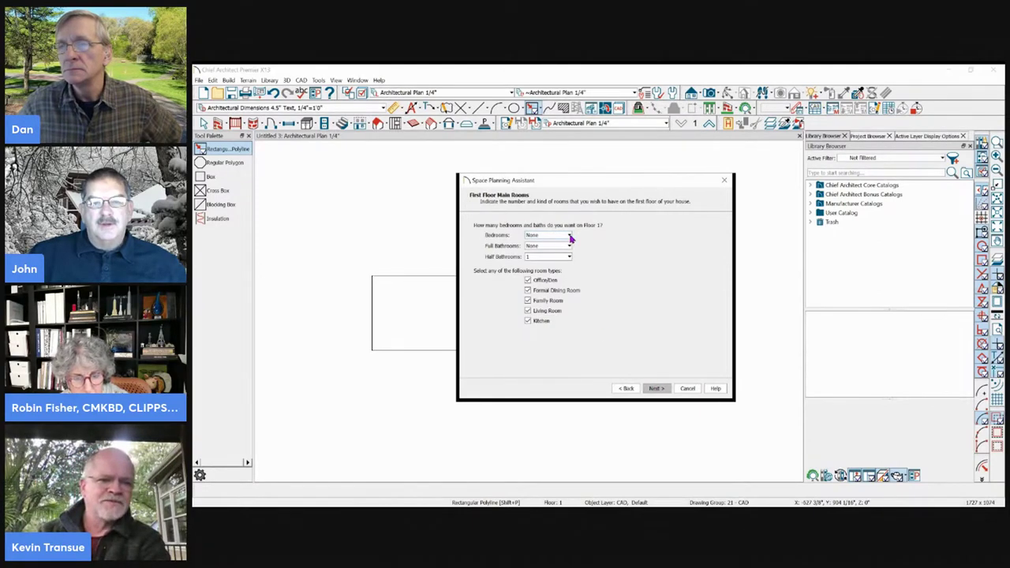
{"action": "left_click", "coordinate": [571, 239]}
{"action": "left_click", "coordinate": [545, 255]}
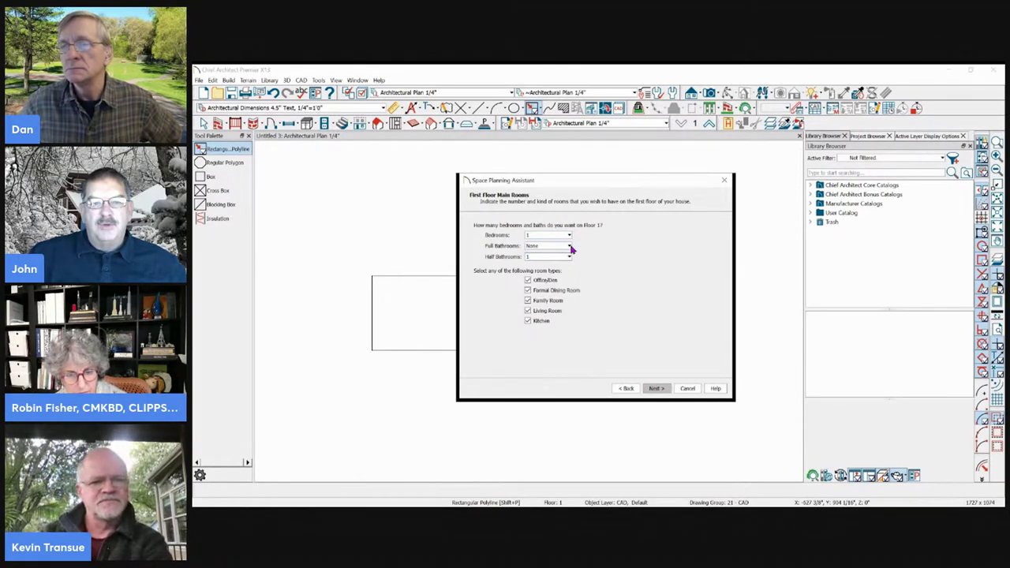
{"action": "left_click", "coordinate": [570, 246]}
{"action": "left_click", "coordinate": [565, 263]}
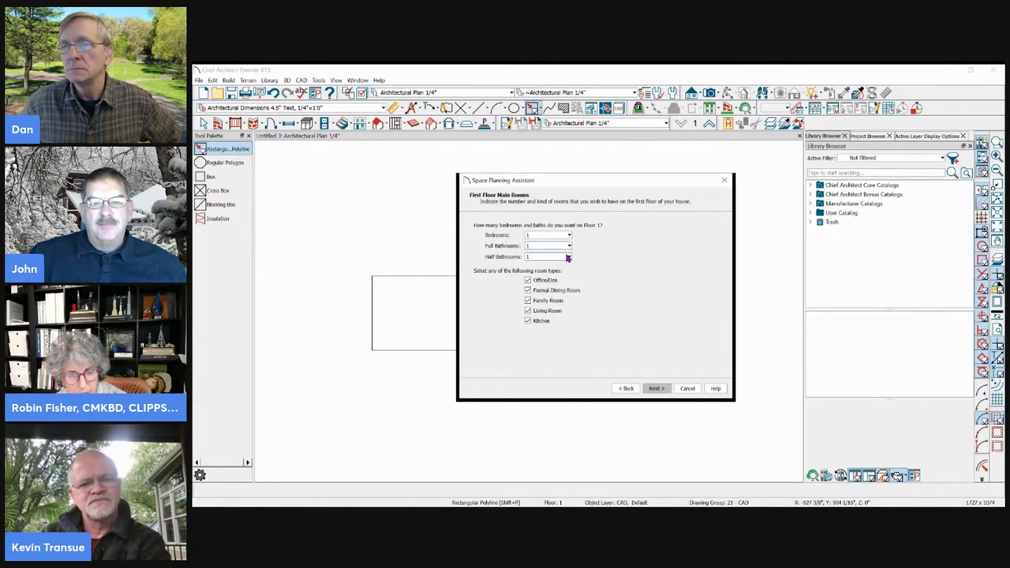
{"action": "left_click", "coordinate": [528, 290]}
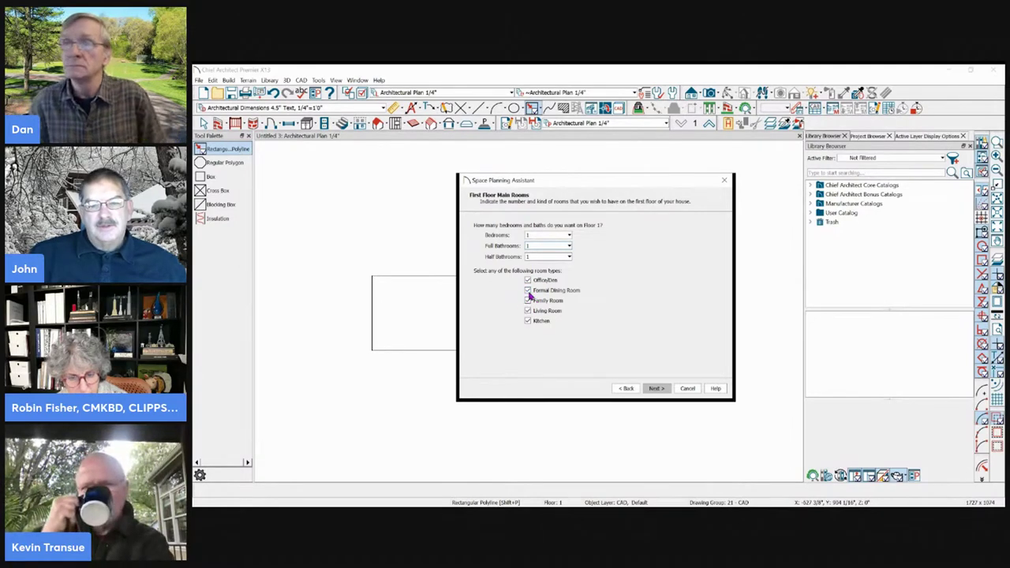
{"action": "left_click", "coordinate": [529, 311]}
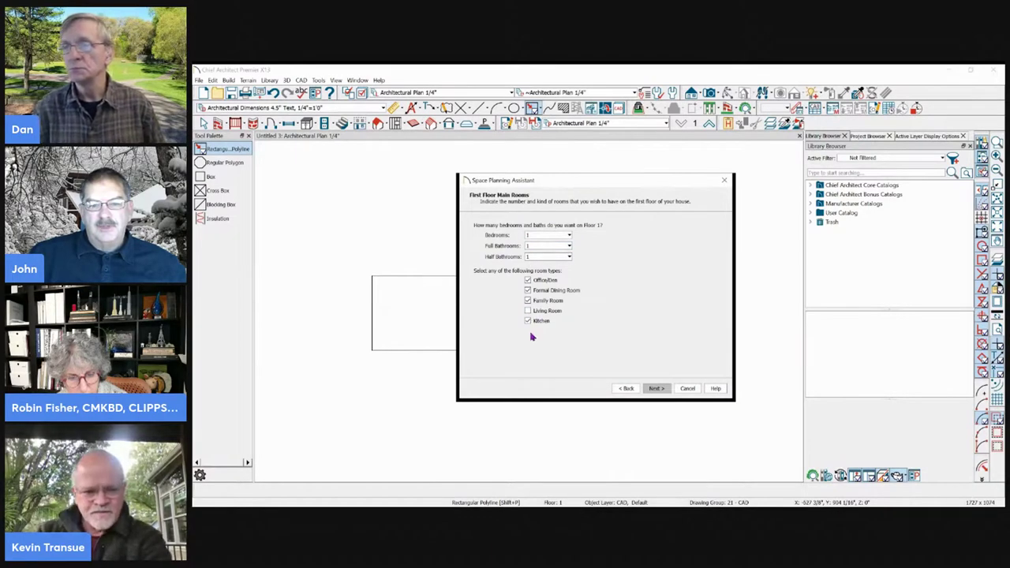
On the first-floor additional rooms page, set extra closets to None.
{"action": "left_click", "coordinate": [655, 389]}
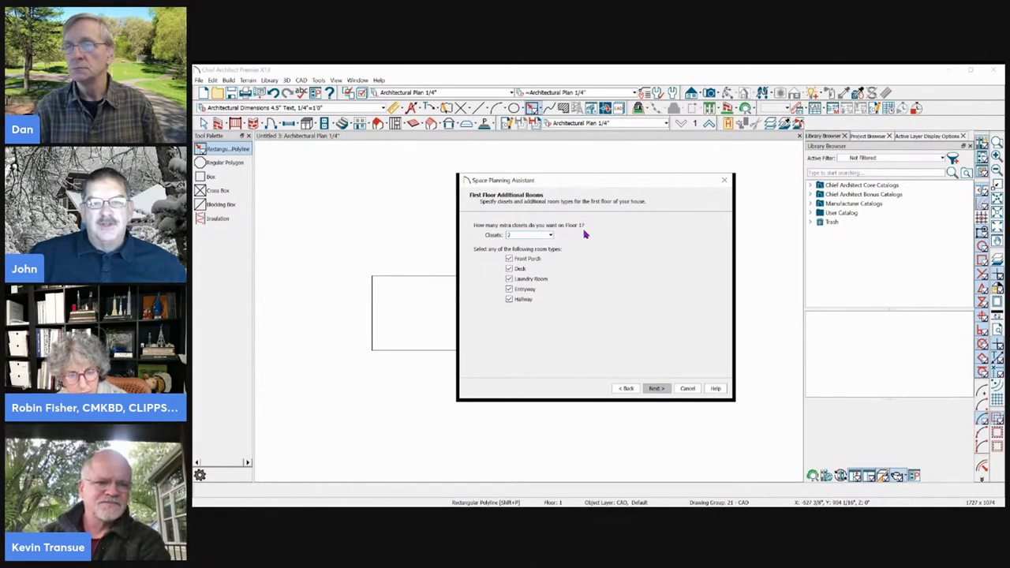
{"action": "left_click", "coordinate": [551, 236]}
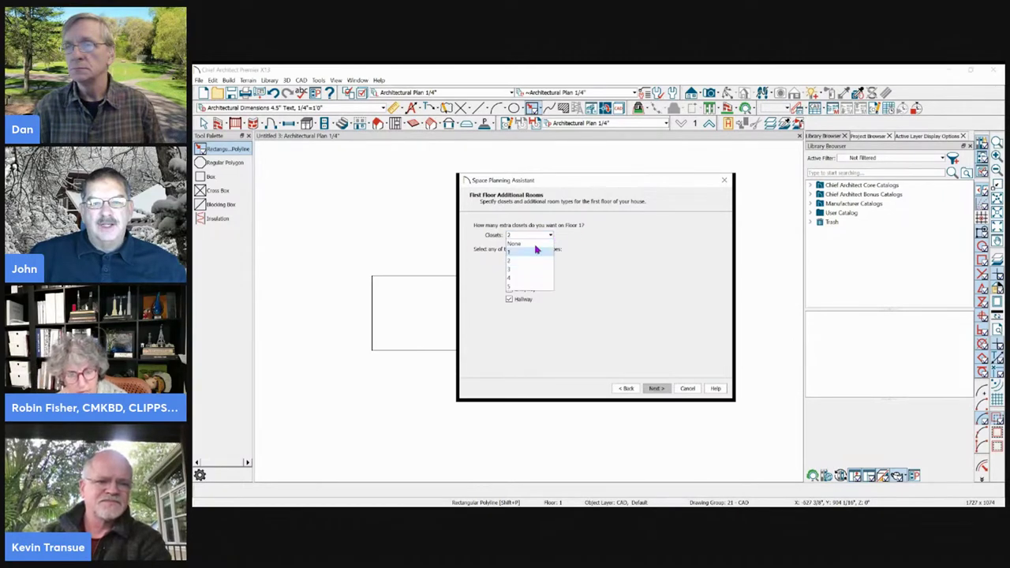
{"action": "left_click", "coordinate": [528, 249]}
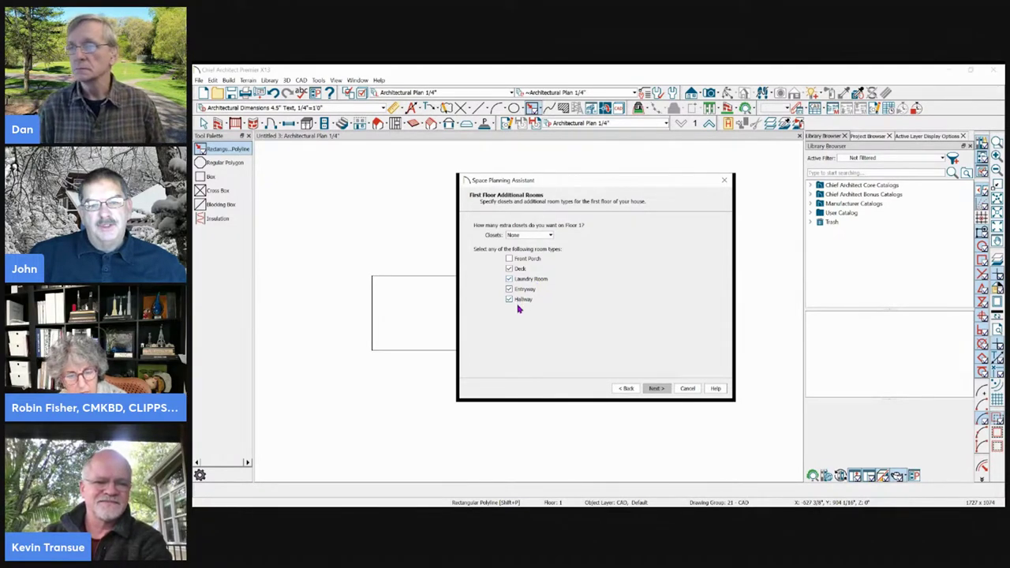
Set second-floor main rooms to 1 bedroom and 1 full bathroom.
{"action": "left_click", "coordinate": [657, 388]}
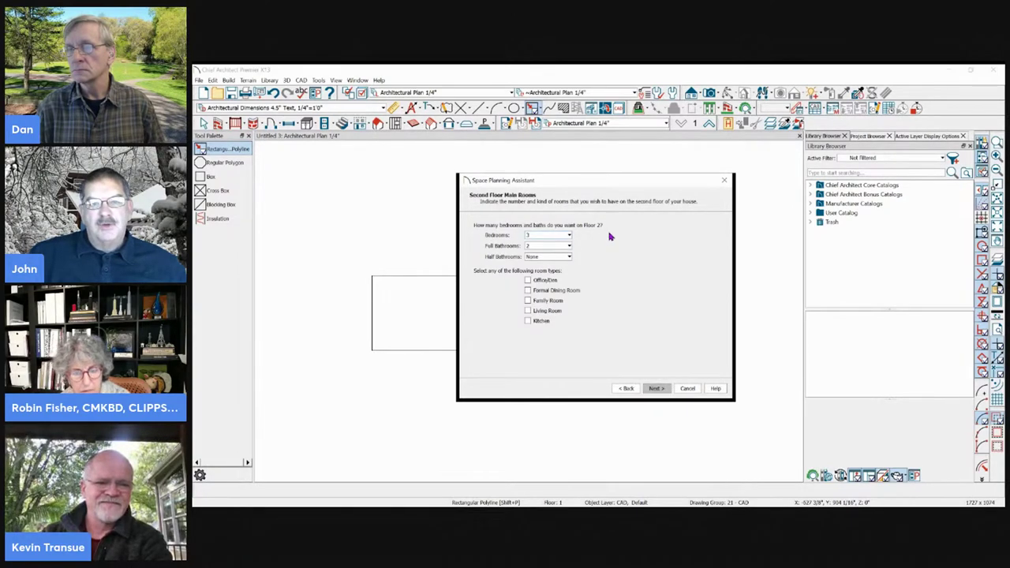
{"action": "left_click", "coordinate": [569, 235]}
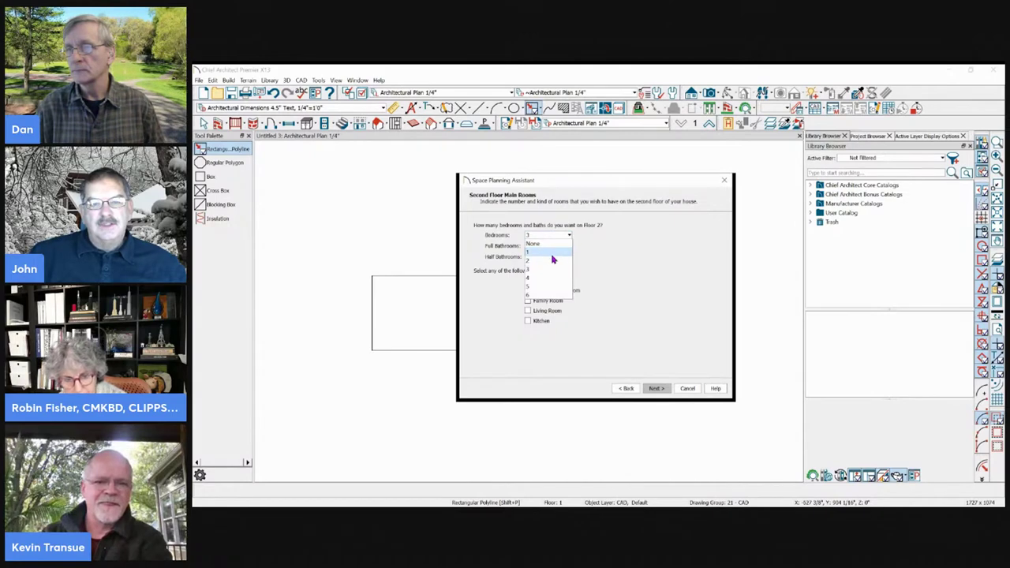
{"action": "left_click", "coordinate": [552, 253]}
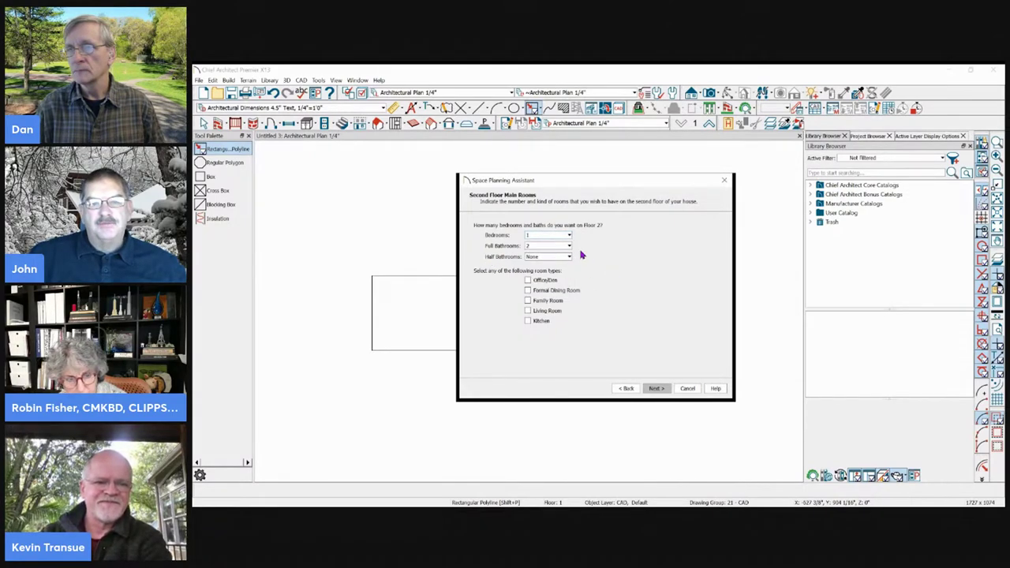
{"action": "left_click", "coordinate": [570, 247]}
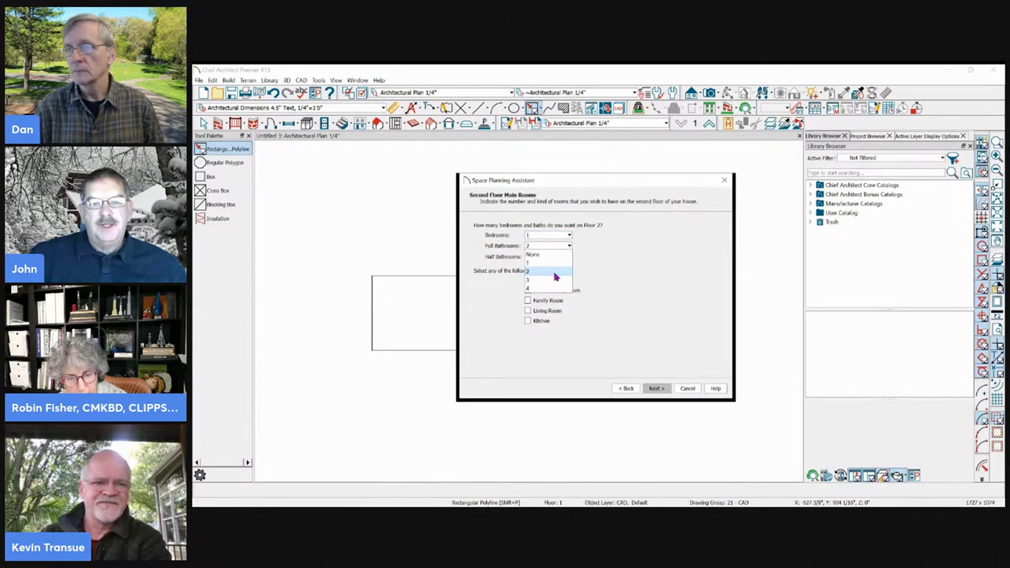
{"action": "left_click", "coordinate": [559, 263]}
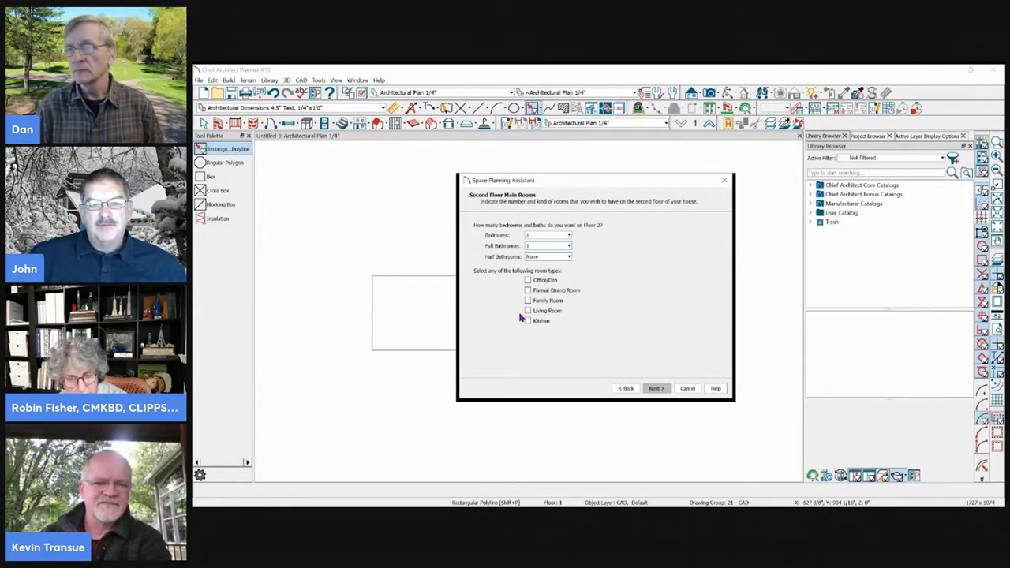
Leave second-floor additional rooms without a Laundry Room and advance to the final page.
{"action": "left_click", "coordinate": [655, 389]}
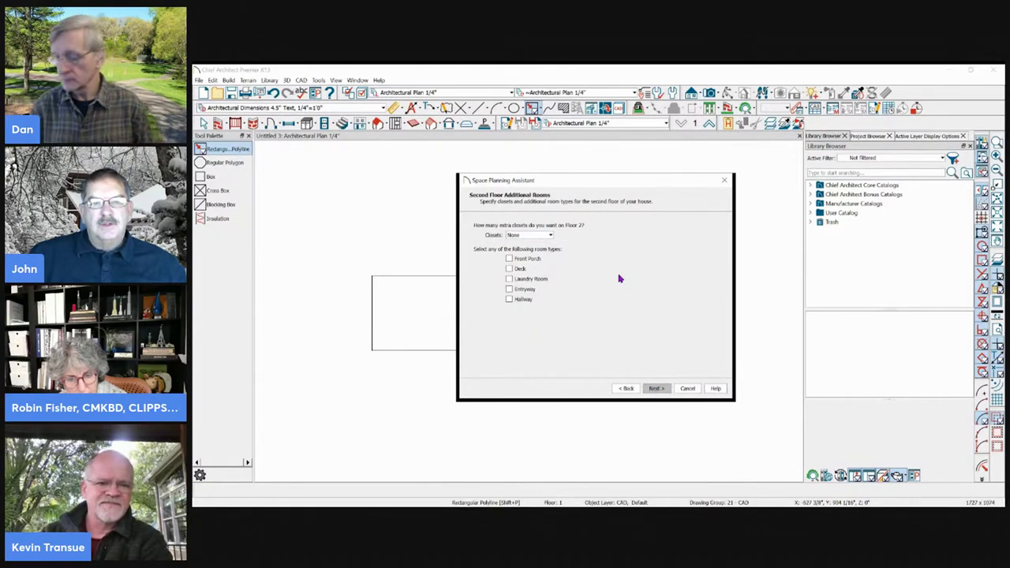
{"action": "left_click", "coordinate": [540, 280]}
{"action": "left_click", "coordinate": [537, 278]}
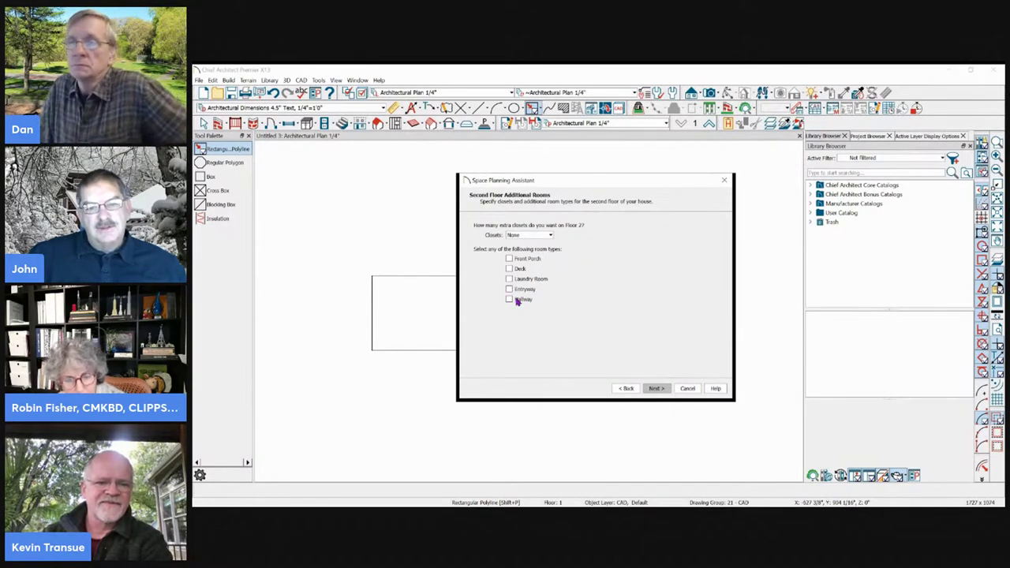
{"action": "left_click", "coordinate": [654, 389]}
Generate the room boxes and shift the rectangular footprint right, clear of them.
{"action": "left_click", "coordinate": [660, 389]}
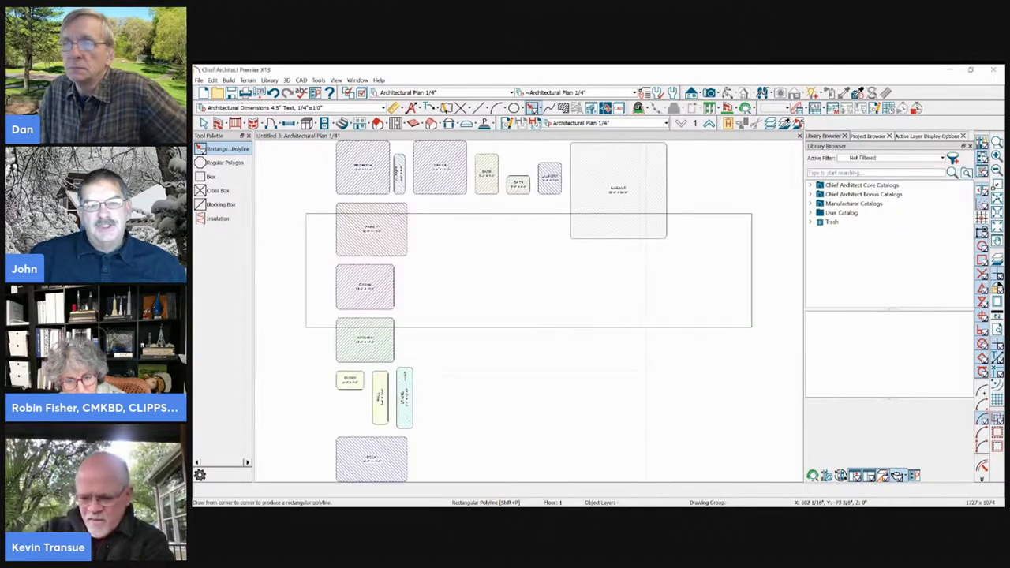
{"action": "scroll", "coordinate": [559, 232], "scroll_direction": "down", "scroll_amount": 4}
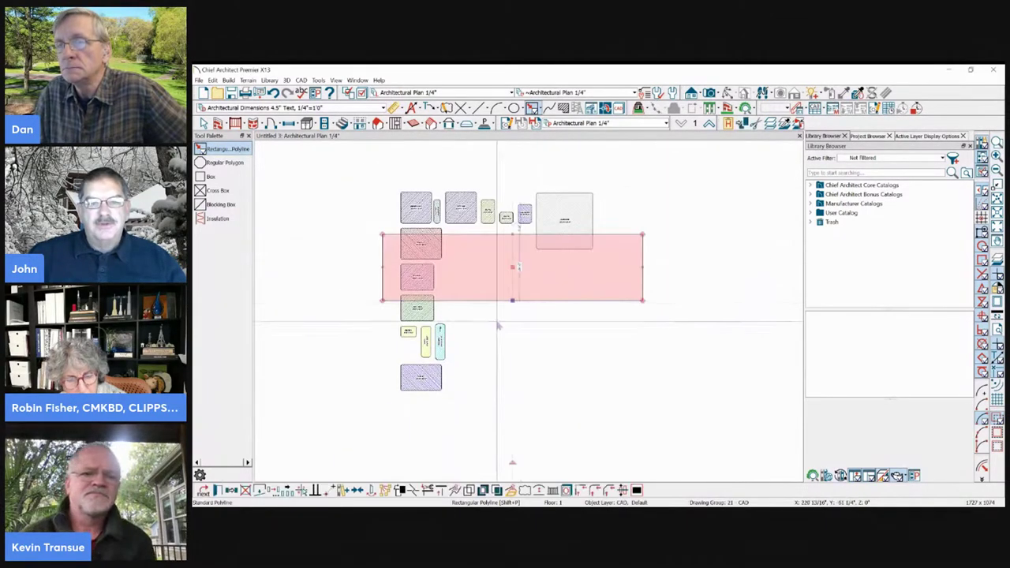
{"action": "left_click", "coordinate": [520, 266]}
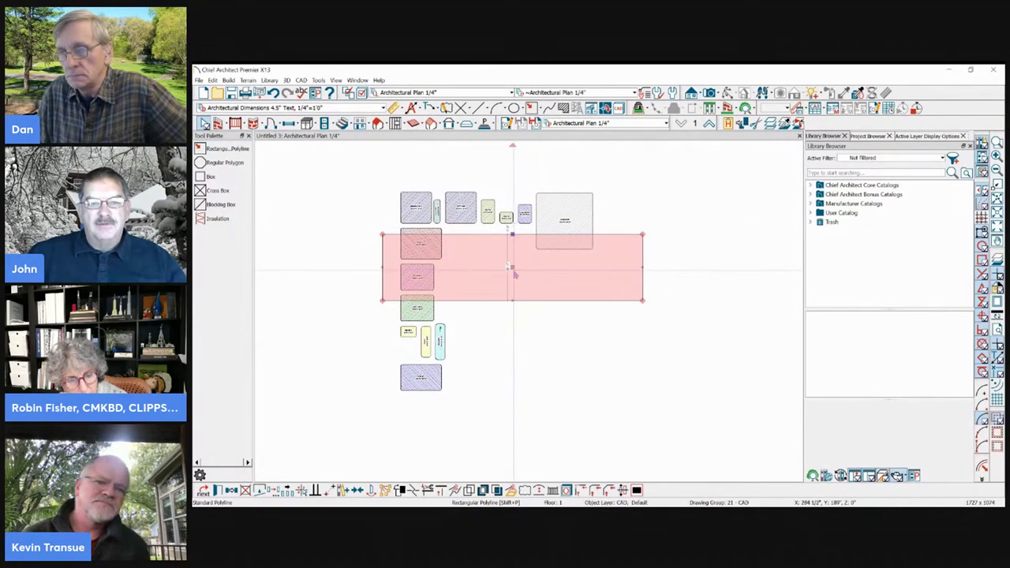
{"action": "left_click_drag", "start_coordinate": [512, 266], "coordinate": [596, 322]}
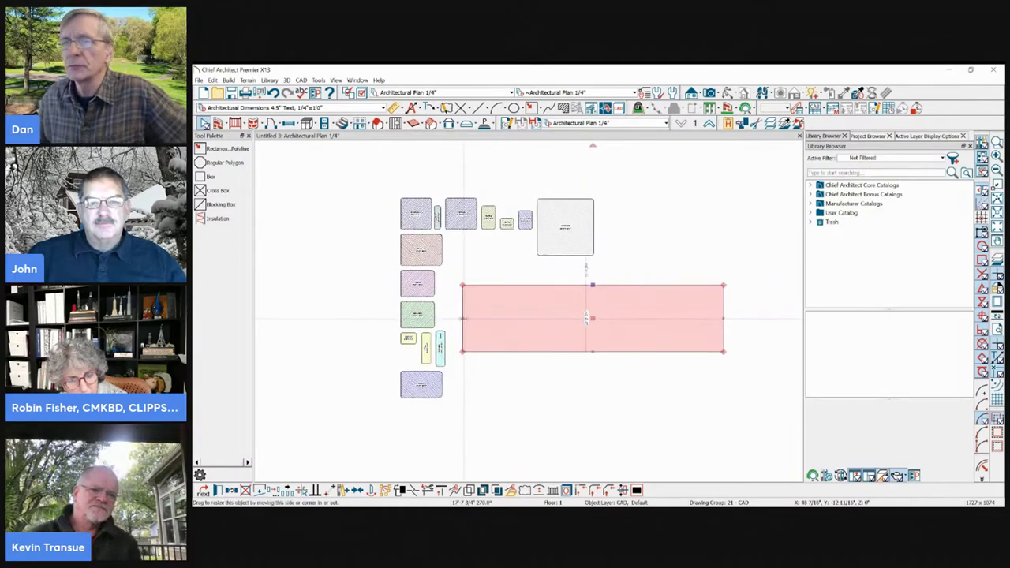
Switch between Floor 2 and Floor 1 to check both floors, ending on Floor 1.
{"action": "scroll", "coordinate": [473, 300], "scroll_direction": "up", "scroll_amount": 3}
{"action": "scroll", "coordinate": [455, 246], "scroll_direction": "down", "scroll_amount": 1}
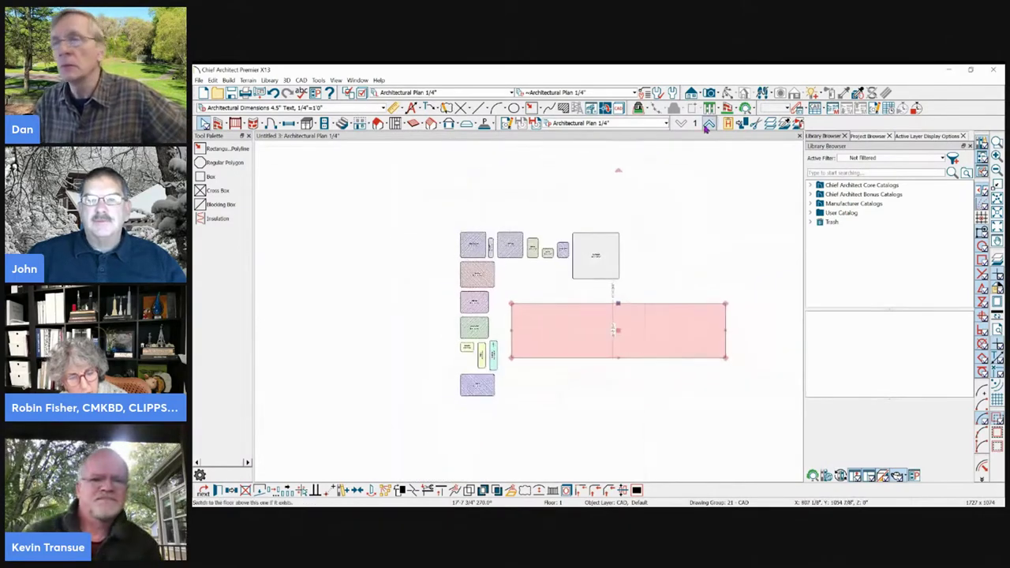
{"action": "key", "text": "Page_Up"}
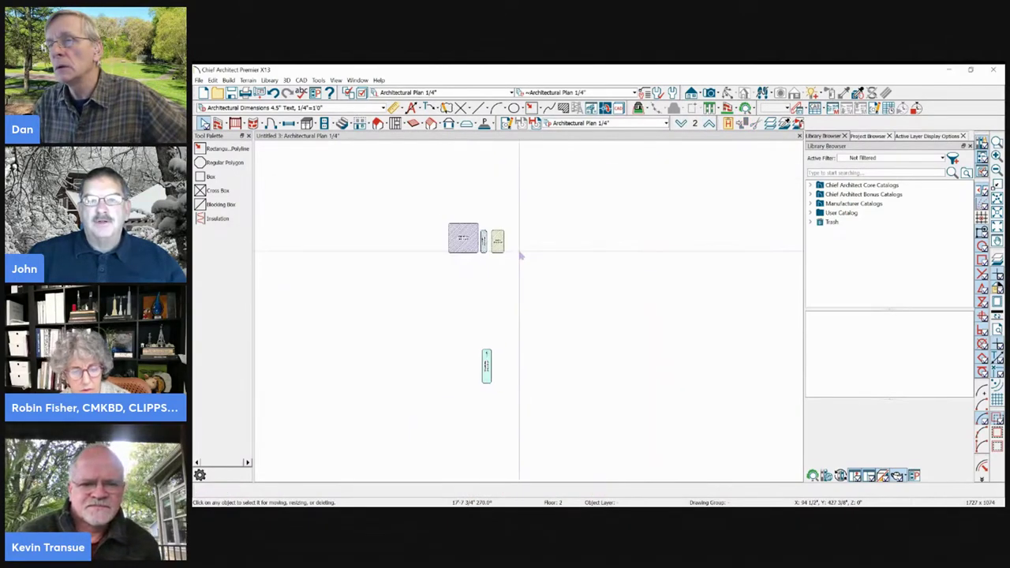
{"action": "scroll", "coordinate": [537, 237], "scroll_direction": "up", "scroll_amount": 1}
{"action": "left_click", "coordinate": [682, 125]}
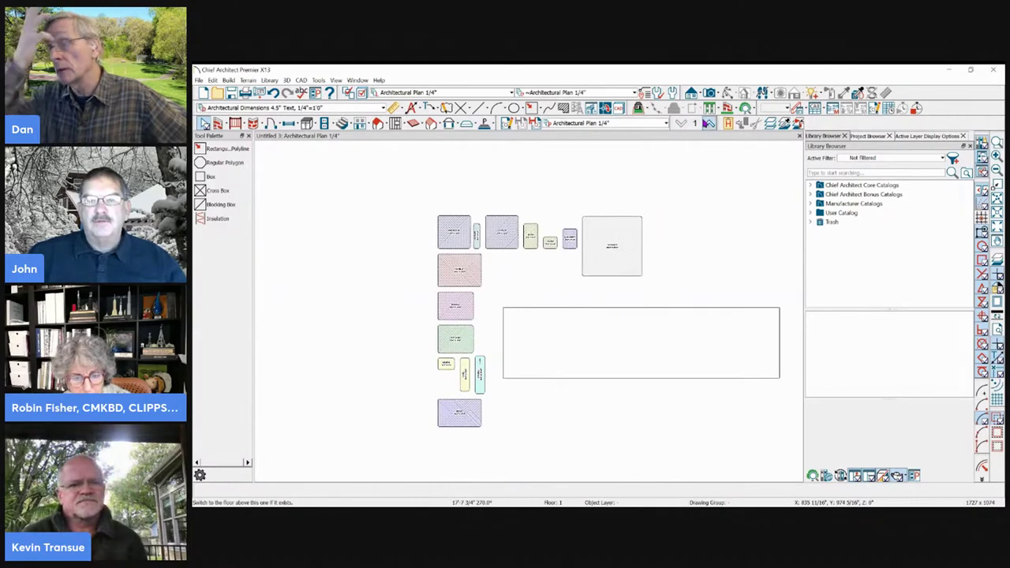
{"action": "left_click", "coordinate": [708, 125]}
{"action": "left_click", "coordinate": [682, 125]}
{"action": "scroll", "coordinate": [536, 261], "scroll_direction": "up", "scroll_amount": 1}
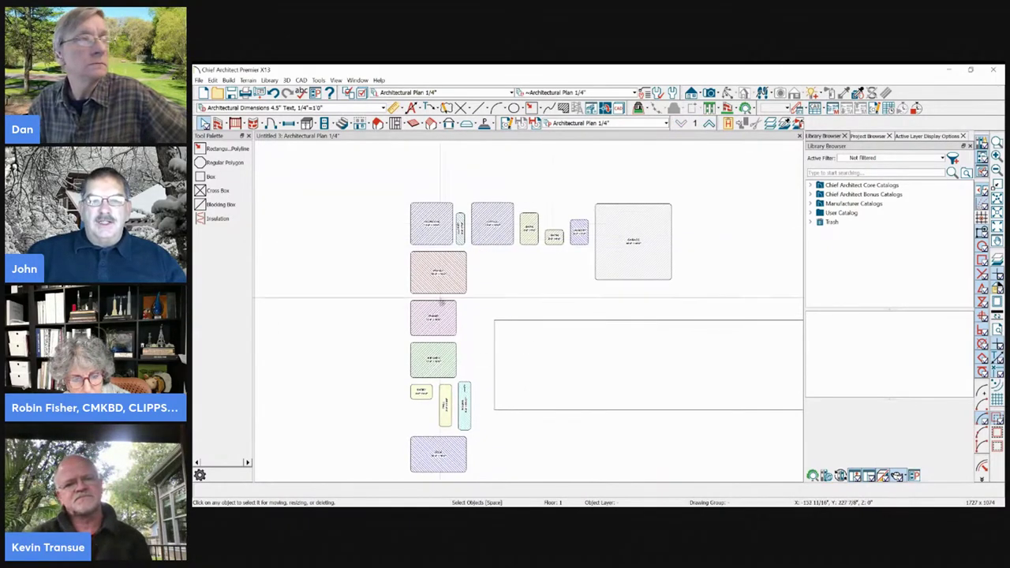
{"action": "scroll", "coordinate": [624, 332], "scroll_direction": "down", "scroll_amount": 2}
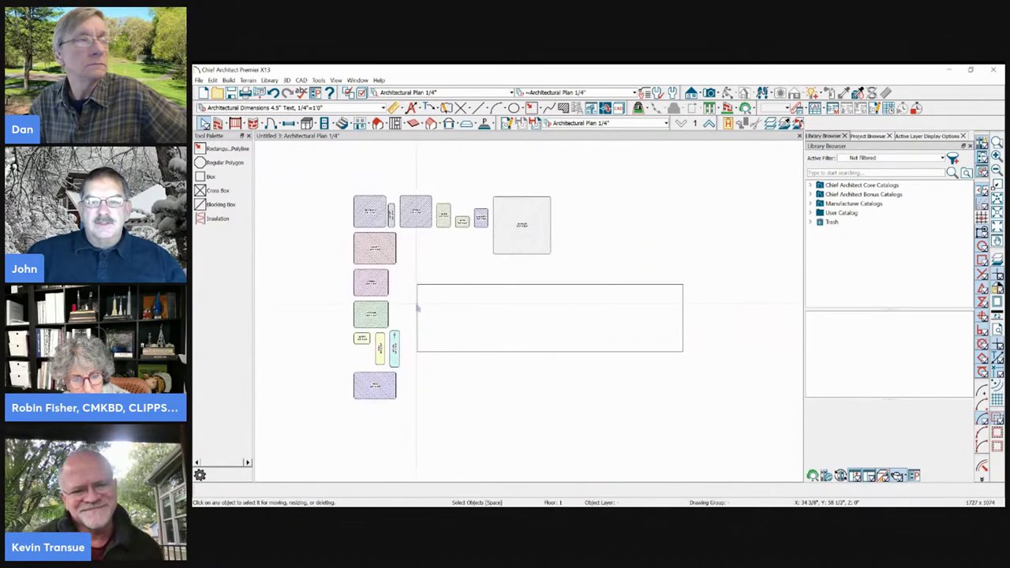
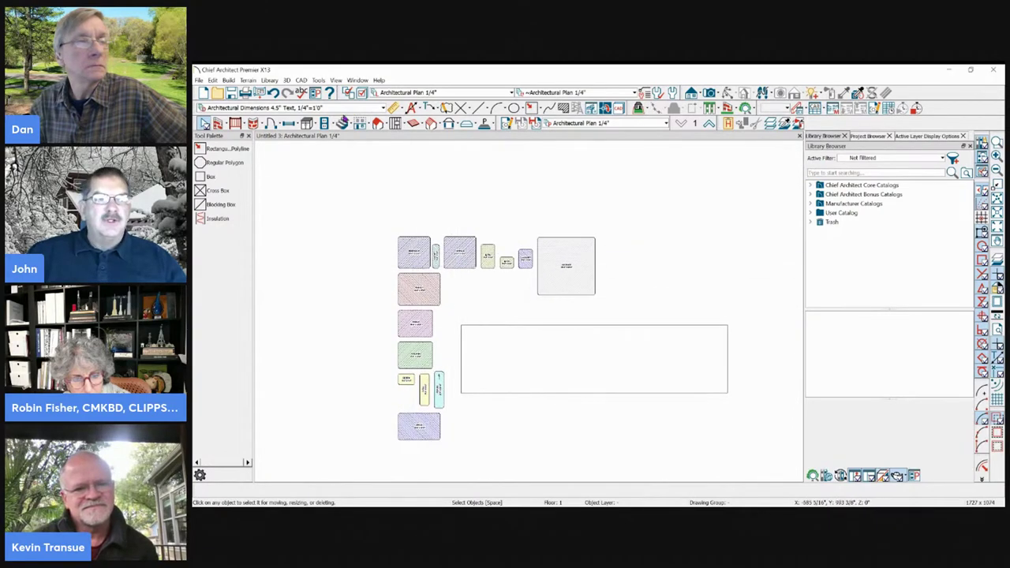
Load the Space Planning room-box tools via the Bathroom tool, then cancel it without placing a room.
{"action": "left_click", "coordinate": [320, 81]}
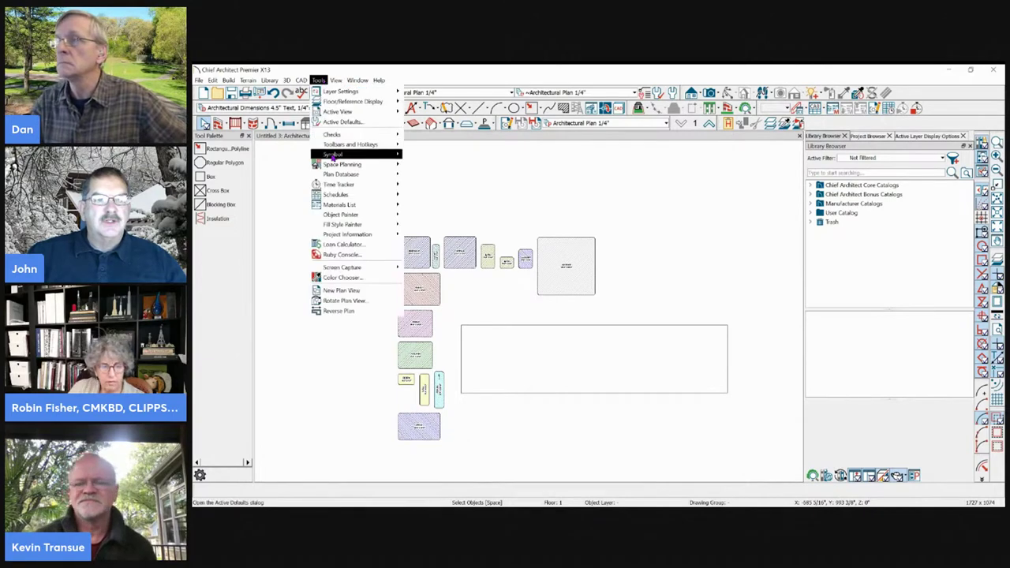
{"action": "mouse_move", "coordinate": [379, 164]}
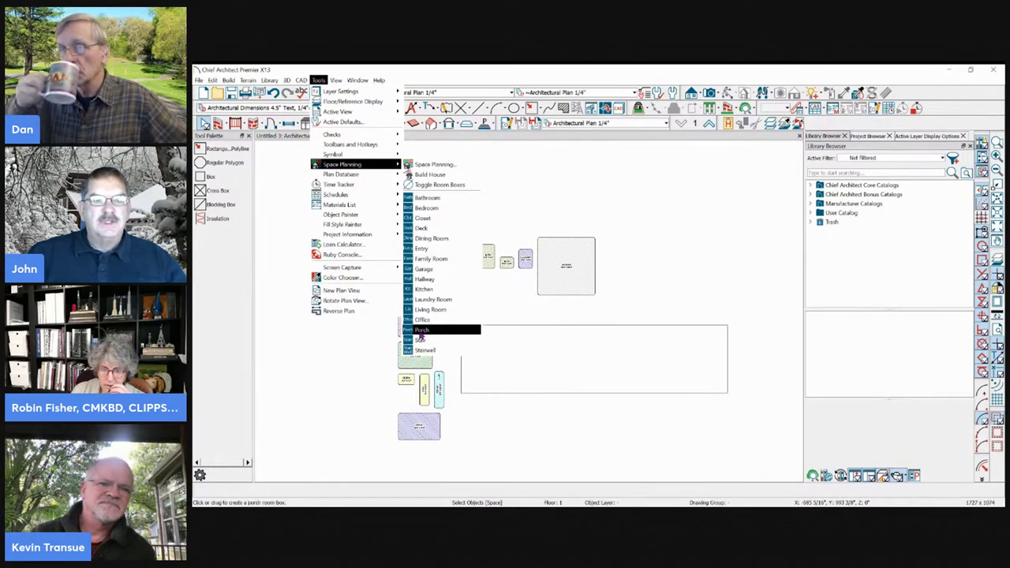
{"action": "left_click", "coordinate": [427, 197]}
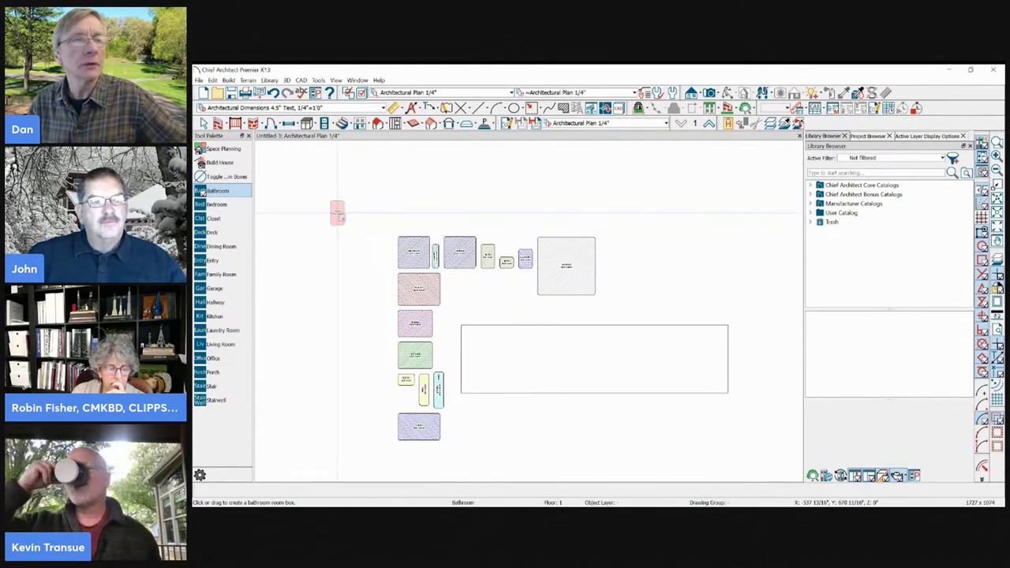
{"action": "key", "text": "space"}
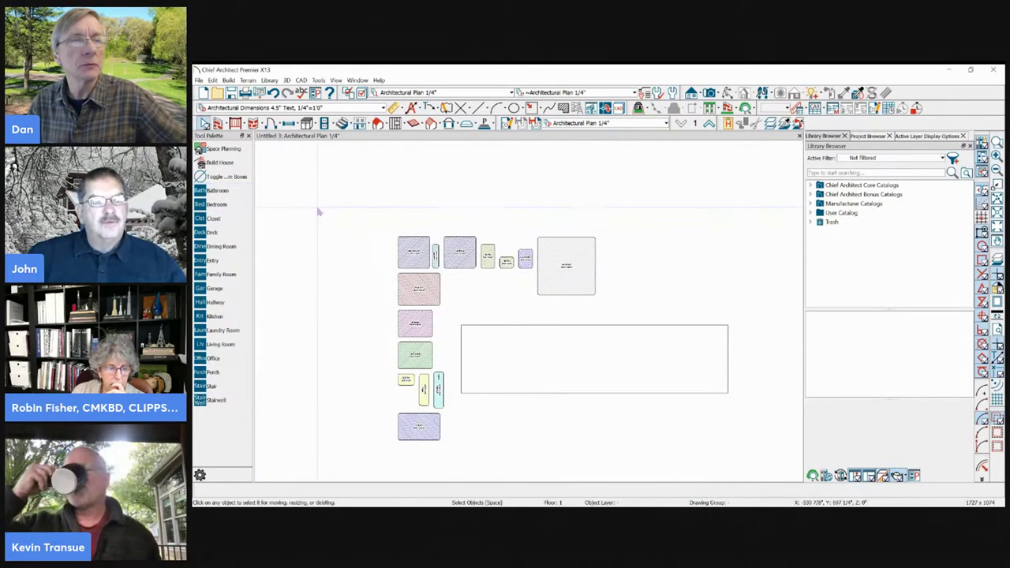
{"action": "left_click", "coordinate": [214, 180]}
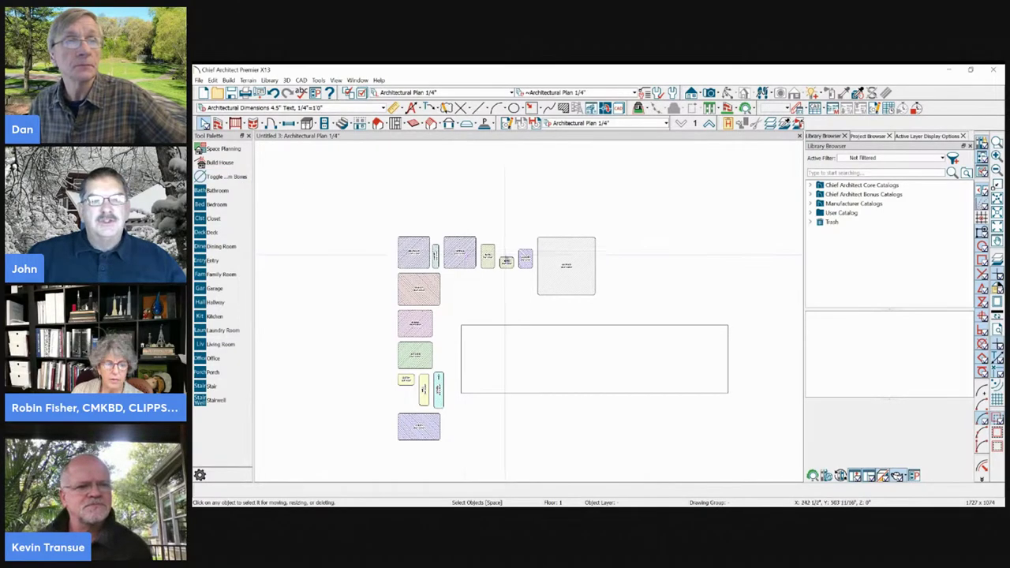
{"action": "left_click", "coordinate": [212, 180]}
{"action": "left_click", "coordinate": [211, 180]}
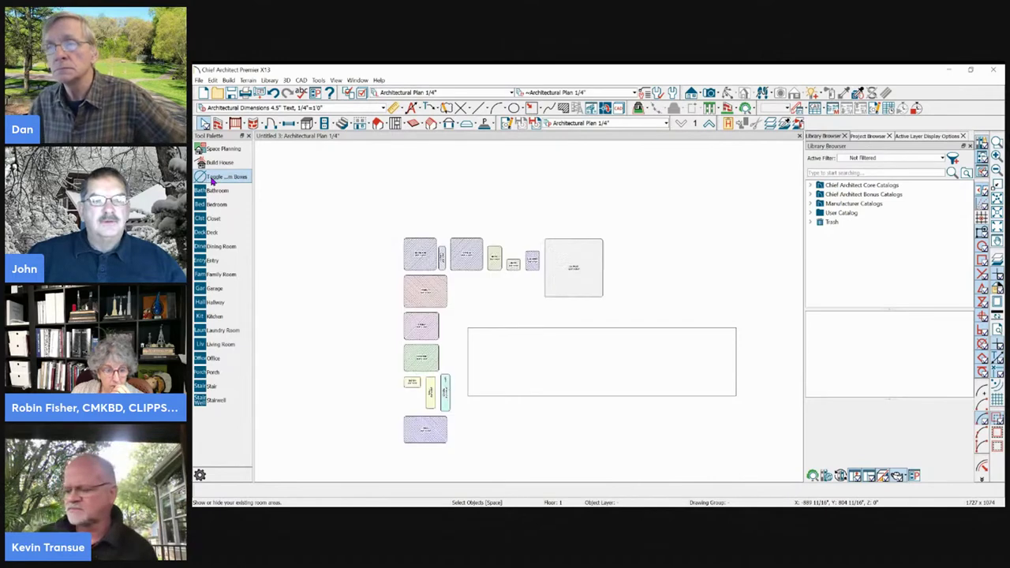
{"action": "left_click", "coordinate": [217, 180]}
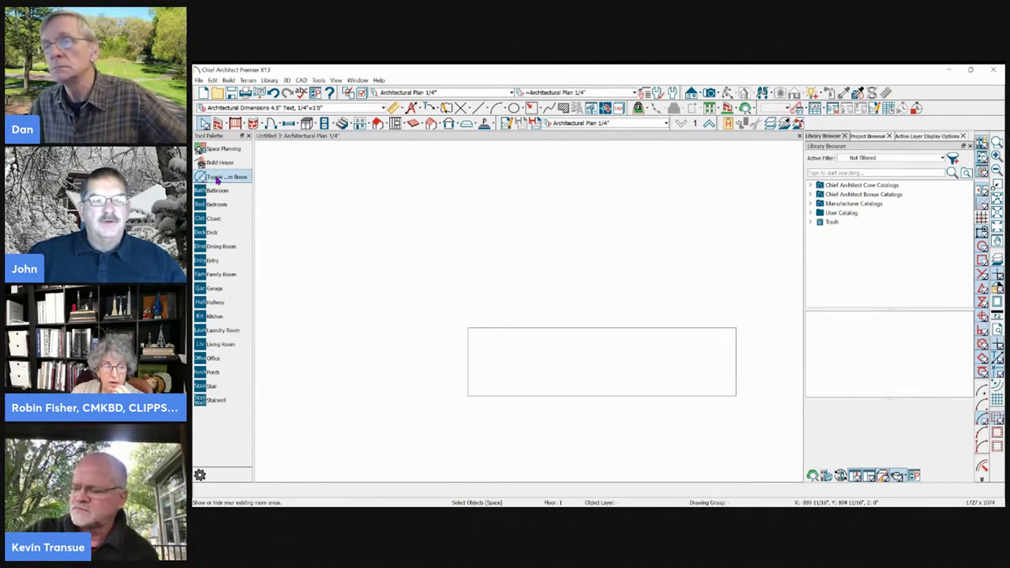
{"action": "left_click", "coordinate": [218, 180]}
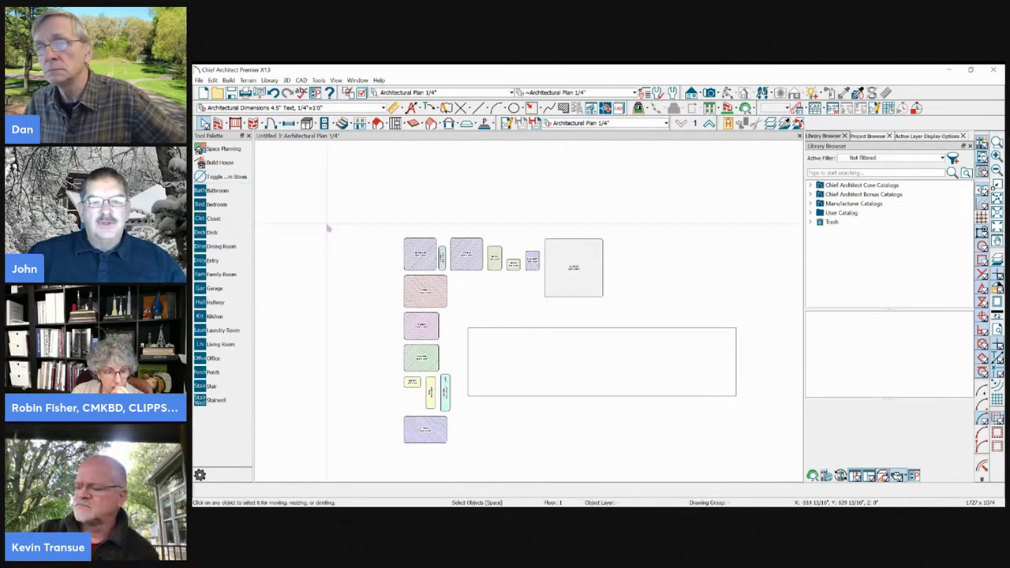
{"action": "scroll", "coordinate": [565, 269], "scroll_direction": "up", "scroll_amount": 4}
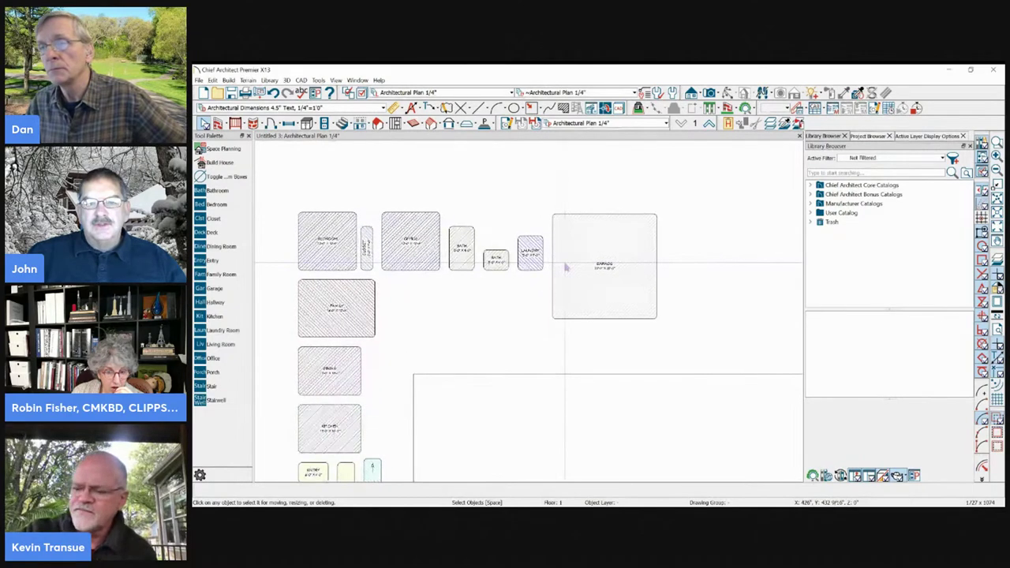
{"action": "left_click", "coordinate": [570, 318]}
{"action": "double_click", "coordinate": [569, 317]}
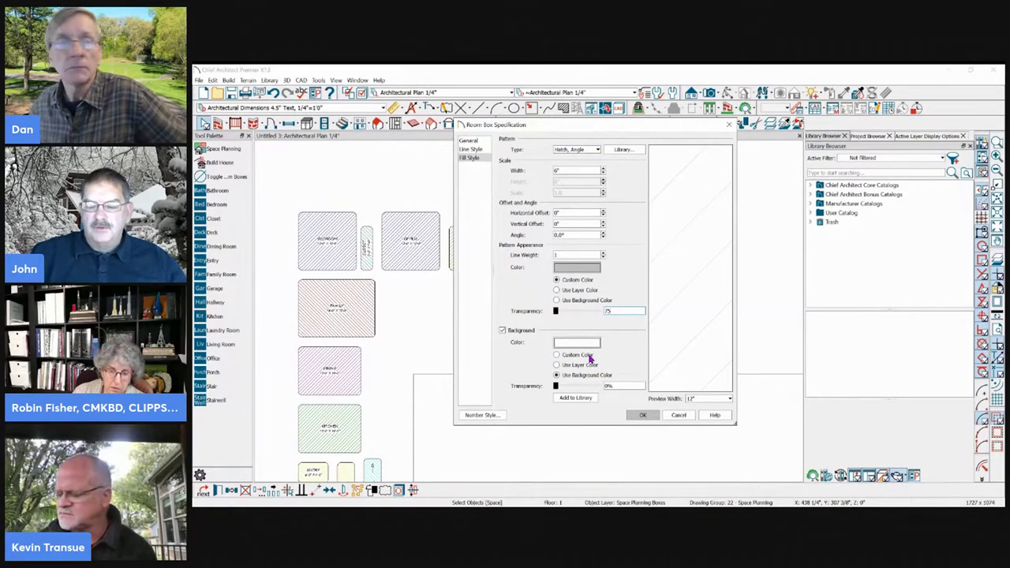
{"action": "key", "text": "Return"}
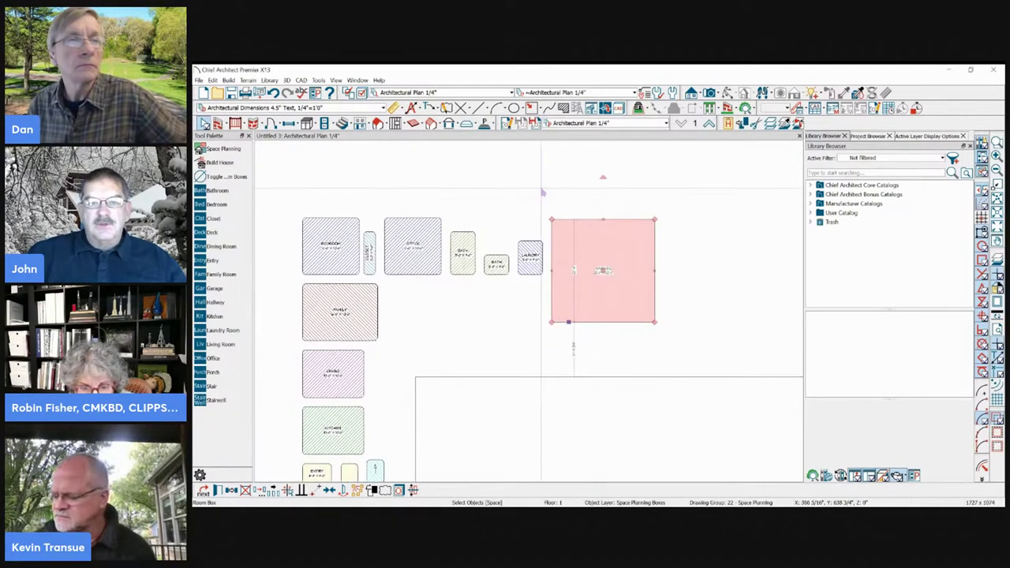
{"action": "left_click", "coordinate": [543, 192]}
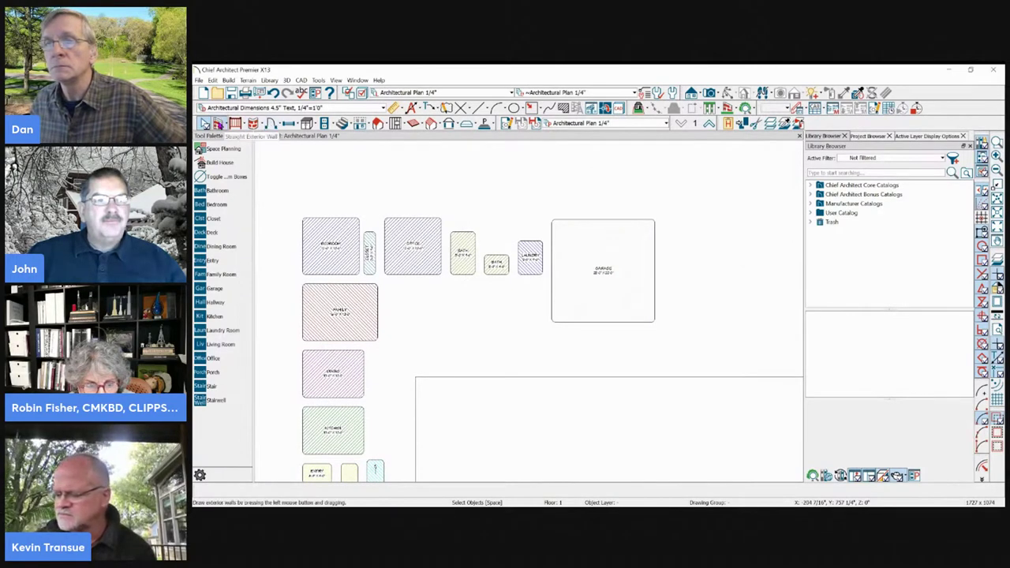
Draw a straight exterior wall through the top row of rooms past the garage.
{"action": "left_click", "coordinate": [218, 124]}
{"action": "left_click_drag", "start_coordinate": [691, 261], "coordinate": [690, 261]}
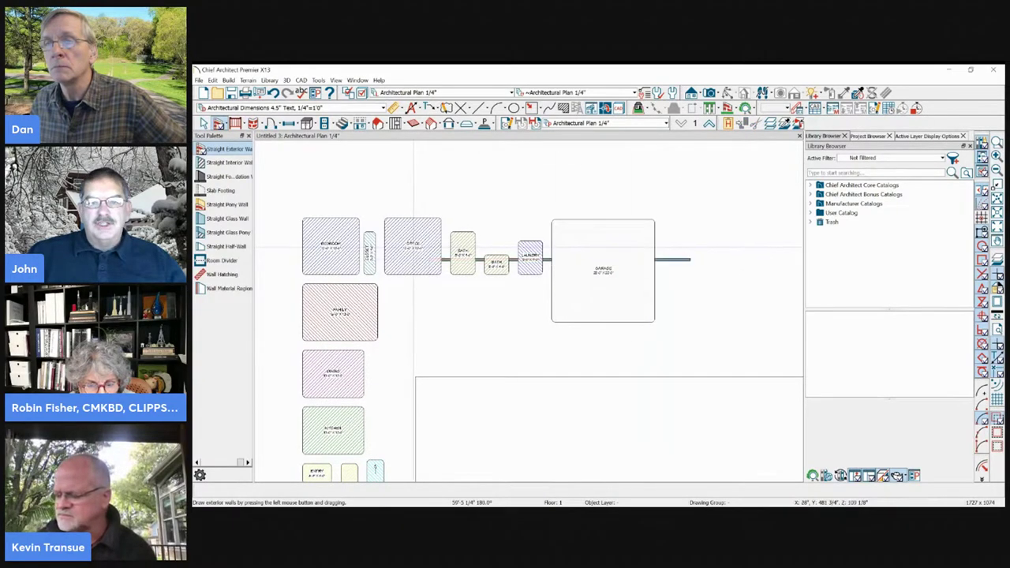
{"action": "scroll", "coordinate": [672, 272], "scroll_direction": "up", "scroll_amount": 3}
{"action": "key", "text": "space"}
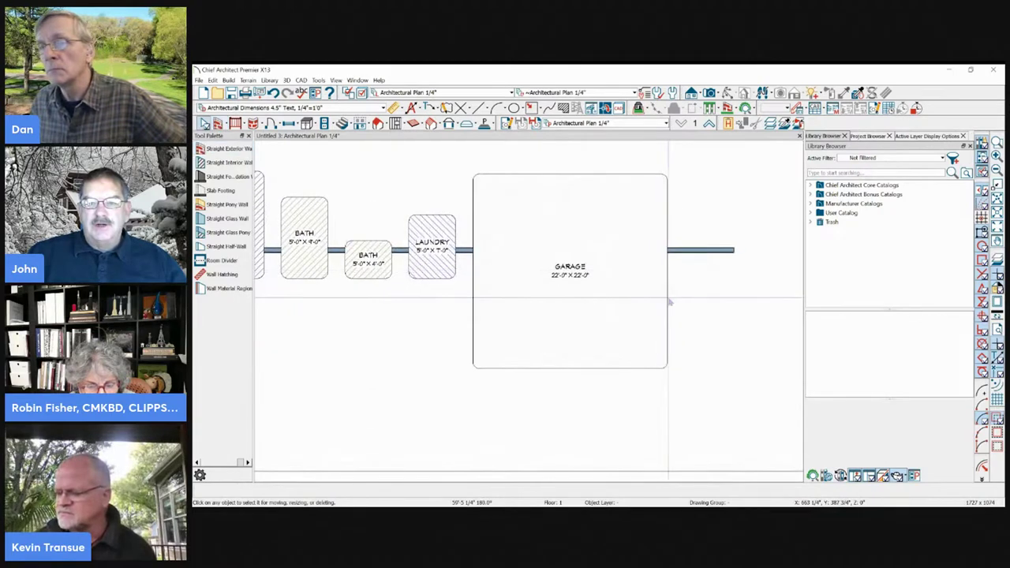
Set the garage box fill to 0% pattern and 75% background transparency so its hatch shows.
{"action": "double_click", "coordinate": [668, 300]}
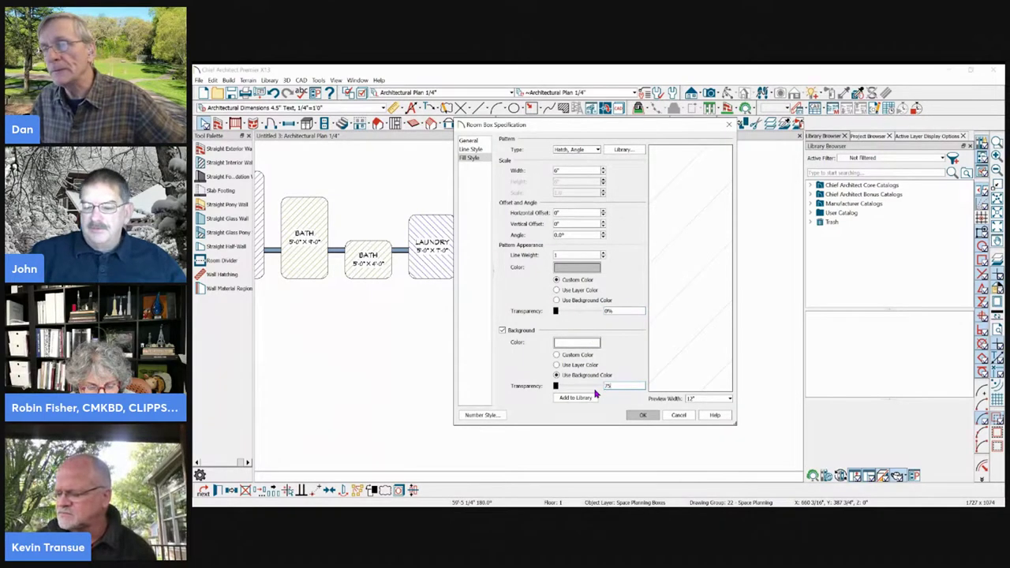
{"action": "key", "text": "Return"}
{"action": "scroll", "coordinate": [595, 392], "scroll_direction": "down", "scroll_amount": 2}
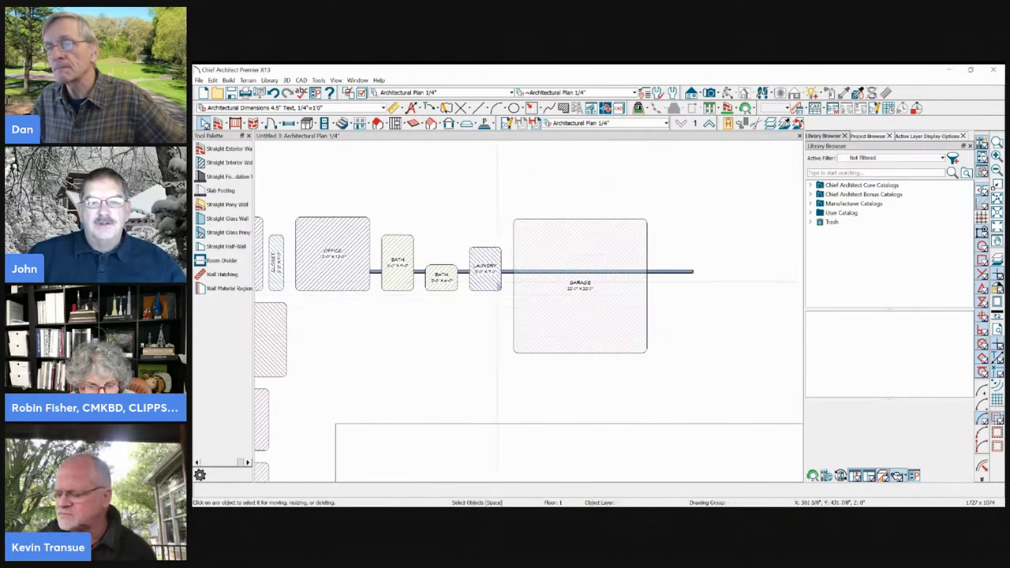
{"action": "scroll", "coordinate": [379, 276], "scroll_direction": "down", "scroll_amount": 1}
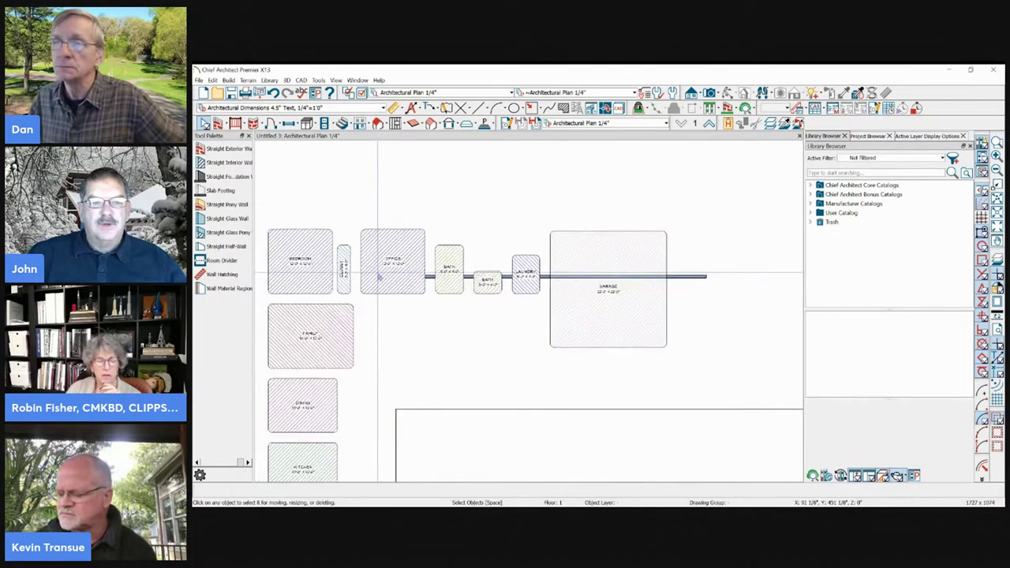
Delete the long exterior wall.
{"action": "left_click", "coordinate": [704, 279]}
{"action": "key", "text": "Delete"}
{"action": "scroll", "coordinate": [491, 241], "scroll_direction": "down", "scroll_amount": 1}
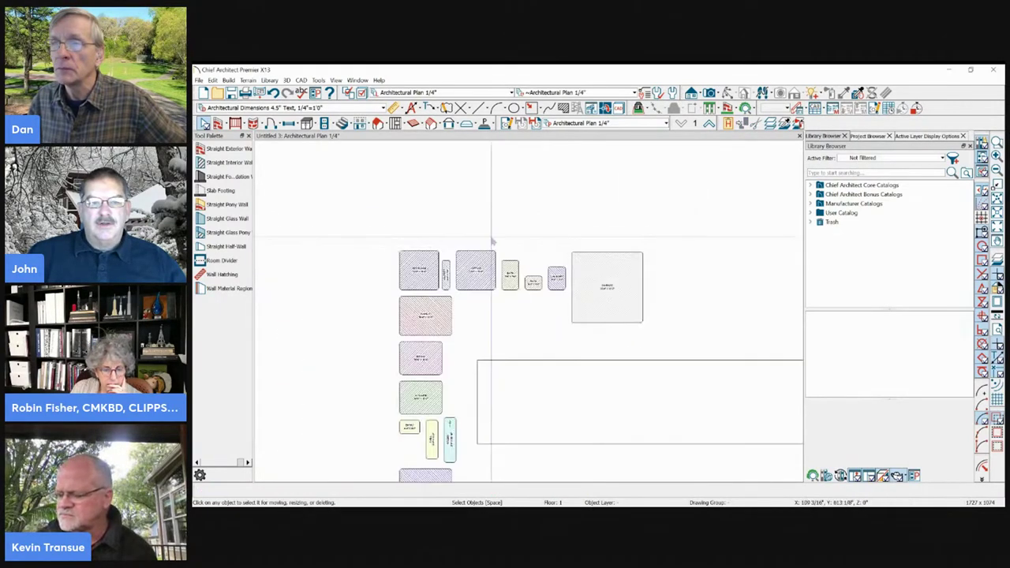
{"action": "scroll", "coordinate": [474, 237], "scroll_direction": "down", "scroll_amount": 1}
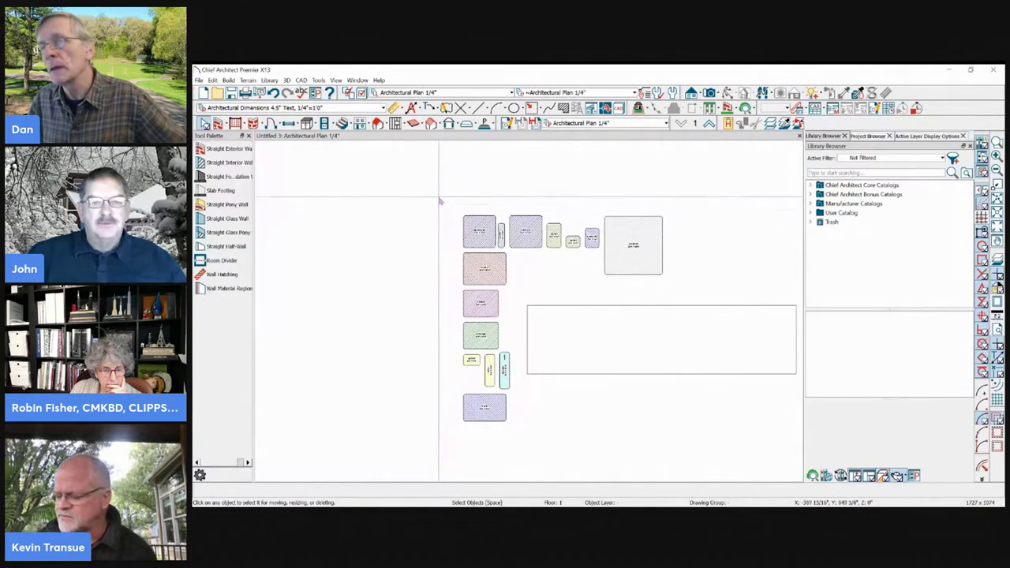
Select all ten room boxes and review their General, Line Style and Fill Style settings.
{"action": "left_click_drag", "start_coordinate": [441, 202], "coordinate": [521, 448]}
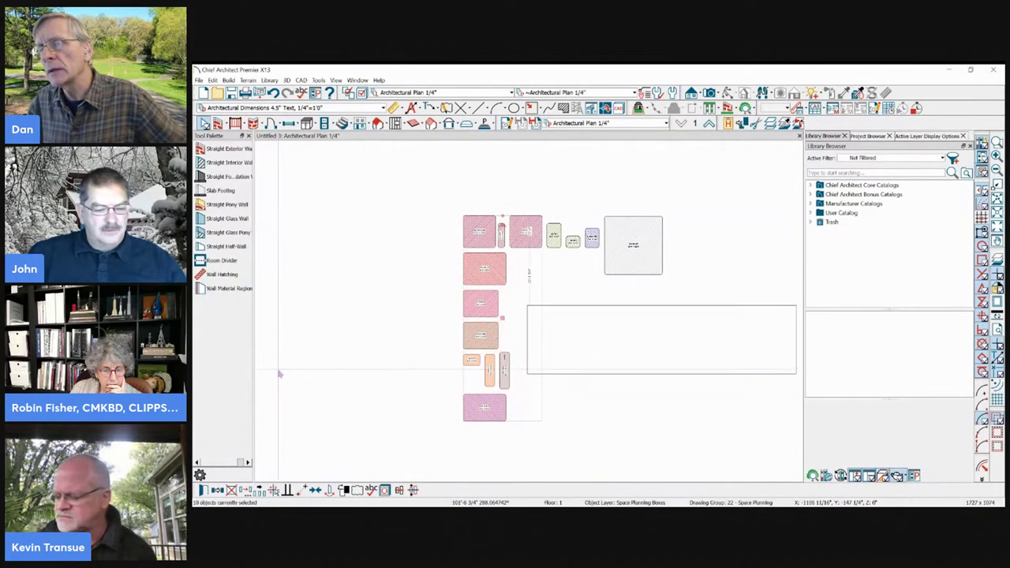
{"action": "key", "text": "e"}
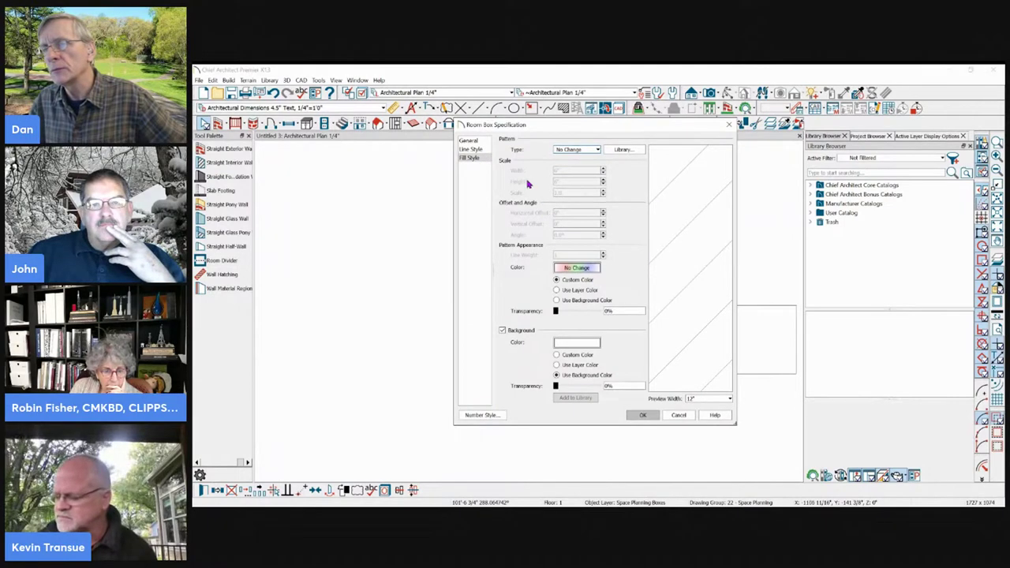
{"action": "left_click", "coordinate": [471, 141]}
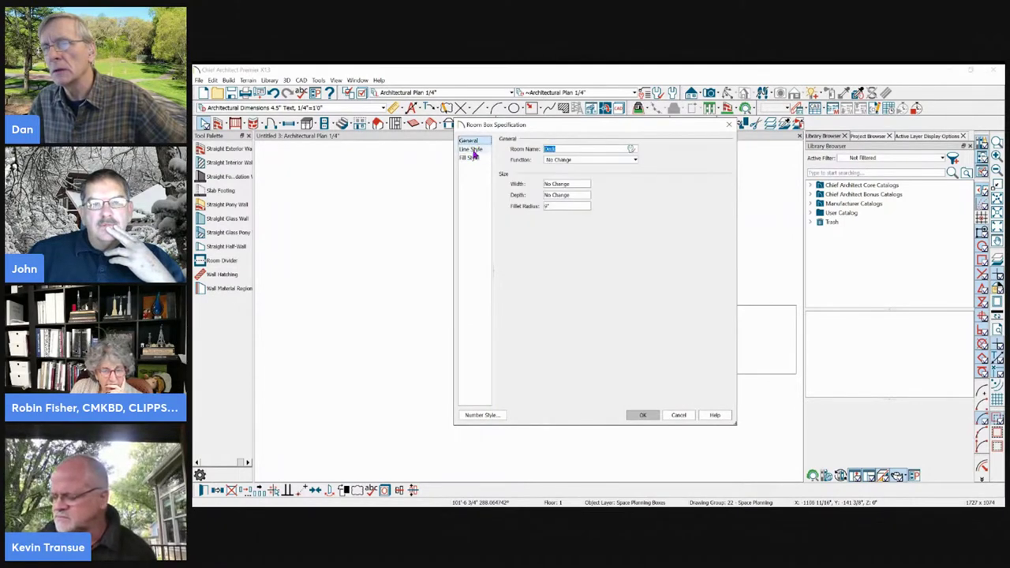
{"action": "left_click", "coordinate": [471, 149]}
{"action": "left_click", "coordinate": [469, 157]}
{"action": "left_click", "coordinate": [642, 416]}
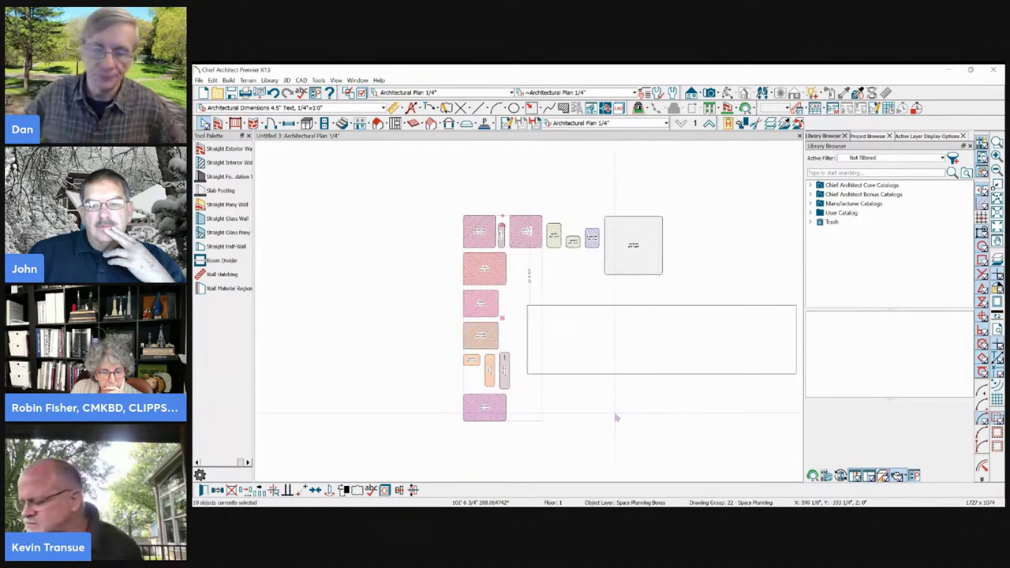
{"action": "left_click", "coordinate": [638, 263]}
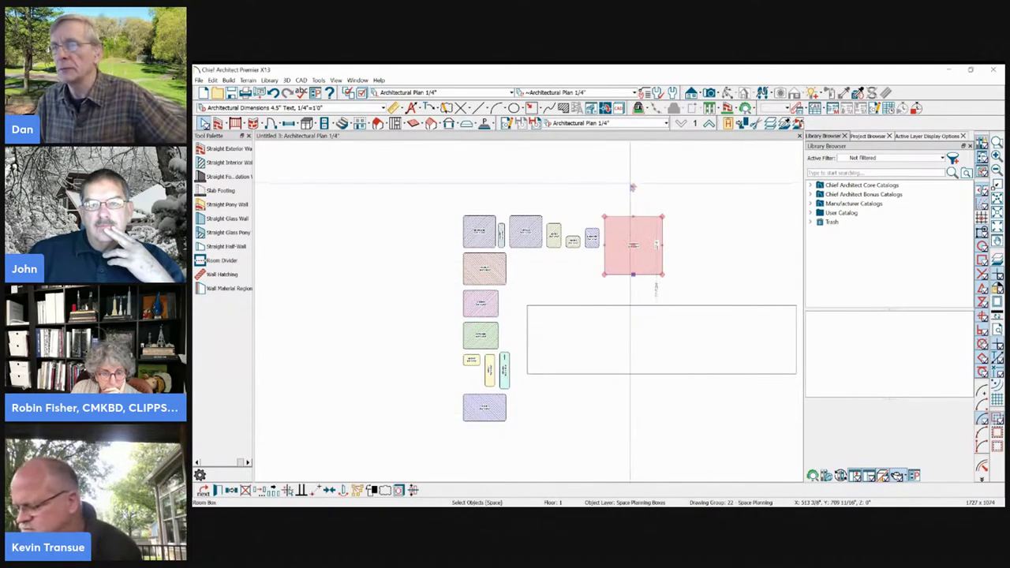
Rotate the square garage box about its centre with its rotate handle.
{"action": "mouse_move", "coordinate": [632, 187]}
{"action": "left_mouse_down"}
{"action": "mouse_move", "coordinate": [656, 235]}
{"action": "mouse_move", "coordinate": [680, 208]}
{"action": "mouse_move", "coordinate": [693, 245]}
{"action": "mouse_move", "coordinate": [635, 162]}
{"action": "mouse_move", "coordinate": [632, 193]}
{"action": "left_mouse_up"}
{"action": "left_click_drag", "start_coordinate": [633, 186], "coordinate": [694, 266]}
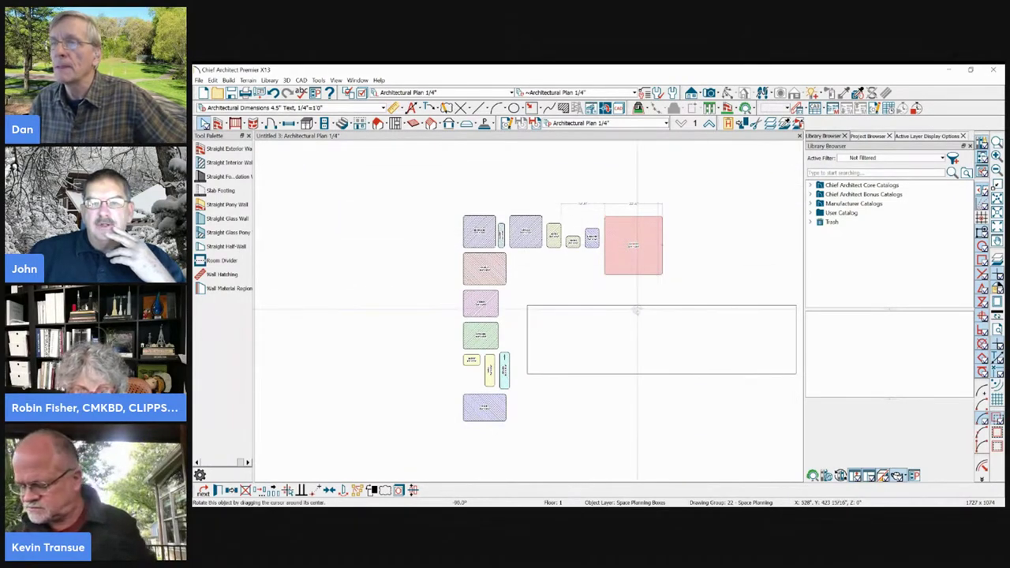
{"action": "left_click_drag", "start_coordinate": [633, 312], "coordinate": [638, 176]}
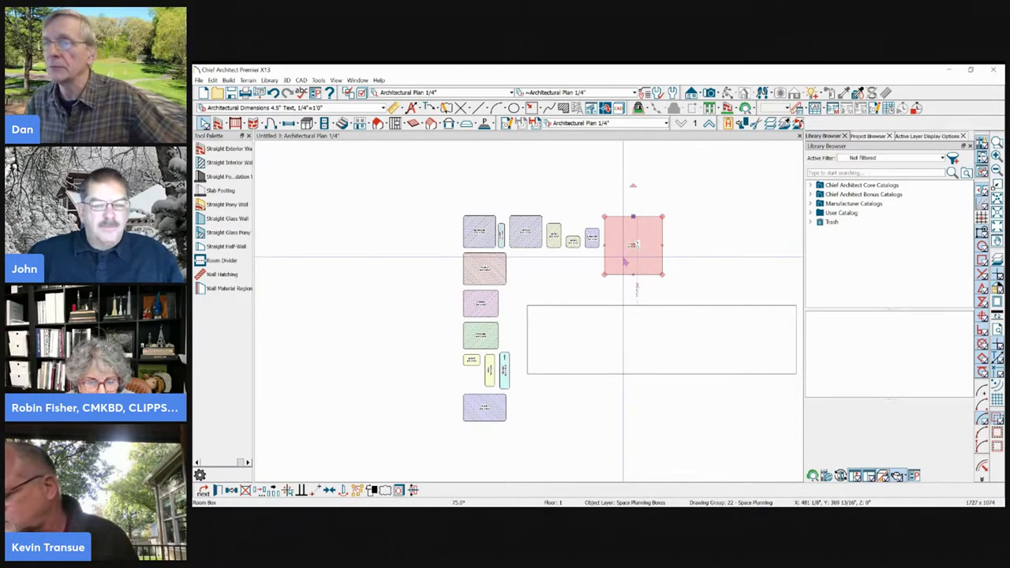
{"action": "middle_click_drag", "start_coordinate": [624, 256], "coordinate": [570, 261]}
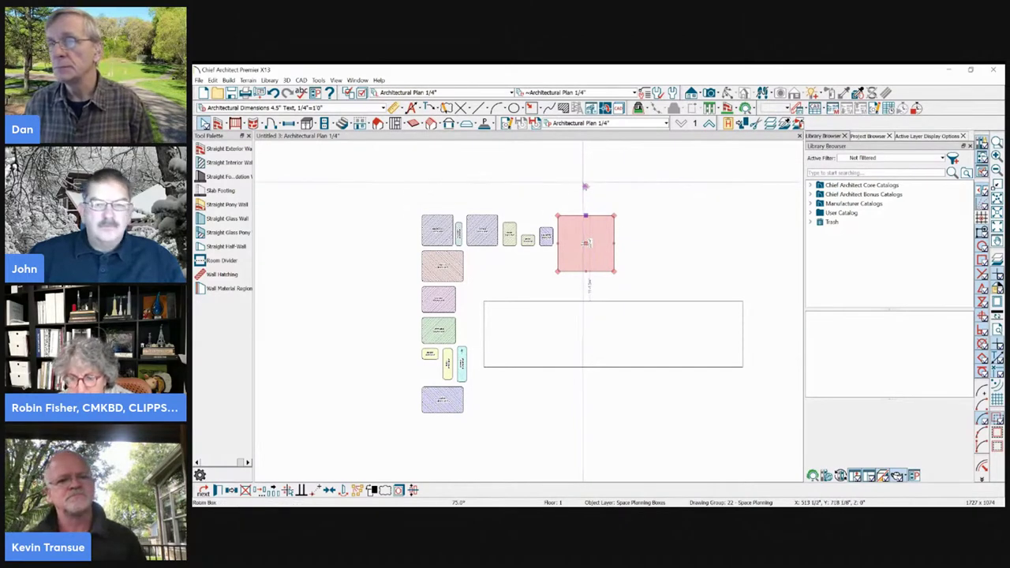
{"action": "left_click_drag", "start_coordinate": [585, 185], "coordinate": [637, 208]}
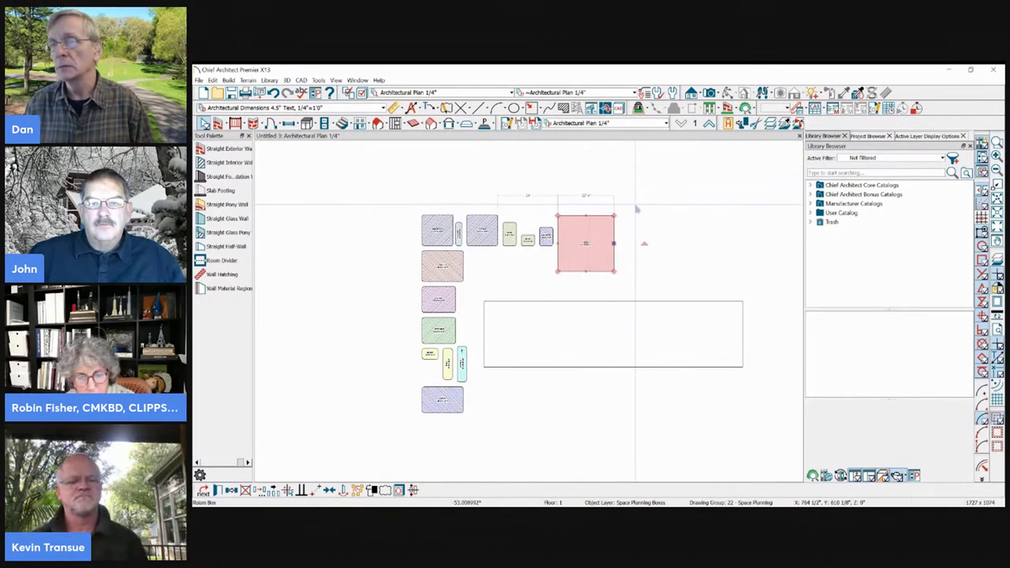
{"action": "left_click_drag", "start_coordinate": [645, 247], "coordinate": [585, 182]}
{"action": "key", "text": "Escape"}
Move the garage box into the upper-left corner of the large rectangle.
{"action": "scroll", "coordinate": [600, 237], "scroll_direction": "down", "scroll_amount": 2}
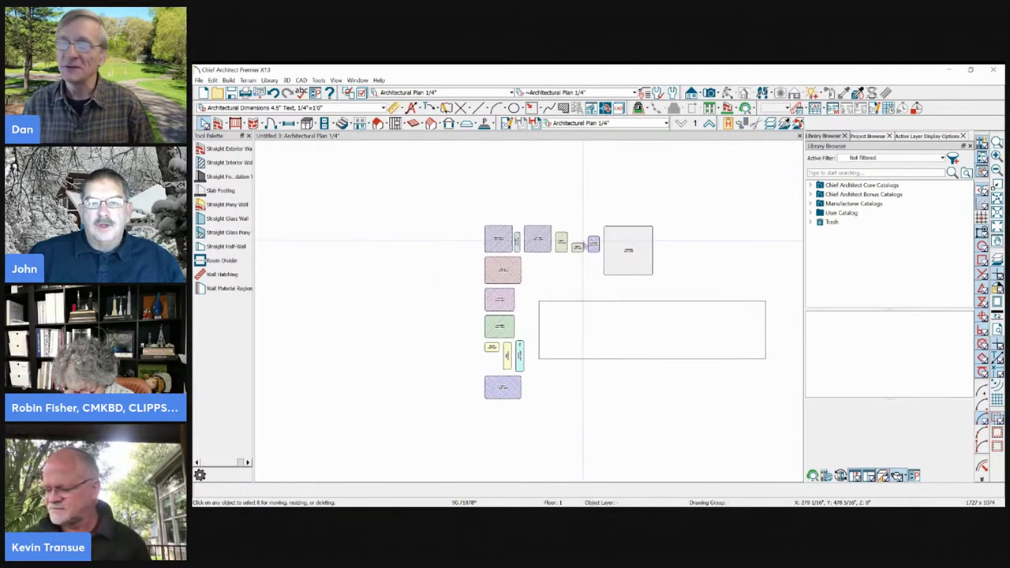
{"action": "scroll", "coordinate": [579, 267], "scroll_direction": "up", "scroll_amount": 2}
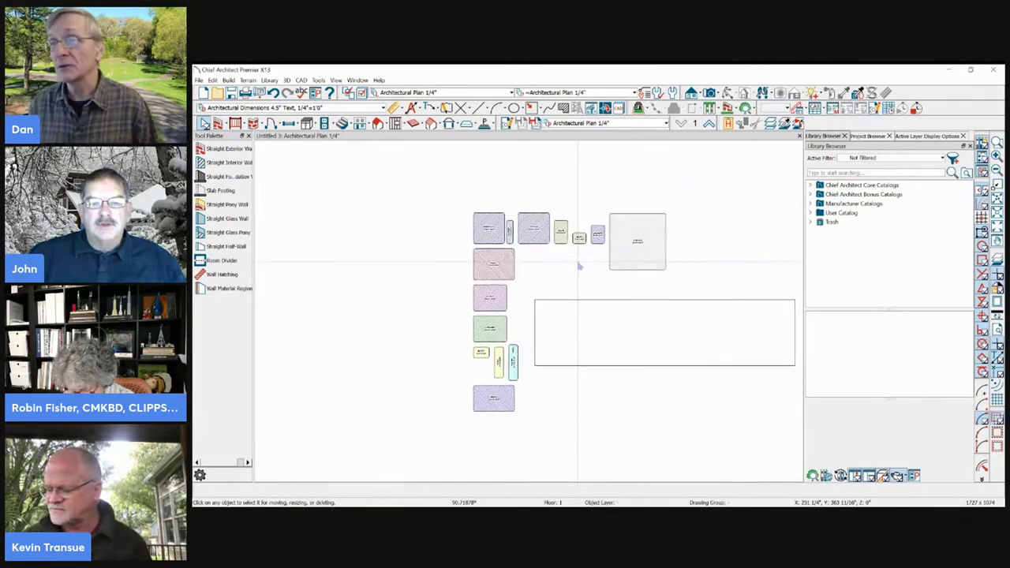
{"action": "scroll", "coordinate": [634, 246], "scroll_direction": "up", "scroll_amount": 1}
{"action": "middle_click_drag", "start_coordinate": [634, 245], "coordinate": [598, 234]}
{"action": "left_click", "coordinate": [600, 235]}
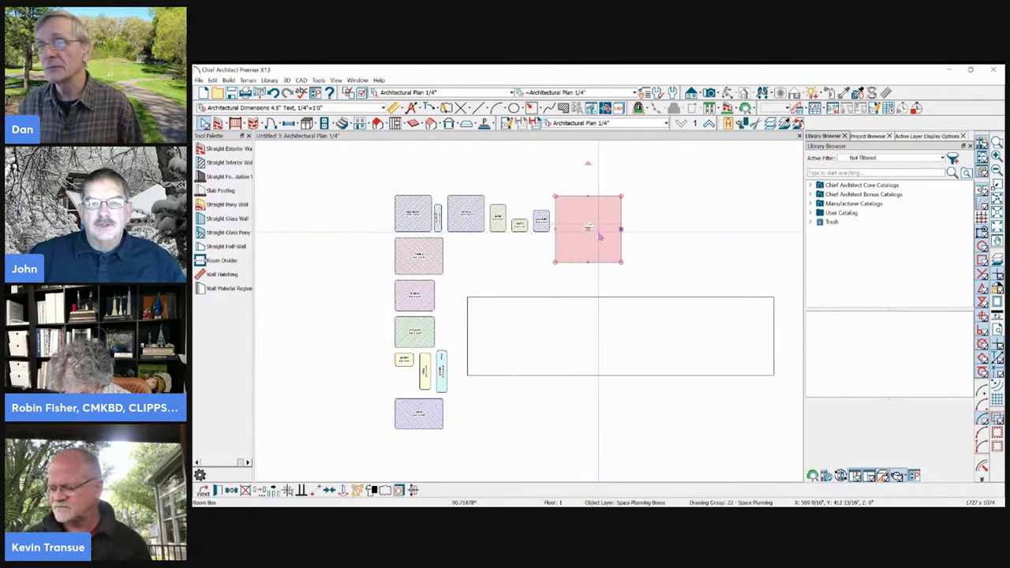
{"action": "left_click_drag", "start_coordinate": [588, 228], "coordinate": [503, 332]}
Place the Bedroom box beside the garage and the Family box next to the Bedroom.
{"action": "scroll", "coordinate": [461, 223], "scroll_direction": "up", "scroll_amount": 3}
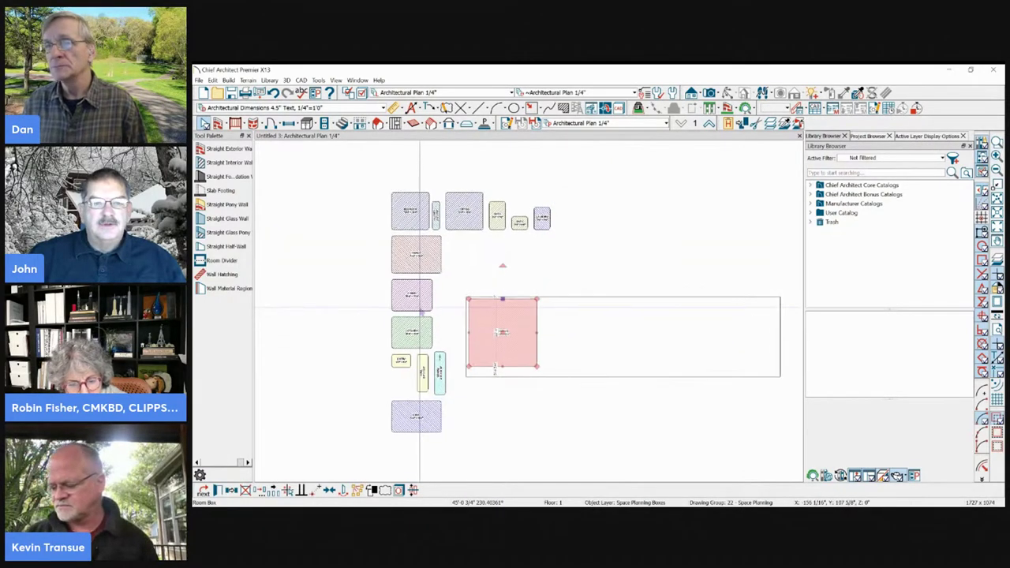
{"action": "scroll", "coordinate": [461, 223], "scroll_direction": "up", "scroll_amount": 1}
{"action": "middle_click_drag", "start_coordinate": [461, 224], "coordinate": [478, 208]}
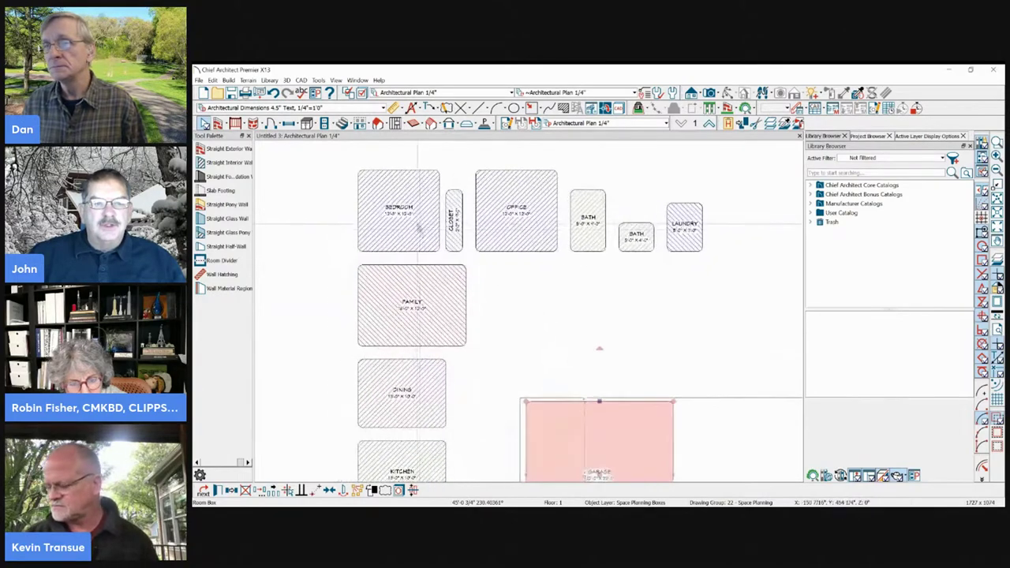
{"action": "key", "text": "Escape"}
{"action": "left_click", "coordinate": [399, 199]}
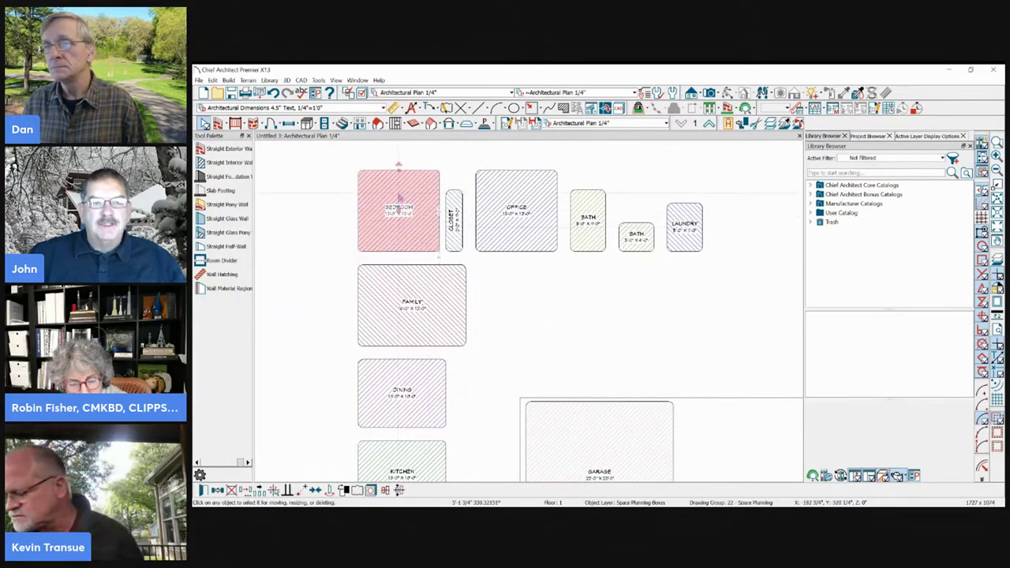
{"action": "left_click_drag", "start_coordinate": [399, 207], "coordinate": [596, 374]}
{"action": "scroll", "coordinate": [636, 379], "scroll_direction": "down", "scroll_amount": 1}
{"action": "scroll", "coordinate": [624, 243], "scroll_direction": "down", "scroll_amount": 1}
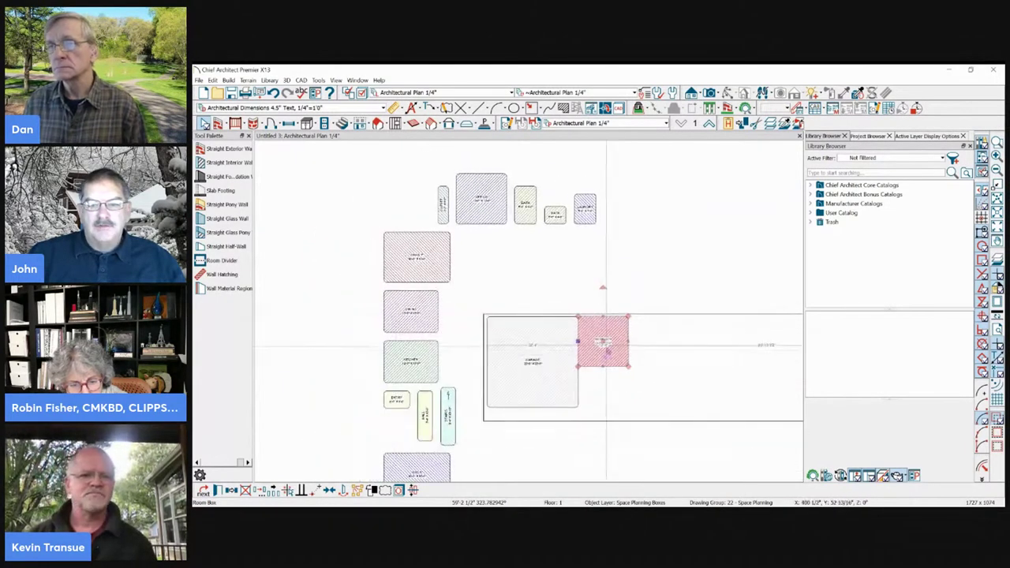
{"action": "left_click", "coordinate": [603, 341]}
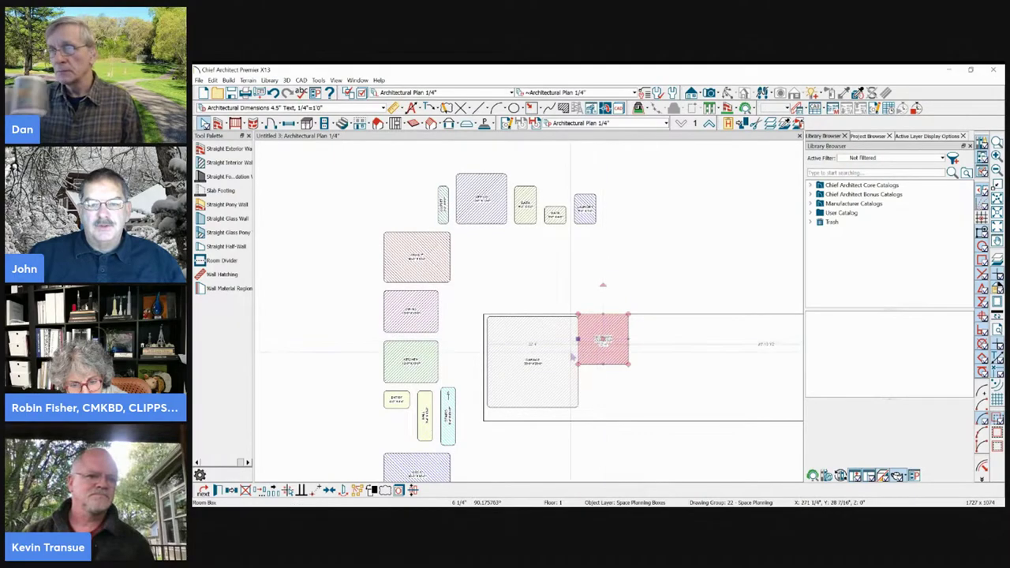
{"action": "scroll", "coordinate": [416, 260], "scroll_direction": "up", "scroll_amount": 2}
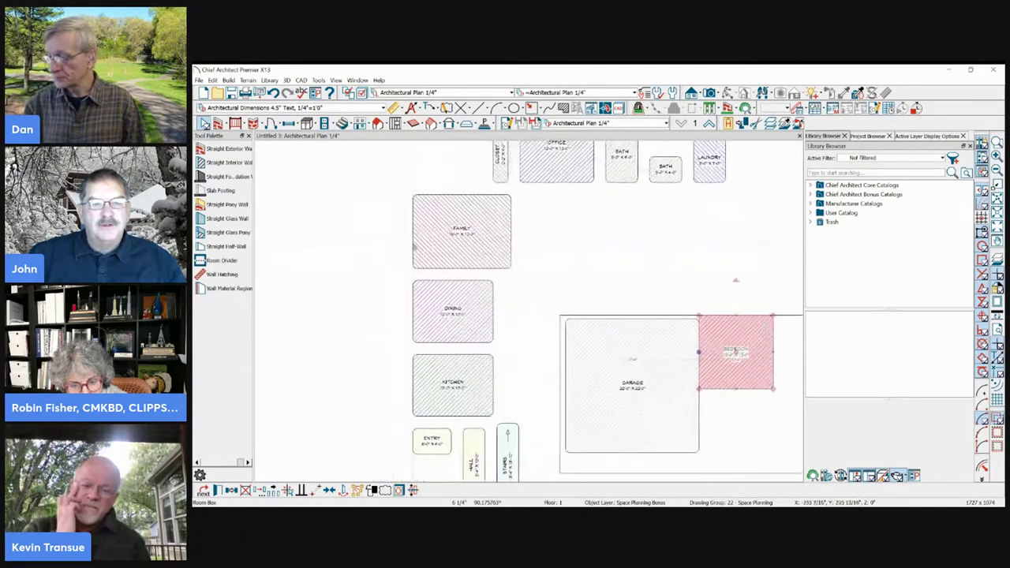
{"action": "left_click", "coordinate": [416, 256]}
{"action": "left_click_drag", "start_coordinate": [461, 231], "coordinate": [563, 334]}
{"action": "middle_click_drag", "start_coordinate": [563, 335], "coordinate": [657, 333]}
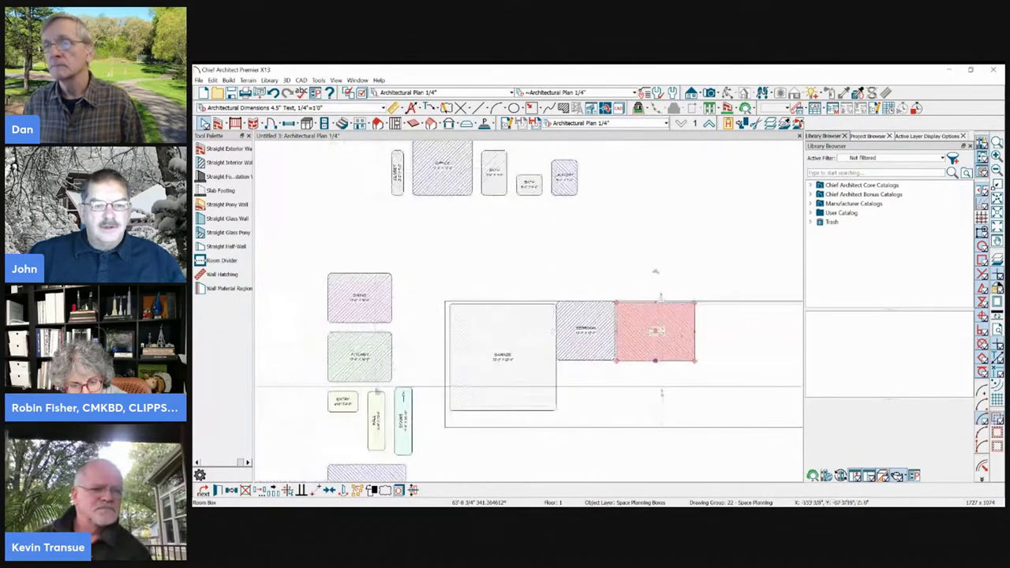
Move the Dining box below Family and the Kitchen box below Bedroom beside the Garage.
{"action": "scroll", "coordinate": [320, 260], "scroll_direction": "up", "scroll_amount": 2}
{"action": "left_click", "coordinate": [368, 306]}
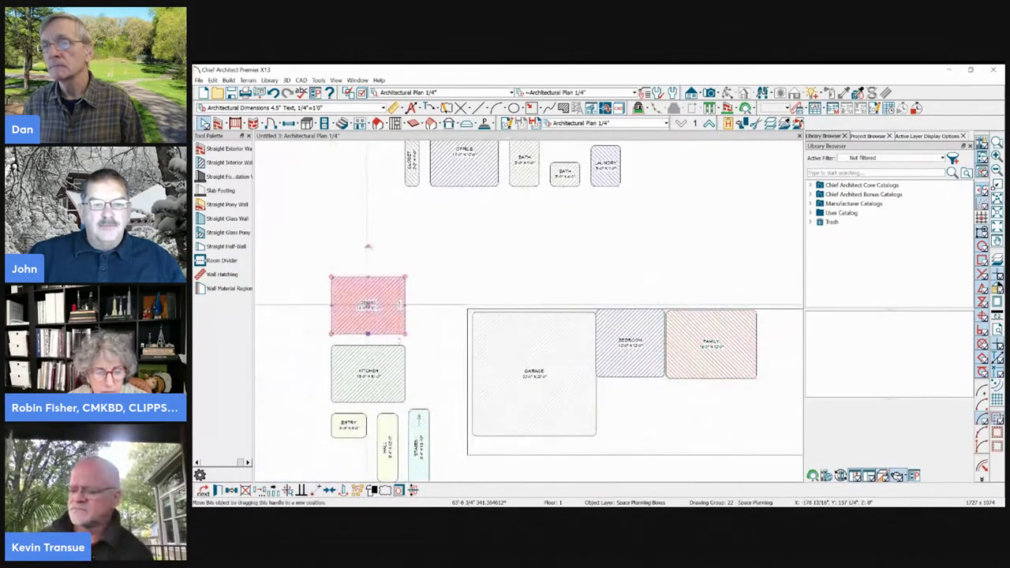
{"action": "left_click_drag", "start_coordinate": [368, 305], "coordinate": [713, 411]}
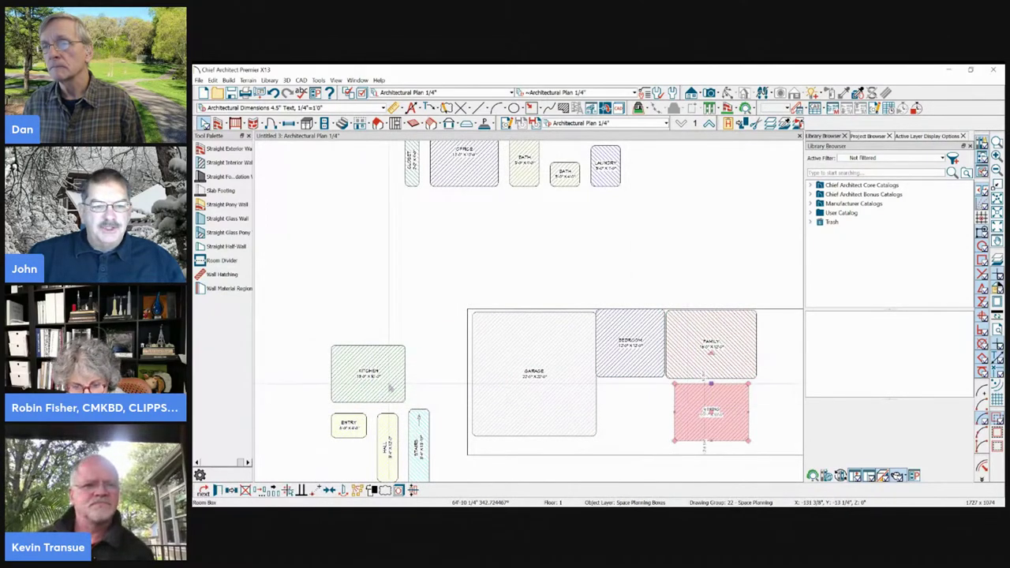
{"action": "scroll", "coordinate": [389, 384], "scroll_direction": "down", "scroll_amount": 1}
{"action": "left_click", "coordinate": [389, 345]}
{"action": "left_click_drag", "start_coordinate": [390, 344], "coordinate": [620, 379]}
{"action": "middle_click_drag", "start_coordinate": [577, 345], "coordinate": [497, 393]}
{"action": "scroll", "coordinate": [399, 252], "scroll_direction": "up", "scroll_amount": 3}
Shrink the Office box into a small square and move it right of Family.
{"action": "scroll", "coordinate": [401, 257], "scroll_direction": "up", "scroll_amount": 1}
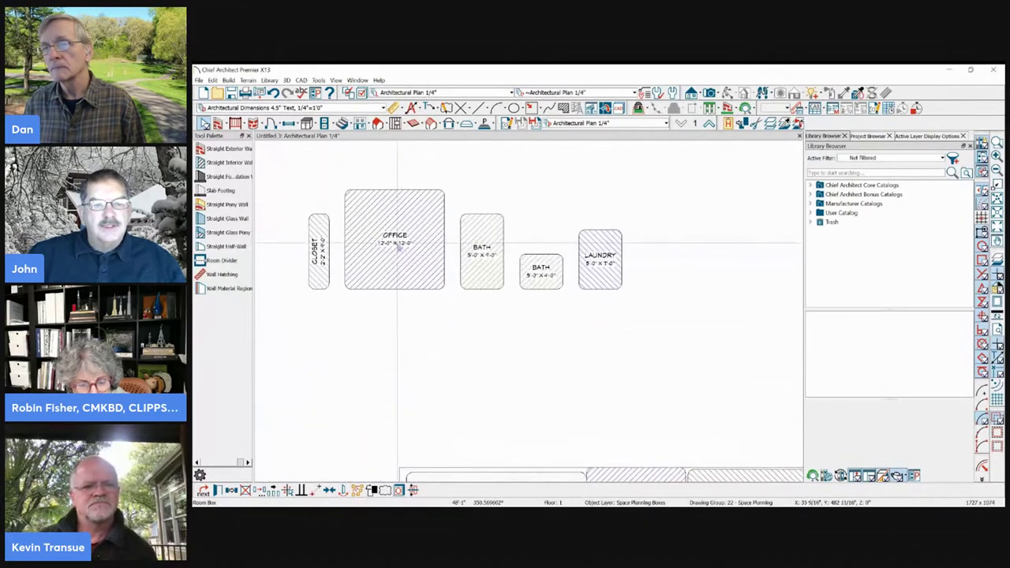
{"action": "left_click", "coordinate": [399, 244]}
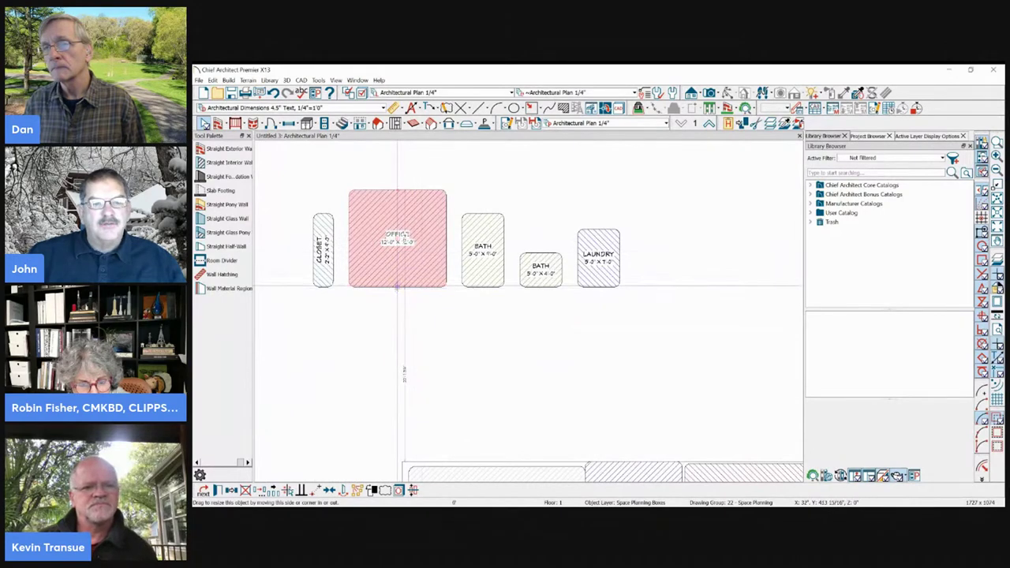
{"action": "left_click_drag", "start_coordinate": [397, 286], "coordinate": [398, 219]}
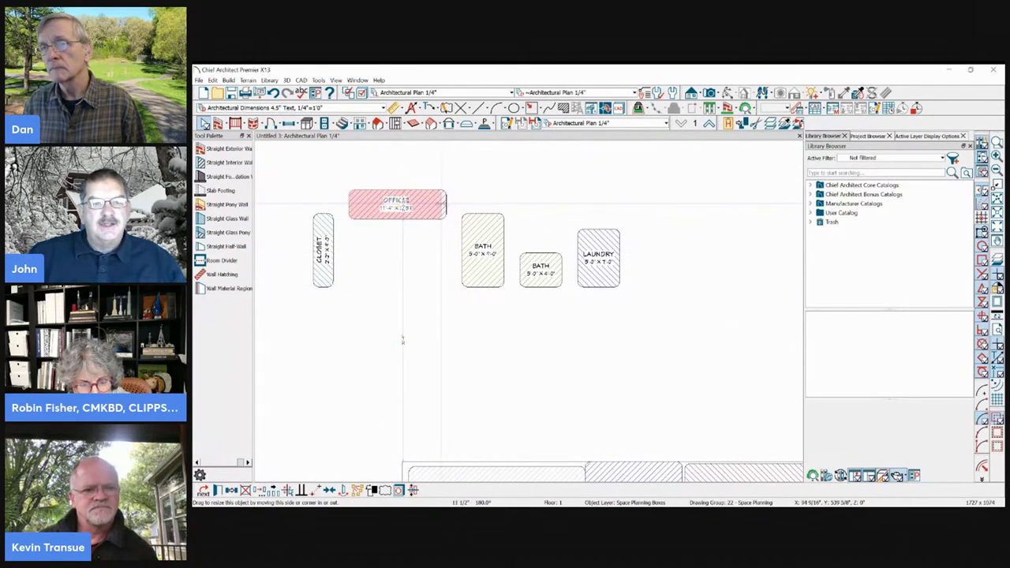
{"action": "left_click_drag", "start_coordinate": [403, 340], "coordinate": [399, 340]}
{"action": "left_click_drag", "start_coordinate": [373, 203], "coordinate": [595, 245]}
Move the Entry box beside the Kitchen and the Deck box below the Entry.
{"action": "scroll", "coordinate": [442, 300], "scroll_direction": "down", "scroll_amount": 3}
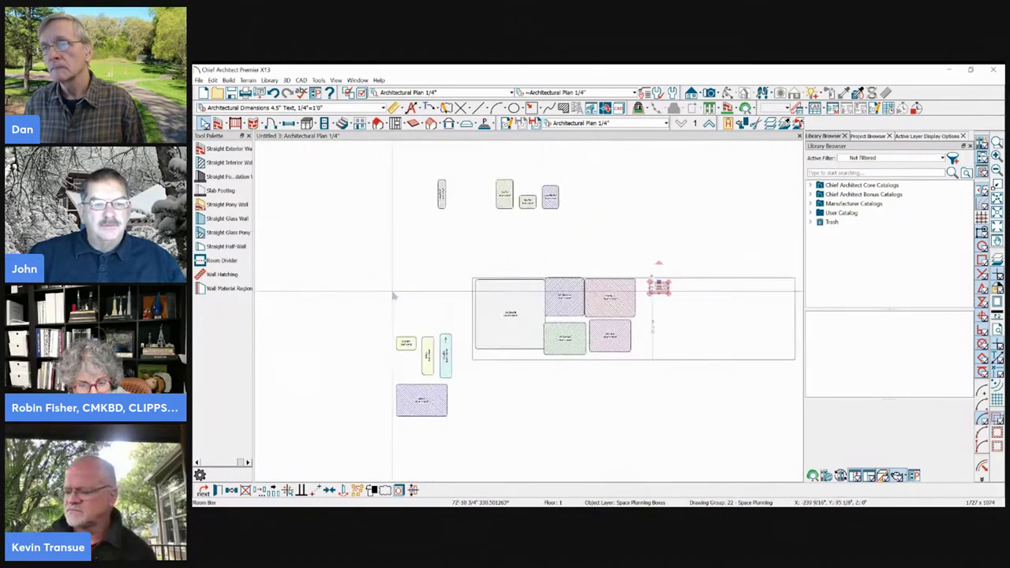
{"action": "scroll", "coordinate": [453, 310], "scroll_direction": "up", "scroll_amount": 3}
{"action": "left_click_drag", "start_coordinate": [454, 311], "coordinate": [584, 292]}
{"action": "scroll", "coordinate": [452, 312], "scroll_direction": "down", "scroll_amount": 1}
{"action": "scroll", "coordinate": [571, 308], "scroll_direction": "up", "scroll_amount": 2}
{"action": "left_click_drag", "start_coordinate": [358, 368], "coordinate": [663, 314]}
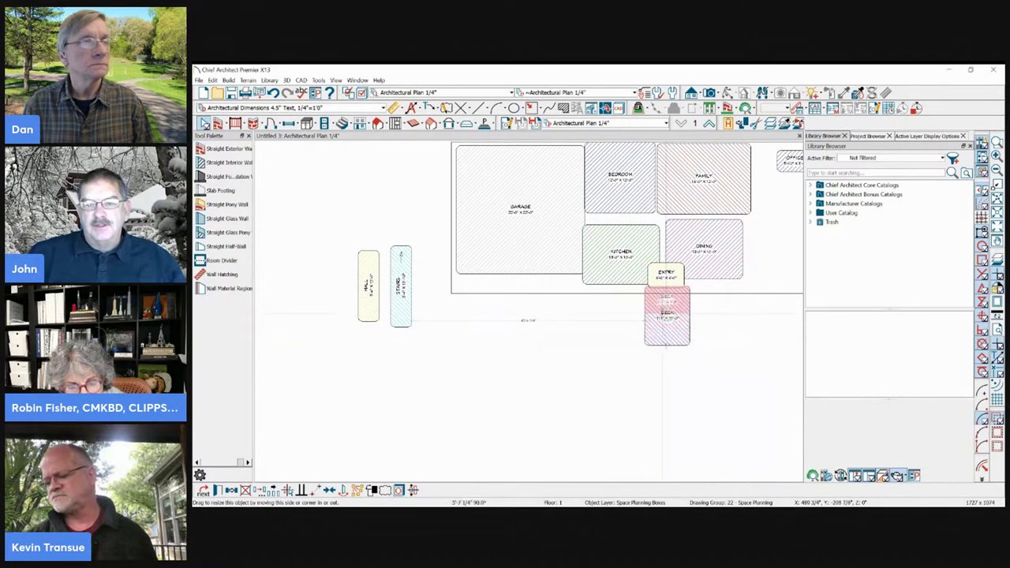
Place the Stairs box between the room rows and rotate it horizontal.
{"action": "scroll", "coordinate": [453, 342], "scroll_direction": "up", "scroll_amount": 3}
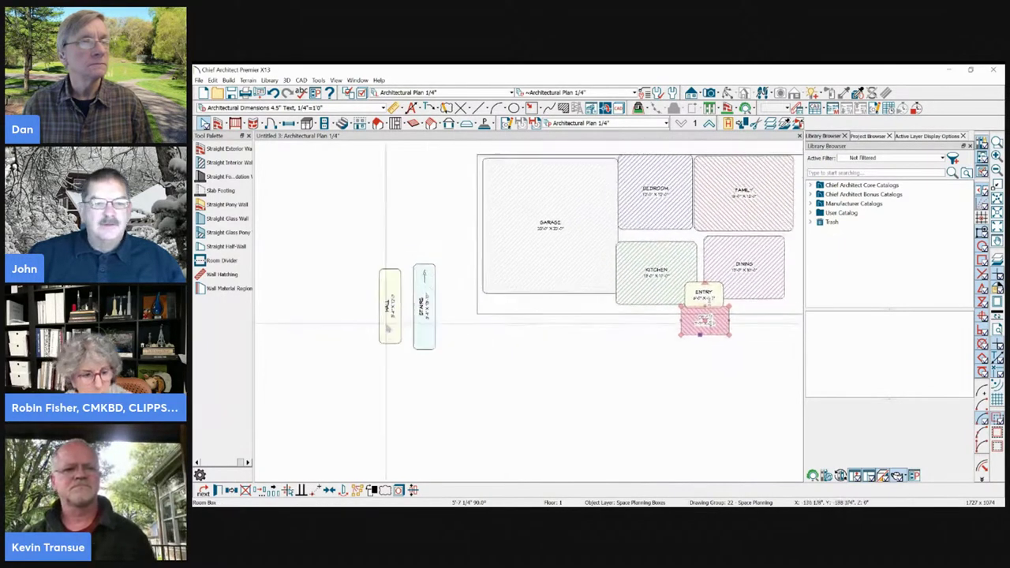
{"action": "scroll", "coordinate": [377, 326], "scroll_direction": "up", "scroll_amount": 2}
{"action": "left_click", "coordinate": [452, 326]}
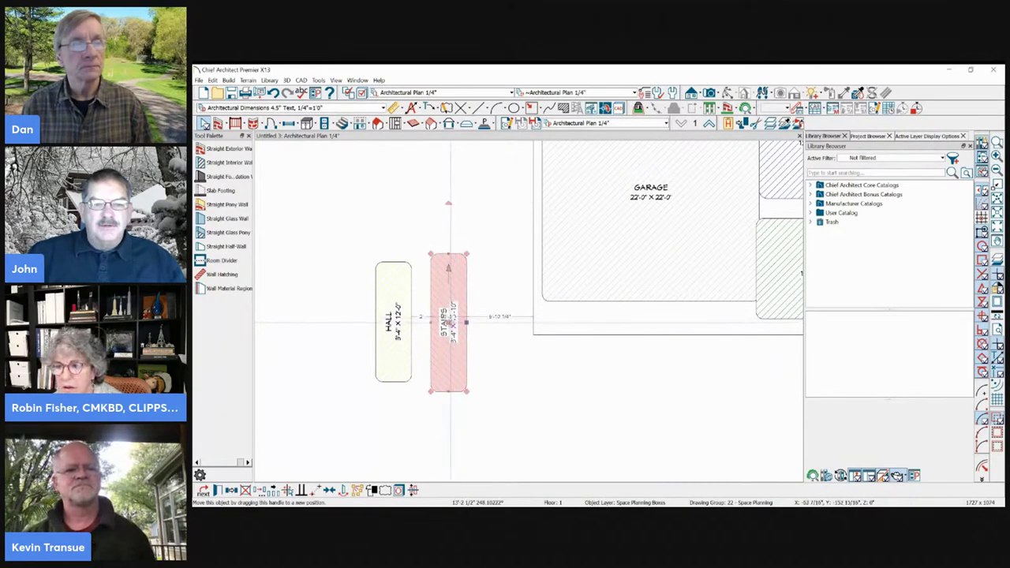
{"action": "left_click_drag", "start_coordinate": [451, 322], "coordinate": [497, 235]}
{"action": "scroll", "coordinate": [447, 322], "scroll_direction": "down", "scroll_amount": 5}
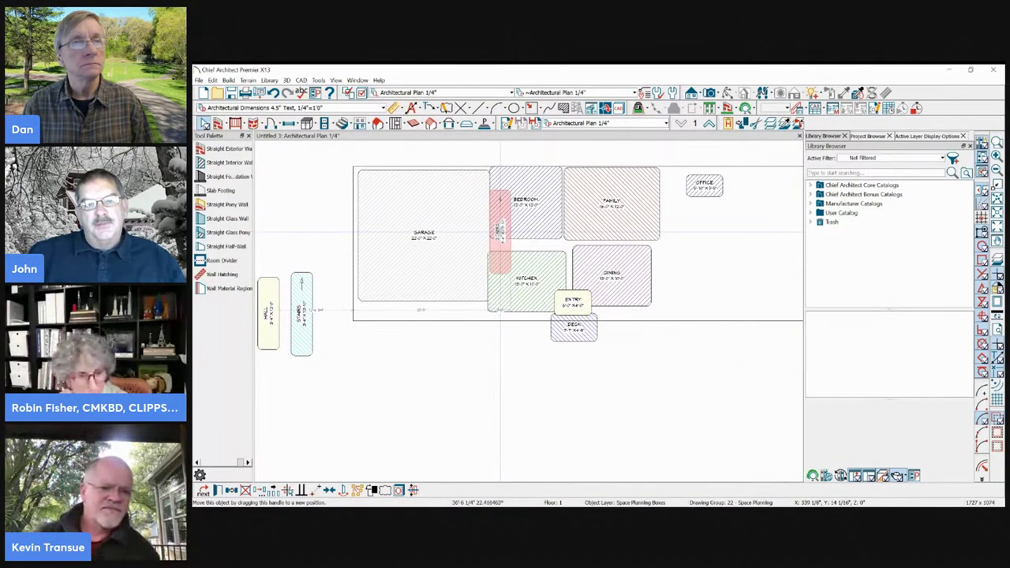
{"action": "left_click_drag", "start_coordinate": [502, 239], "coordinate": [499, 230]}
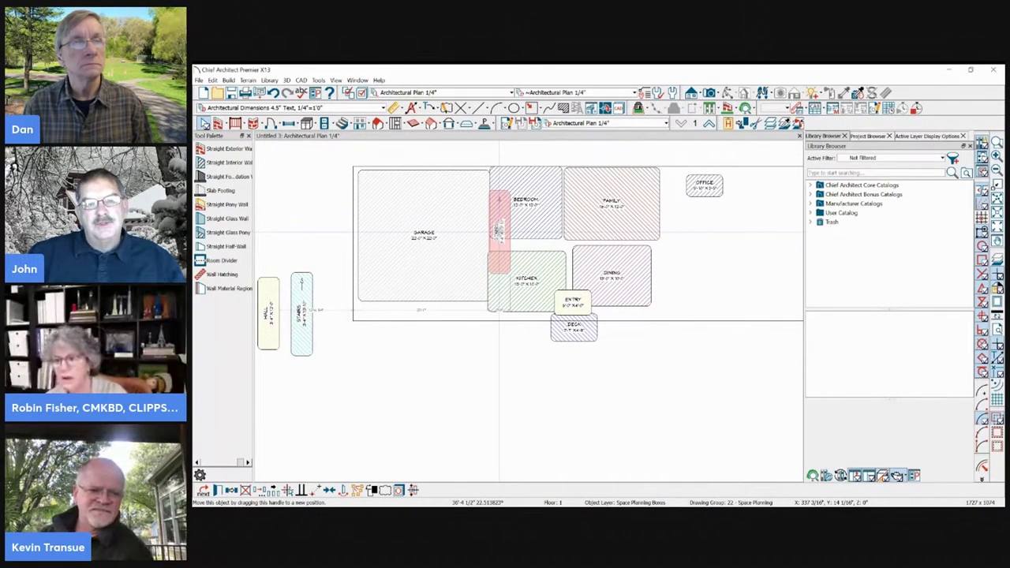
{"action": "left_click_drag", "start_coordinate": [499, 233], "coordinate": [498, 235]}
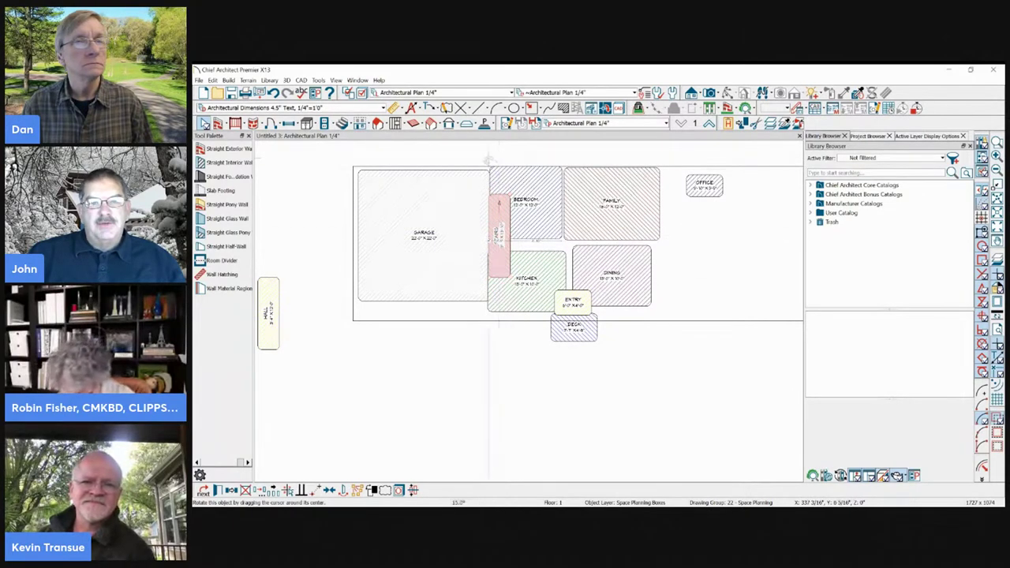
{"action": "left_click_drag", "start_coordinate": [499, 203], "coordinate": [550, 246]}
{"action": "middle_click_drag", "start_coordinate": [519, 285], "coordinate": [586, 286]}
{"action": "key", "text": "Escape"}
{"action": "left_click", "coordinate": [586, 285]}
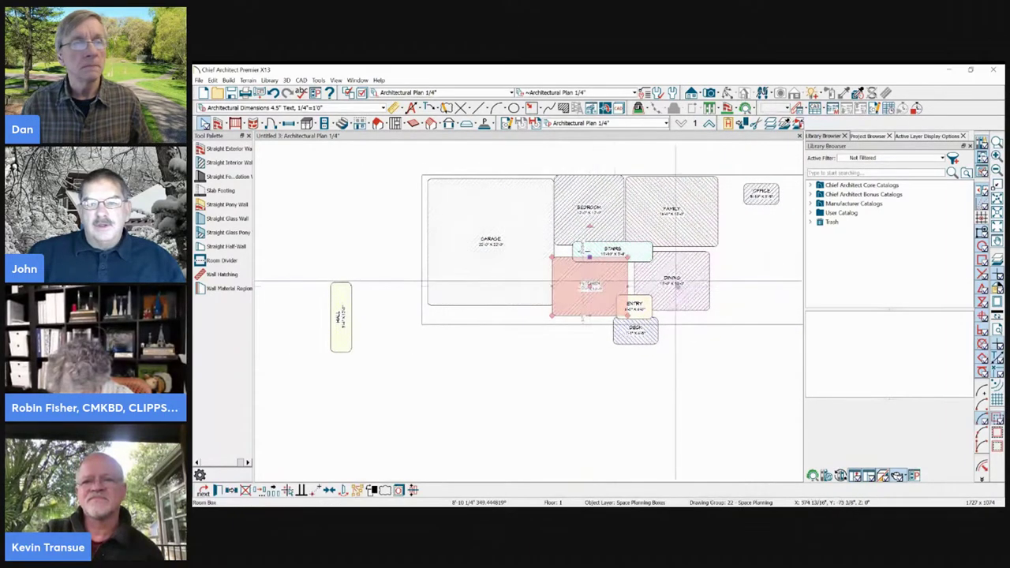
{"action": "left_click", "coordinate": [672, 281]}
{"action": "left_click_drag", "start_coordinate": [672, 281], "coordinate": [724, 282]}
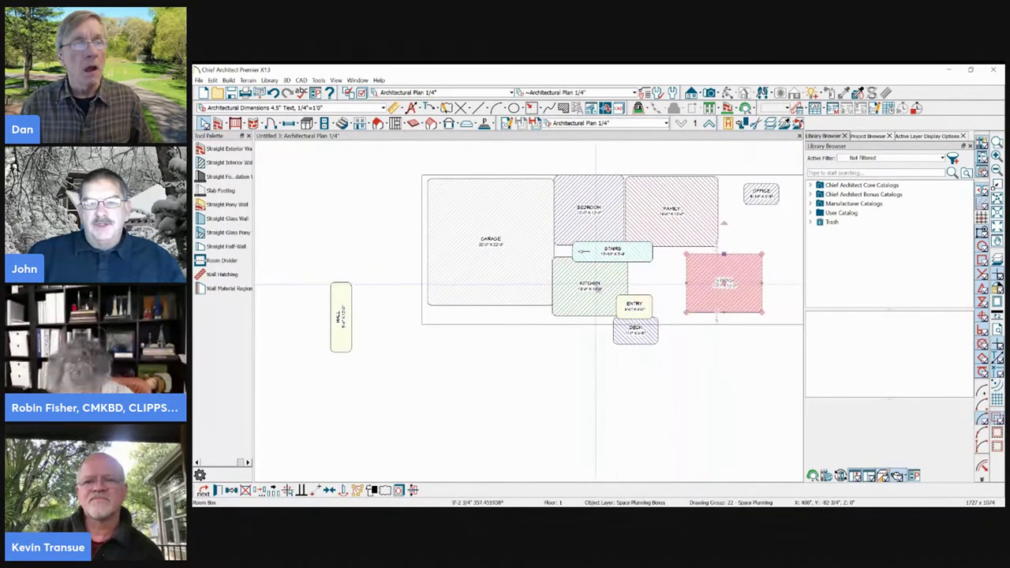
{"action": "left_click", "coordinate": [618, 296], "text": "shift"}
{"action": "left_click", "coordinate": [641, 307], "text": "shift"}
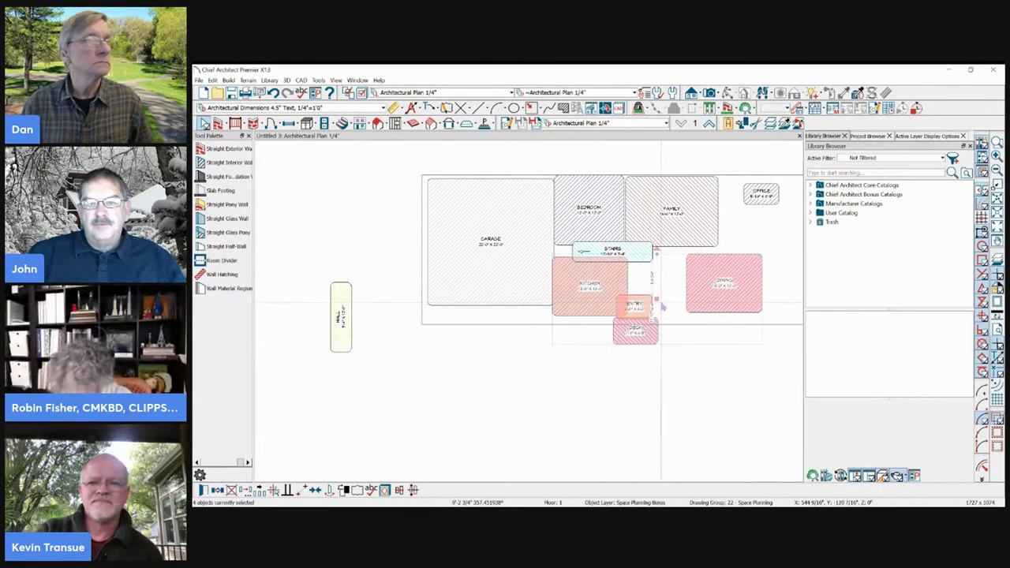
{"action": "left_click_drag", "start_coordinate": [658, 299], "coordinate": [714, 298]}
{"action": "left_click", "coordinate": [774, 310]}
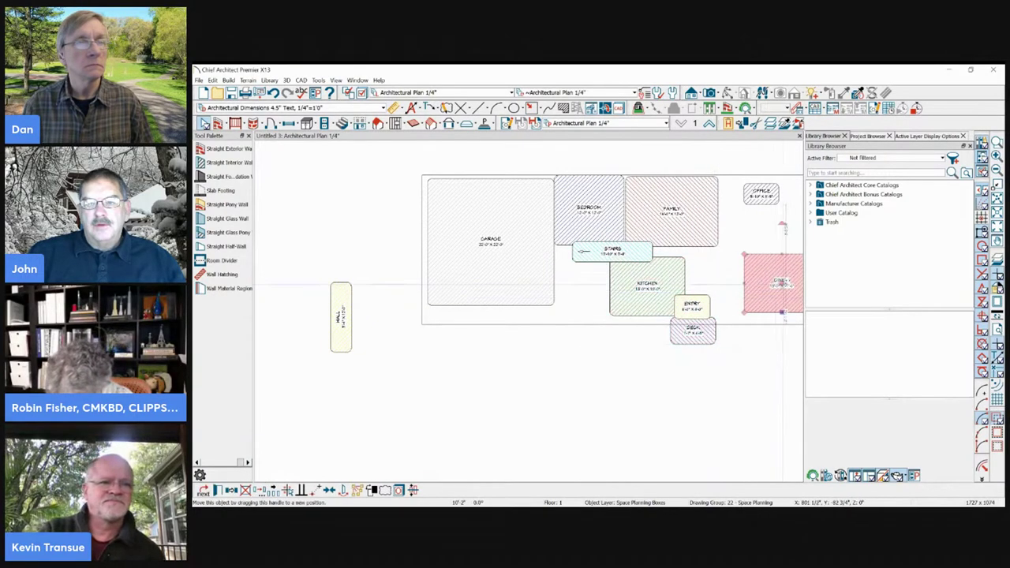
{"action": "left_click_drag", "start_coordinate": [782, 283], "coordinate": [743, 276]}
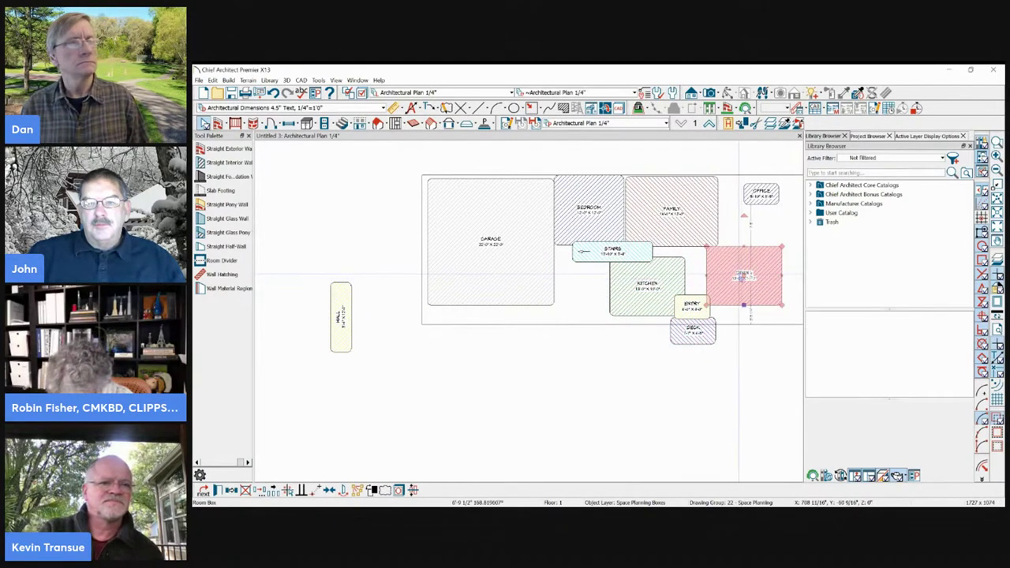
{"action": "scroll", "coordinate": [744, 276], "scroll_direction": "down", "scroll_amount": 1}
{"action": "scroll", "coordinate": [401, 336], "scroll_direction": "up", "scroll_amount": 4}
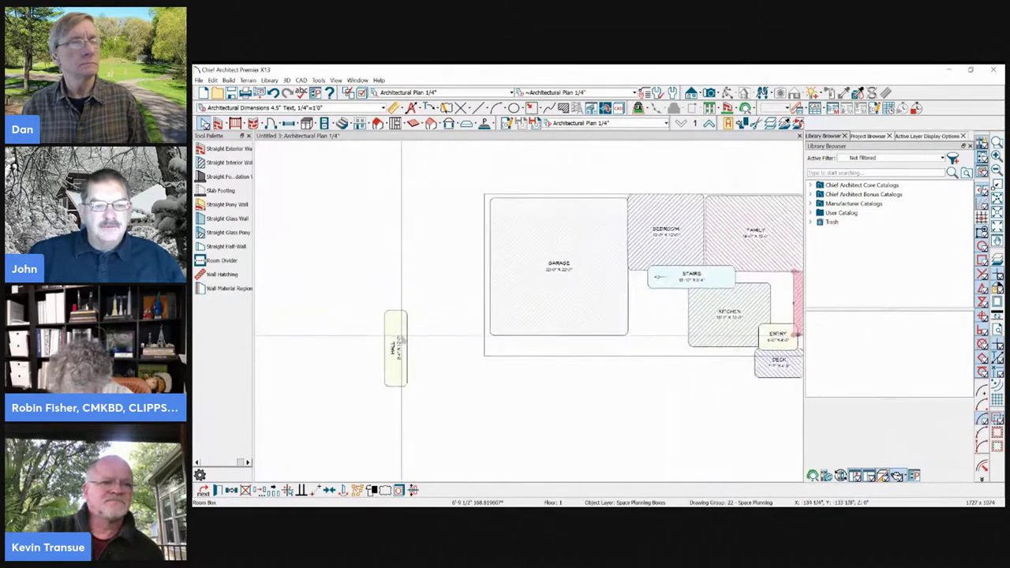
{"action": "scroll", "coordinate": [405, 347], "scroll_direction": "down", "scroll_amount": 5}
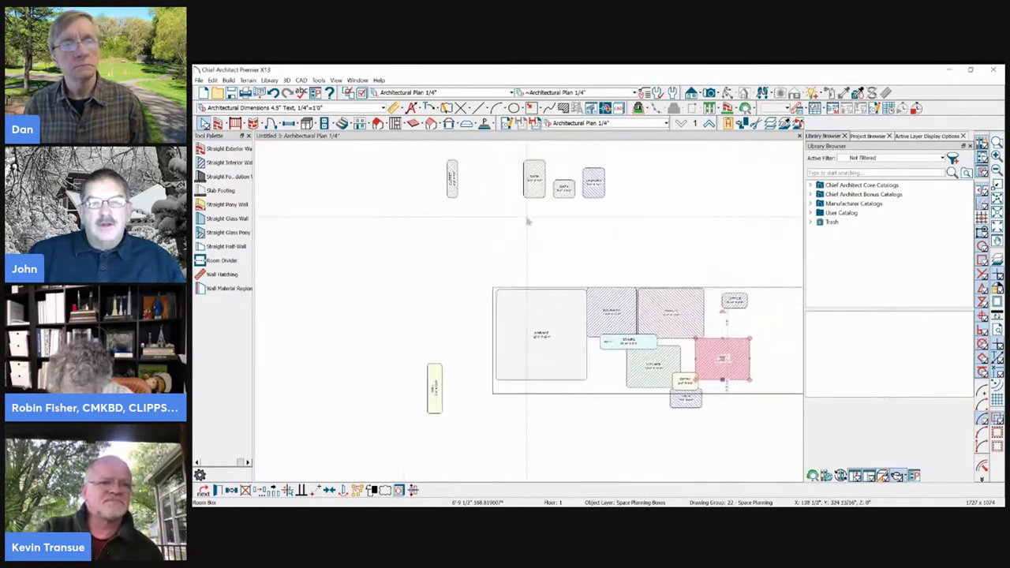
Move the tall Bath box into the house beside the Kitchen.
{"action": "scroll", "coordinate": [535, 254], "scroll_direction": "up", "scroll_amount": 2}
{"action": "left_click", "coordinate": [539, 222]}
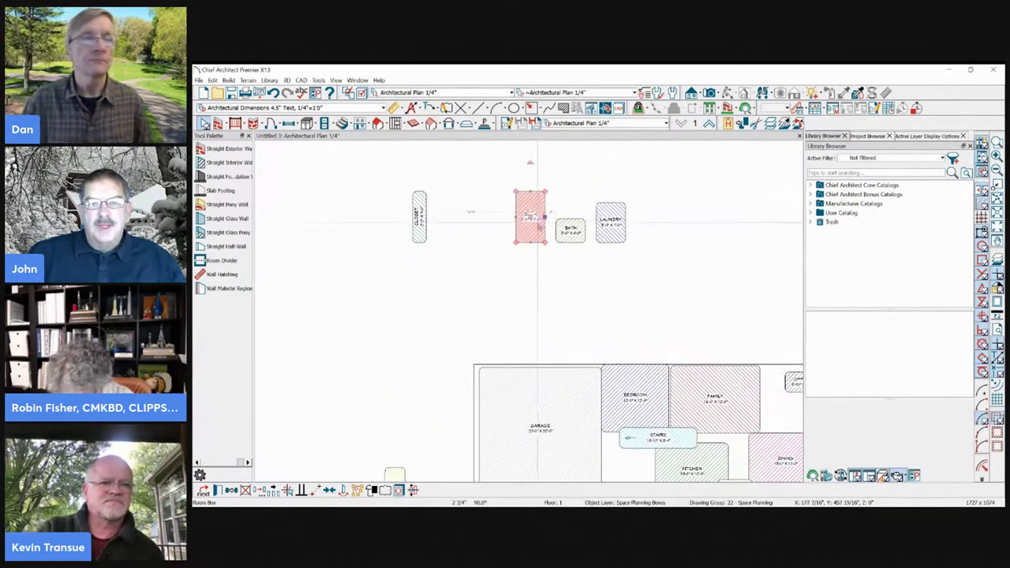
{"action": "left_click_drag", "start_coordinate": [531, 216], "coordinate": [617, 453]}
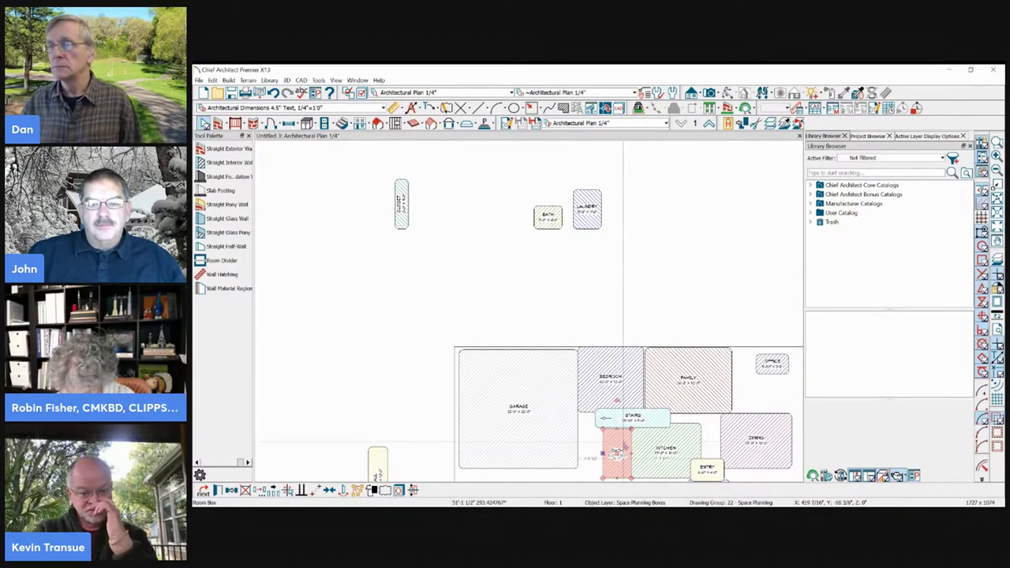
Move the Laundry box next to the Bath, leaving its settings unchanged.
{"action": "left_click", "coordinate": [598, 209]}
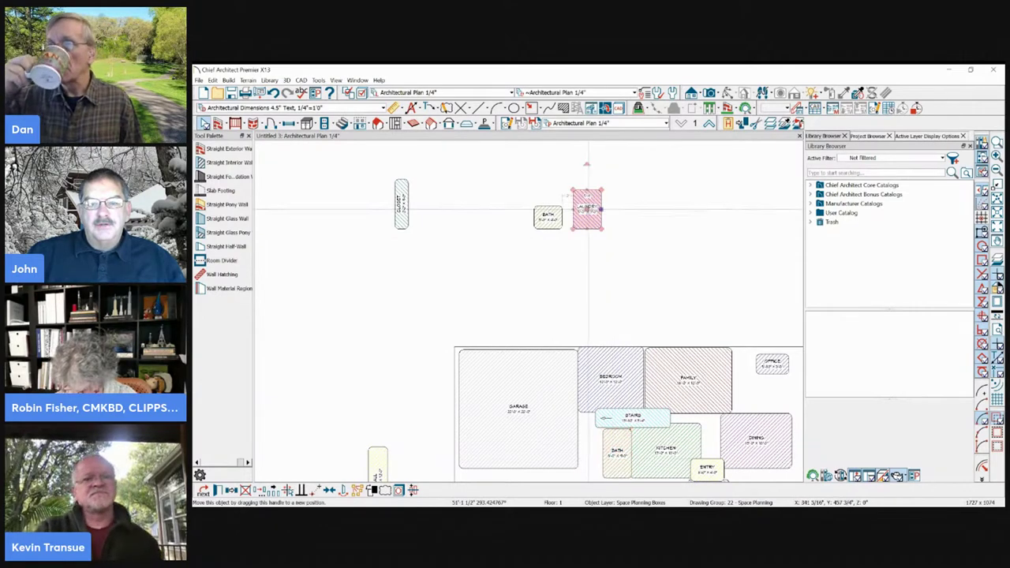
{"action": "double_click", "coordinate": [598, 210]}
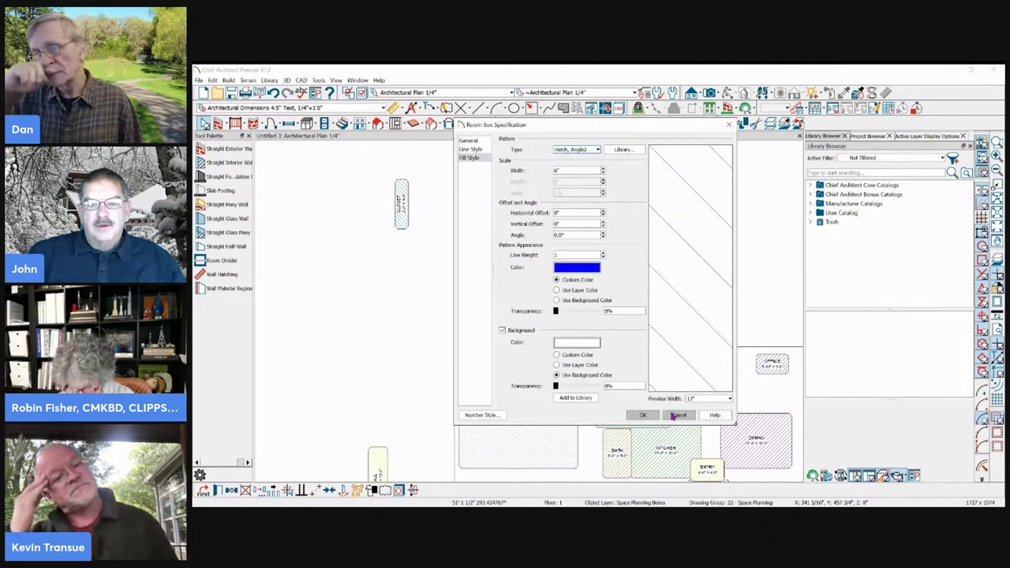
{"action": "left_click", "coordinate": [676, 415]}
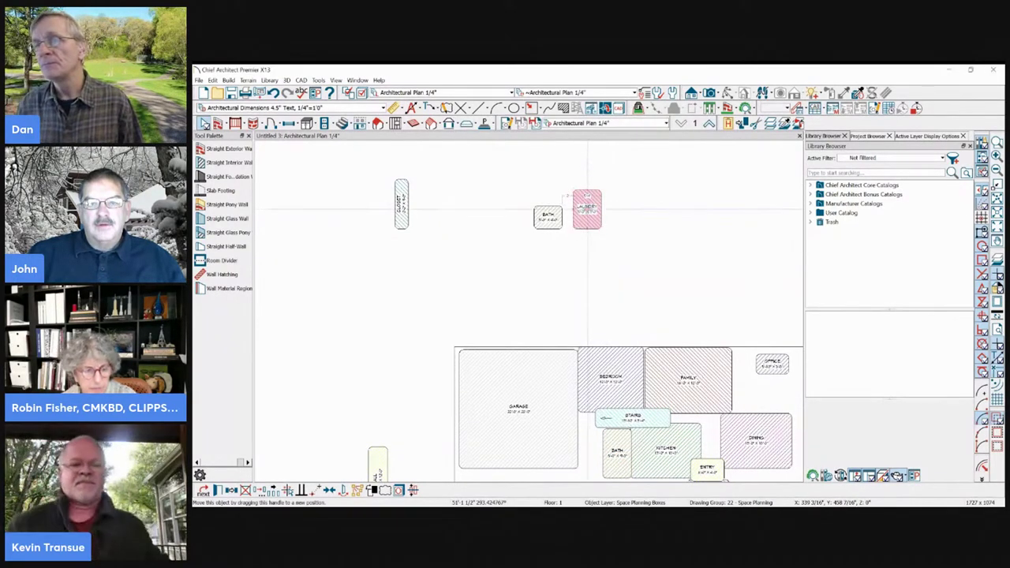
{"action": "left_click_drag", "start_coordinate": [587, 209], "coordinate": [576, 453]}
{"action": "scroll", "coordinate": [506, 432], "scroll_direction": "down", "scroll_amount": 2}
Shift the Dining box down-left against the Kitchen.
{"action": "key", "text": "Escape"}
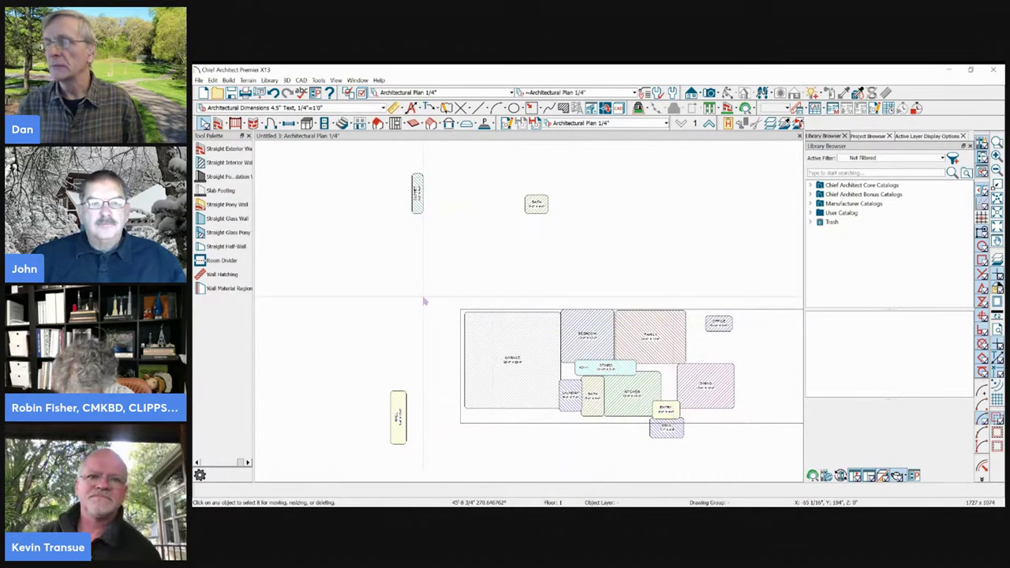
{"action": "scroll", "coordinate": [466, 197], "scroll_direction": "up", "scroll_amount": 3}
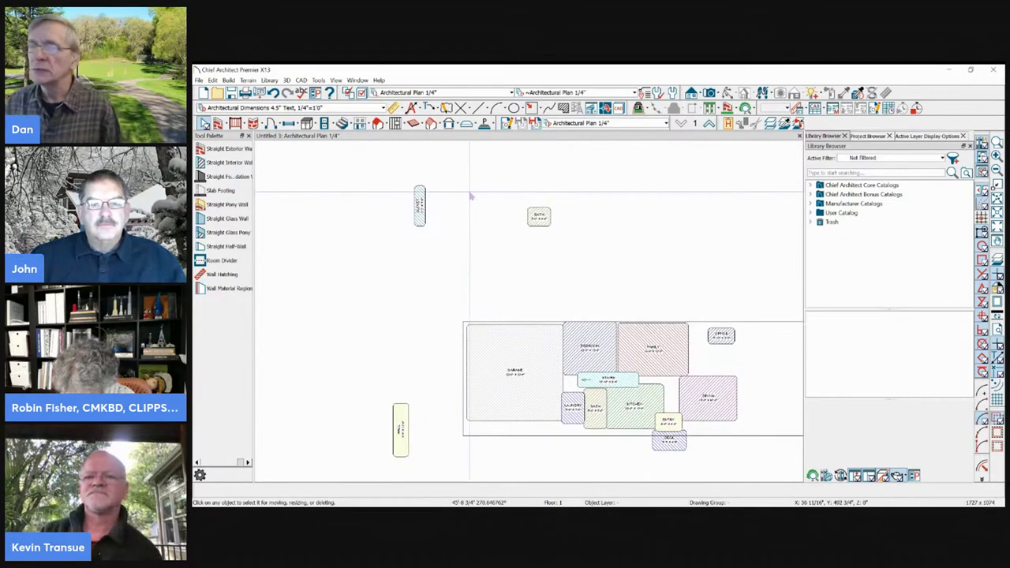
{"action": "scroll", "coordinate": [457, 200], "scroll_direction": "up", "scroll_amount": 1}
{"action": "scroll", "coordinate": [426, 210], "scroll_direction": "left", "scroll_amount": 1}
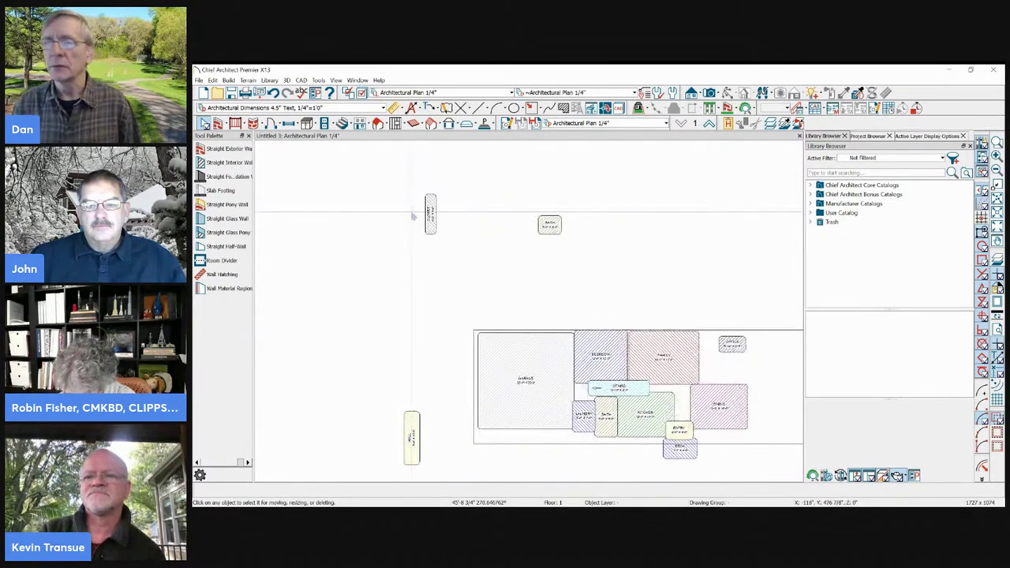
{"action": "scroll", "coordinate": [412, 216], "scroll_direction": "down", "scroll_amount": 2}
{"action": "left_click", "coordinate": [644, 355]}
{"action": "scroll", "coordinate": [665, 401], "scroll_direction": "down", "scroll_amount": 1}
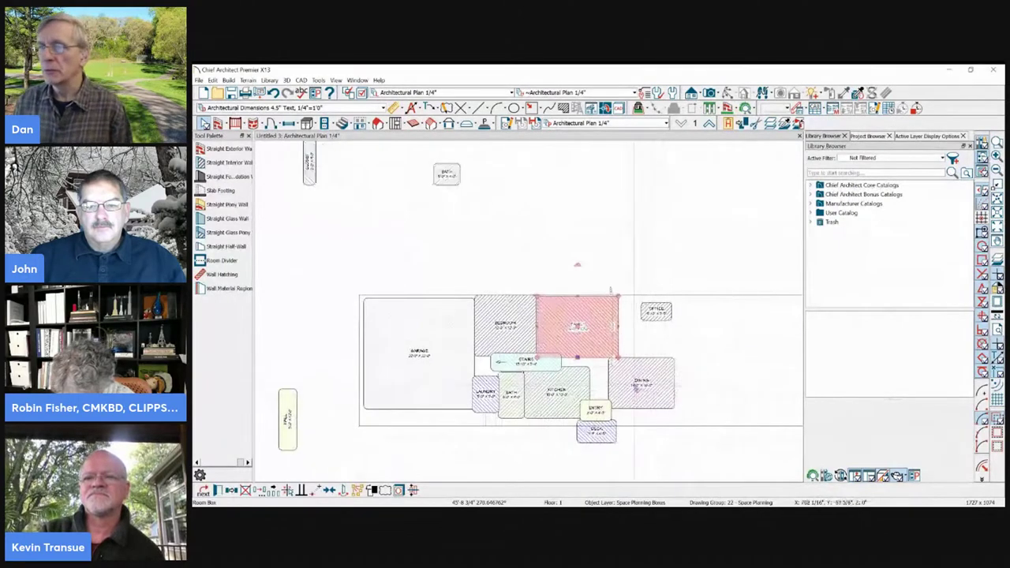
{"action": "left_click", "coordinate": [636, 386]}
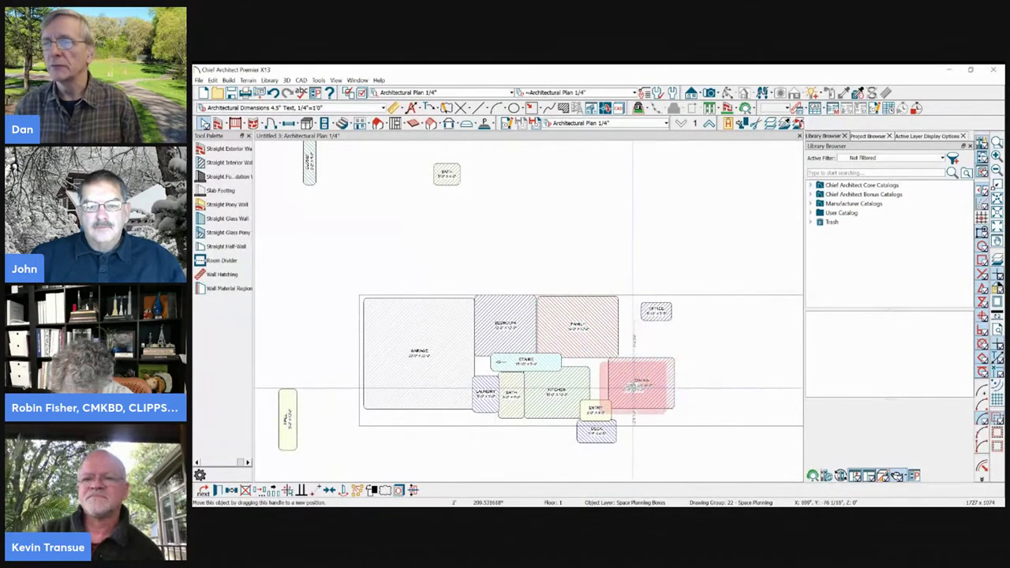
{"action": "left_click_drag", "start_coordinate": [641, 385], "coordinate": [623, 390]}
Nudge the Entry box left and settle the Deck box in place.
{"action": "scroll", "coordinate": [623, 391], "scroll_direction": "up", "scroll_amount": 5}
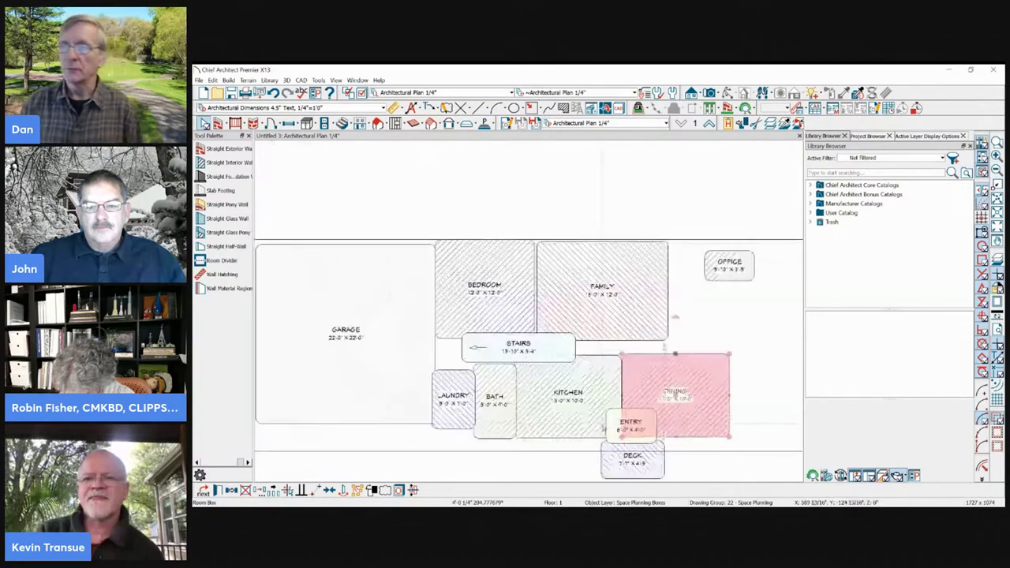
{"action": "left_click", "coordinate": [623, 383]}
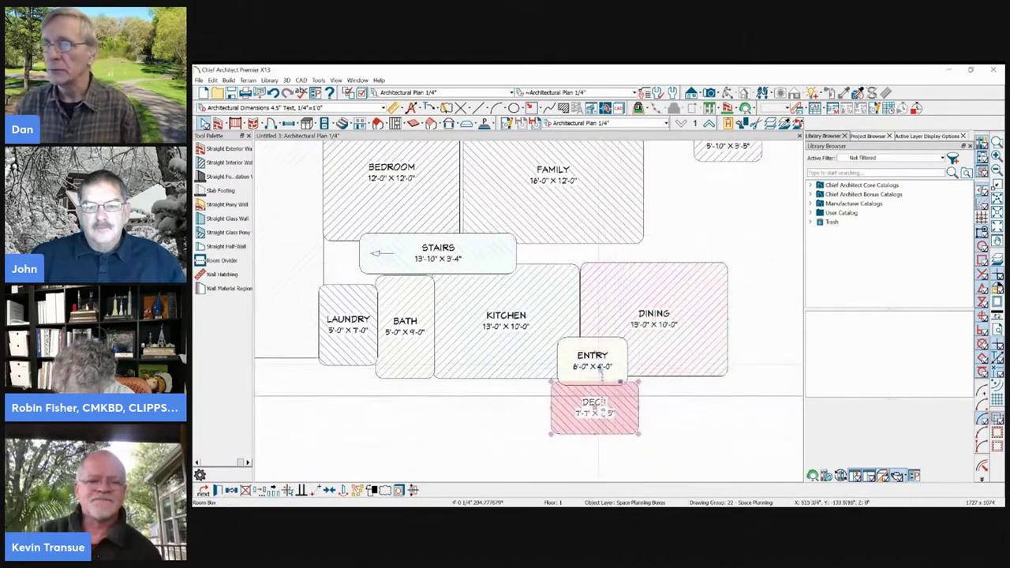
{"action": "left_click", "coordinate": [600, 369]}
{"action": "left_click_drag", "start_coordinate": [600, 370], "coordinate": [588, 369]}
{"action": "left_click", "coordinate": [593, 404]}
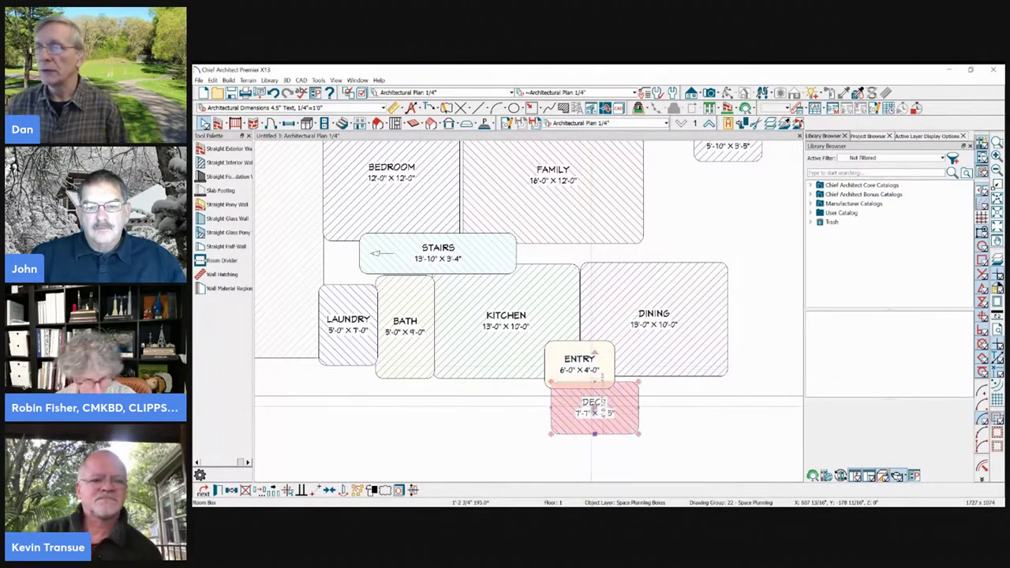
{"action": "key", "text": "Escape"}
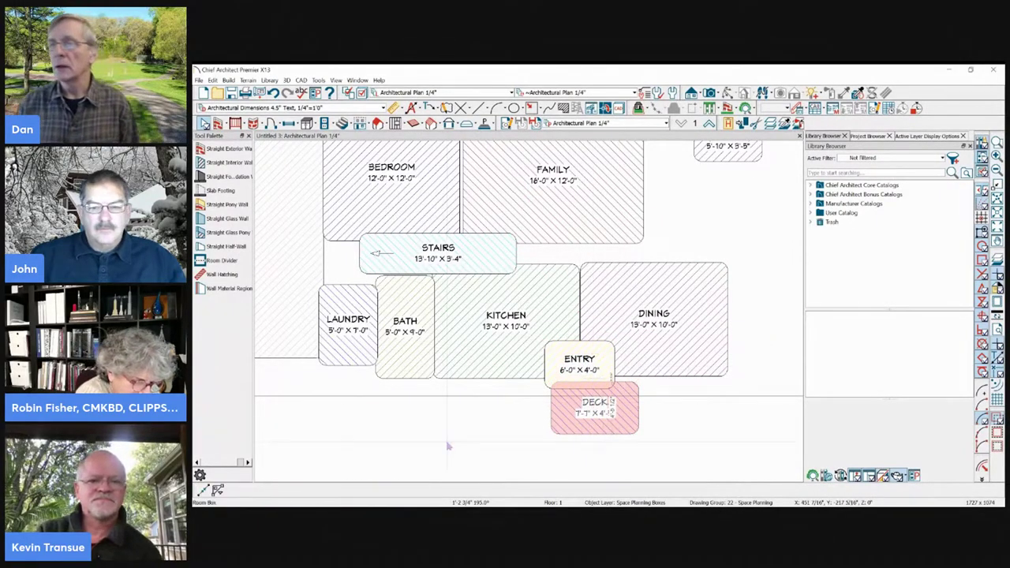
{"action": "left_click", "coordinate": [579, 388]}
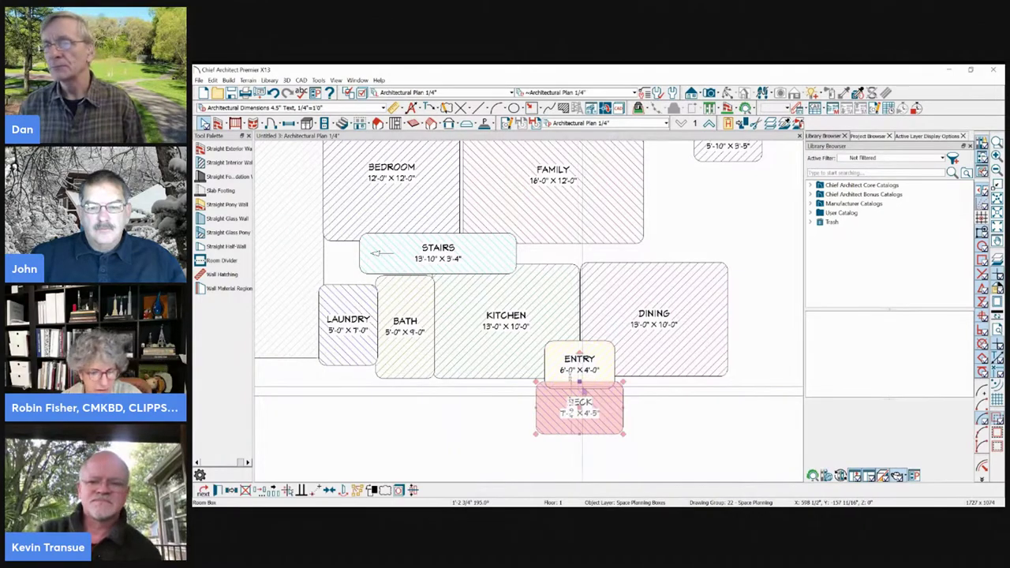
Stretch Family's bottom edge down 1'10 1/4" to the Stairs and move Office beside Family.
{"action": "scroll", "coordinate": [581, 387], "scroll_direction": "up", "scroll_amount": 1}
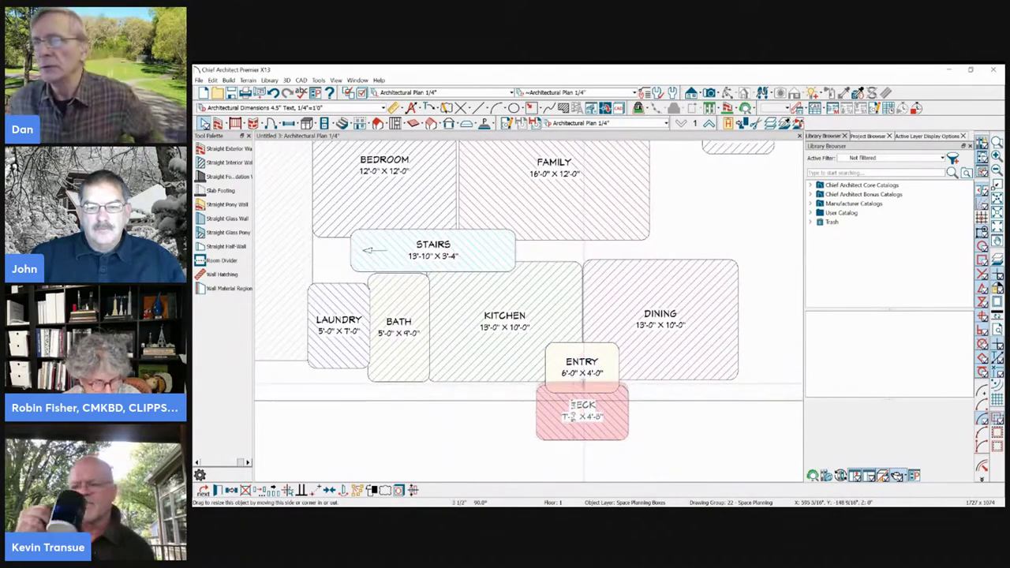
{"action": "scroll", "coordinate": [574, 417], "scroll_direction": "down", "scroll_amount": 3}
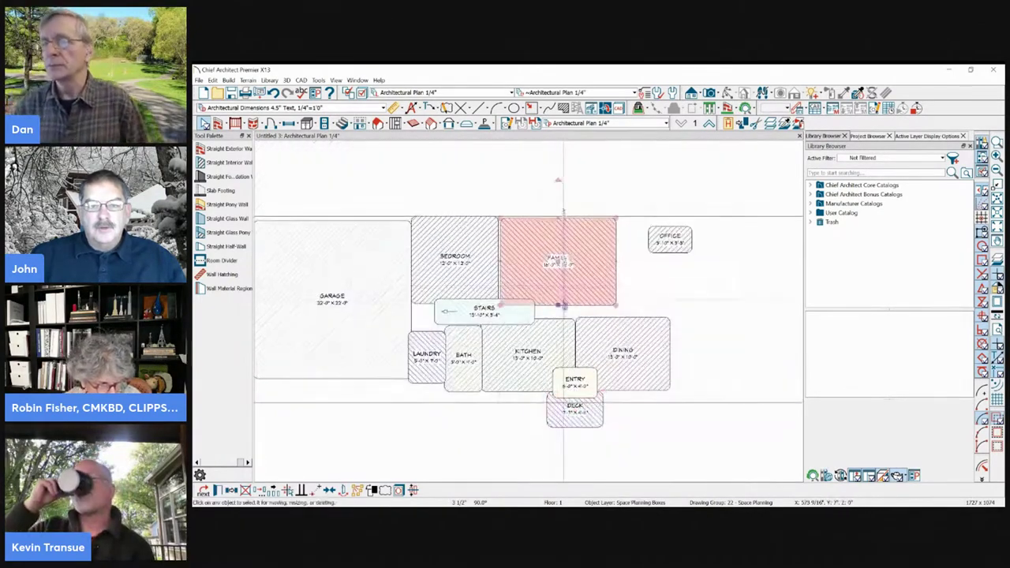
{"action": "left_click_drag", "start_coordinate": [559, 304], "coordinate": [561, 316]}
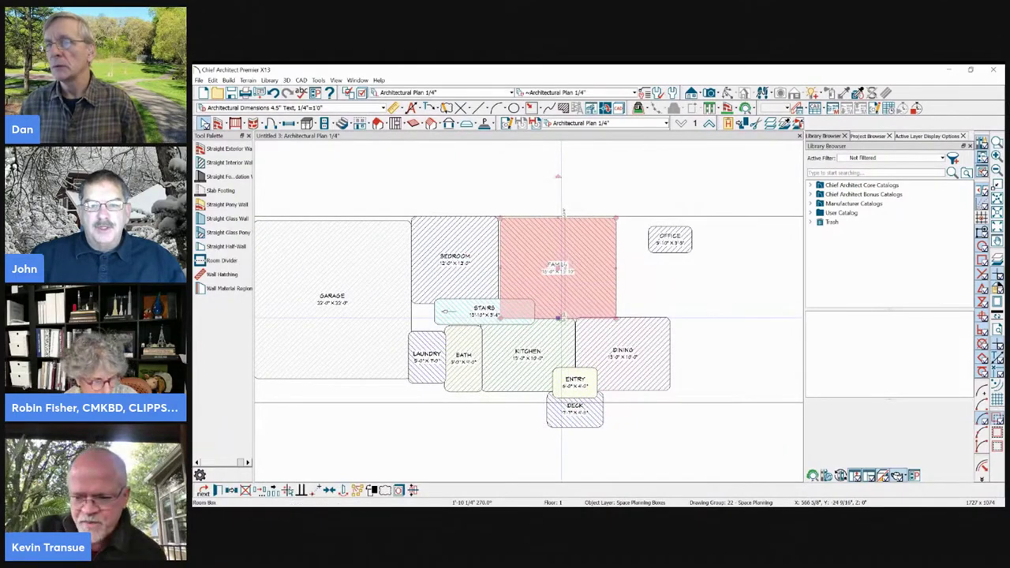
{"action": "scroll", "coordinate": [561, 318], "scroll_direction": "left", "scroll_amount": 2}
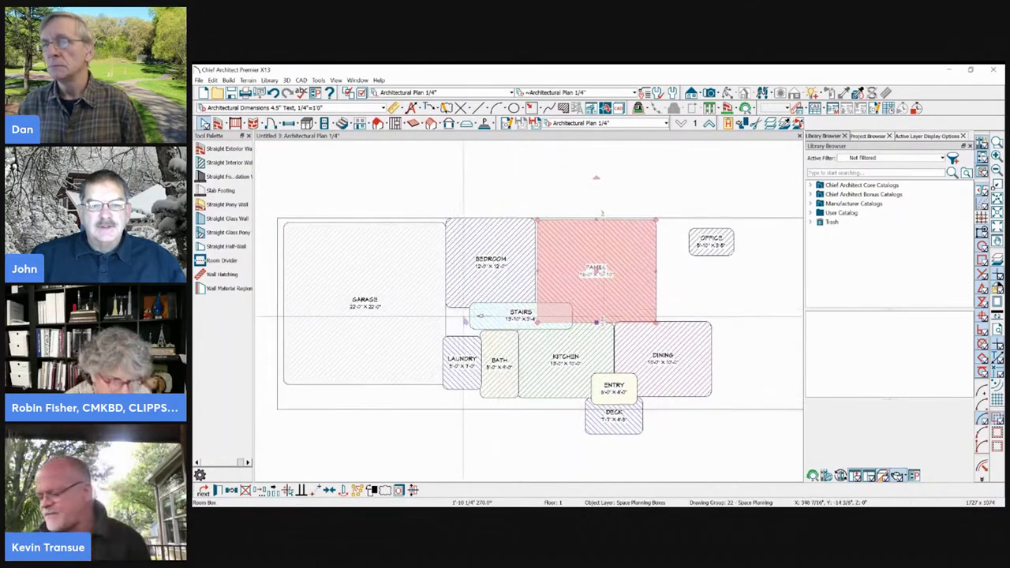
{"action": "left_click", "coordinate": [729, 262]}
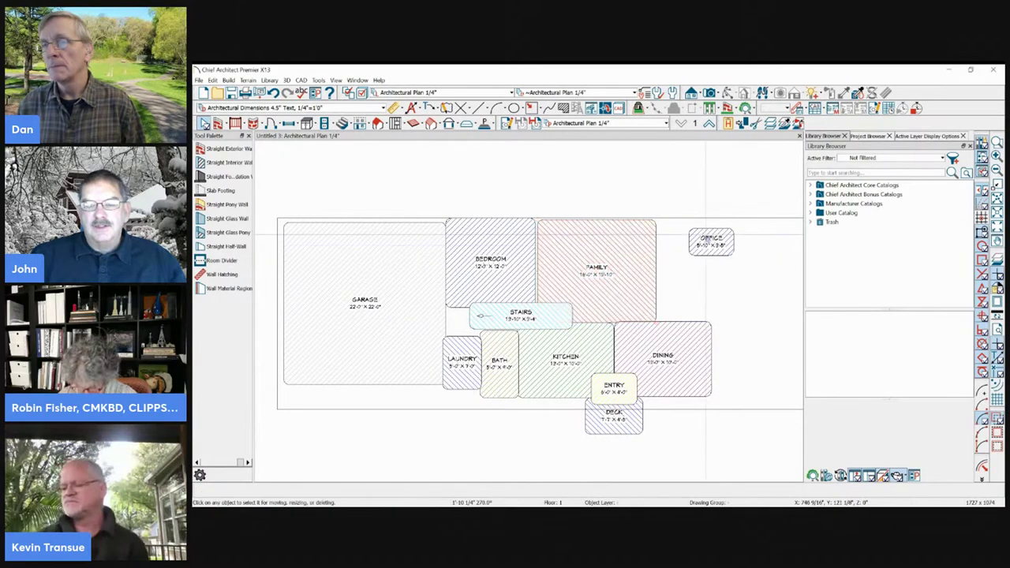
{"action": "left_click", "coordinate": [722, 246]}
{"action": "left_click_drag", "start_coordinate": [722, 247], "coordinate": [688, 305]}
{"action": "scroll", "coordinate": [634, 320], "scroll_direction": "down", "scroll_amount": 1}
Move the Closet box between Bedroom and Family, then bring up Default Settings.
{"action": "key", "text": "Escape"}
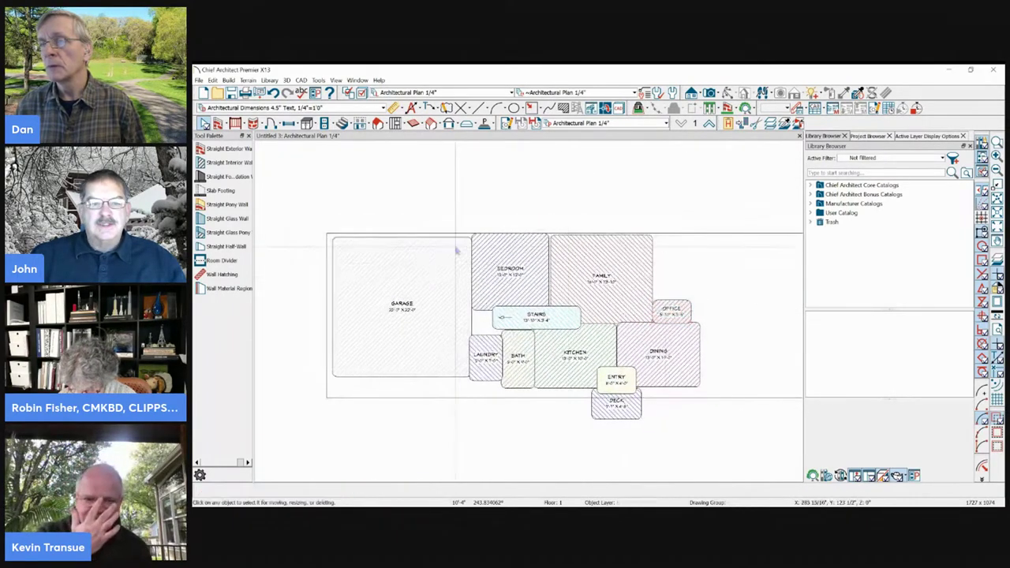
{"action": "scroll", "coordinate": [334, 332], "scroll_direction": "down", "scroll_amount": 2}
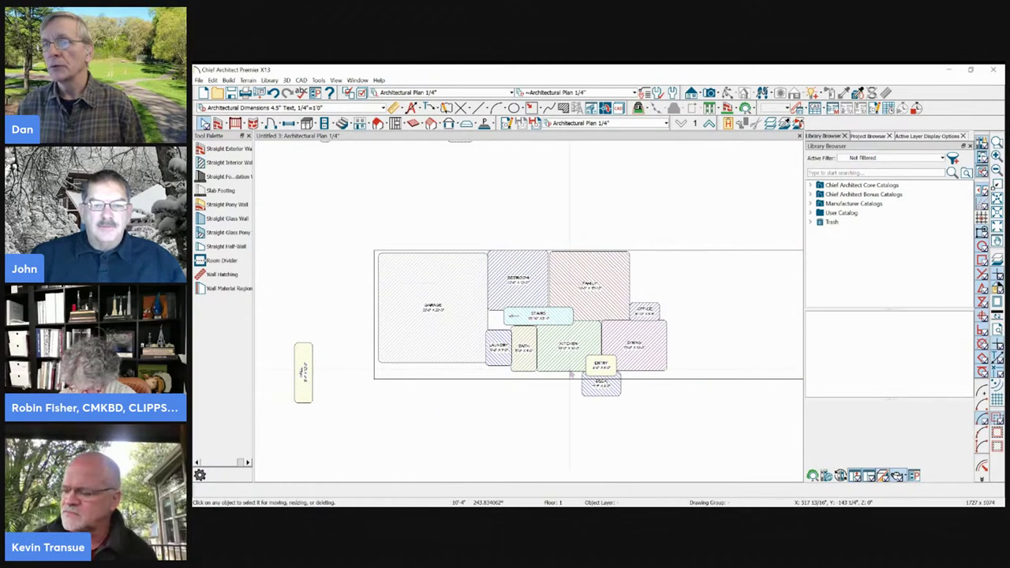
{"action": "scroll", "coordinate": [570, 374], "scroll_direction": "up", "scroll_amount": 5}
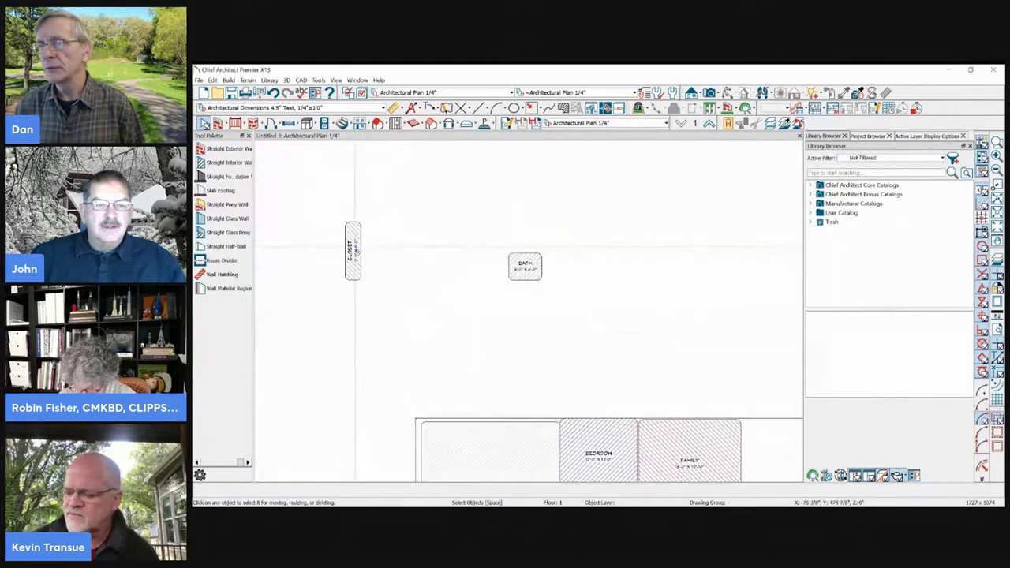
{"action": "left_click", "coordinate": [355, 249]}
{"action": "left_click_drag", "start_coordinate": [354, 251], "coordinate": [430, 304]}
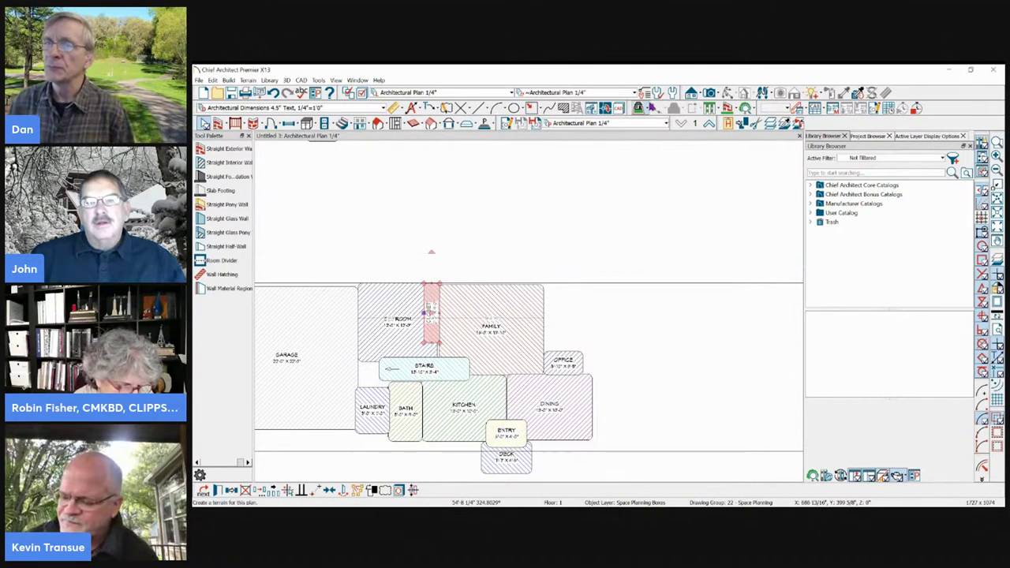
{"action": "left_click", "coordinate": [672, 108]}
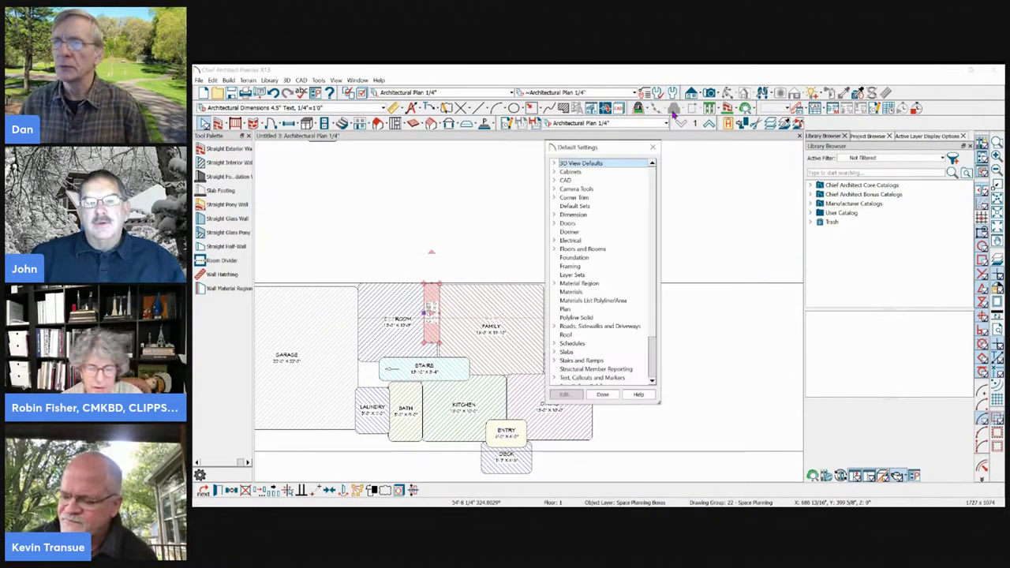
Review the 1st Floor and 2nd Floor level defaults under Floor Levels, then close Default Settings.
{"action": "left_click", "coordinate": [554, 249]}
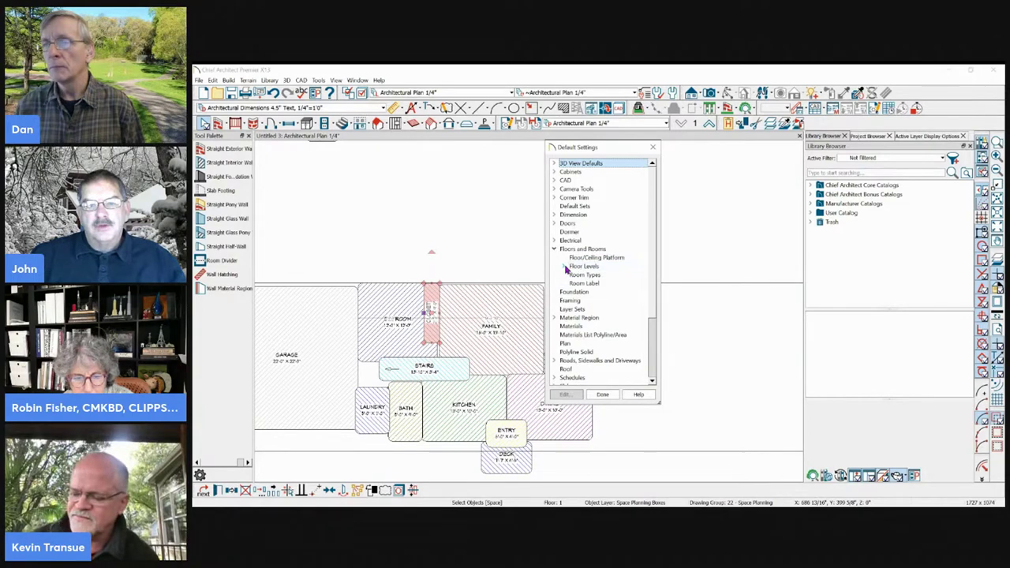
{"action": "left_click", "coordinate": [564, 267]}
{"action": "left_click", "coordinate": [589, 276]}
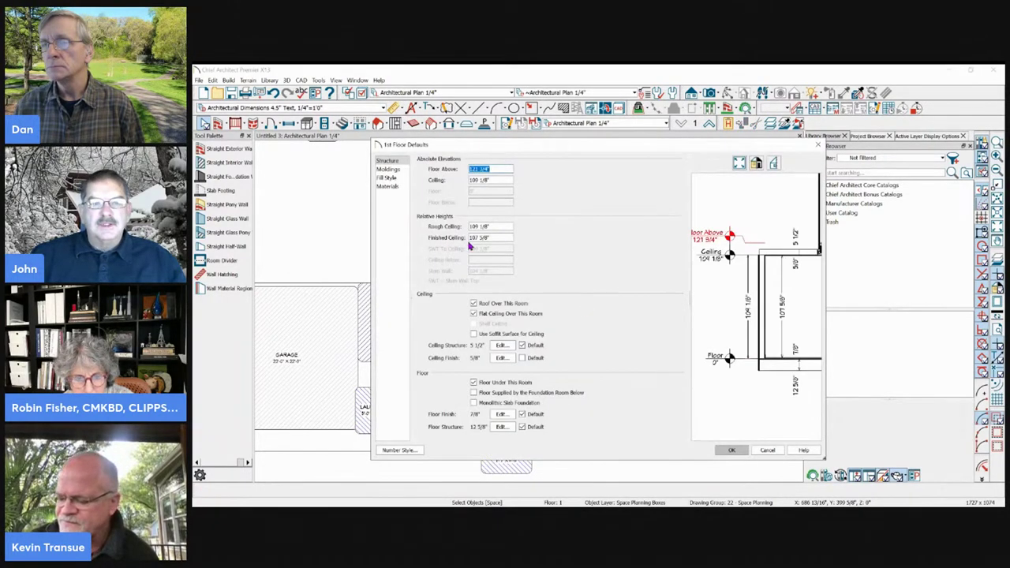
{"action": "left_click", "coordinate": [731, 450]}
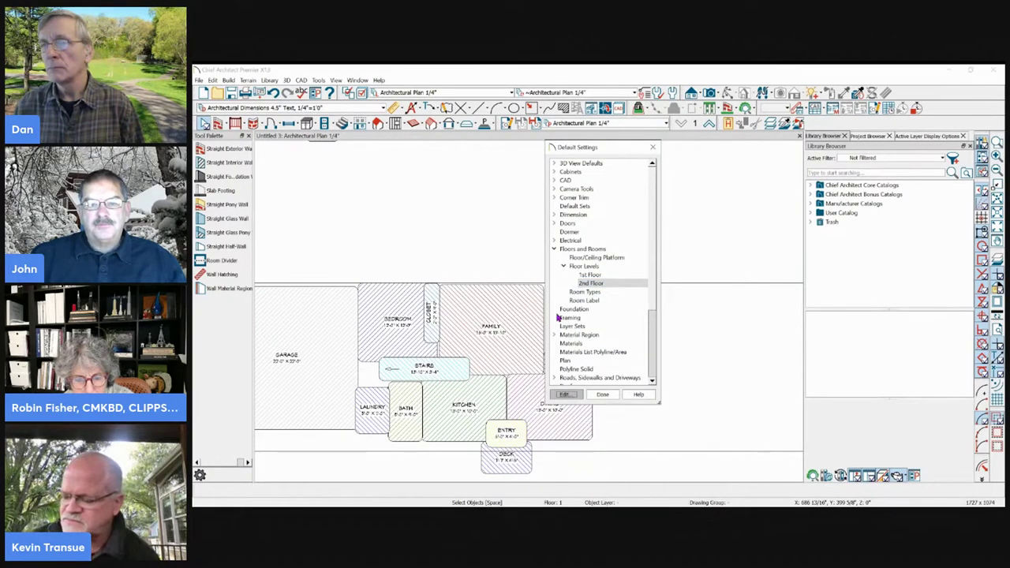
{"action": "key", "text": "Return"}
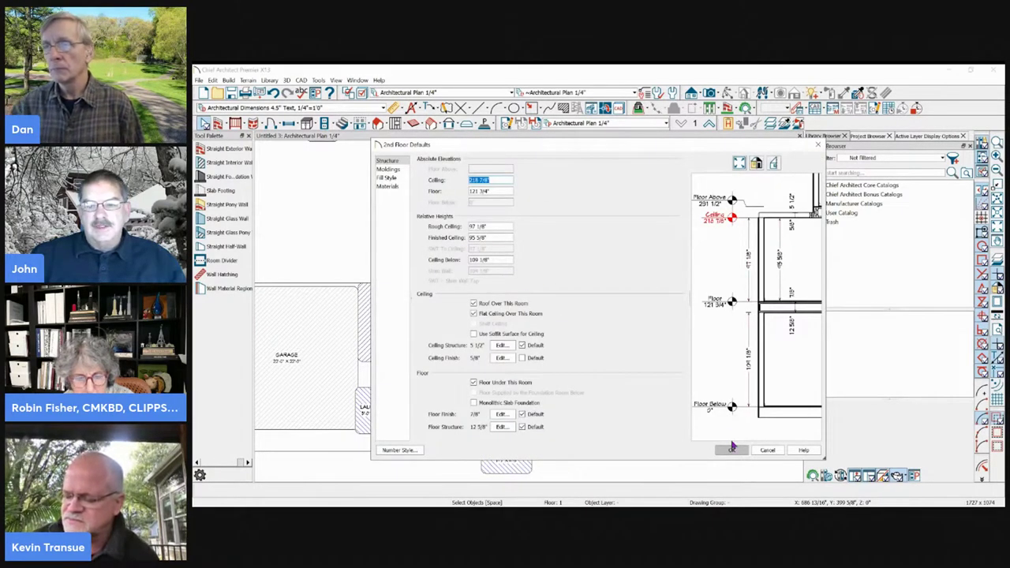
{"action": "left_click", "coordinate": [732, 451]}
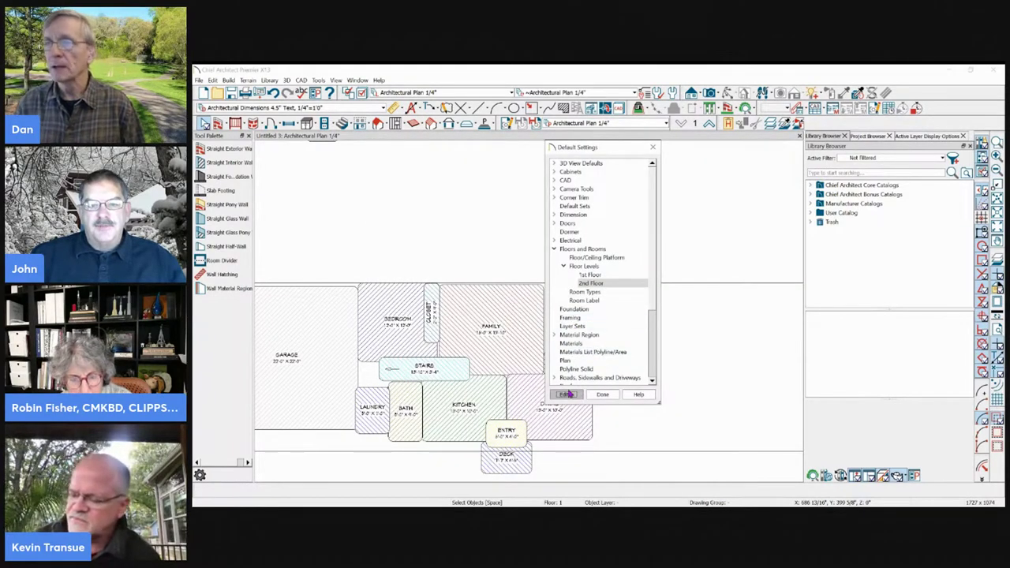
{"action": "left_click", "coordinate": [604, 396]}
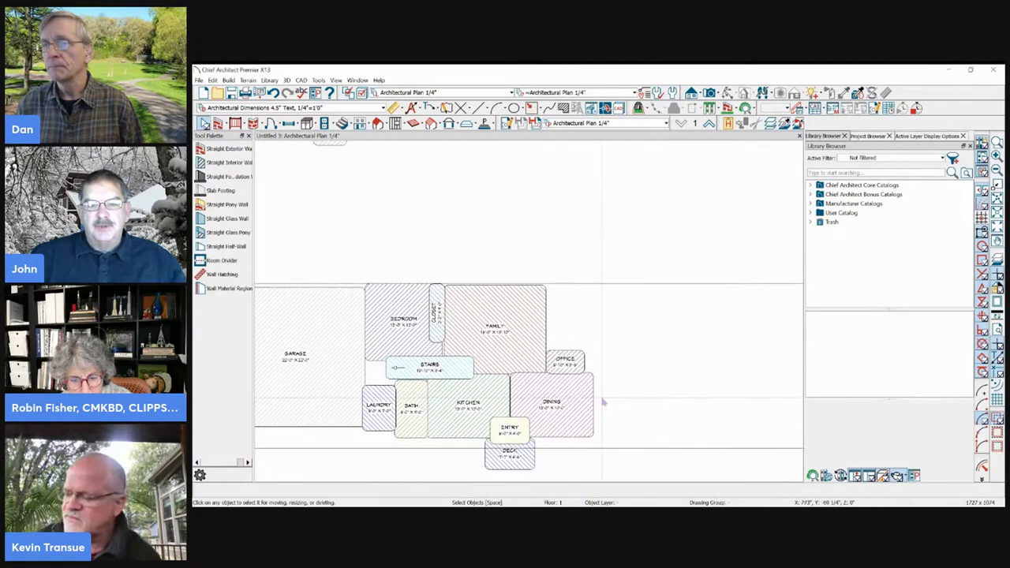
{"action": "scroll", "coordinate": [596, 396], "scroll_direction": "down", "scroll_amount": 3}
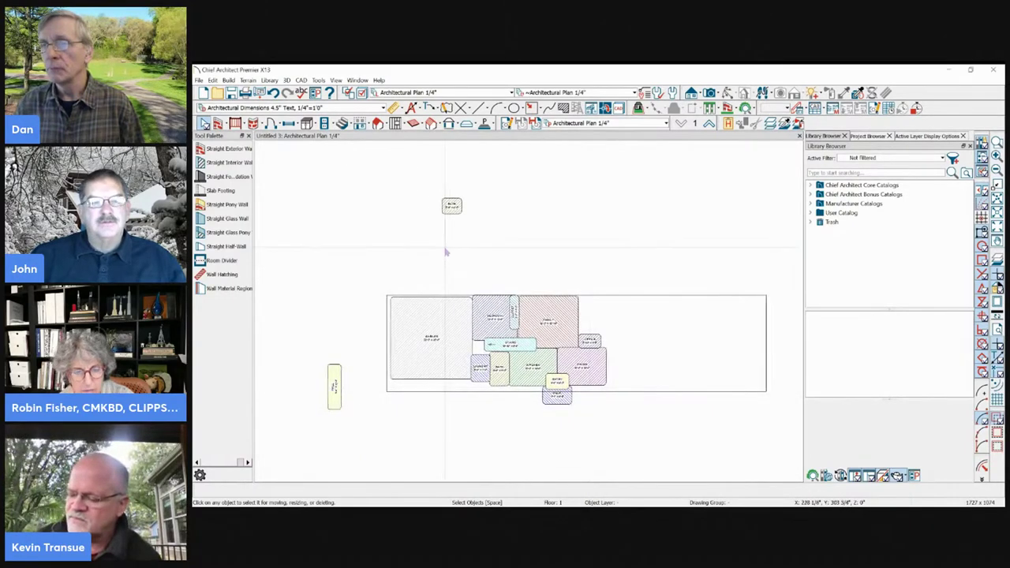
Go up to floor 2 and move a room box toward the plan centre.
{"action": "left_click", "coordinate": [708, 126]}
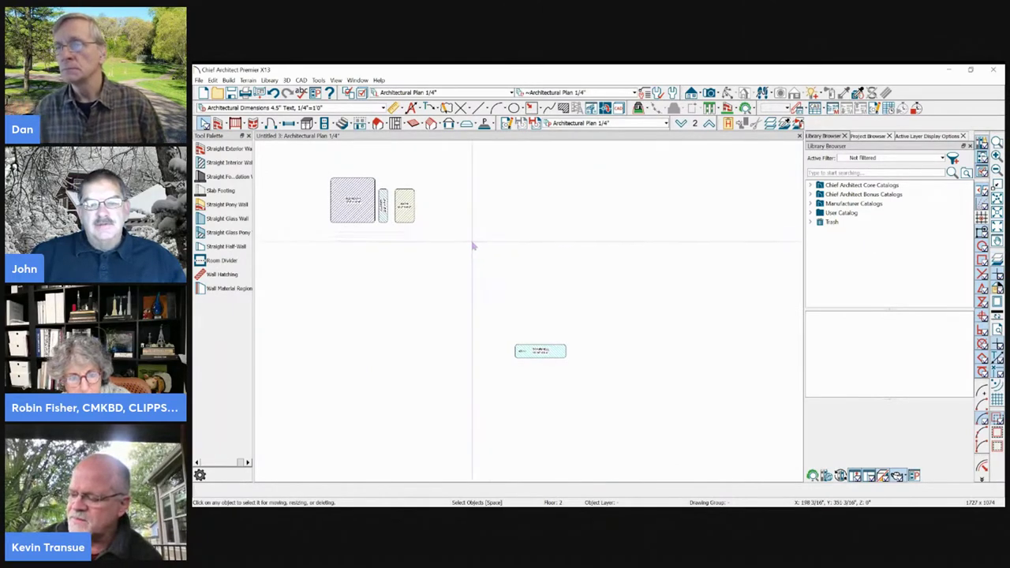
{"action": "left_click", "coordinate": [365, 212]}
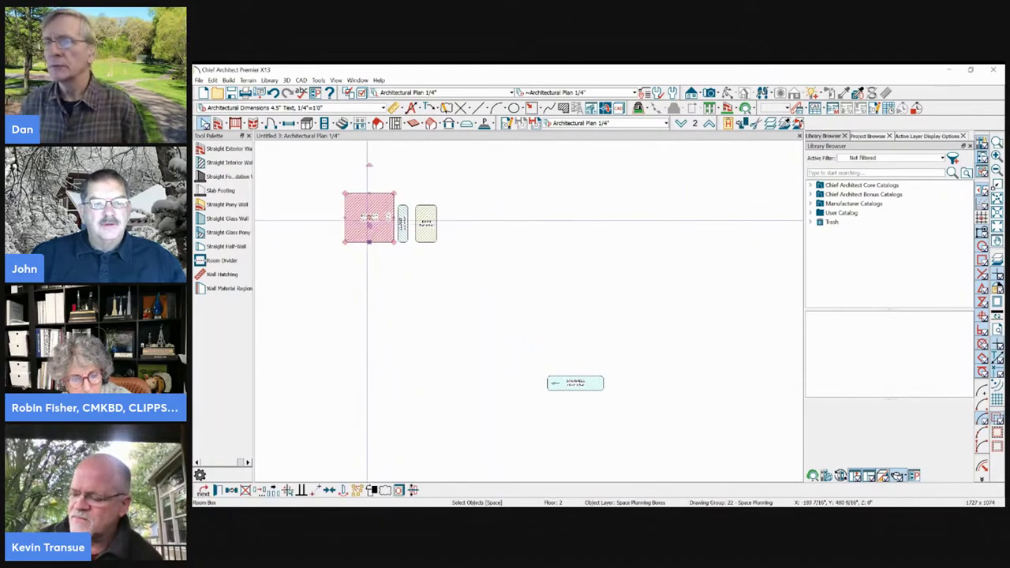
{"action": "left_click_drag", "start_coordinate": [364, 212], "coordinate": [517, 334]}
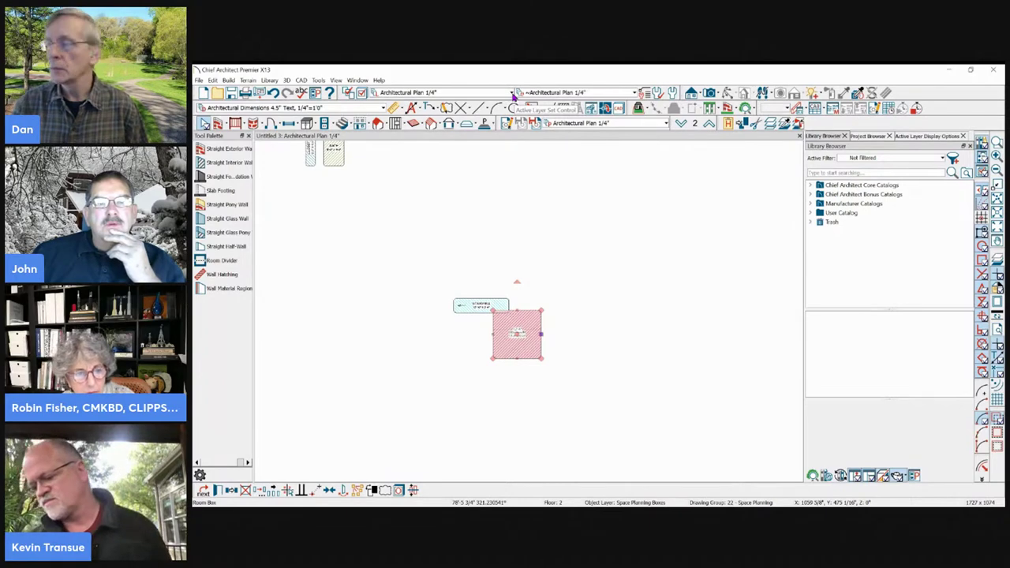
In Layer Display Options, apply the Reference Display Layer Set with all layers selected.
{"action": "left_click", "coordinate": [362, 94]}
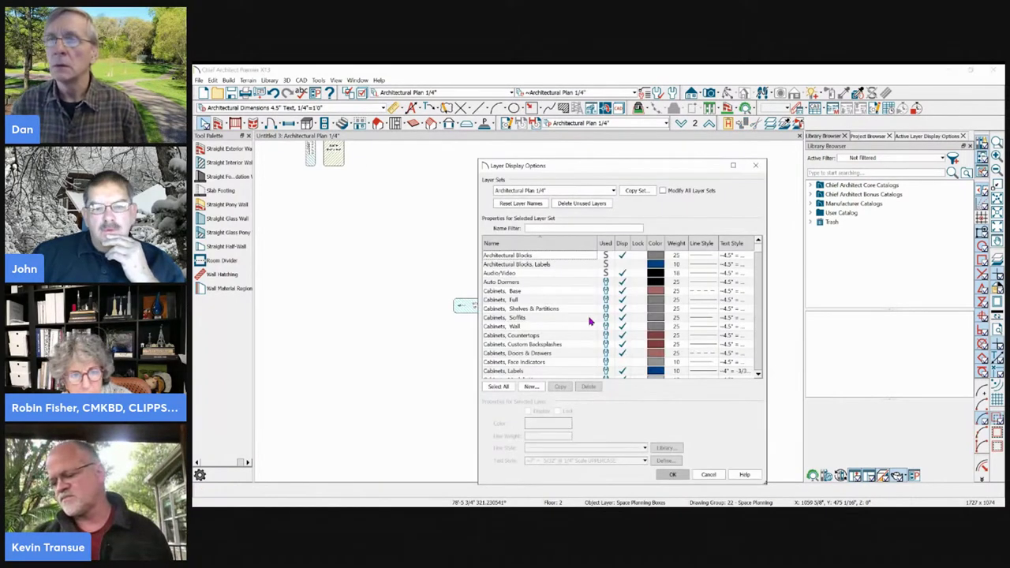
{"action": "scroll", "coordinate": [589, 320], "scroll_direction": "down", "scroll_amount": 10}
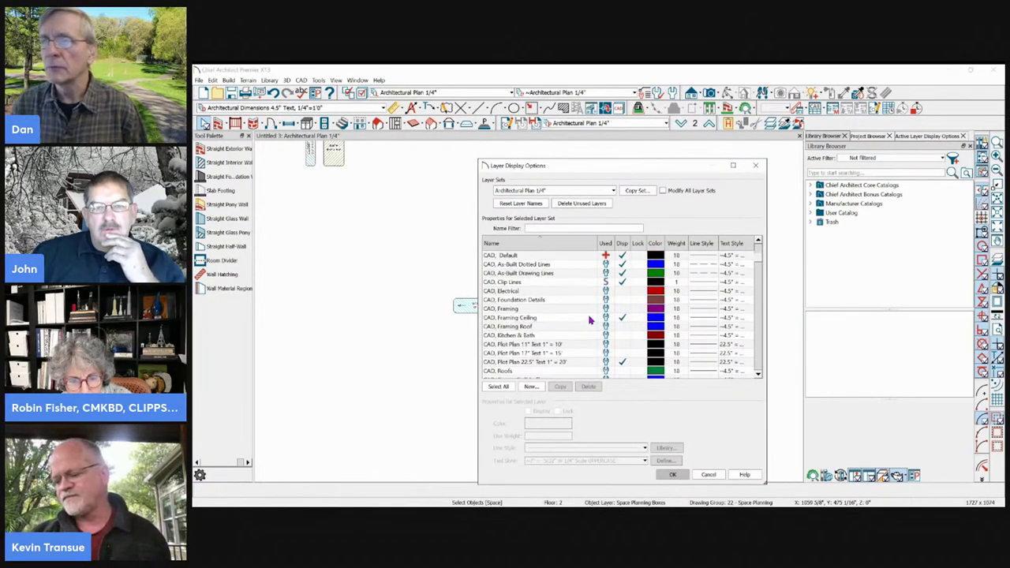
{"action": "scroll", "coordinate": [581, 243], "scroll_direction": "up", "scroll_amount": 2}
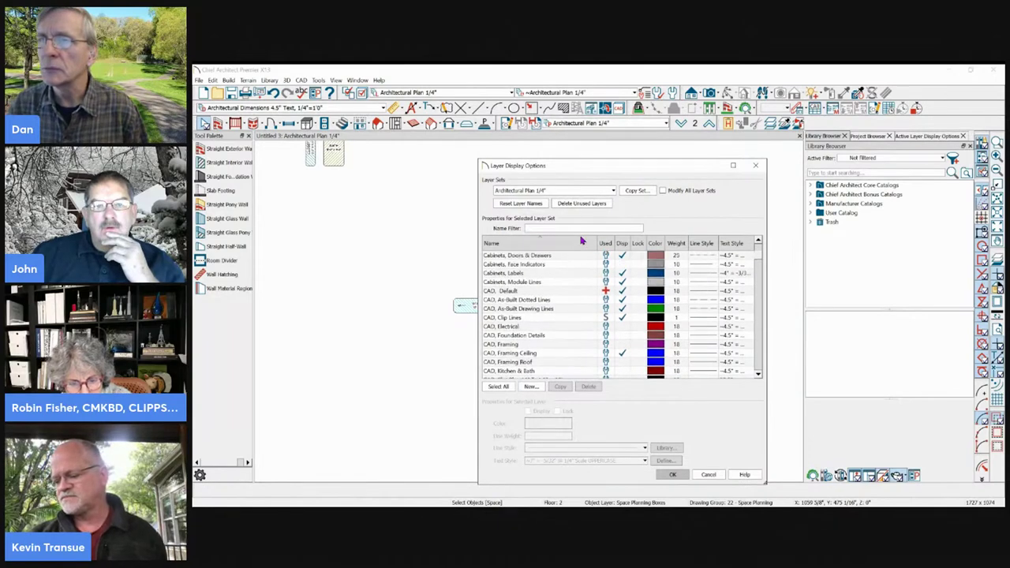
{"action": "left_click", "coordinate": [614, 191]}
{"action": "scroll", "coordinate": [604, 237], "scroll_direction": "down", "scroll_amount": 4}
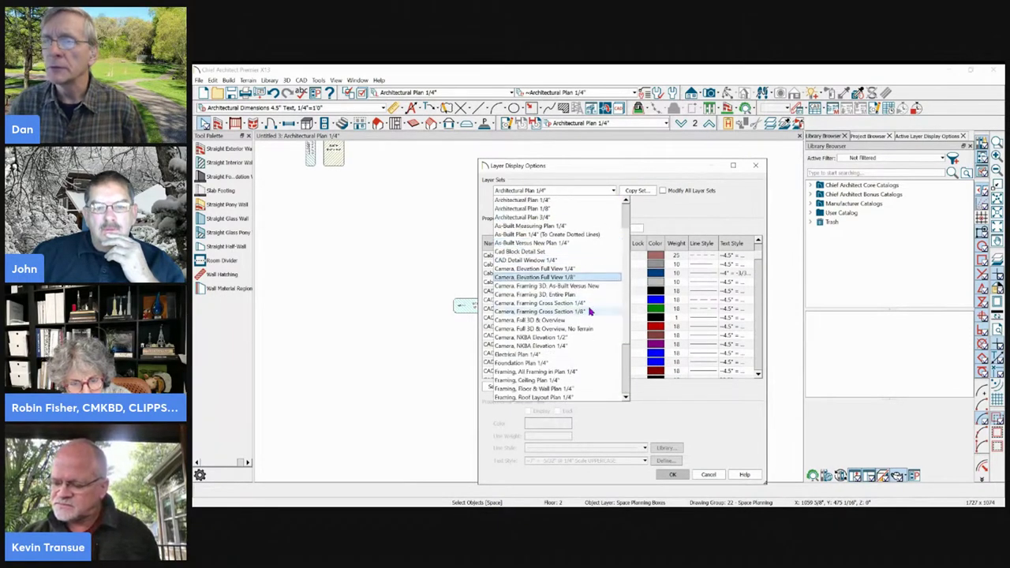
{"action": "scroll", "coordinate": [589, 312], "scroll_direction": "down", "scroll_amount": 1}
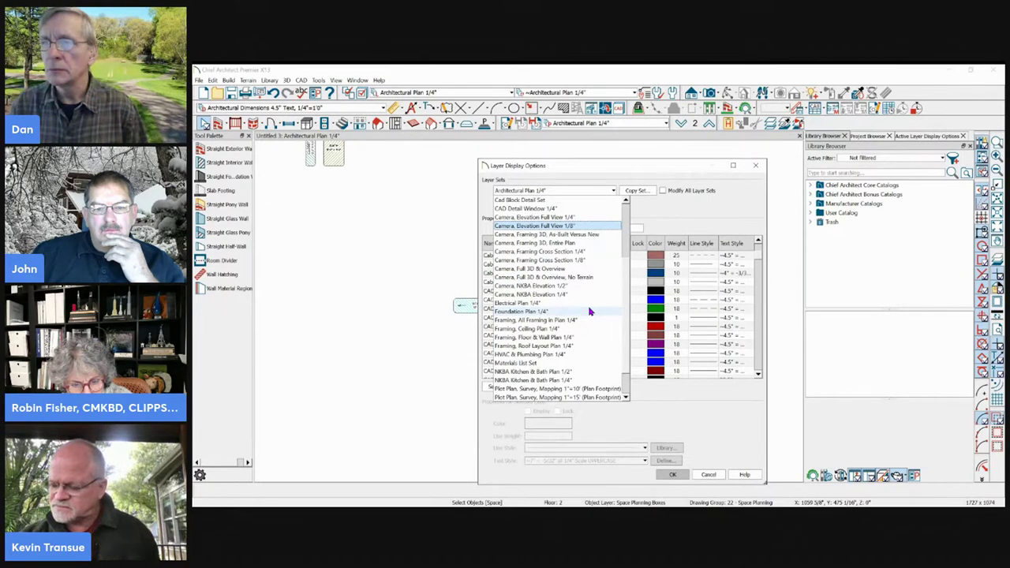
{"action": "scroll", "coordinate": [589, 316], "scroll_direction": "down", "scroll_amount": 1}
{"action": "left_click", "coordinate": [563, 384]}
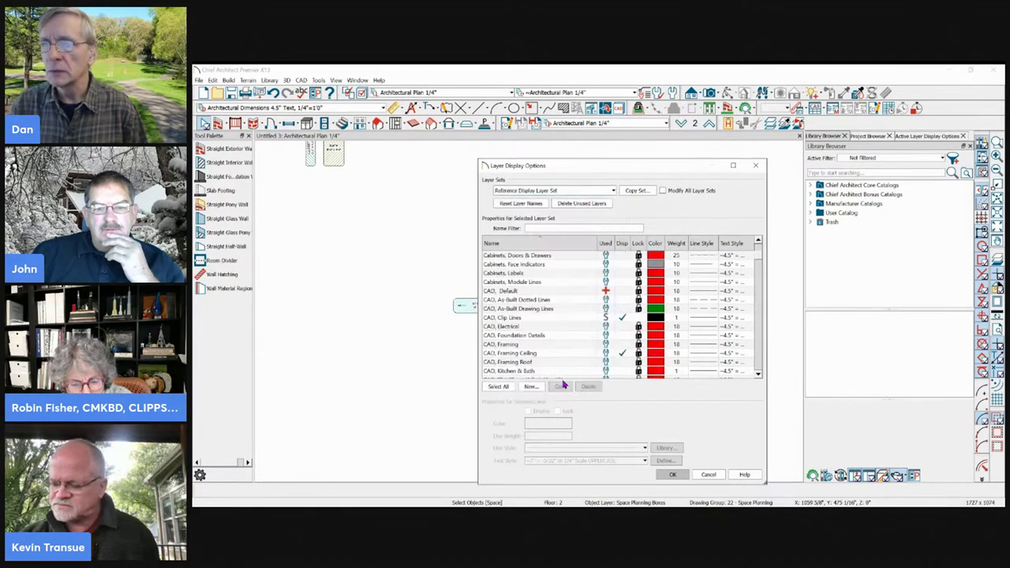
{"action": "scroll", "coordinate": [575, 287], "scroll_direction": "down", "scroll_amount": 12}
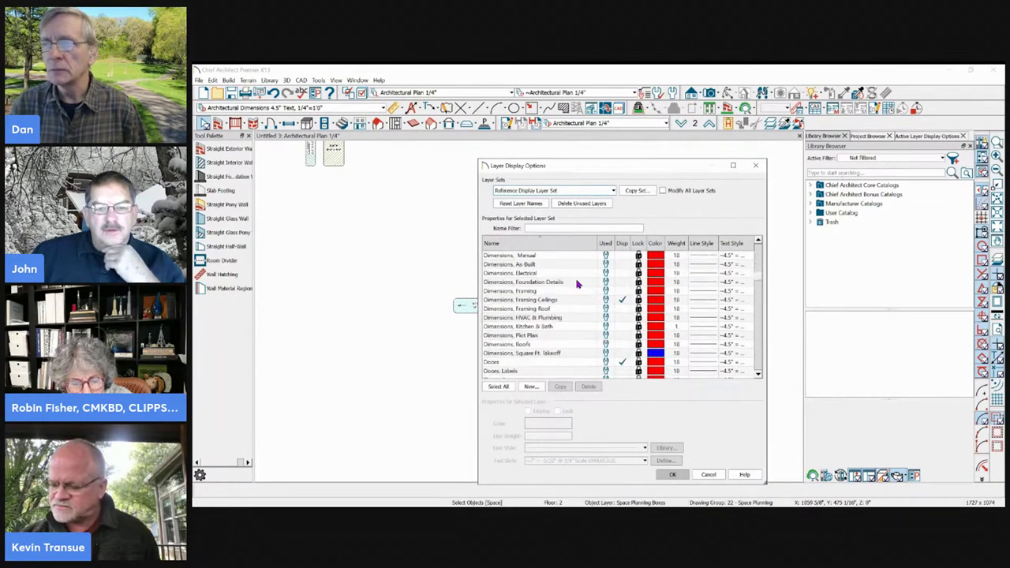
{"action": "scroll", "coordinate": [577, 284], "scroll_direction": "down", "scroll_amount": 12}
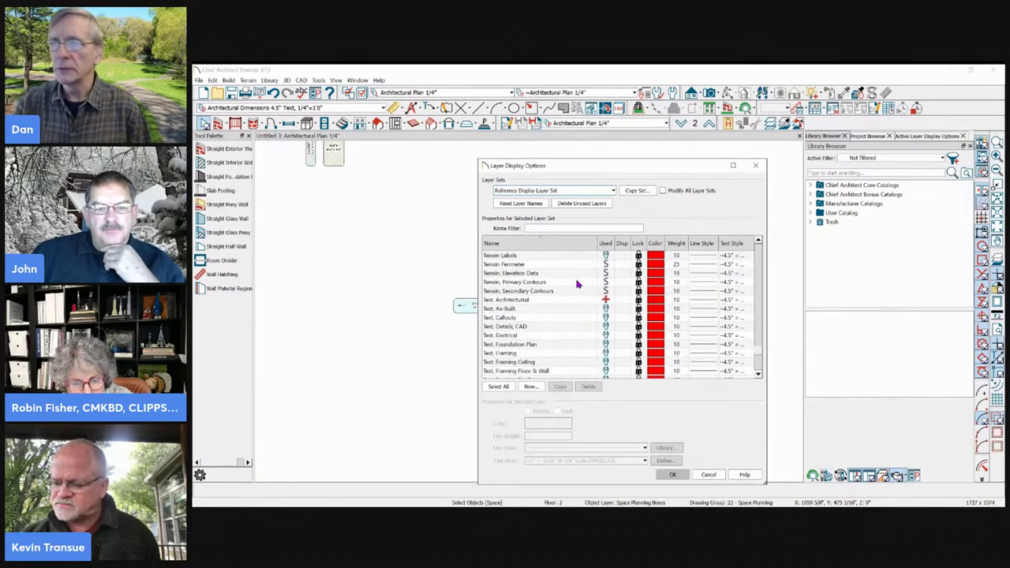
{"action": "scroll", "coordinate": [577, 284], "scroll_direction": "up", "scroll_amount": 4}
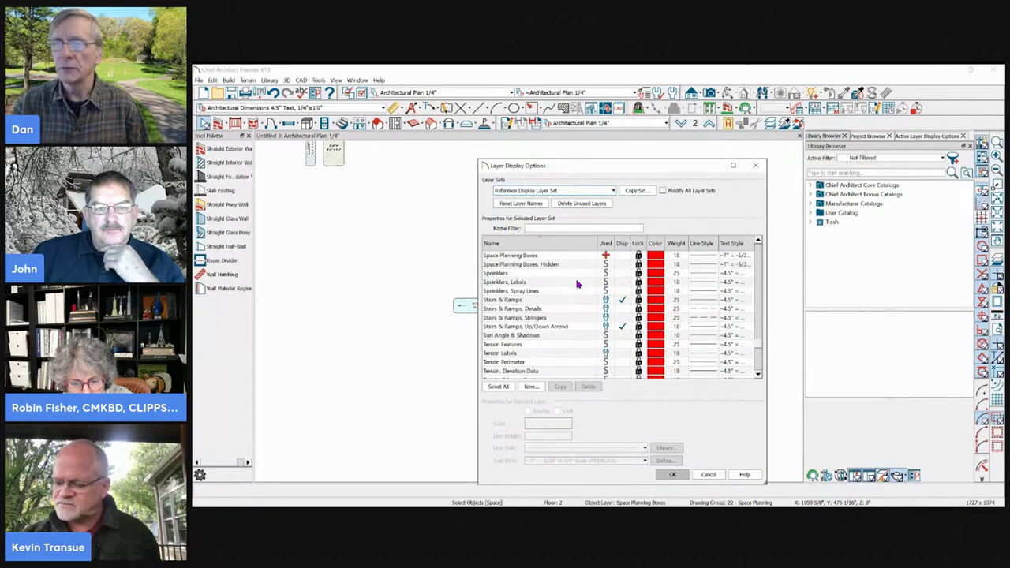
{"action": "left_click", "coordinate": [499, 387]}
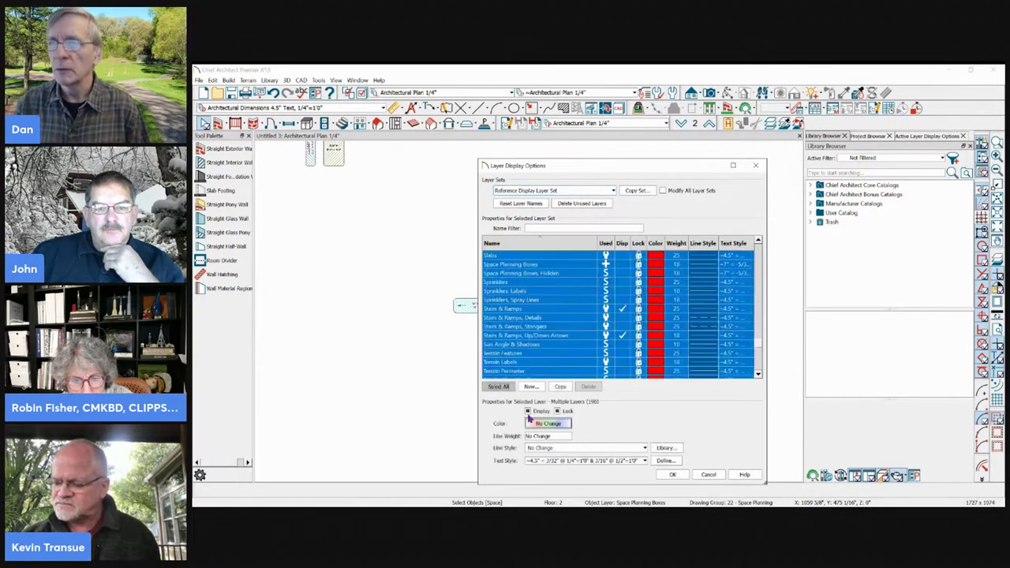
{"action": "left_click", "coordinate": [682, 476]}
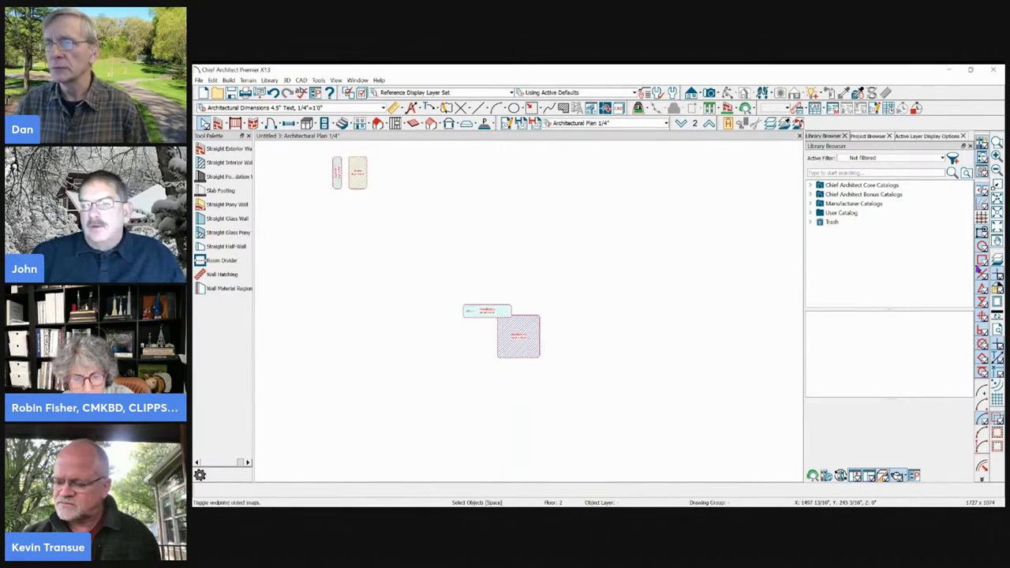
Switch to the Architectural Plan 1/4" layer set and turn on Reference Display to show floor 1.
{"action": "scroll", "coordinate": [549, 315], "scroll_direction": "up", "scroll_amount": 2}
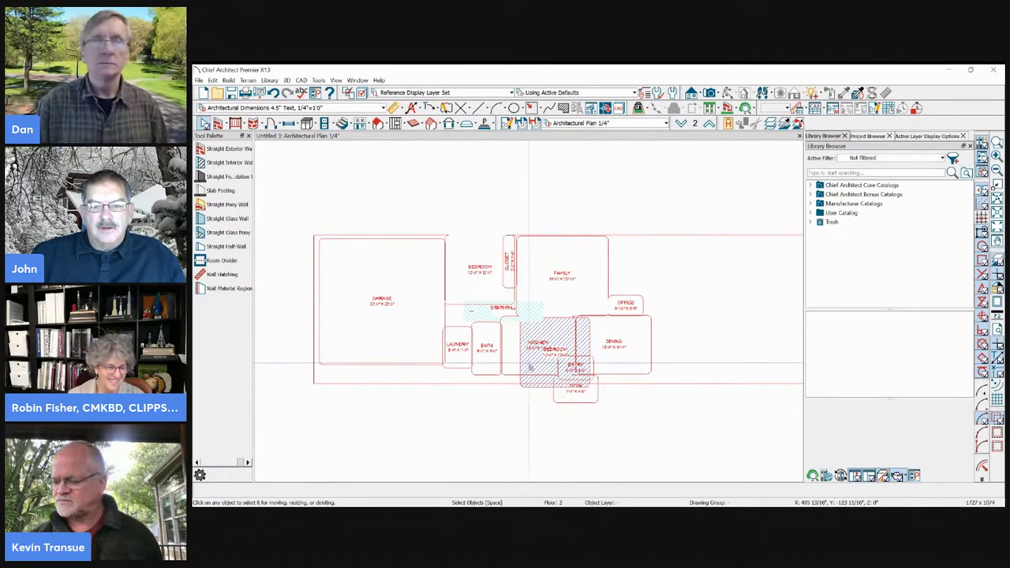
{"action": "scroll", "coordinate": [552, 371], "scroll_direction": "down", "scroll_amount": 3}
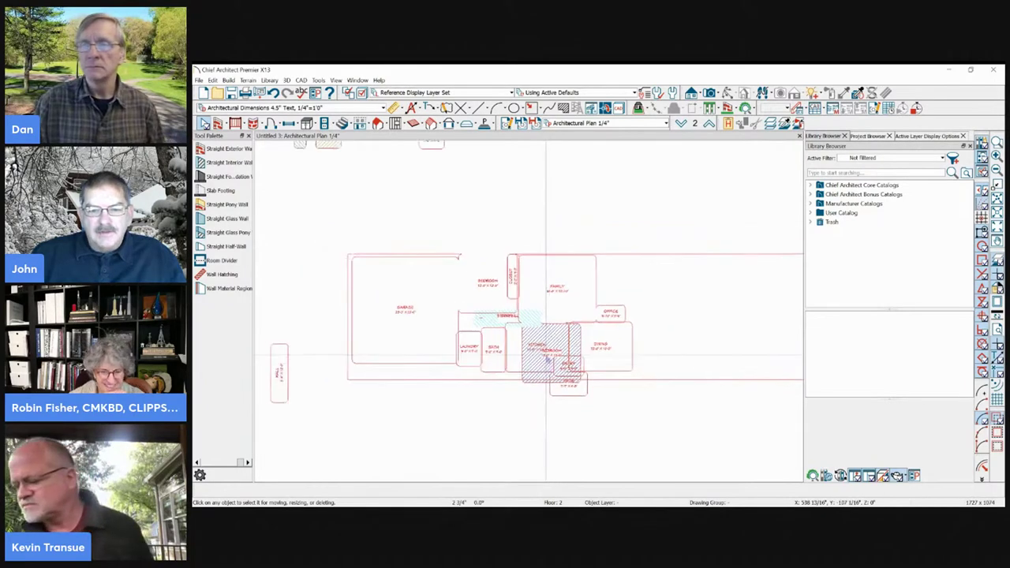
{"action": "scroll", "coordinate": [447, 314], "scroll_direction": "down", "scroll_amount": 2}
{"action": "scroll", "coordinate": [411, 316], "scroll_direction": "up", "scroll_amount": 2}
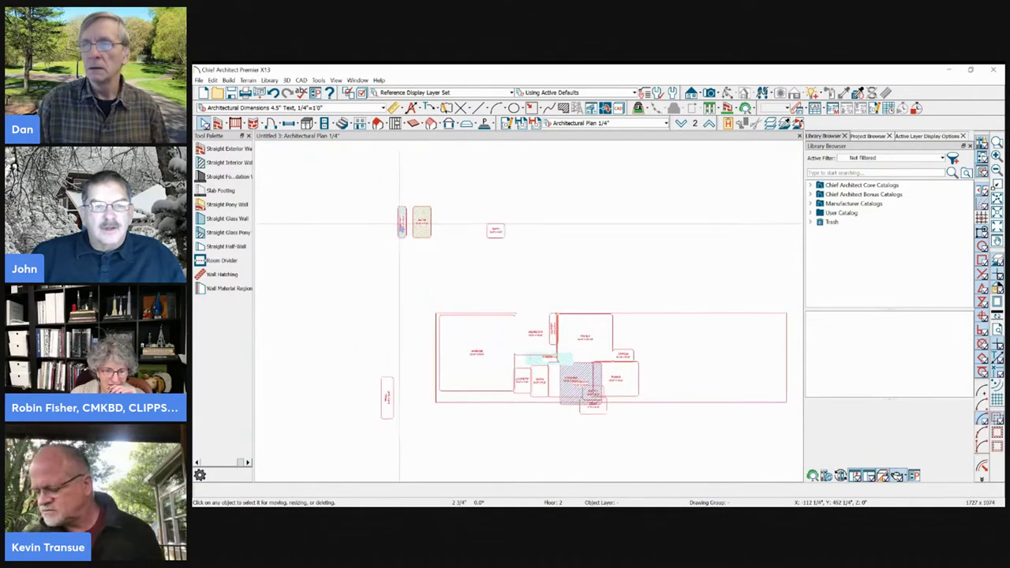
{"action": "left_click", "coordinate": [513, 93]}
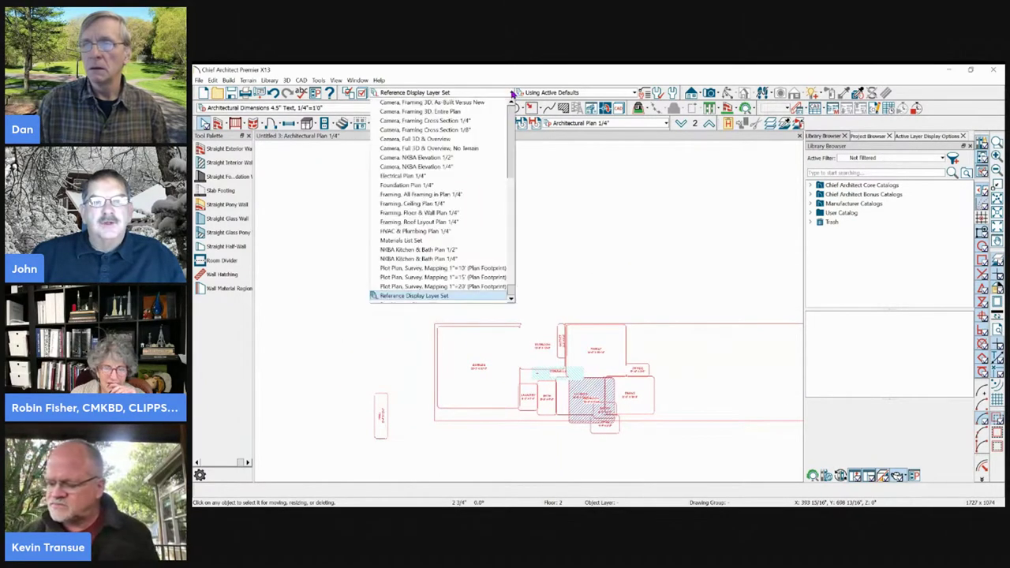
{"action": "scroll", "coordinate": [435, 220], "scroll_direction": "up", "scroll_amount": 2}
{"action": "scroll", "coordinate": [435, 221], "scroll_direction": "up", "scroll_amount": 4}
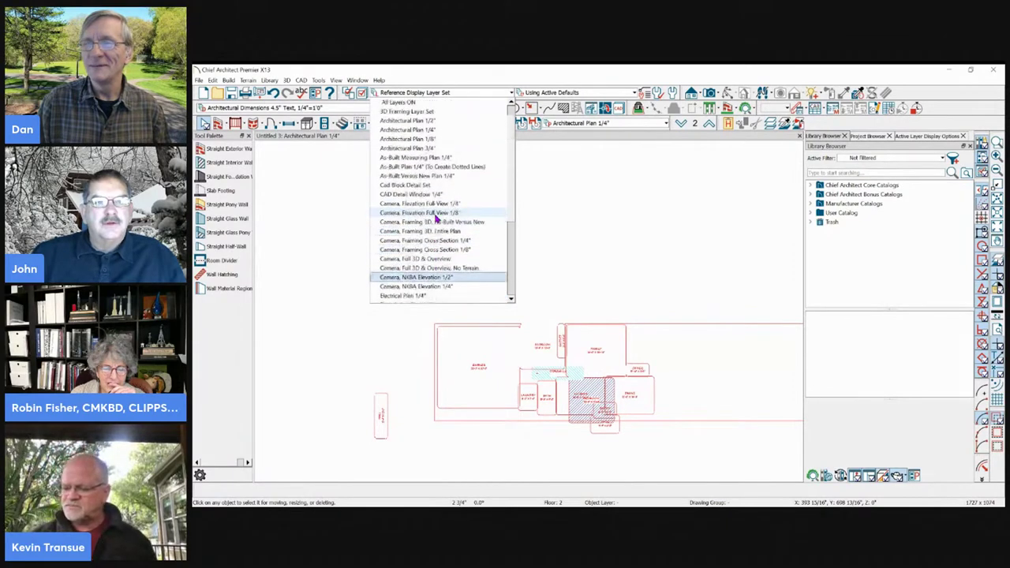
{"action": "left_click", "coordinate": [630, 124]}
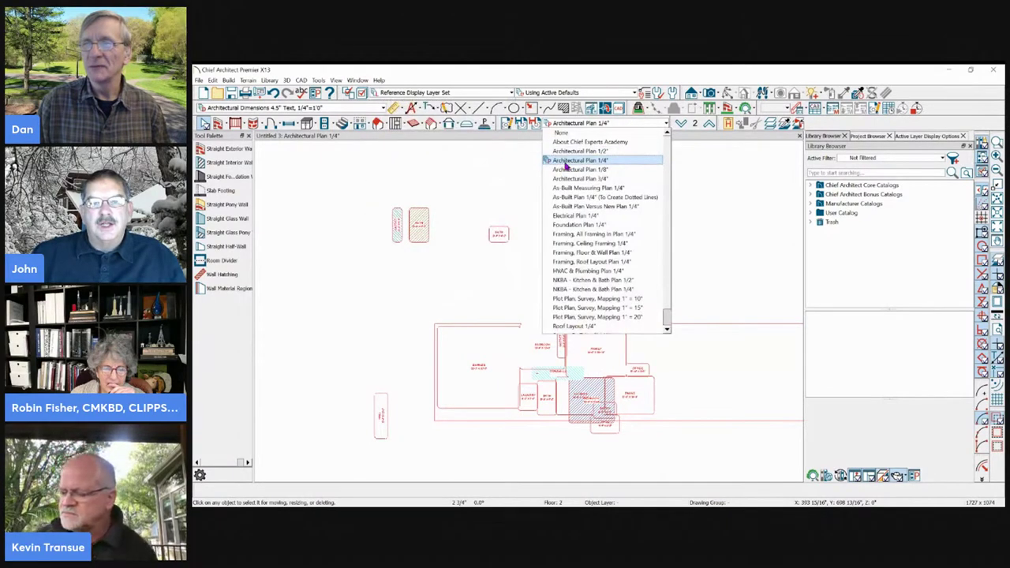
{"action": "left_click", "coordinate": [565, 162]}
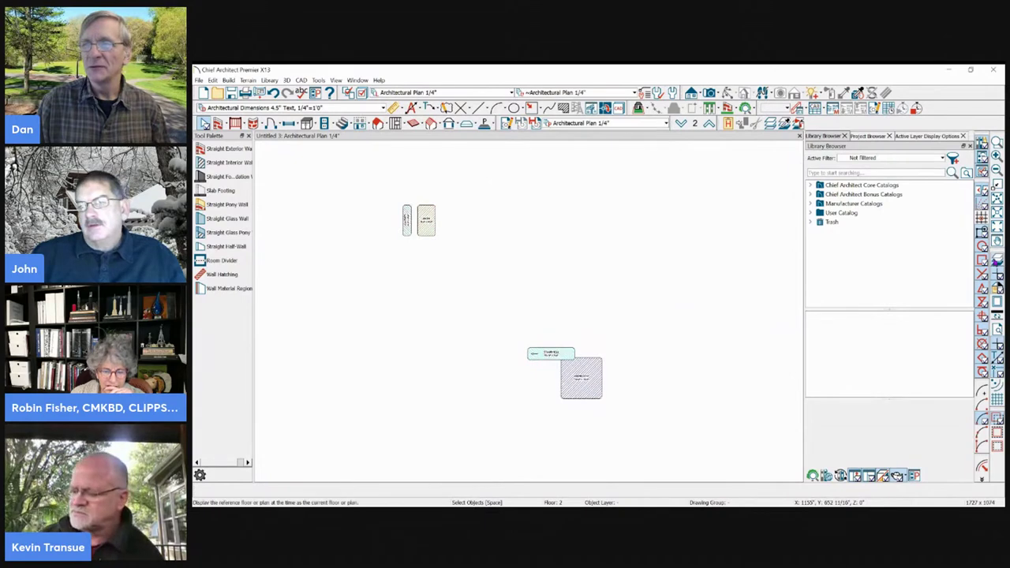
{"action": "left_click", "coordinate": [998, 262]}
{"action": "scroll", "coordinate": [570, 285], "scroll_direction": "up", "scroll_amount": 3}
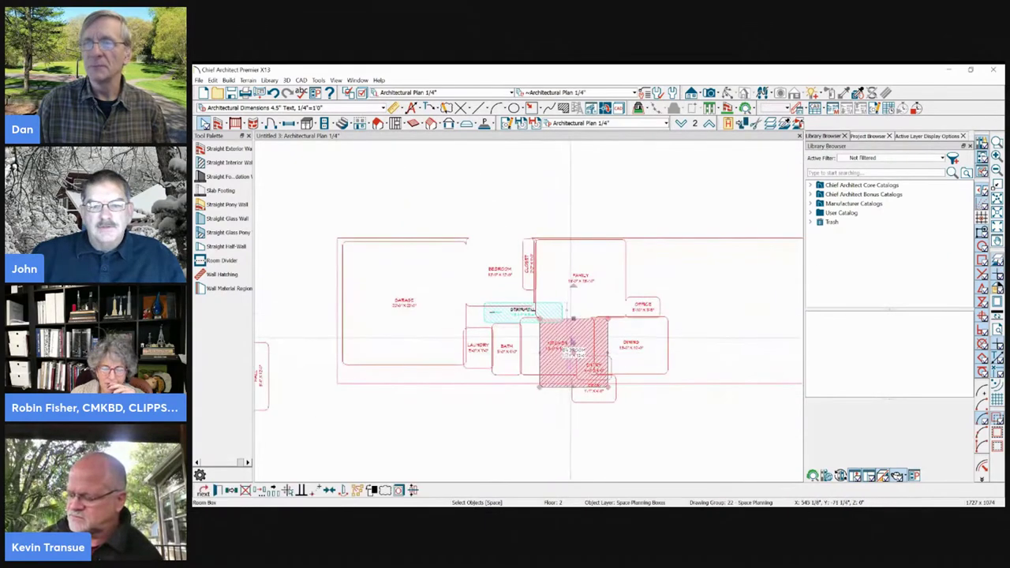
Shift the Bedroom room box slightly left into its new spot.
{"action": "scroll", "coordinate": [571, 285], "scroll_direction": "up", "scroll_amount": 3}
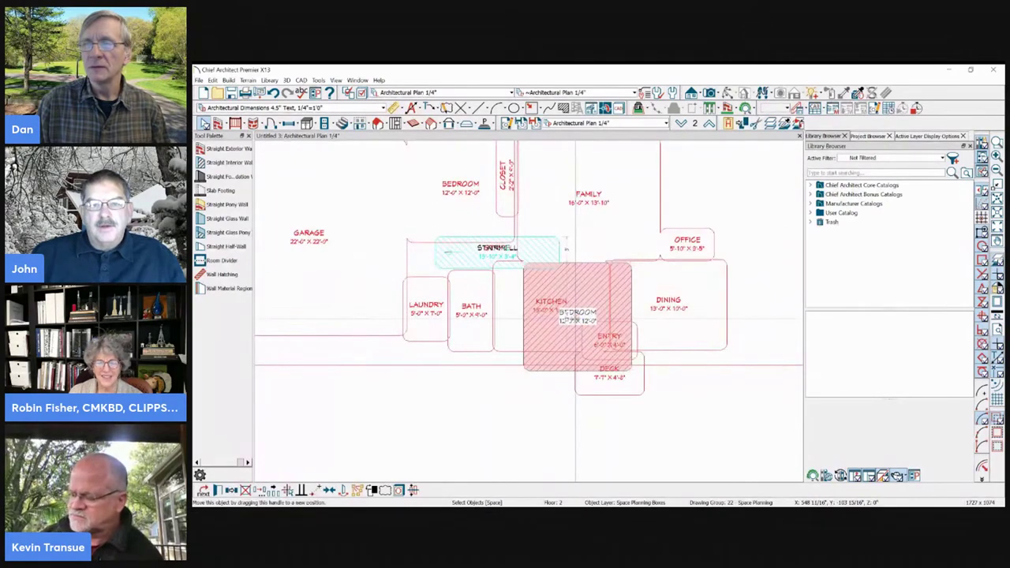
{"action": "left_click_drag", "start_coordinate": [577, 316], "coordinate": [534, 309]}
{"action": "scroll", "coordinate": [600, 363], "scroll_direction": "down", "scroll_amount": 5}
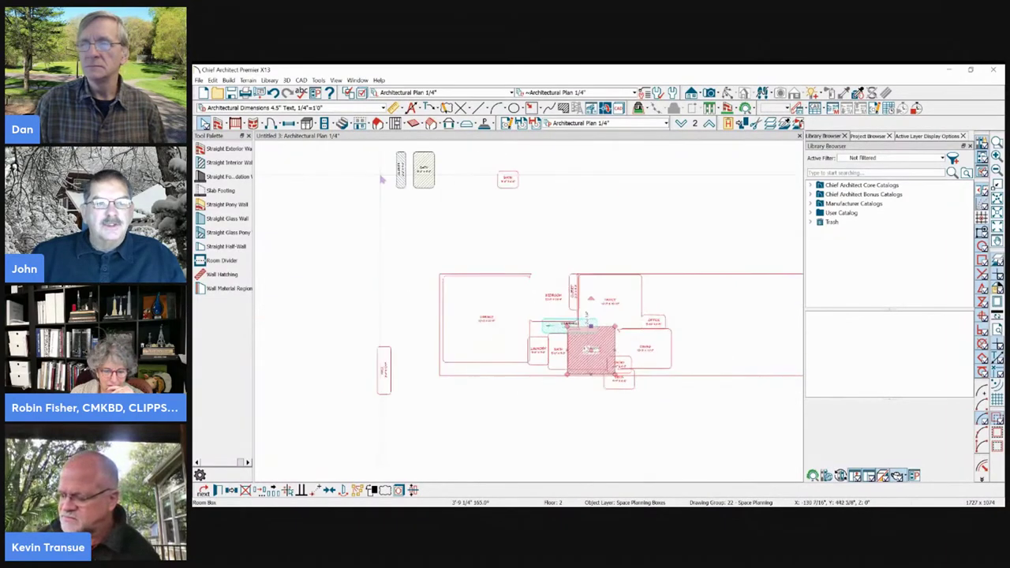
{"action": "scroll", "coordinate": [387, 185], "scroll_direction": "up", "scroll_amount": 2}
Drag the stray box above the plan down into the house as the bath, then view floor 1.
{"action": "left_click", "coordinate": [430, 201]}
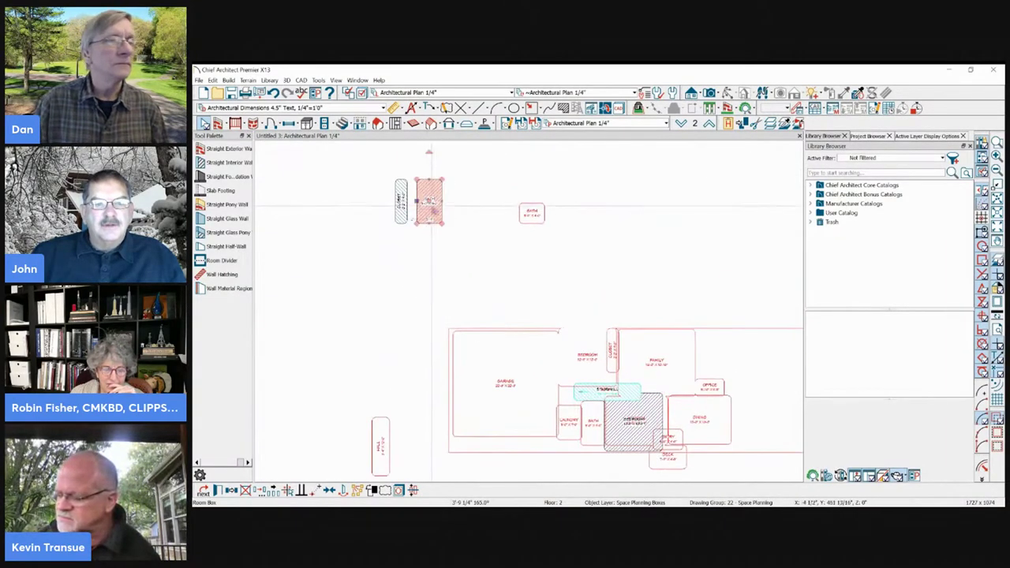
{"action": "mouse_move", "coordinate": [430, 201]}
{"action": "left_mouse_down"}
{"action": "mouse_move", "coordinate": [617, 387]}
{"action": "mouse_move", "coordinate": [597, 399]}
{"action": "mouse_move", "coordinate": [591, 426]}
{"action": "left_mouse_up"}
{"action": "scroll", "coordinate": [415, 223], "scroll_direction": "up", "scroll_amount": 2}
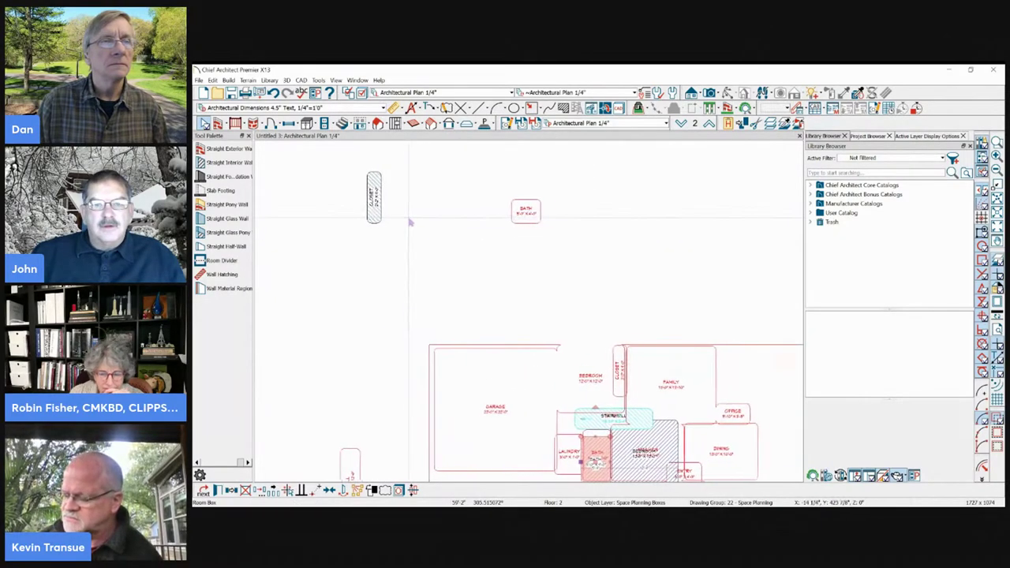
{"action": "scroll", "coordinate": [494, 223], "scroll_direction": "down", "scroll_amount": 3}
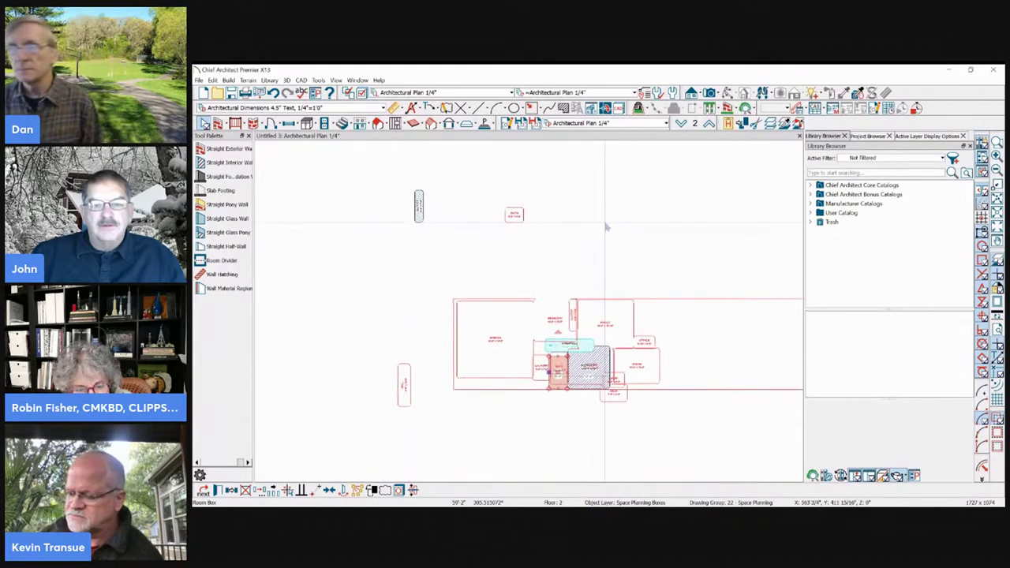
{"action": "scroll", "coordinate": [606, 228], "scroll_direction": "down", "scroll_amount": 1}
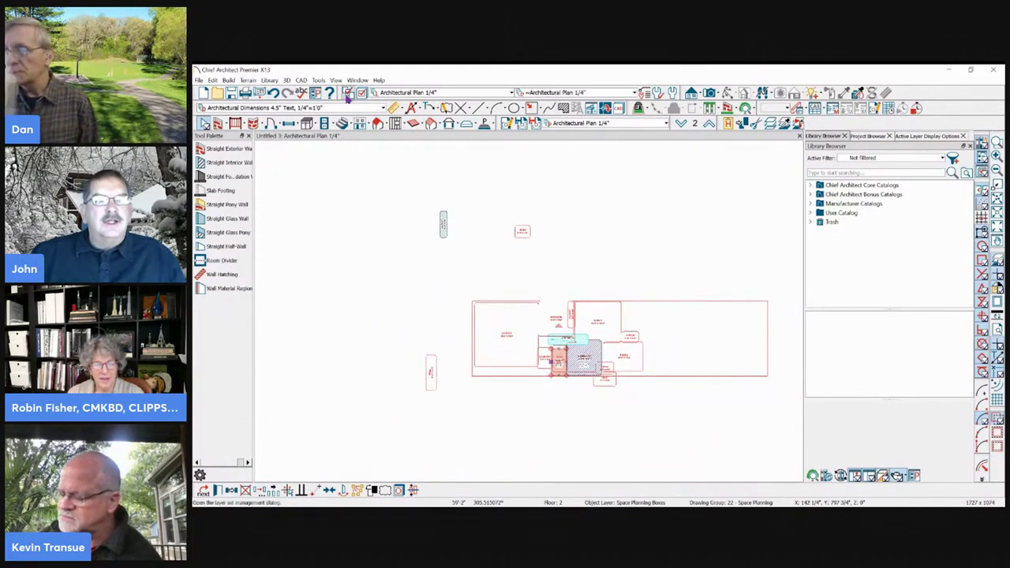
{"action": "left_click", "coordinate": [681, 124]}
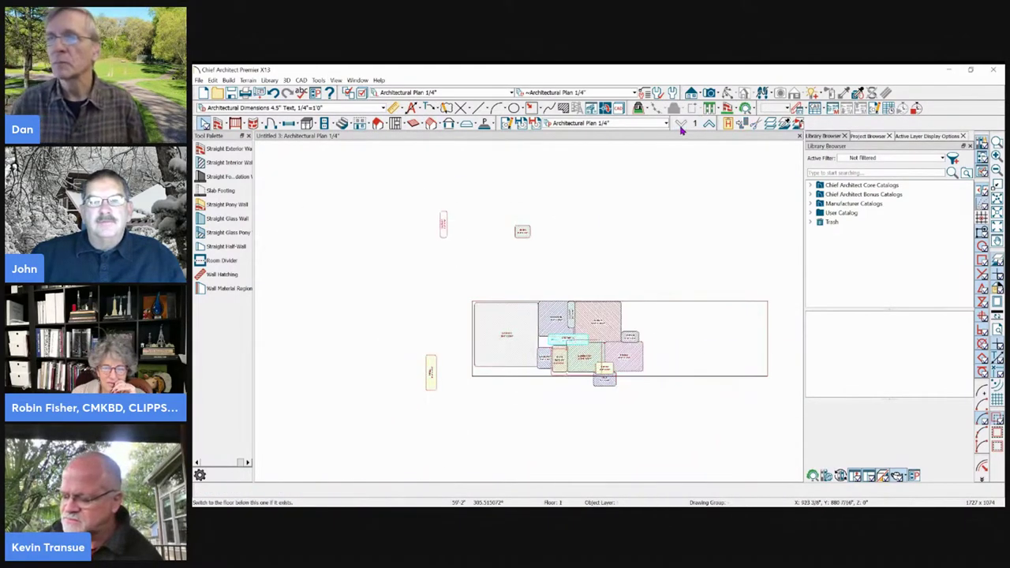
Run Tools > Space Planning > Build House to turn the room boxes into walls and labelled rooms.
{"action": "left_click", "coordinate": [319, 80]}
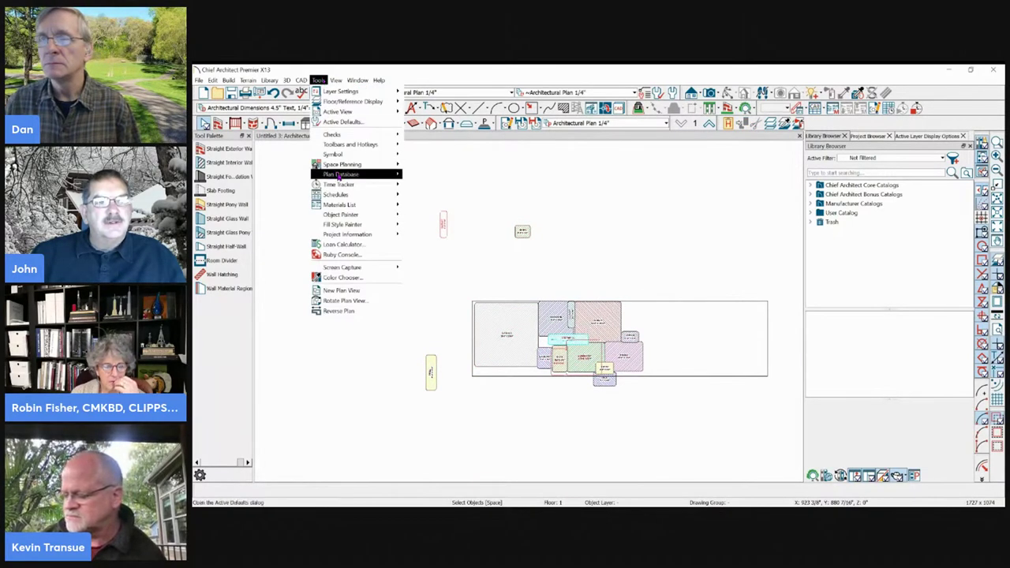
{"action": "mouse_move", "coordinate": [342, 165]}
{"action": "left_click", "coordinate": [432, 175]}
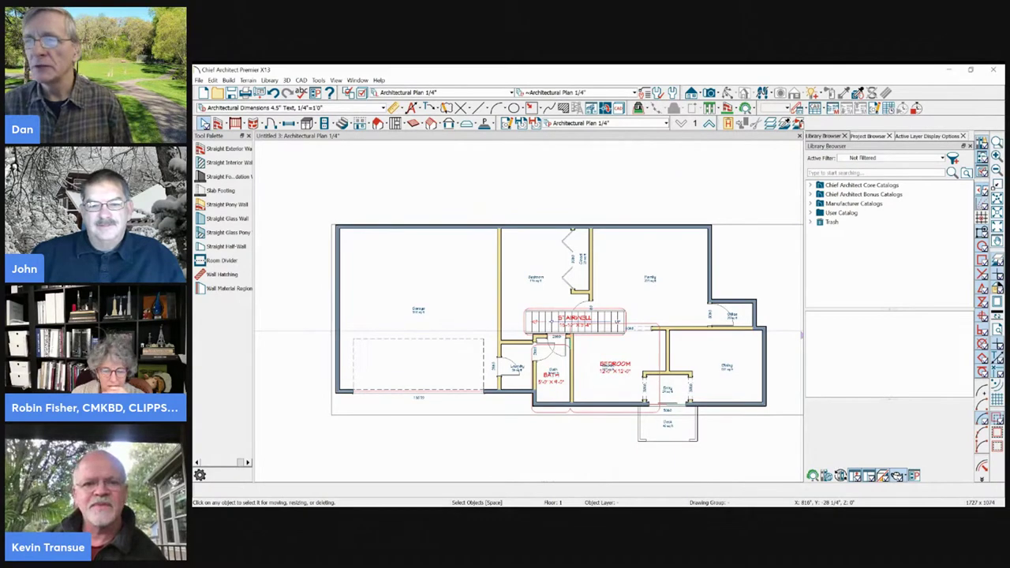
{"action": "scroll", "coordinate": [569, 331], "scroll_direction": "up", "scroll_amount": 3}
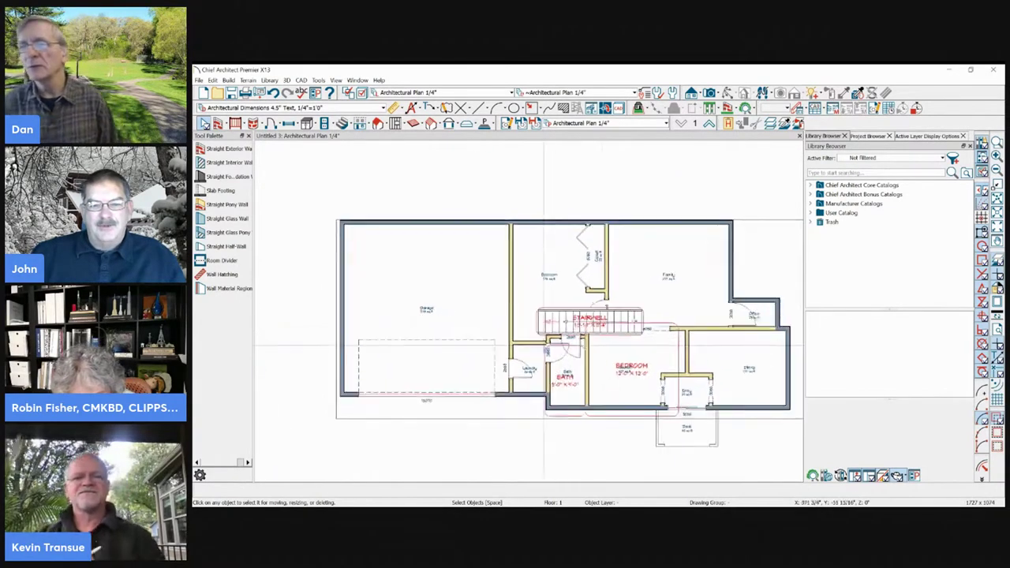
{"action": "scroll", "coordinate": [579, 332], "scroll_direction": "down", "scroll_amount": 2}
{"action": "scroll", "coordinate": [547, 371], "scroll_direction": "up", "scroll_amount": 2}
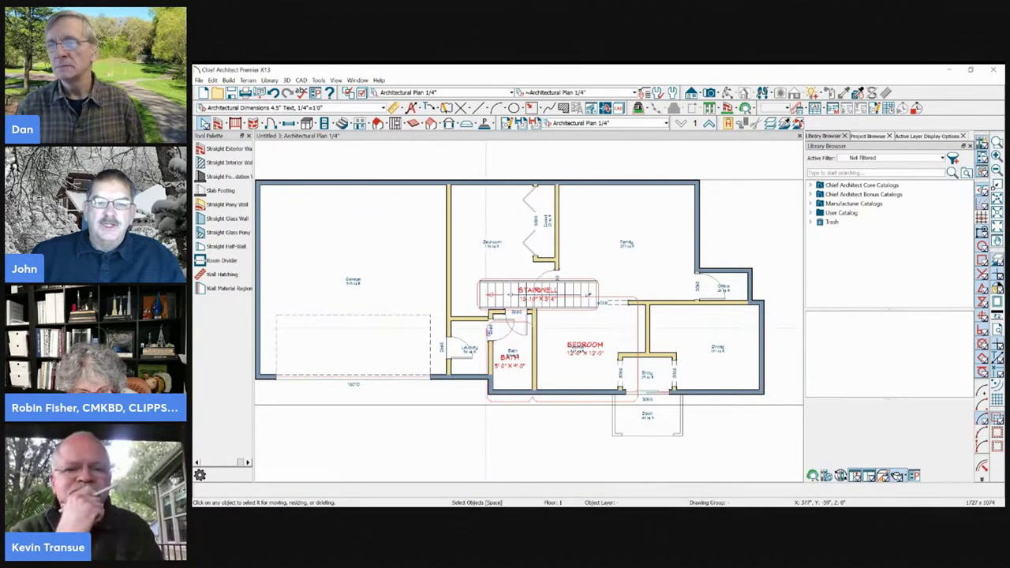
{"action": "scroll", "coordinate": [486, 180], "scroll_direction": "down", "scroll_amount": 3}
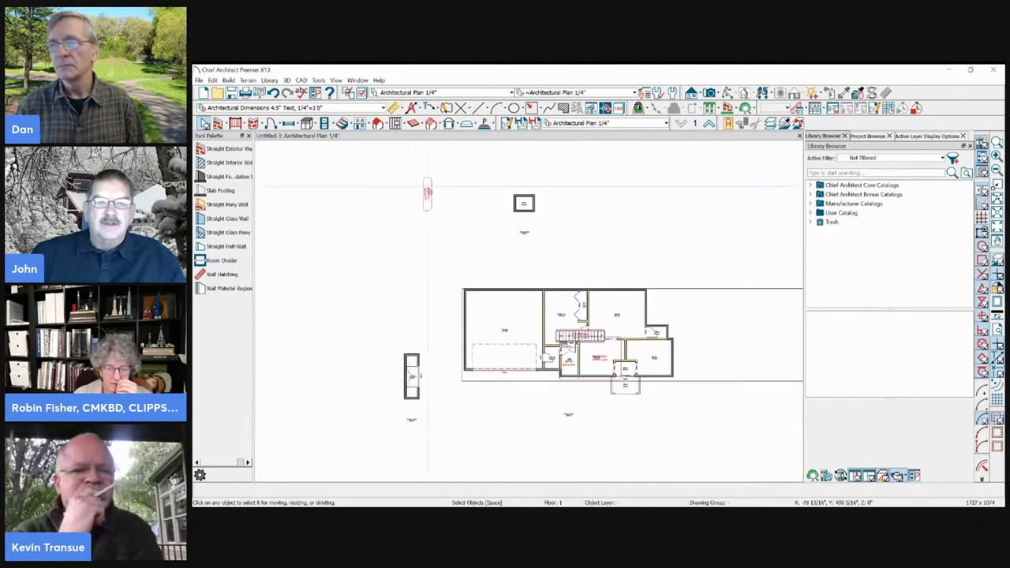
{"action": "scroll", "coordinate": [547, 356], "scroll_direction": "up", "scroll_amount": 3}
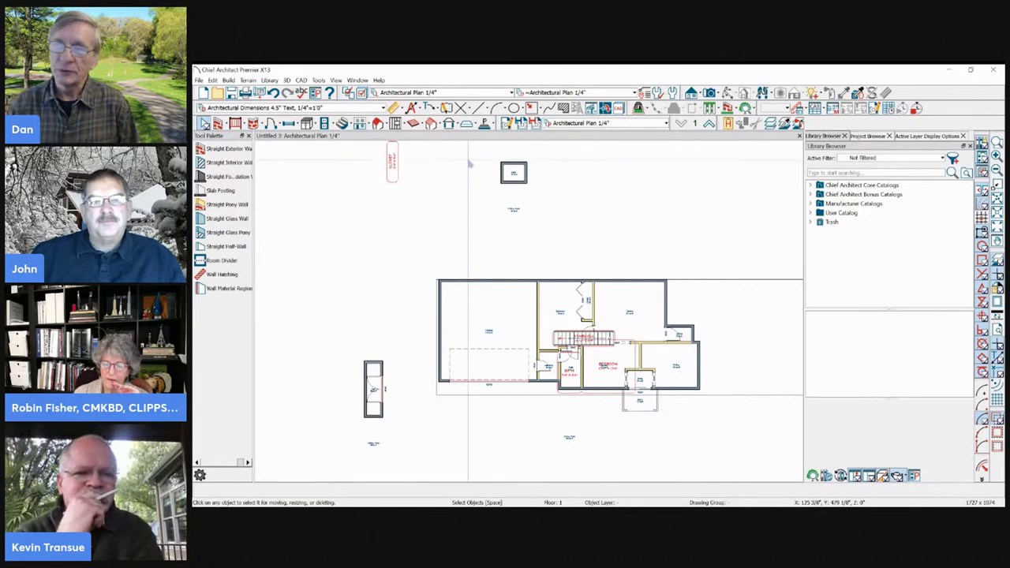
{"action": "left_click", "coordinate": [710, 92]}
{"action": "scroll", "coordinate": [525, 245], "scroll_direction": "down", "scroll_amount": 1}
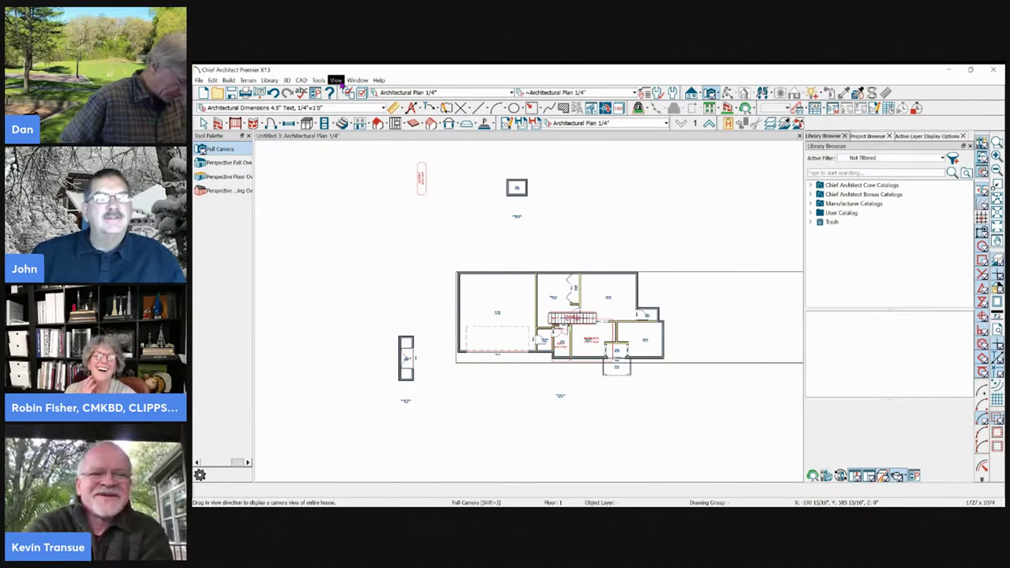
Auto-build the roof, show the Roof Planes layer, and open a Full Camera 3D view of the house.
{"action": "left_click", "coordinate": [378, 123]}
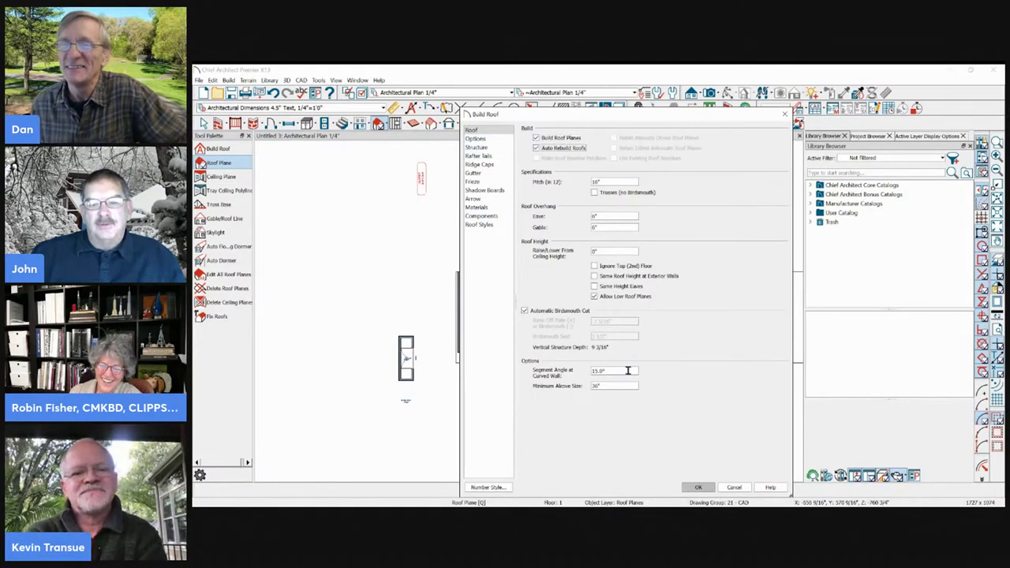
{"action": "left_click", "coordinate": [695, 485]}
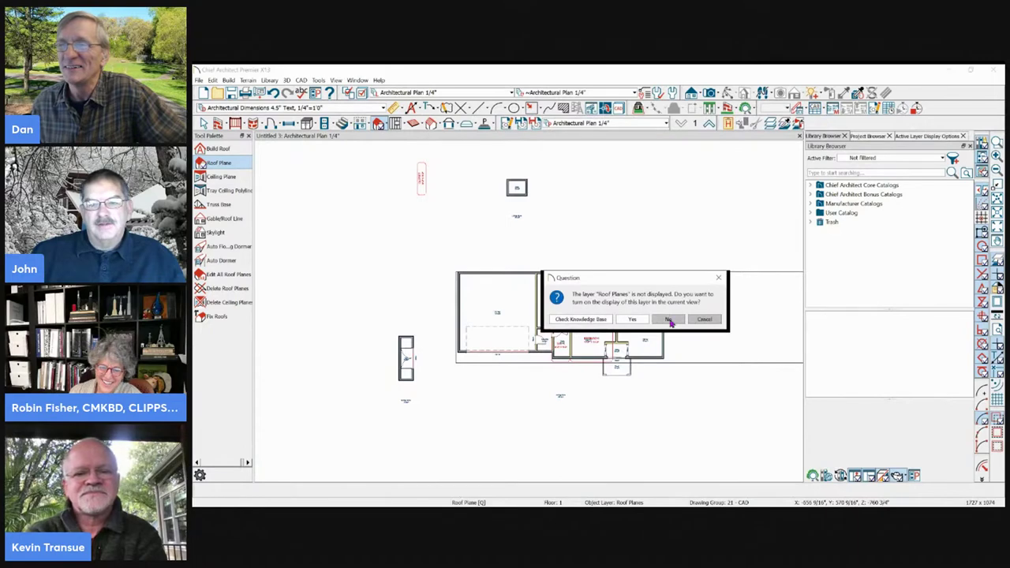
{"action": "left_click", "coordinate": [633, 319]}
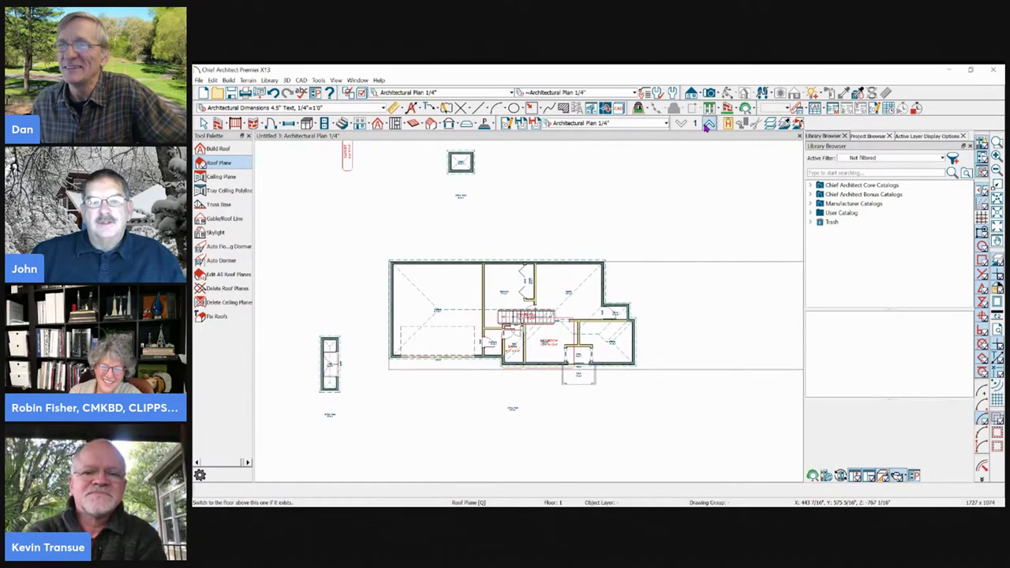
{"action": "left_click", "coordinate": [709, 93]}
{"action": "left_click_drag", "start_coordinate": [708, 436], "coordinate": [665, 398]}
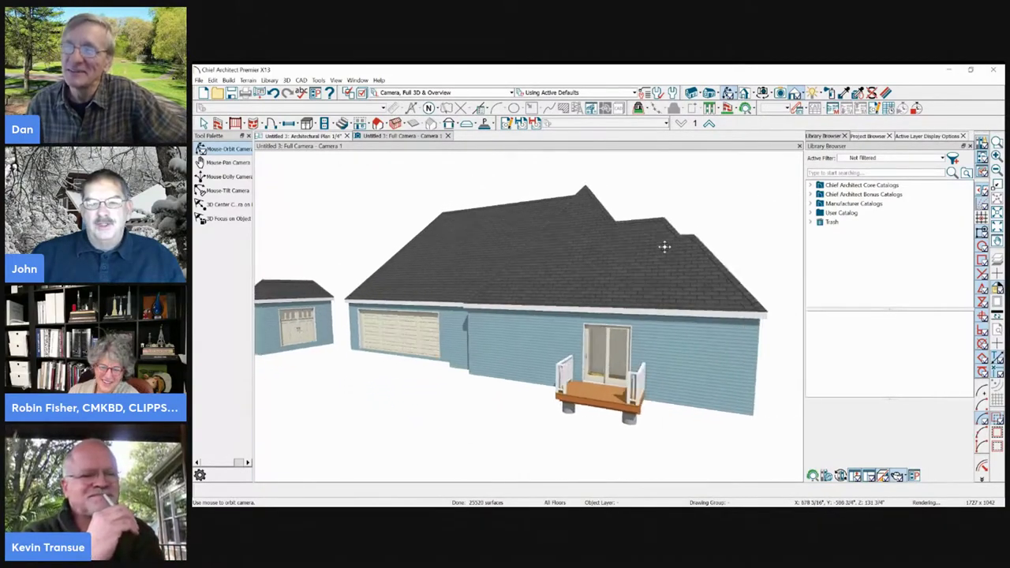
Orbit the 3D view around the house to inspect the garage, deck and roof.
{"action": "left_click_drag", "start_coordinate": [435, 305], "coordinate": [365, 332]}
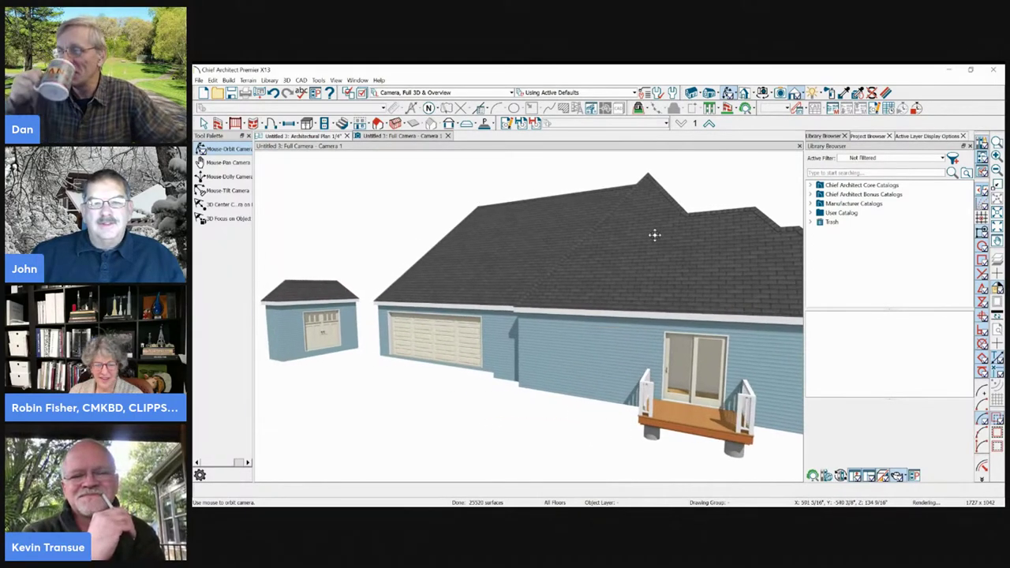
{"action": "key", "text": "space"}
{"action": "key", "text": "space"}
{"action": "left_click_drag", "start_coordinate": [500, 183], "coordinate": [473, 163]}
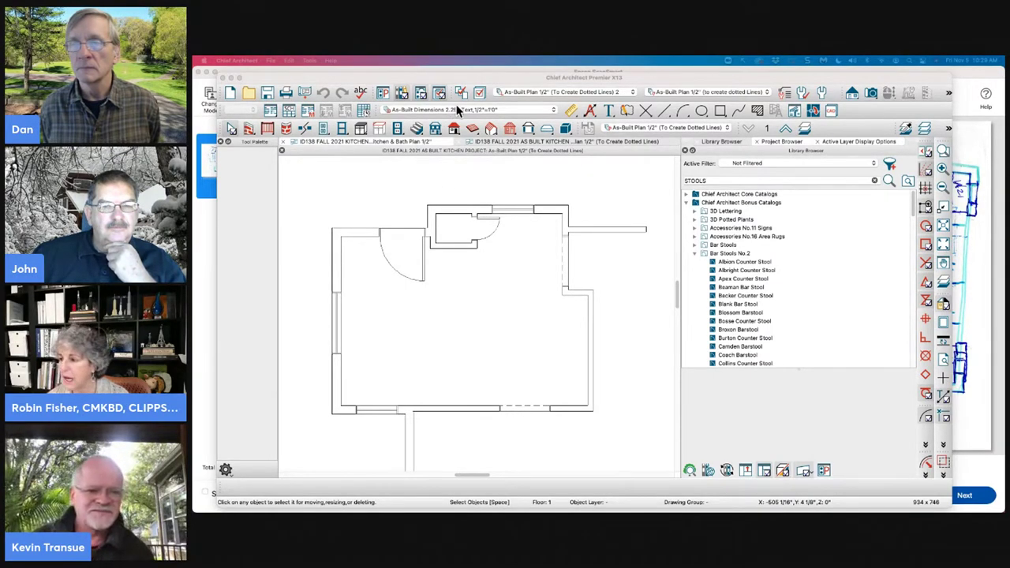
Minimise the Chief Architect kitchen plan window.
{"action": "left_click", "coordinate": [231, 79]}
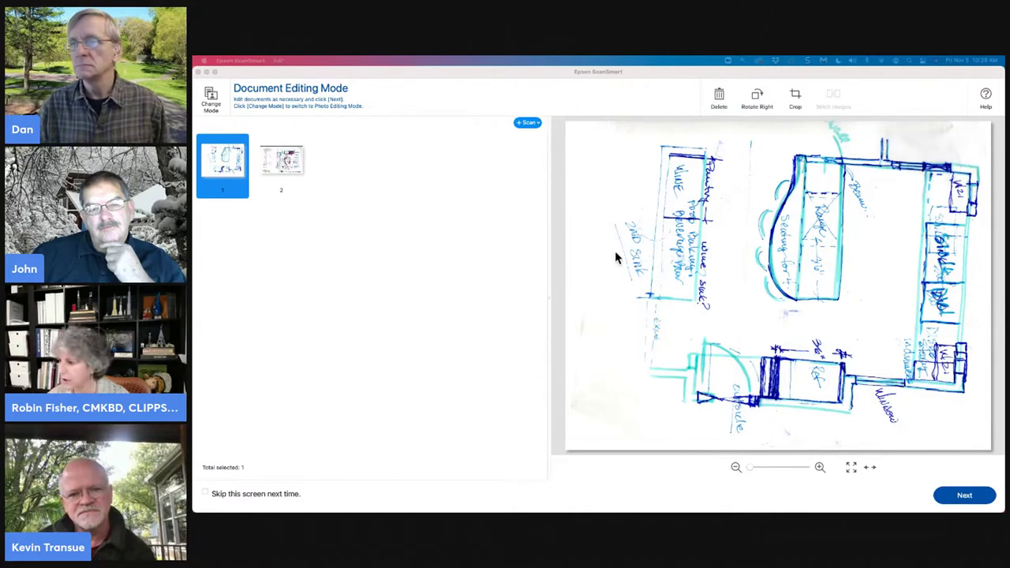
View scanned page 2, the marked-up kitchen plan, then minimise Epson ScanSmart.
{"action": "left_click", "coordinate": [298, 163]}
{"action": "left_click", "coordinate": [298, 163]}
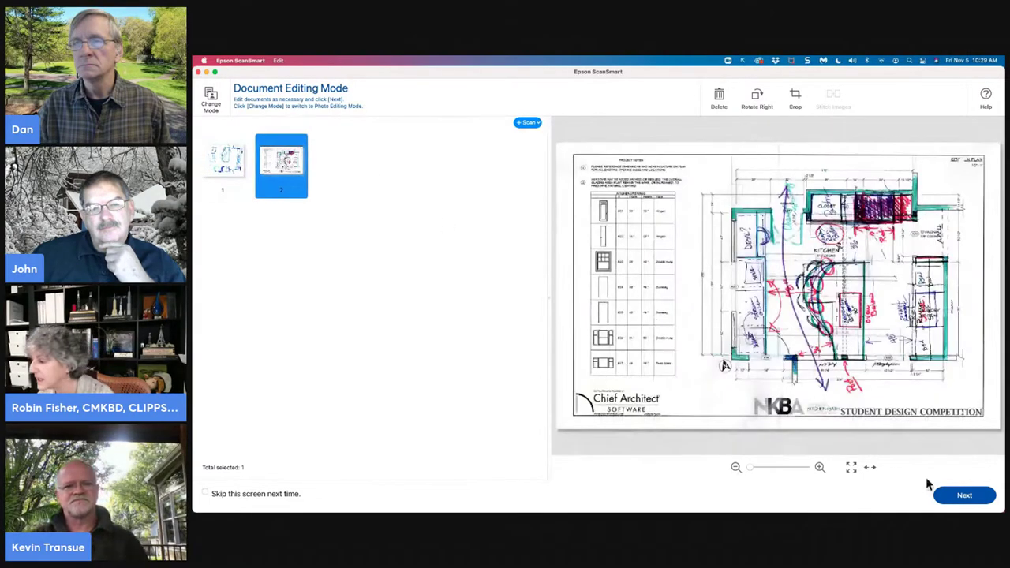
{"action": "left_click", "coordinate": [970, 496]}
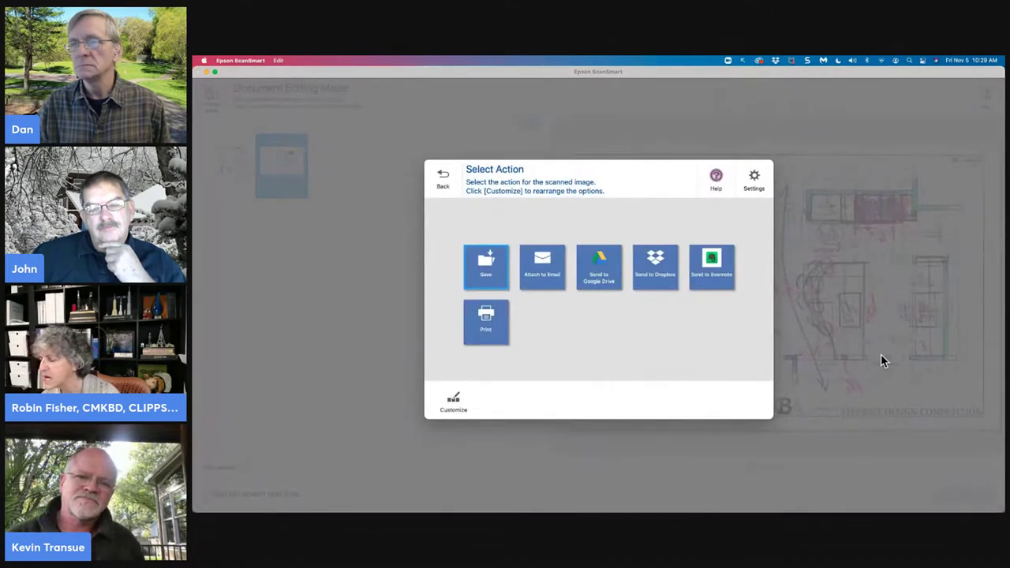
{"action": "left_click", "coordinate": [445, 175]}
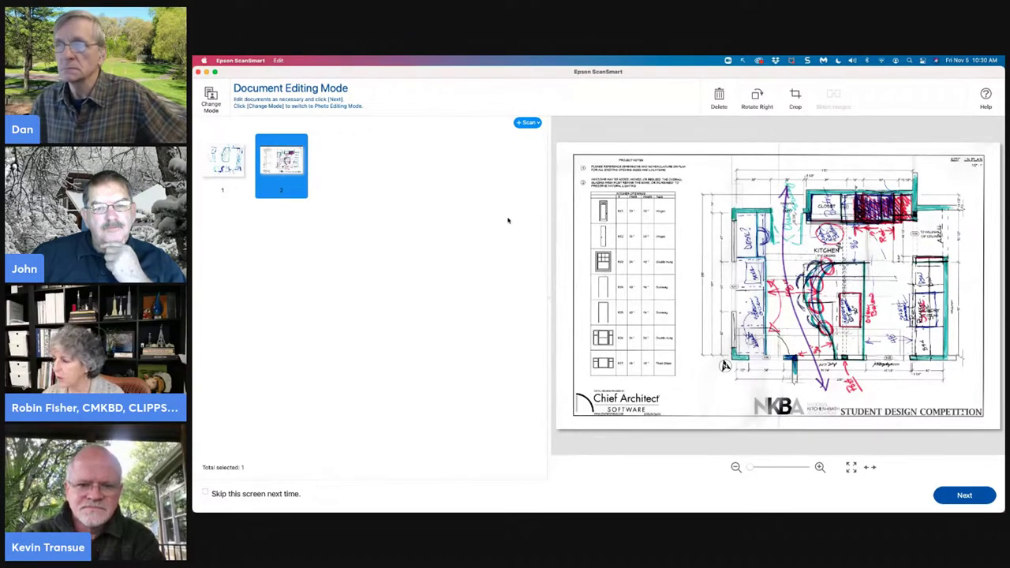
{"action": "left_click", "coordinate": [206, 71]}
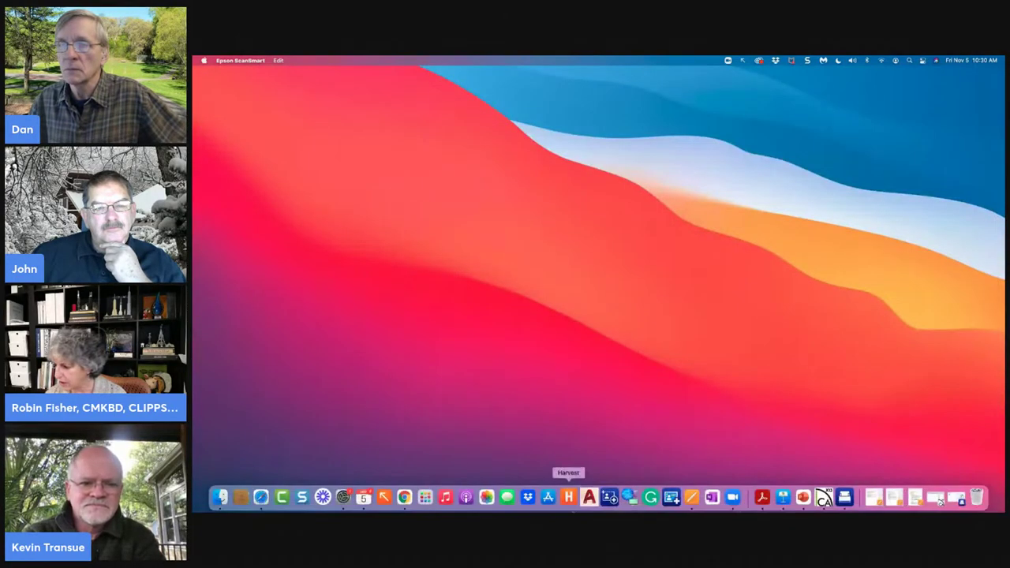
Restore Chief Architect and show the NKBA Kitchen & Bath Plan 1/2" drawing full screen.
{"action": "left_click", "coordinate": [822, 496]}
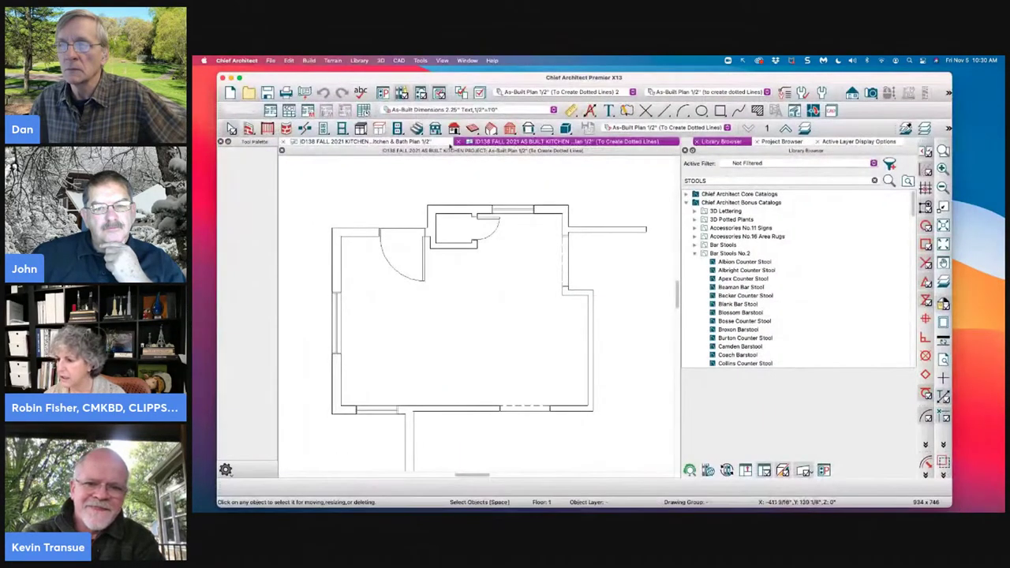
{"action": "left_click", "coordinate": [418, 143]}
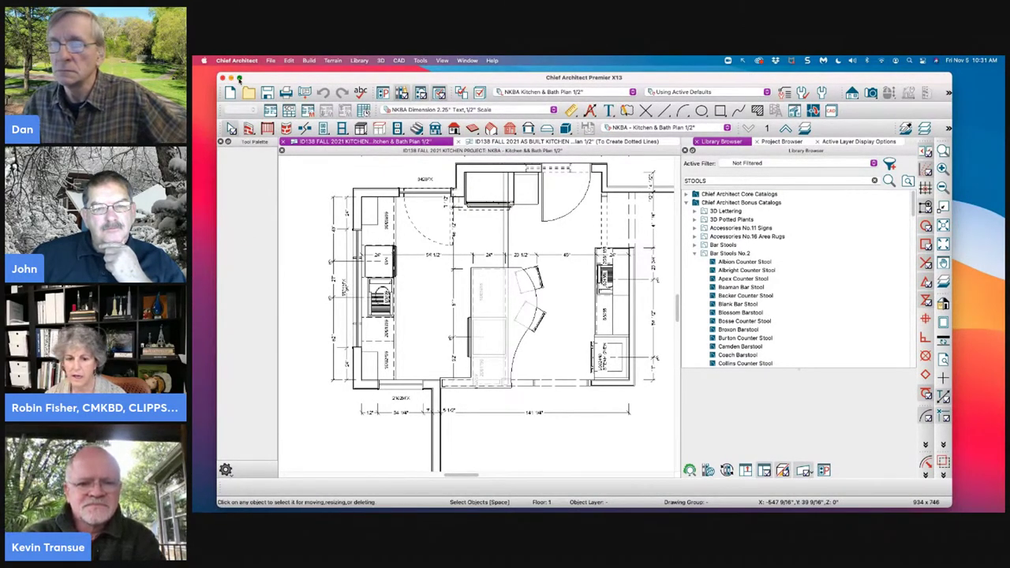
{"action": "left_click", "coordinate": [239, 79]}
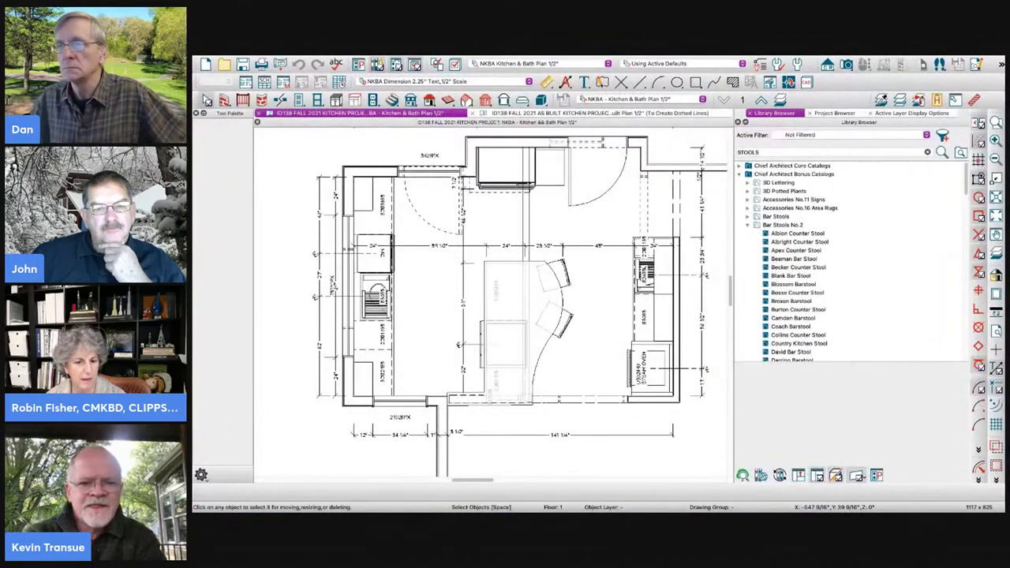